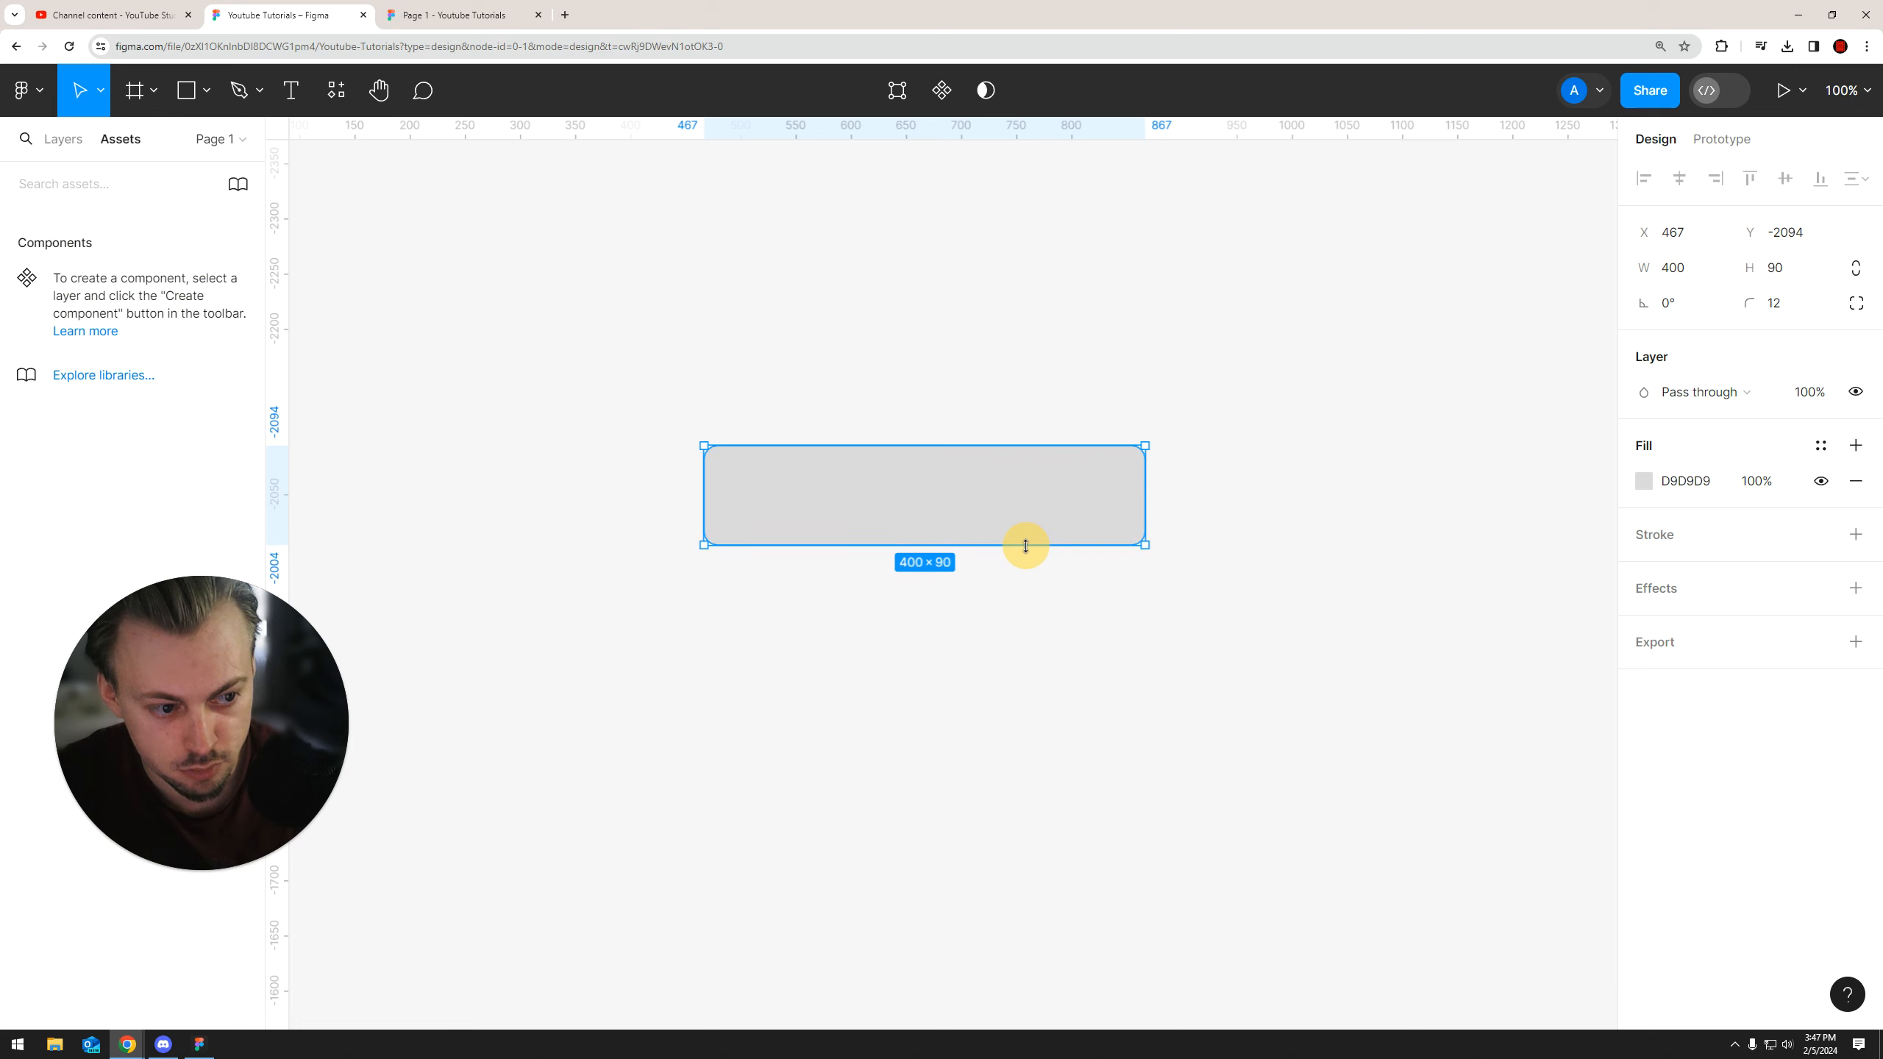
Change the 400 × 90 rectangle's fill to white (FFFFFF) and add a stroke to it
click(899, 489)
click(1636, 486)
drag(1463, 517, 1169, 351)
click(1653, 535)
click(1654, 535)
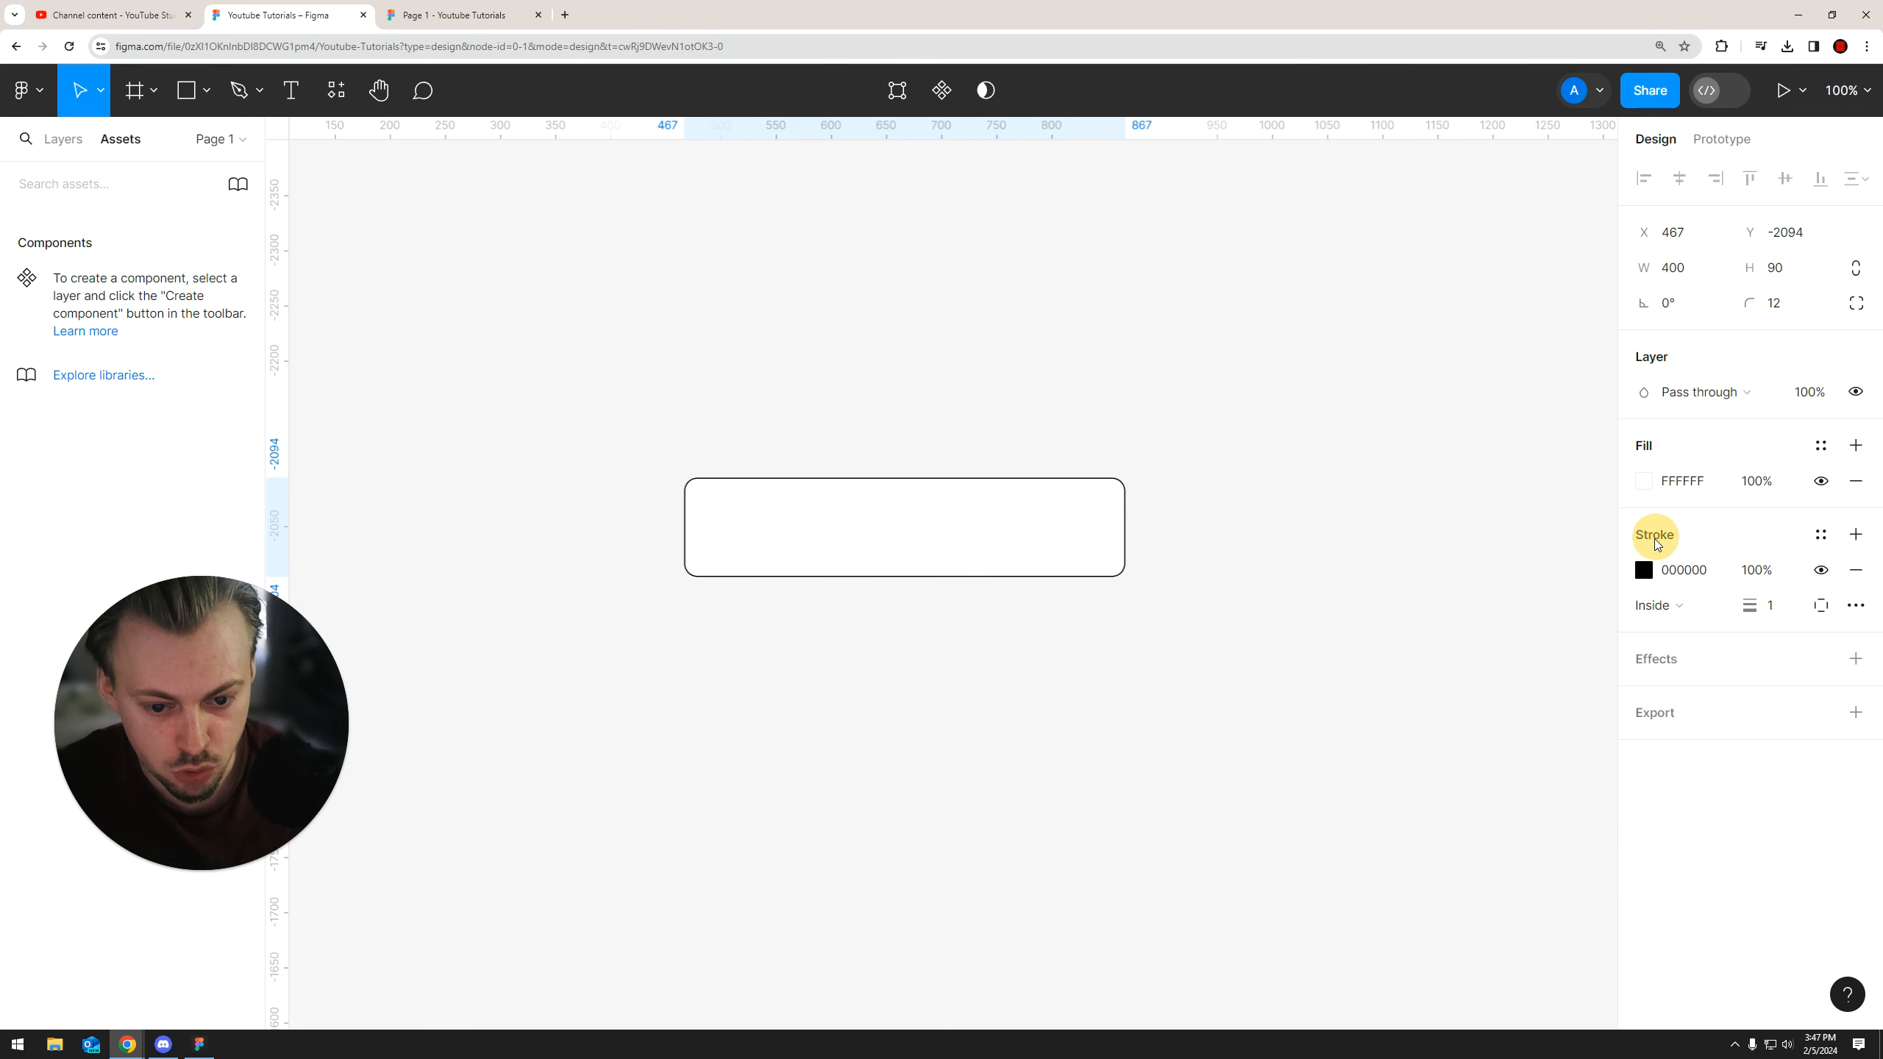
Set the rectangle's stroke weight to 2
click(1643, 569)
click(1260, 569)
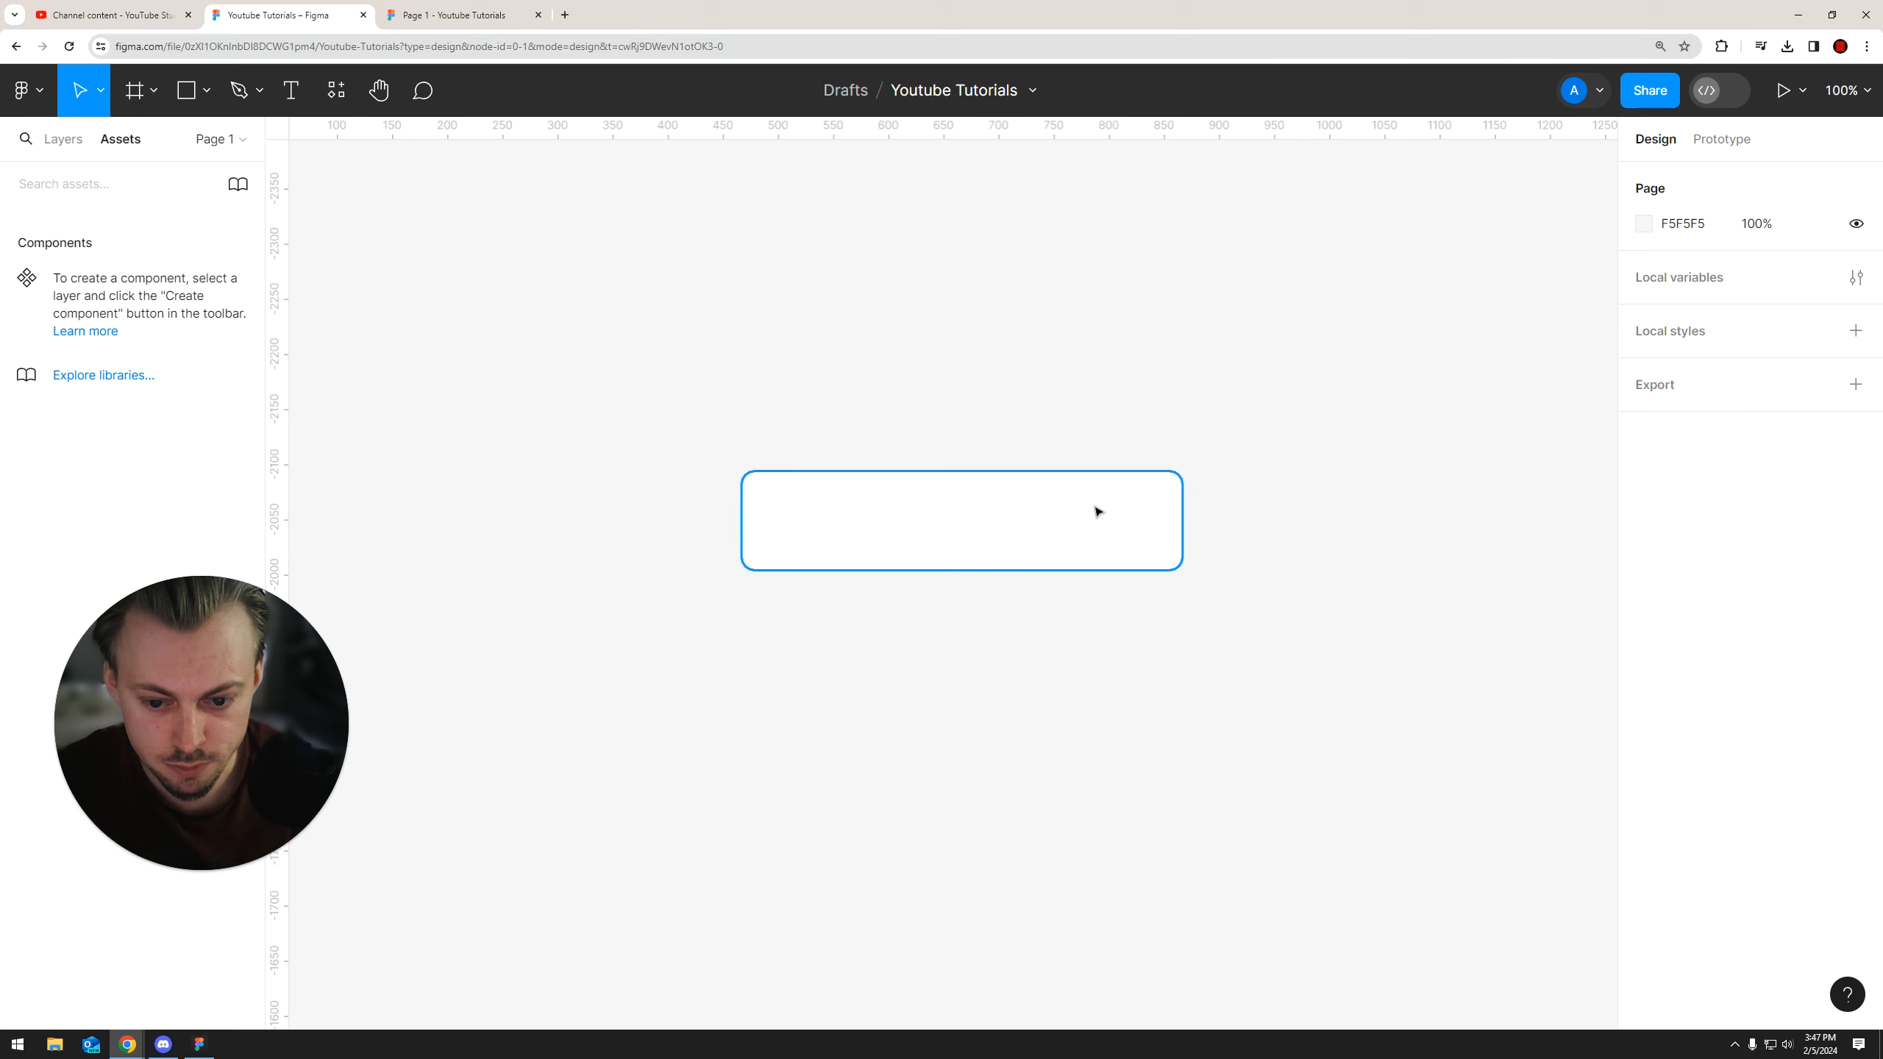
scroll(1112, 515, up, 2)
click(1042, 506)
text(2)
click(1274, 639)
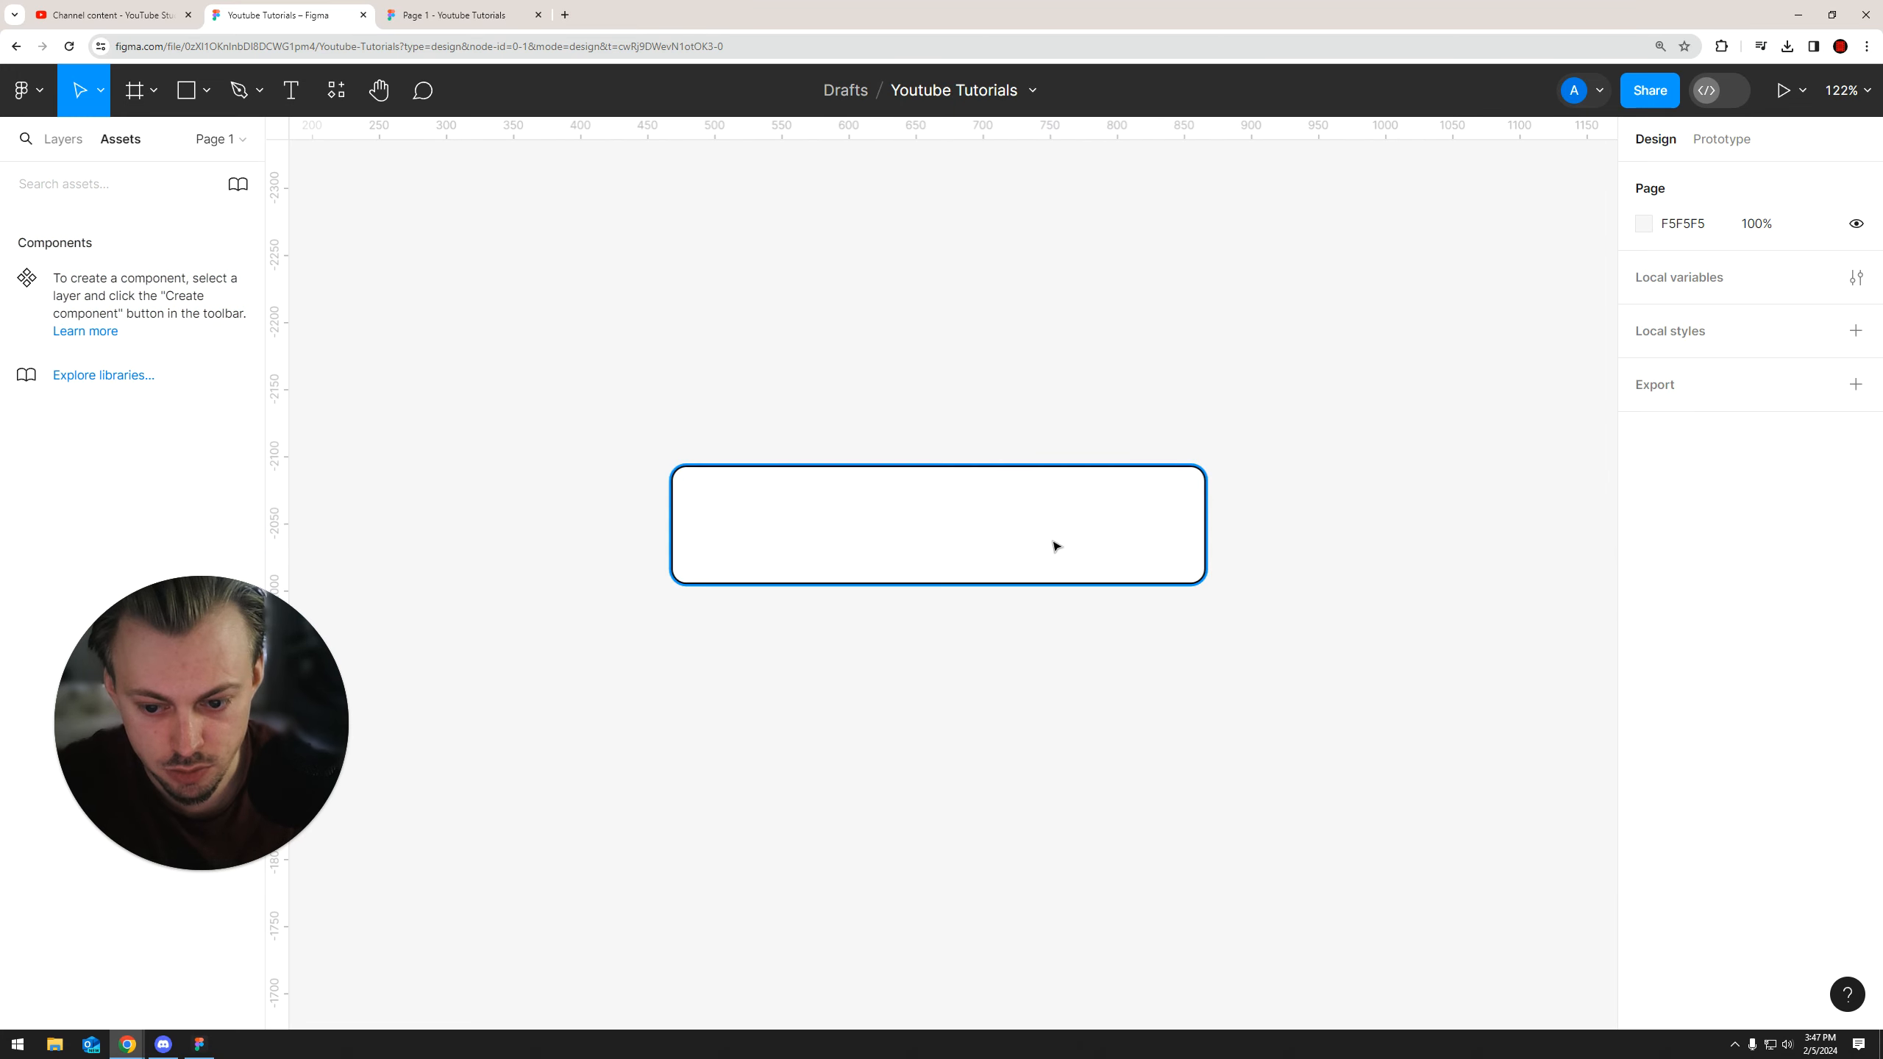
Change the rectangle's stroke colour to purple (5E26FF)
click(1041, 534)
click(1644, 570)
drag(1366, 539, 1324, 534)
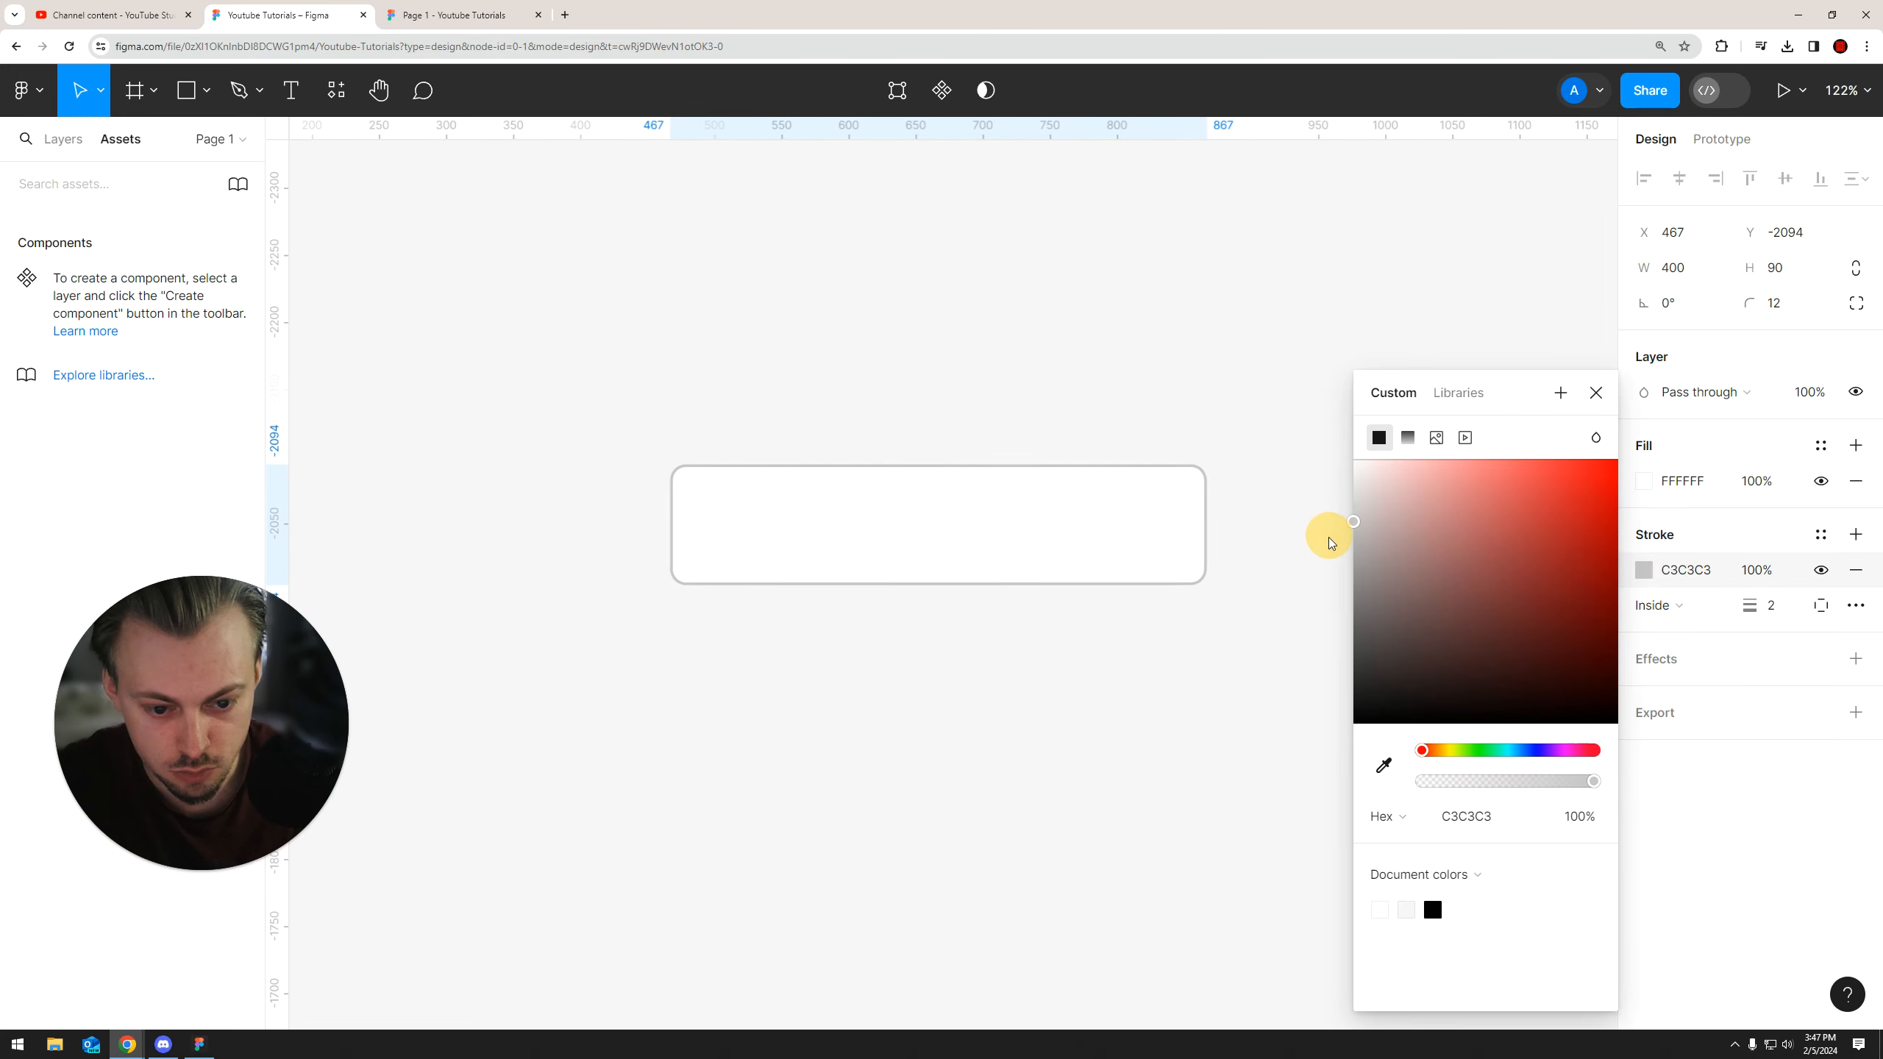
click(1546, 751)
drag(1568, 498, 1577, 454)
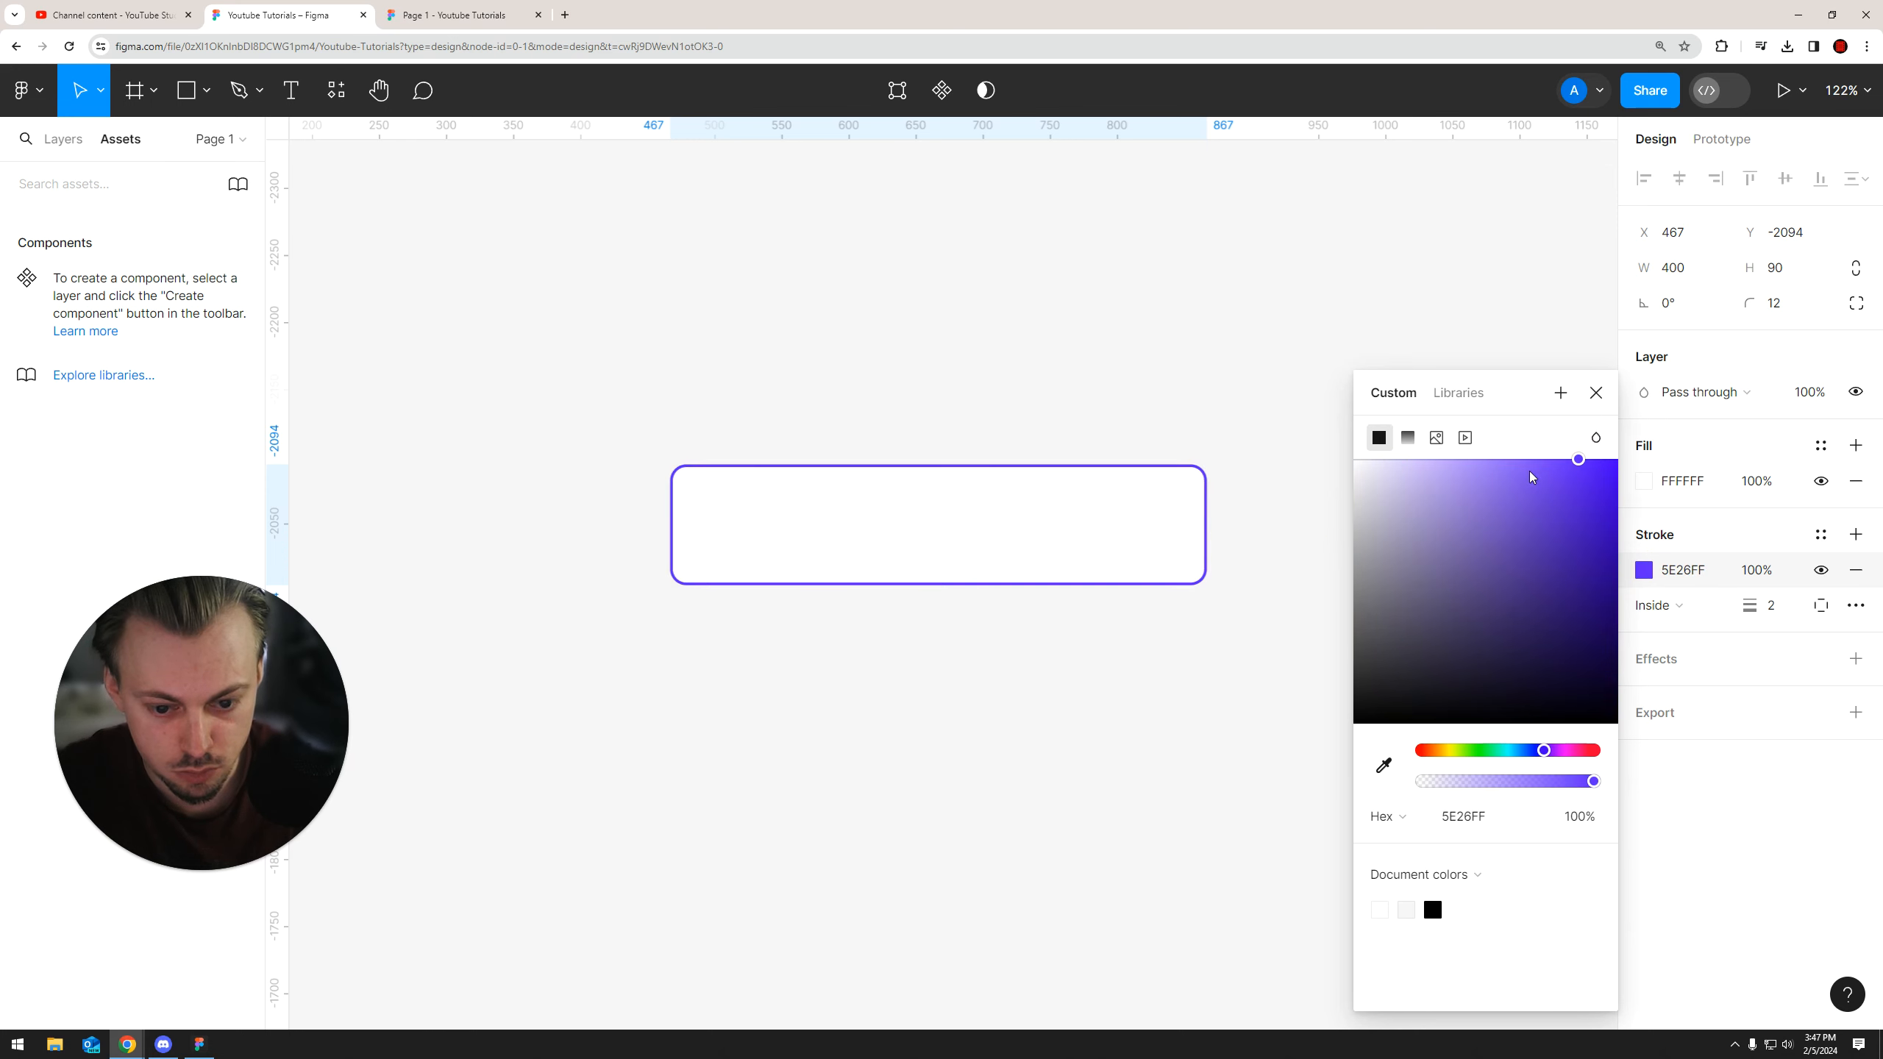
click(1197, 672)
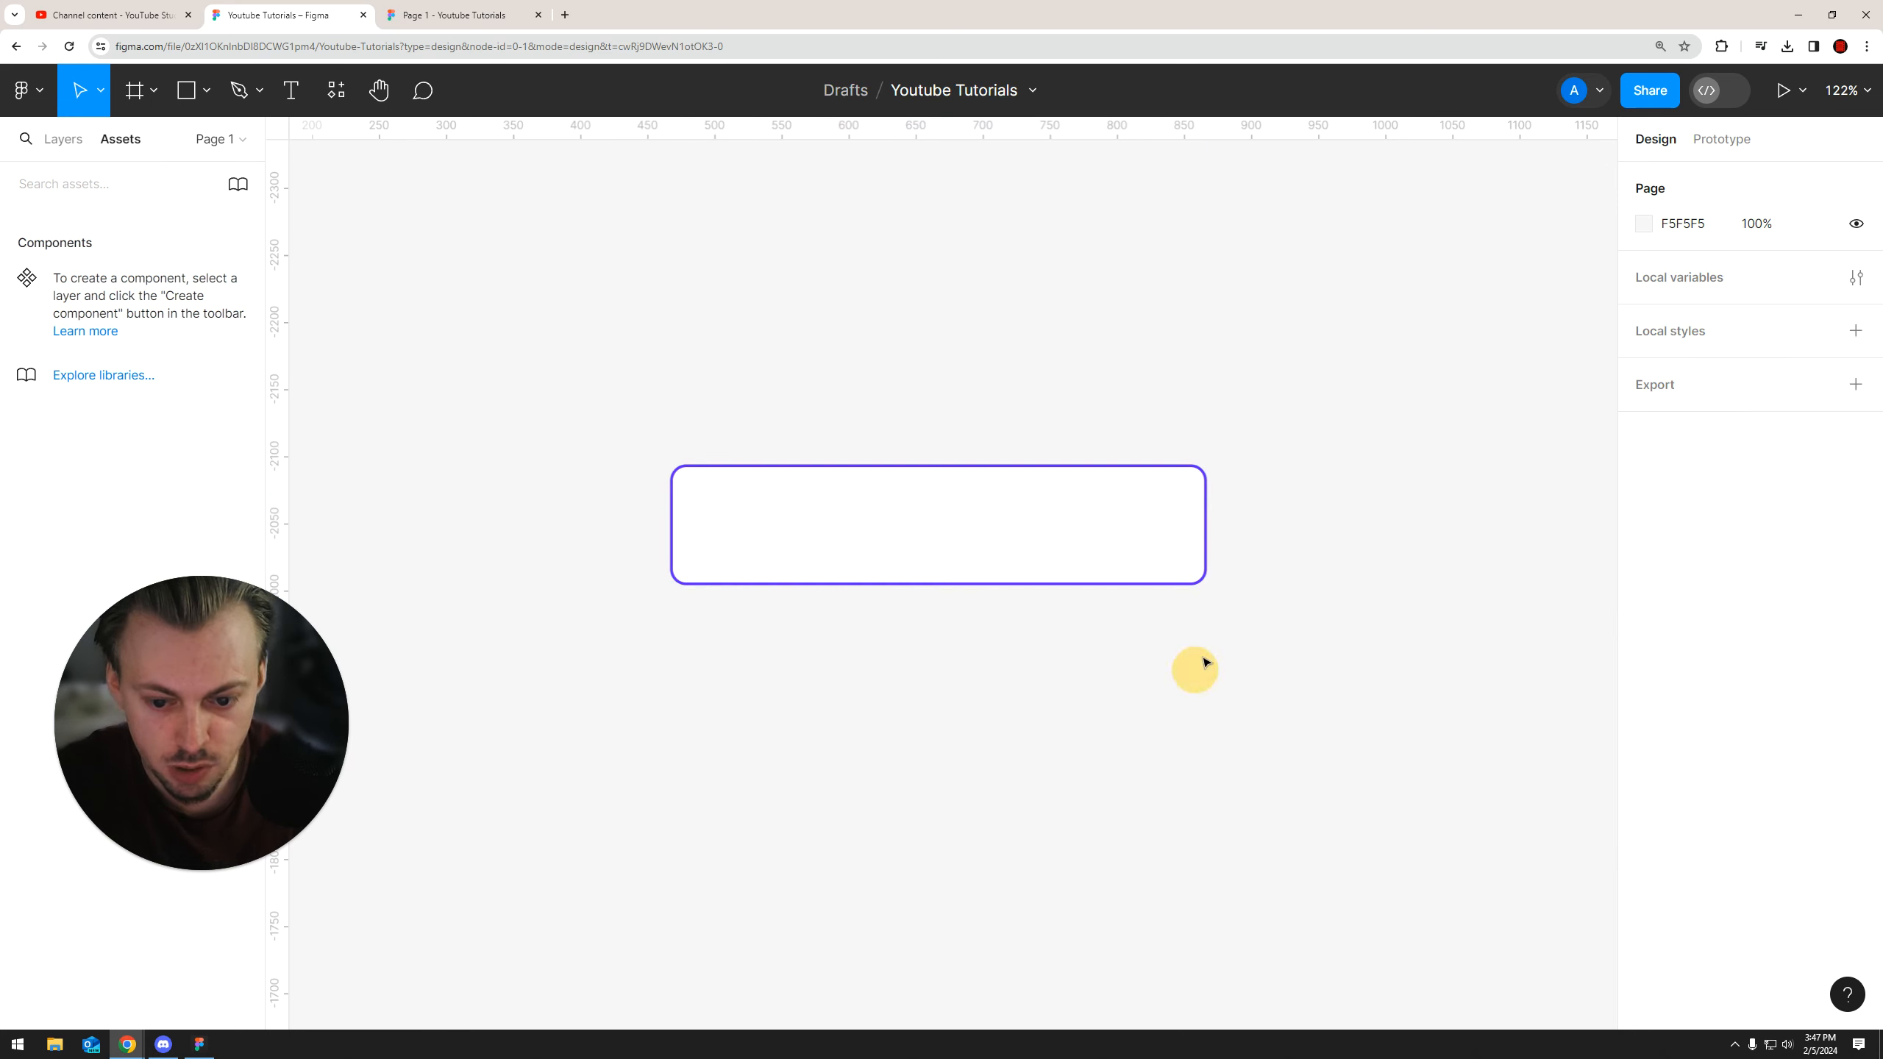
Add the text "Select" and place it near the left edge inside the rectangle
click(888, 560)
click(299, 94)
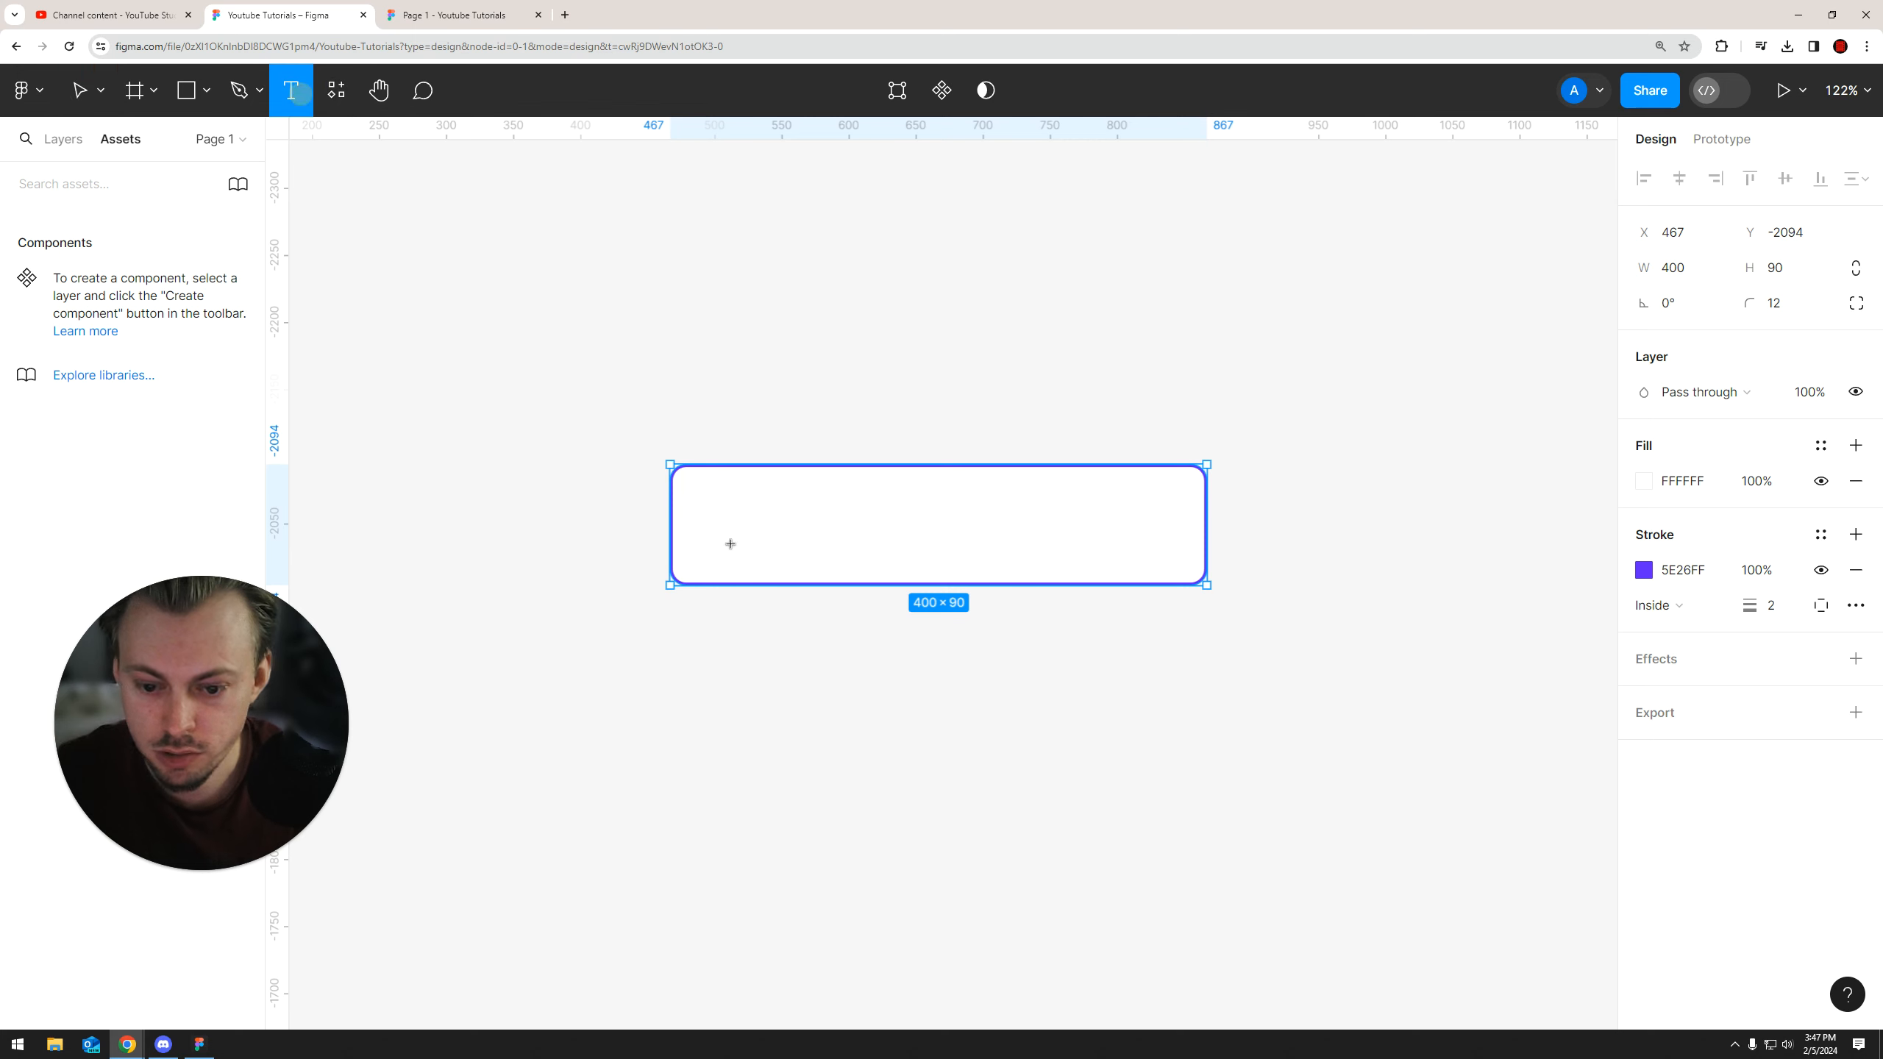
click(731, 539)
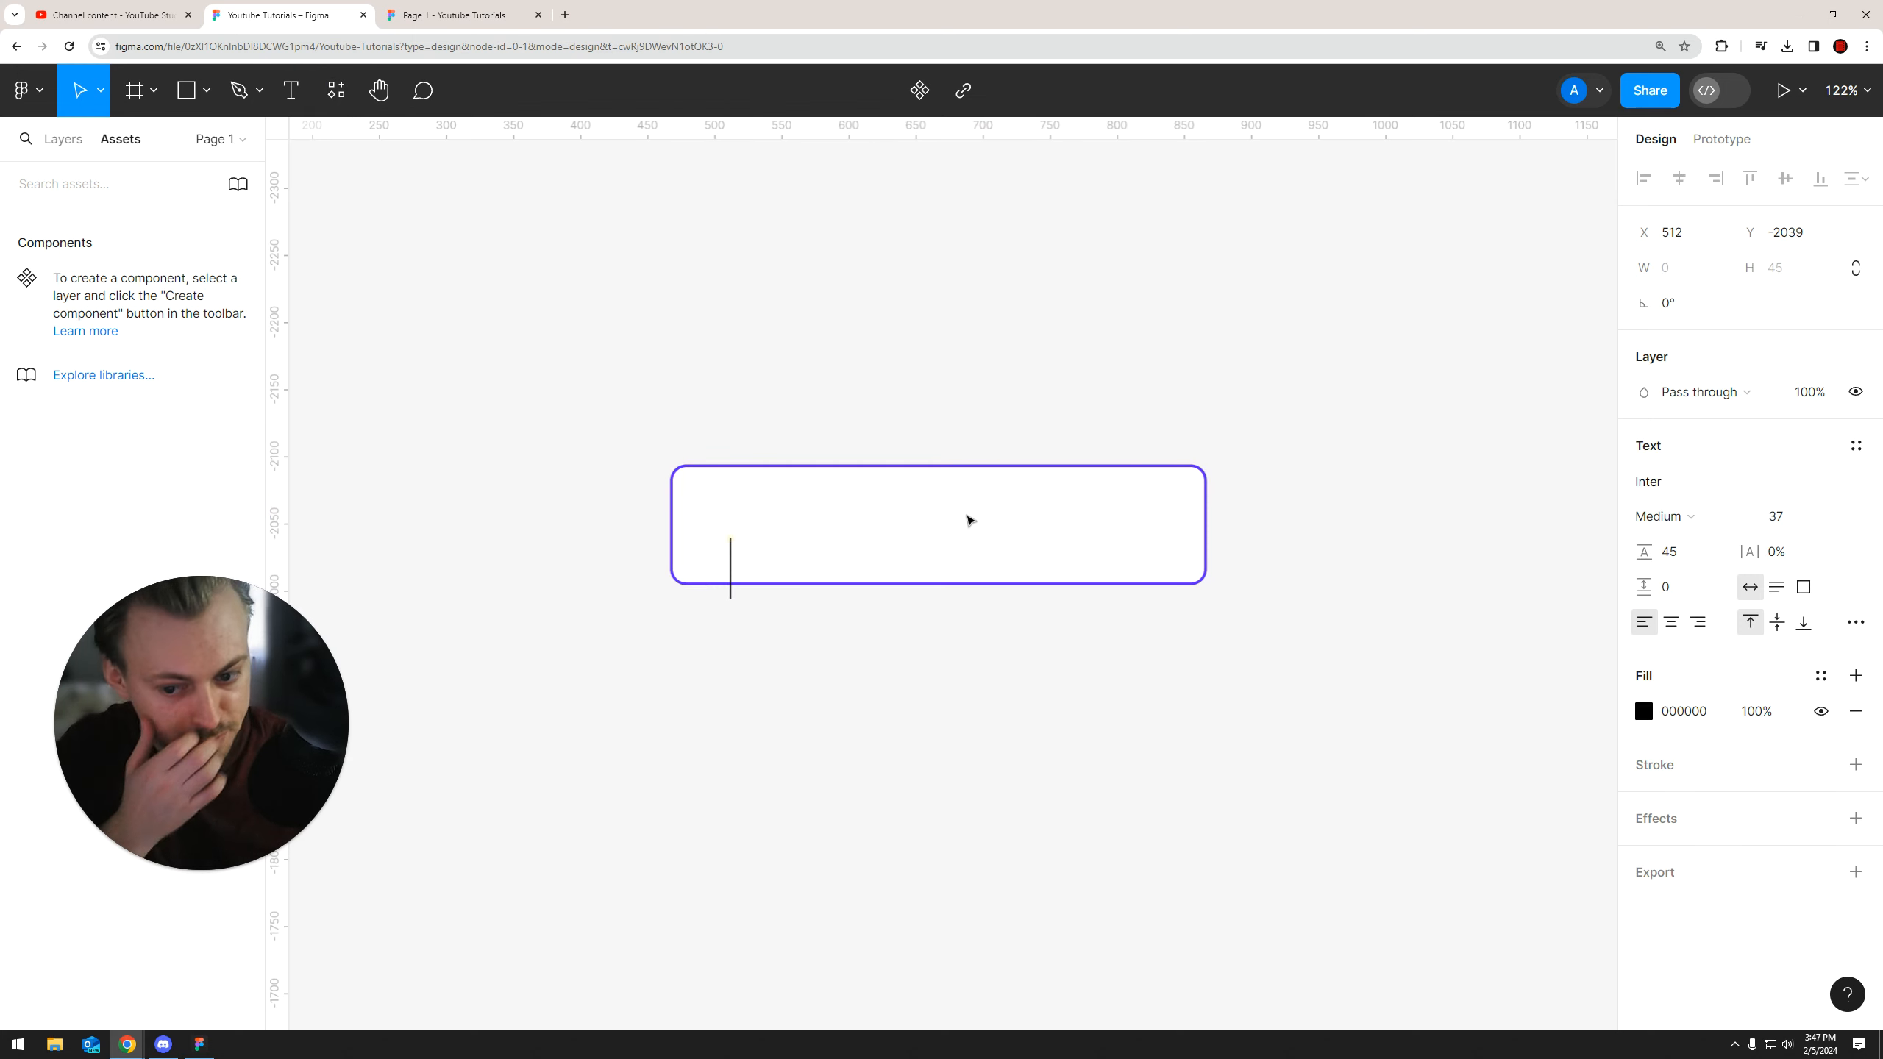
text(Select)
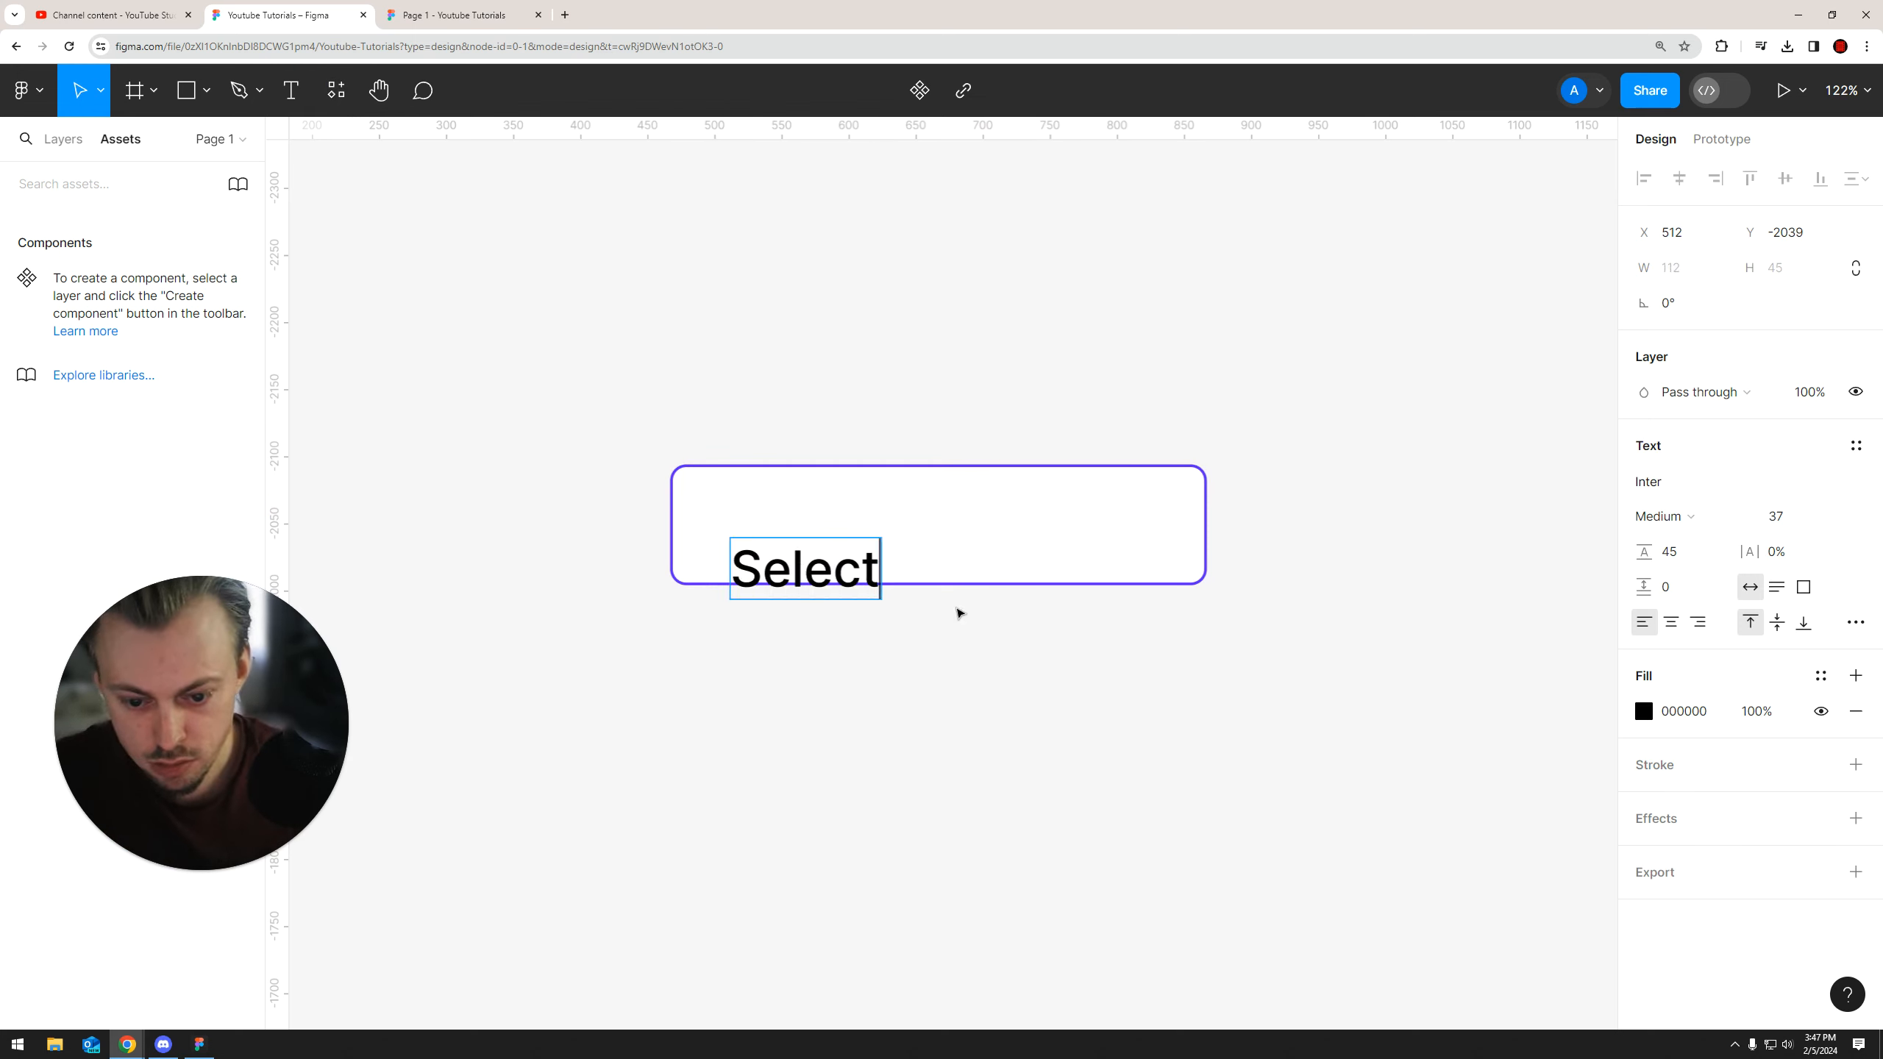
click(909, 647)
drag(793, 563, 768, 519)
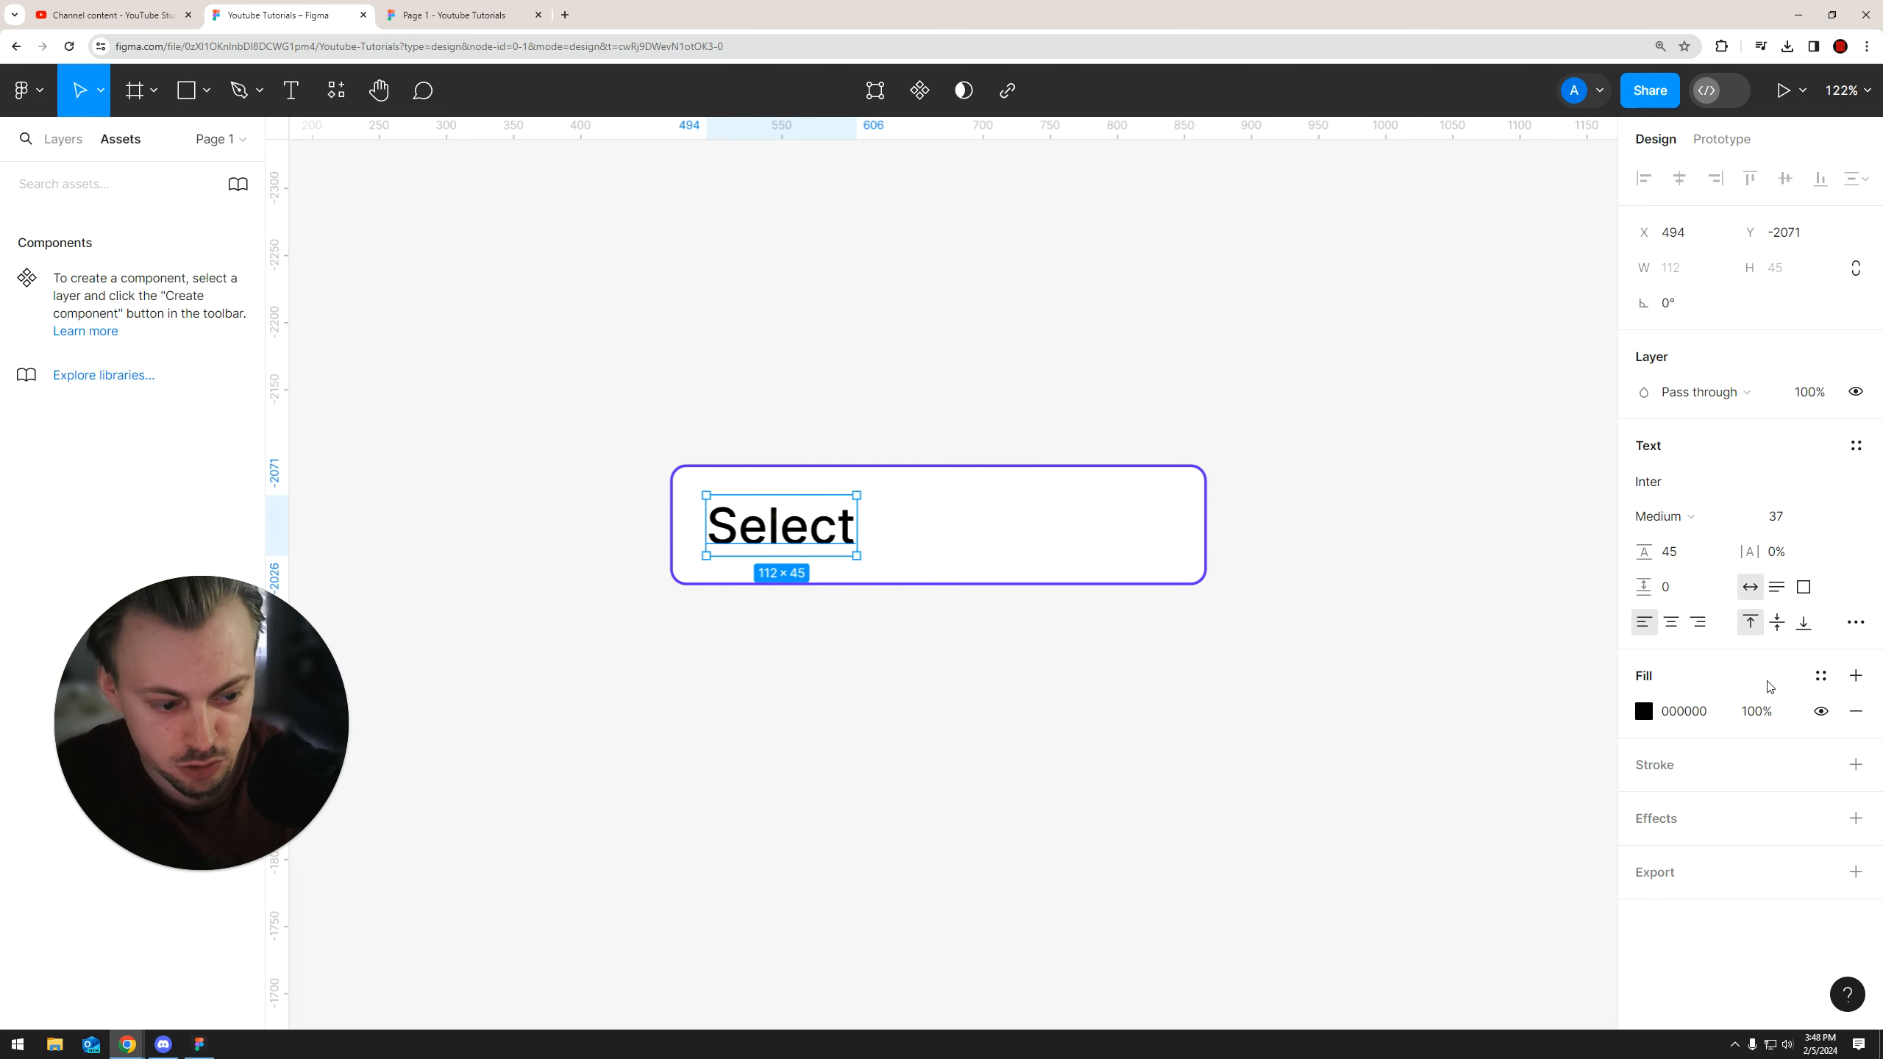
Change the "Select" text's fill to light grey (BBBBBB)
click(1643, 711)
drag(1371, 538, 1316, 542)
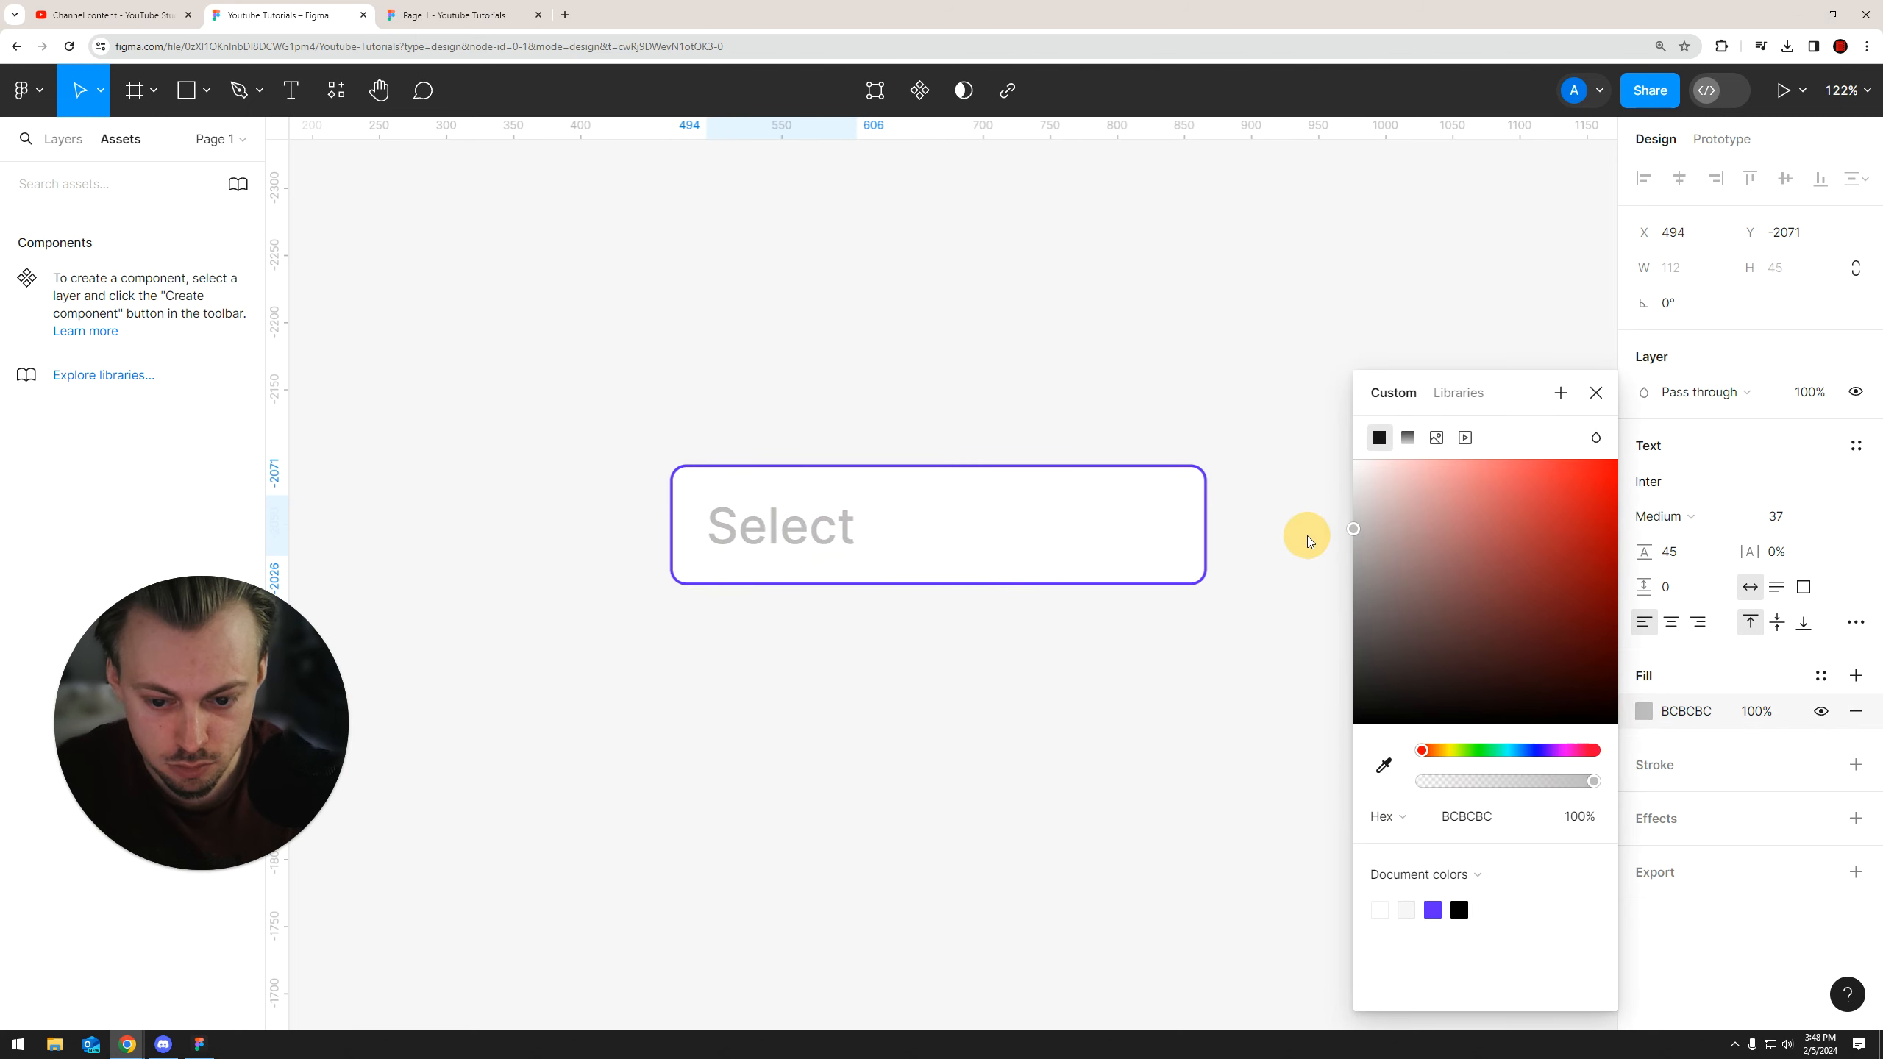
click(1308, 542)
Set the "Select" text's font size to 28 and reposition it, vertically centred, near the rectangle's left edge
drag(736, 530, 749, 526)
click(773, 526)
click(1777, 517)
text(32)
key(Return)
text(28)
key(Return)
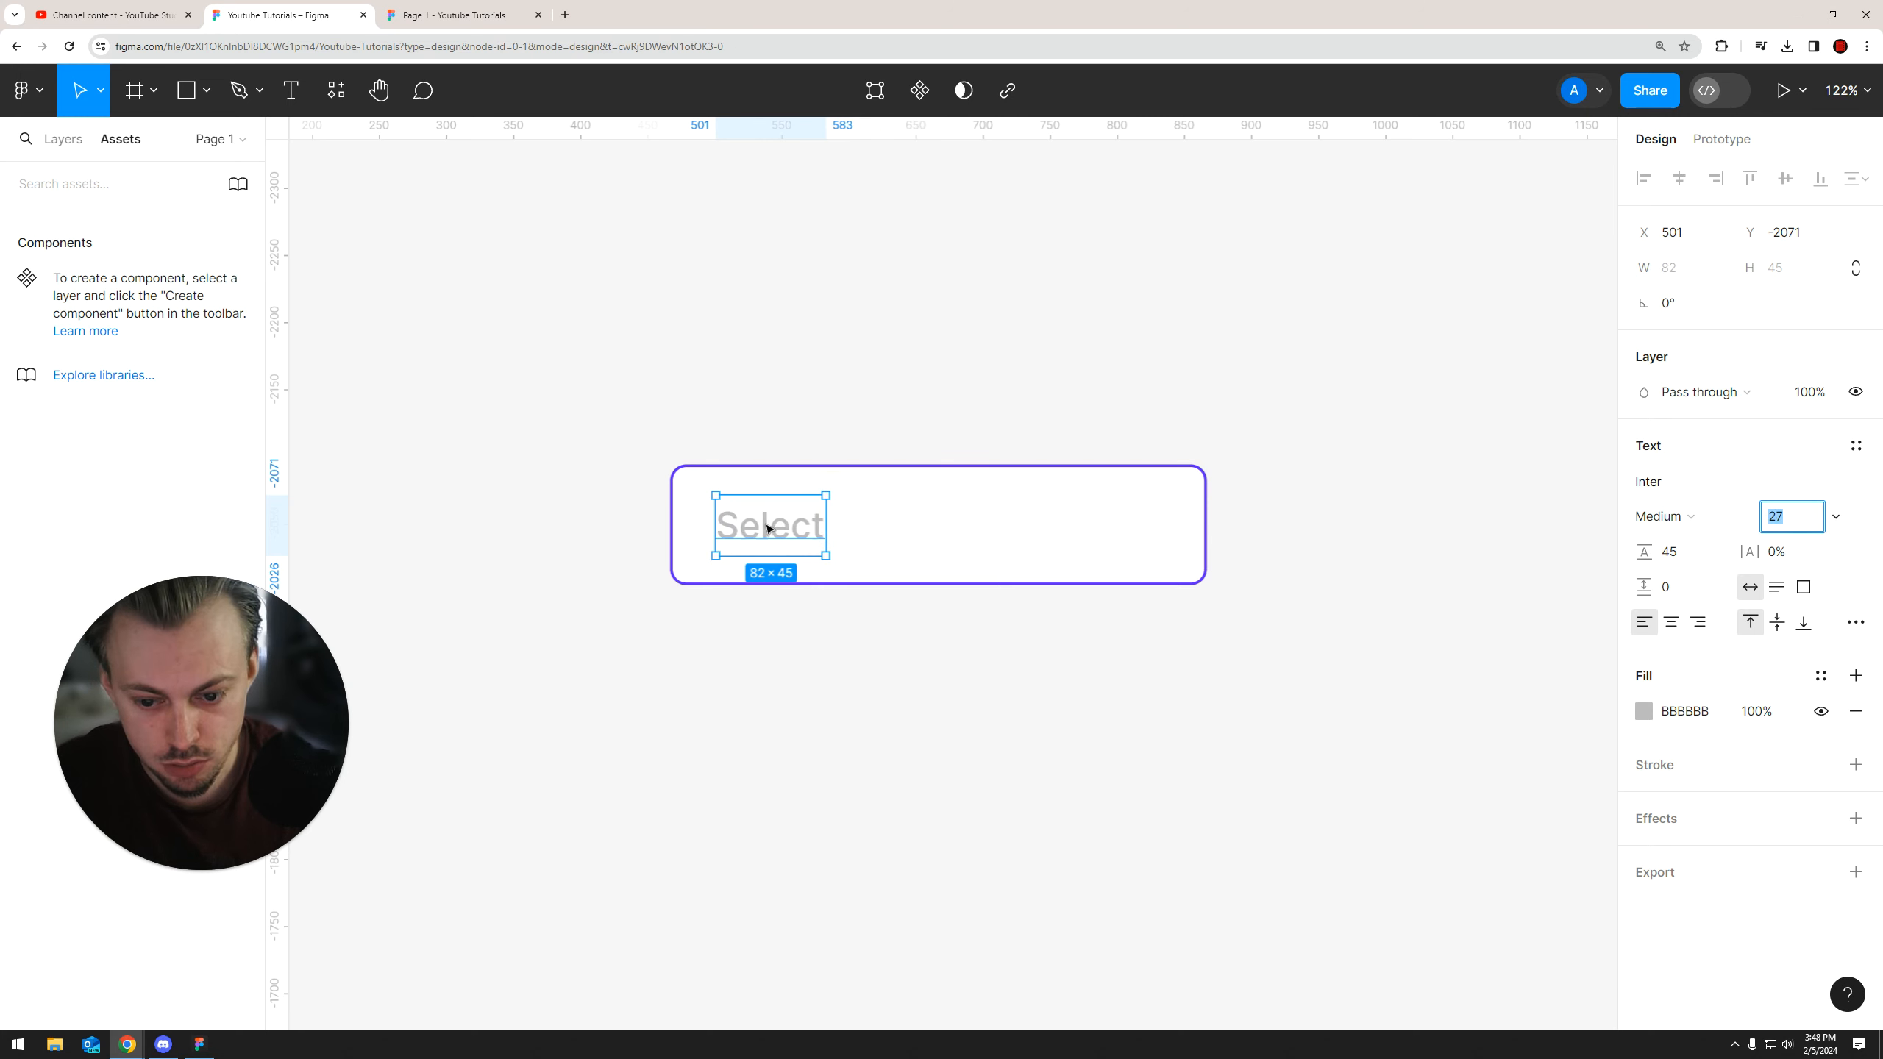
drag(778, 526, 769, 527)
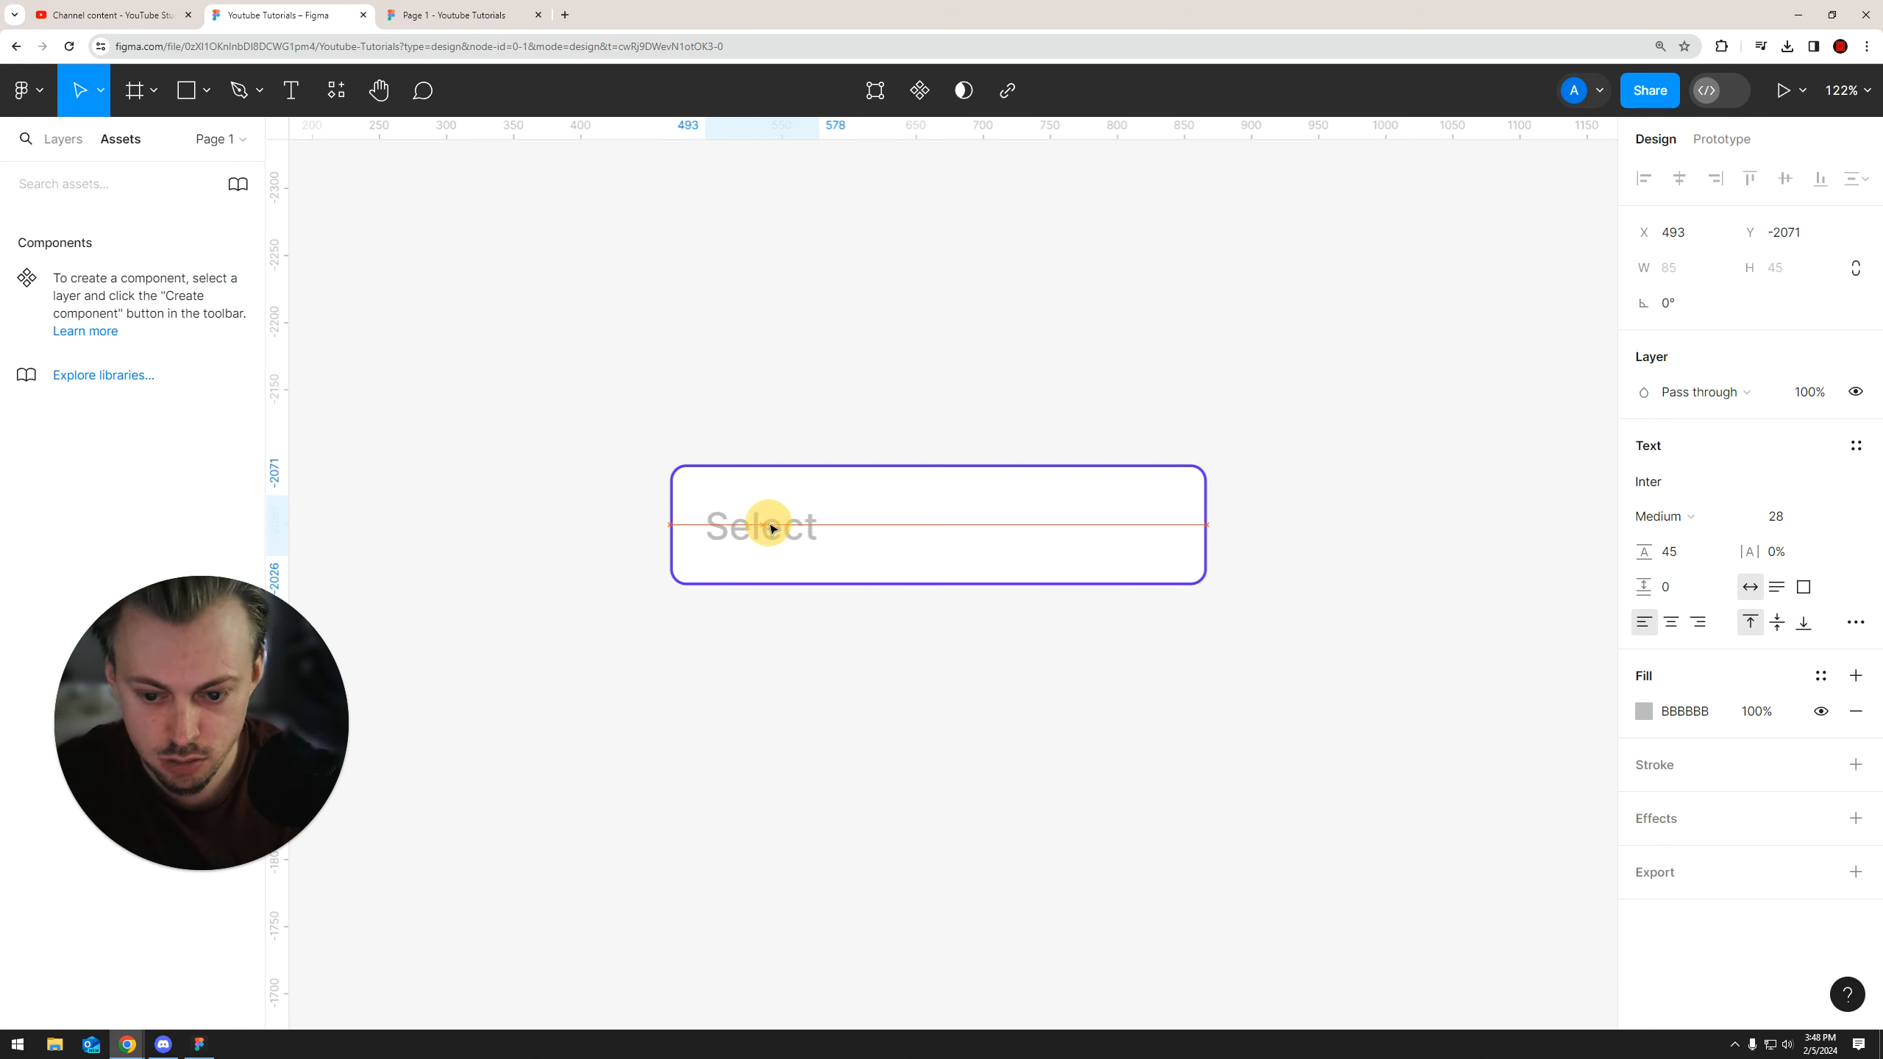
Import the solid triangle icon "bxs:up-arrow" from the arrow results of the Iconify plugin
click(799, 401)
click(860, 391)
click(336, 91)
click(443, 141)
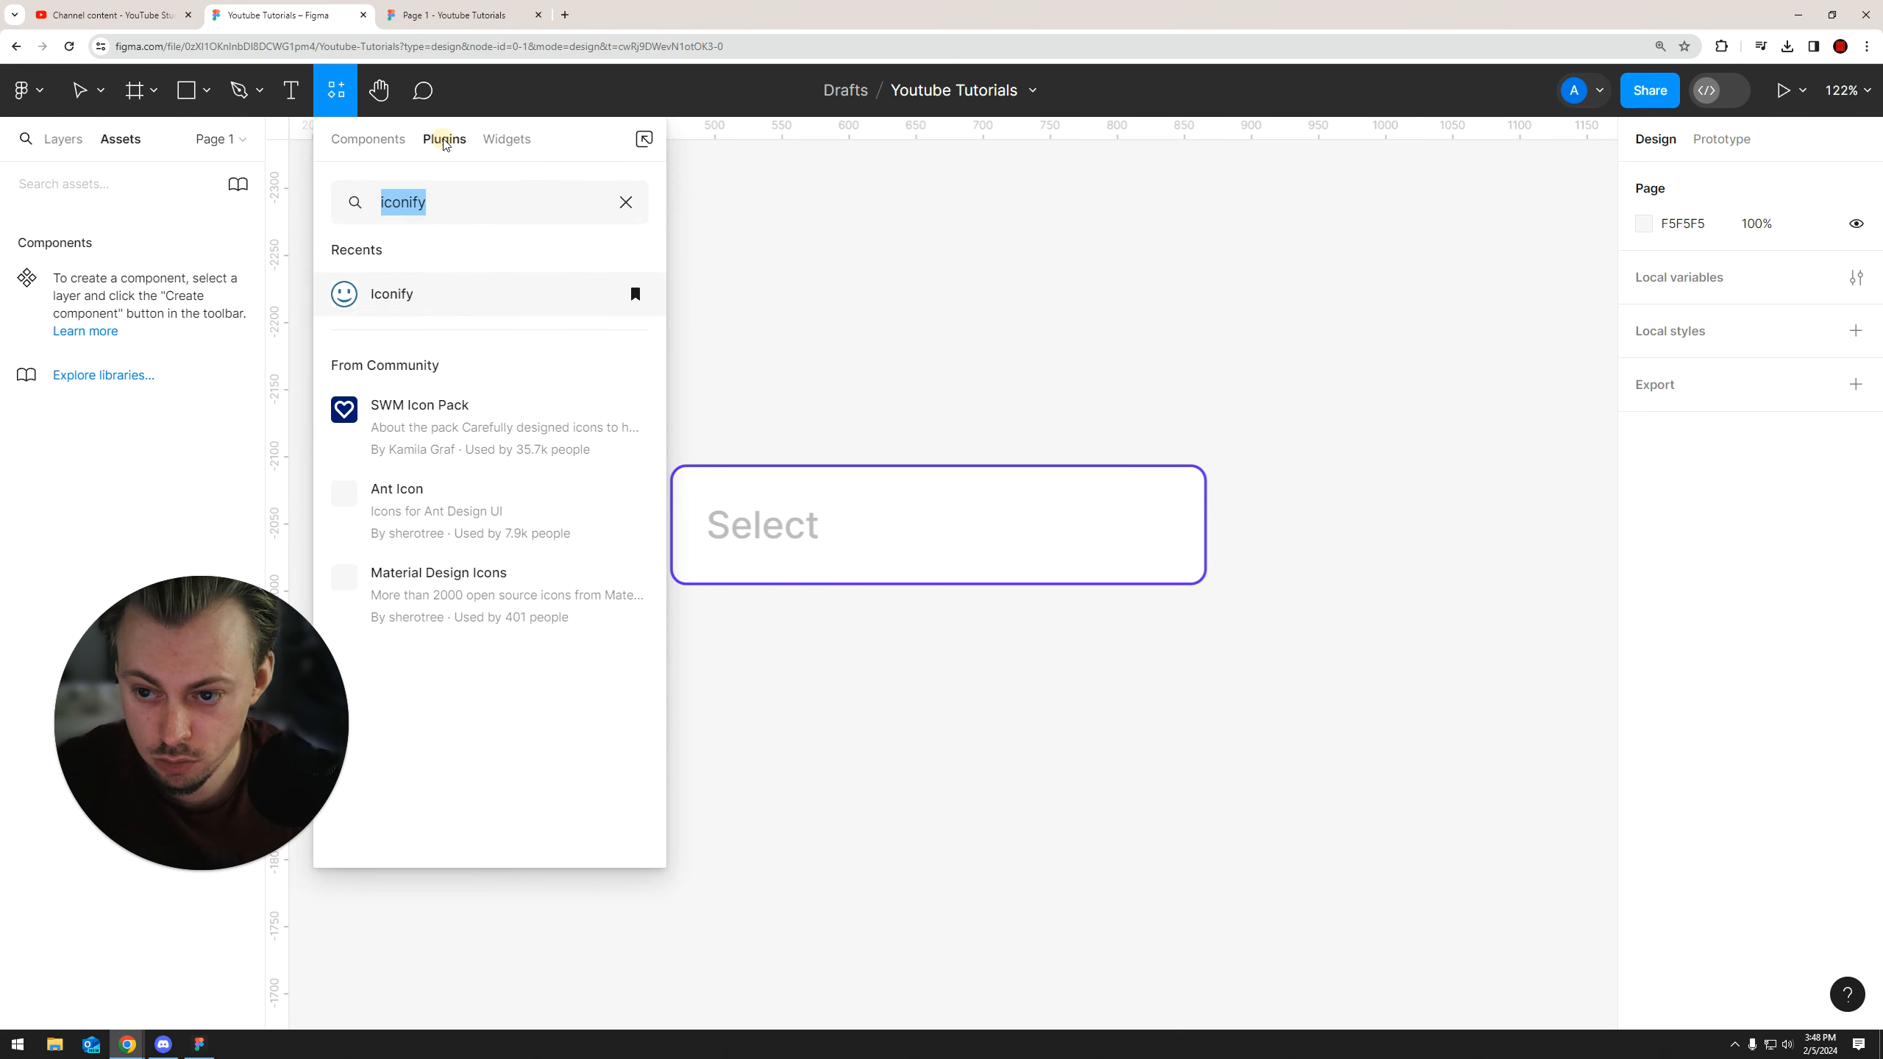
click(440, 296)
click(1041, 330)
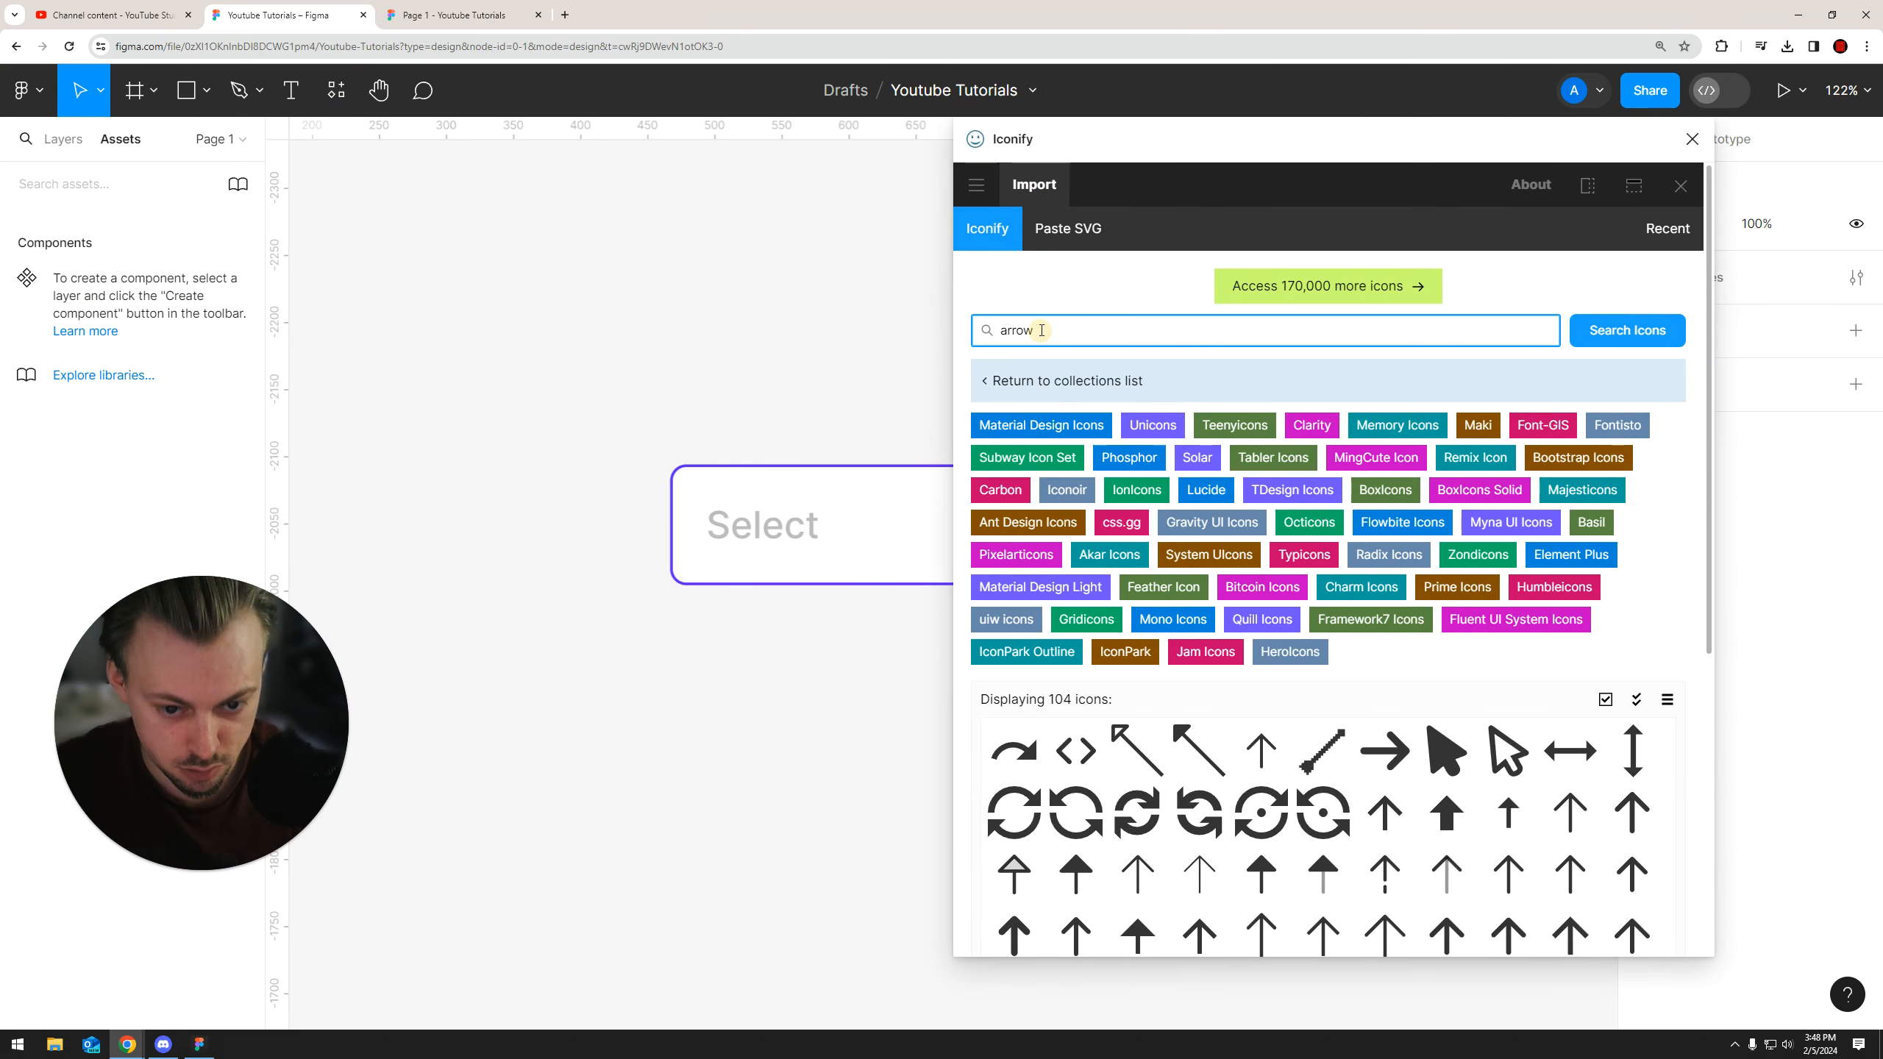
scroll(1299, 678, down, 3)
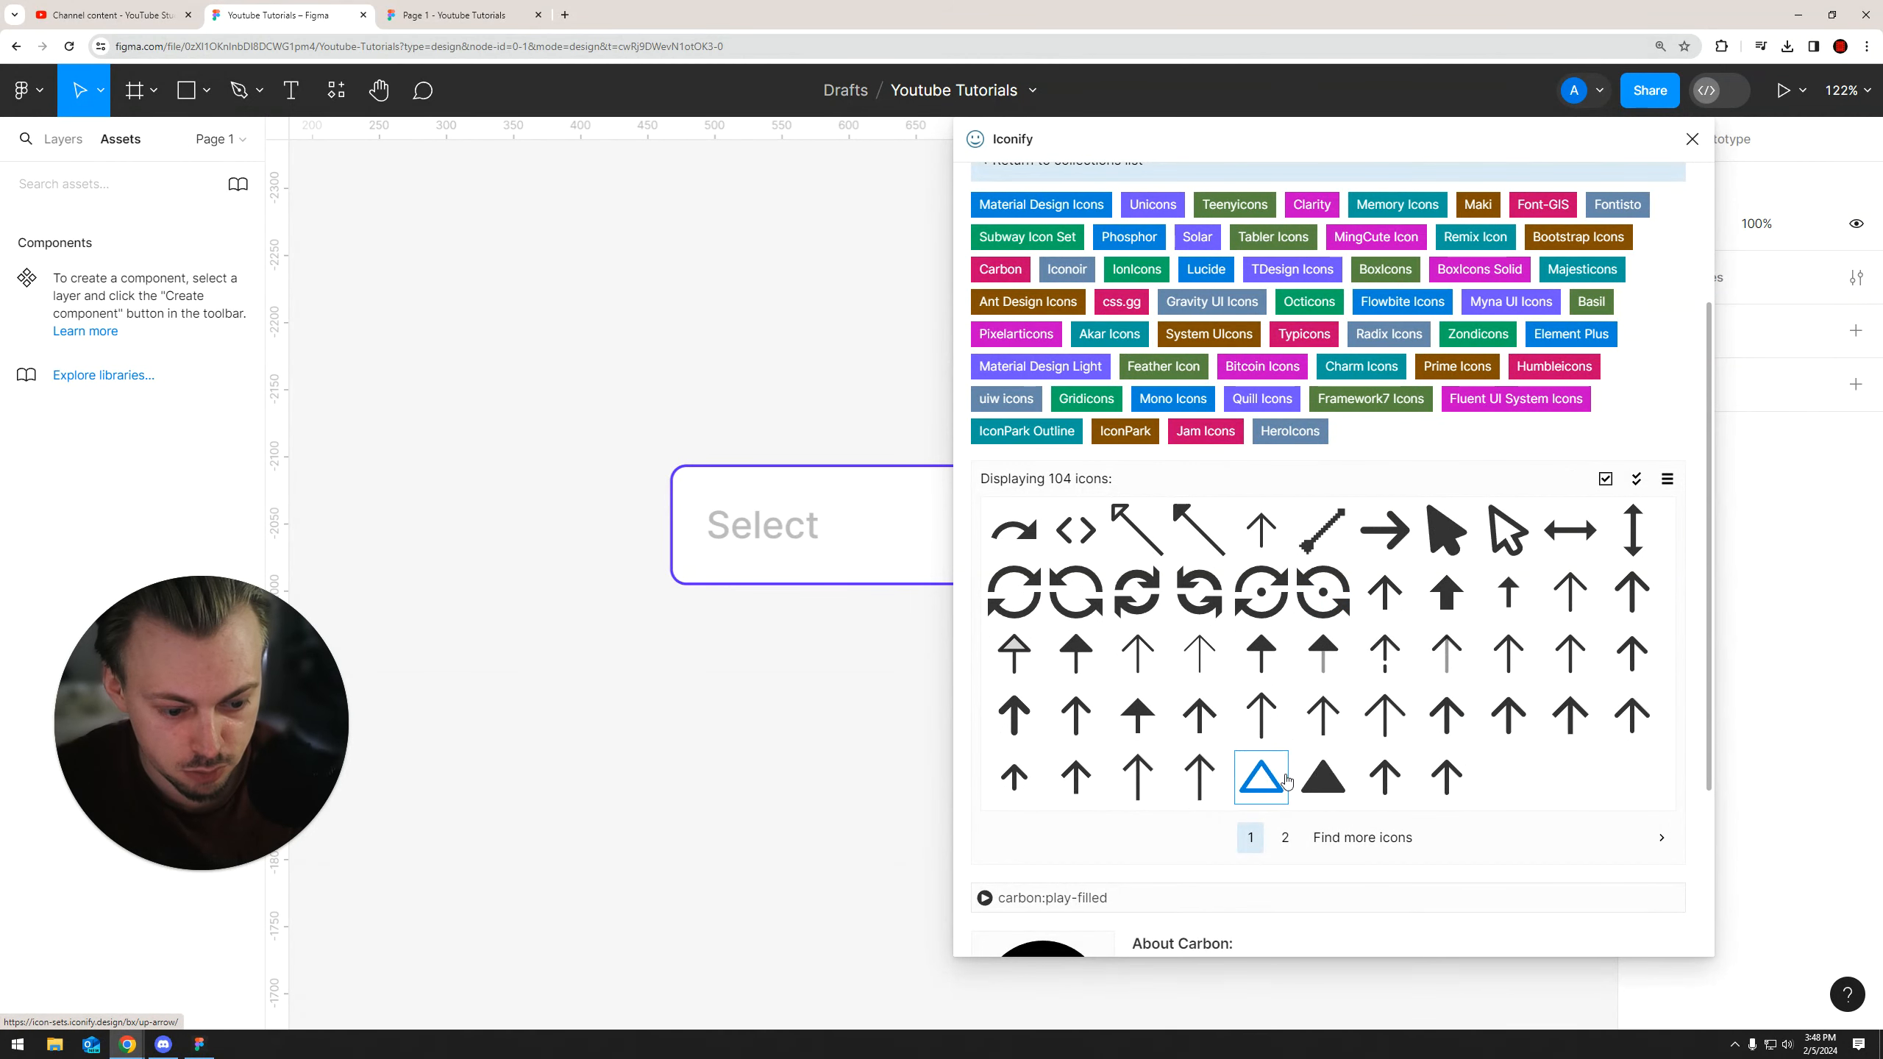
drag(1323, 786, 664, 749)
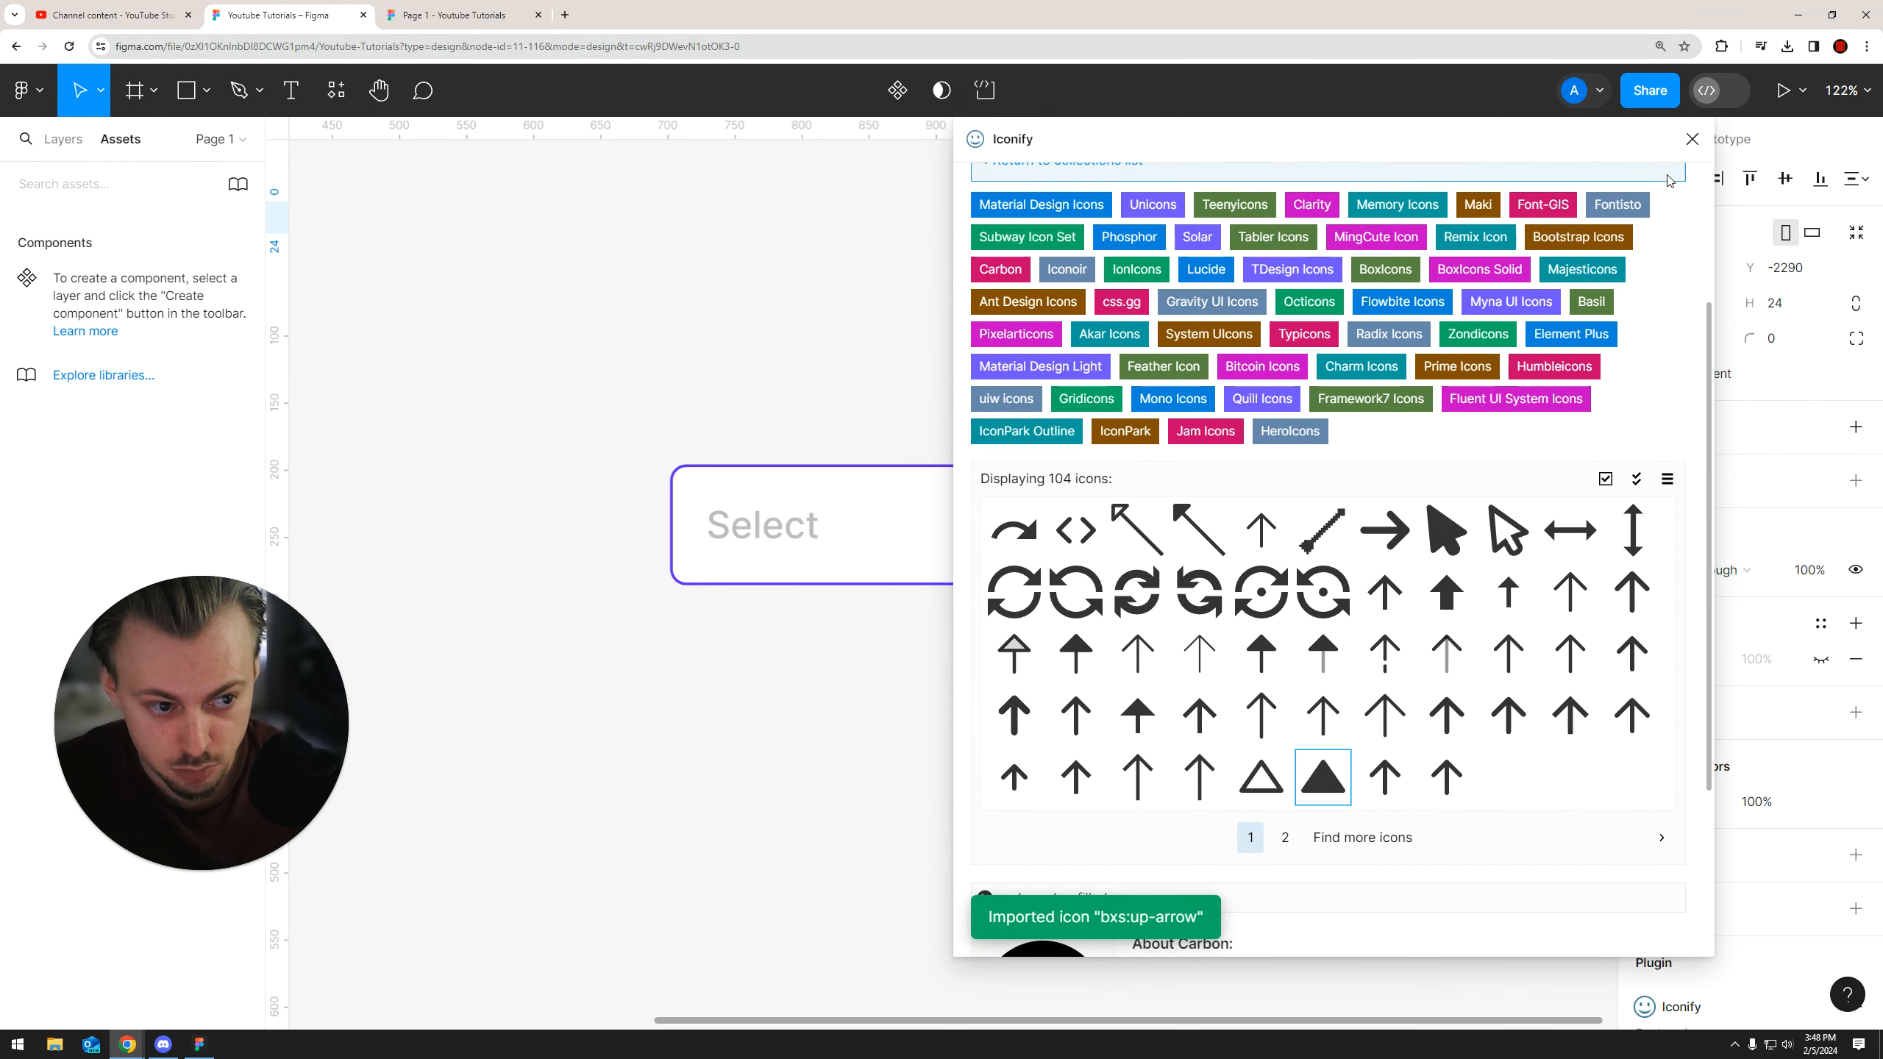
click(1692, 140)
Take the arrow shape out of its imported frame, rotated 180° to point down, and delete the leftover frame
scroll(840, 597, down, 5)
drag(569, 421, 1061, 757)
click(570, 418)
key(Delete)
scroll(1239, 612, up, 5)
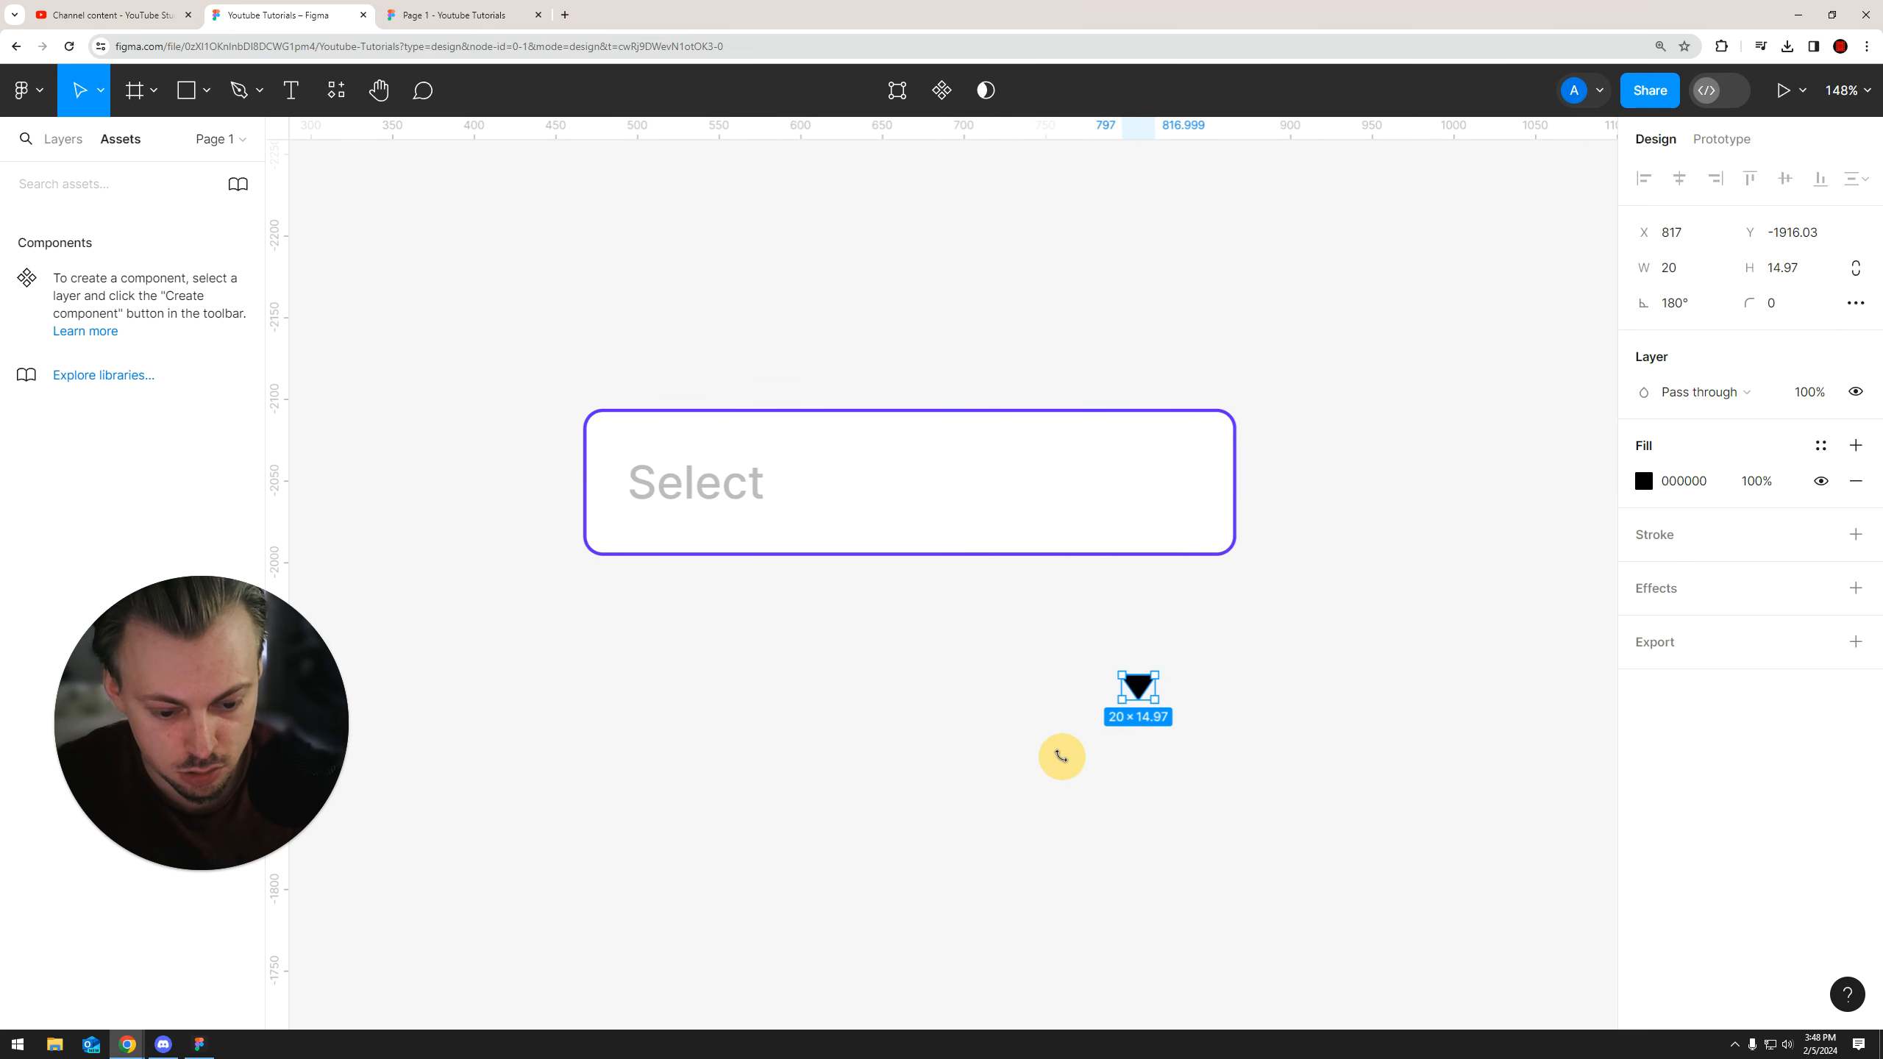
Place the arrow inside the right end of the rectangle, vertically centred, and scale it to 15 × 11.23
drag(1165, 705, 1173, 492)
click(1231, 660)
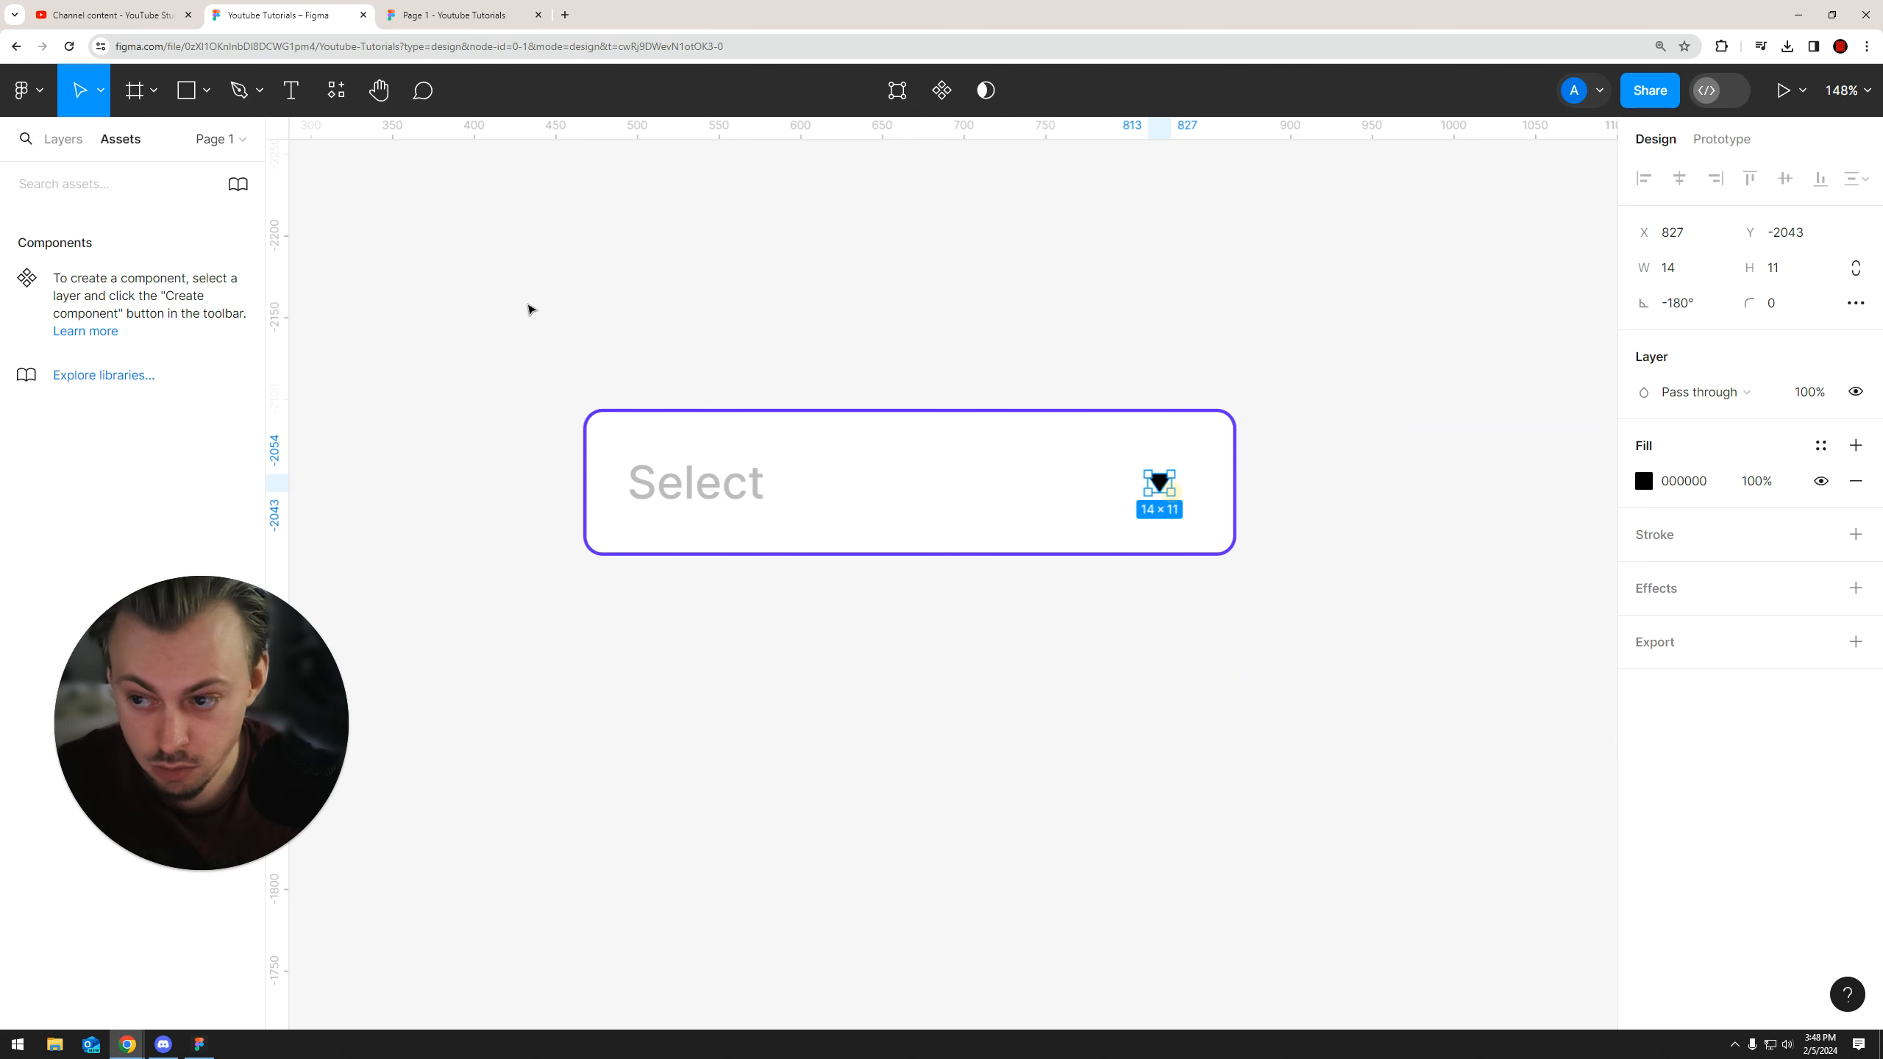
click(100, 89)
click(88, 167)
drag(1169, 495, 1165, 484)
click(100, 89)
click(87, 143)
click(821, 245)
scroll(1134, 491, up, 2)
click(1167, 598)
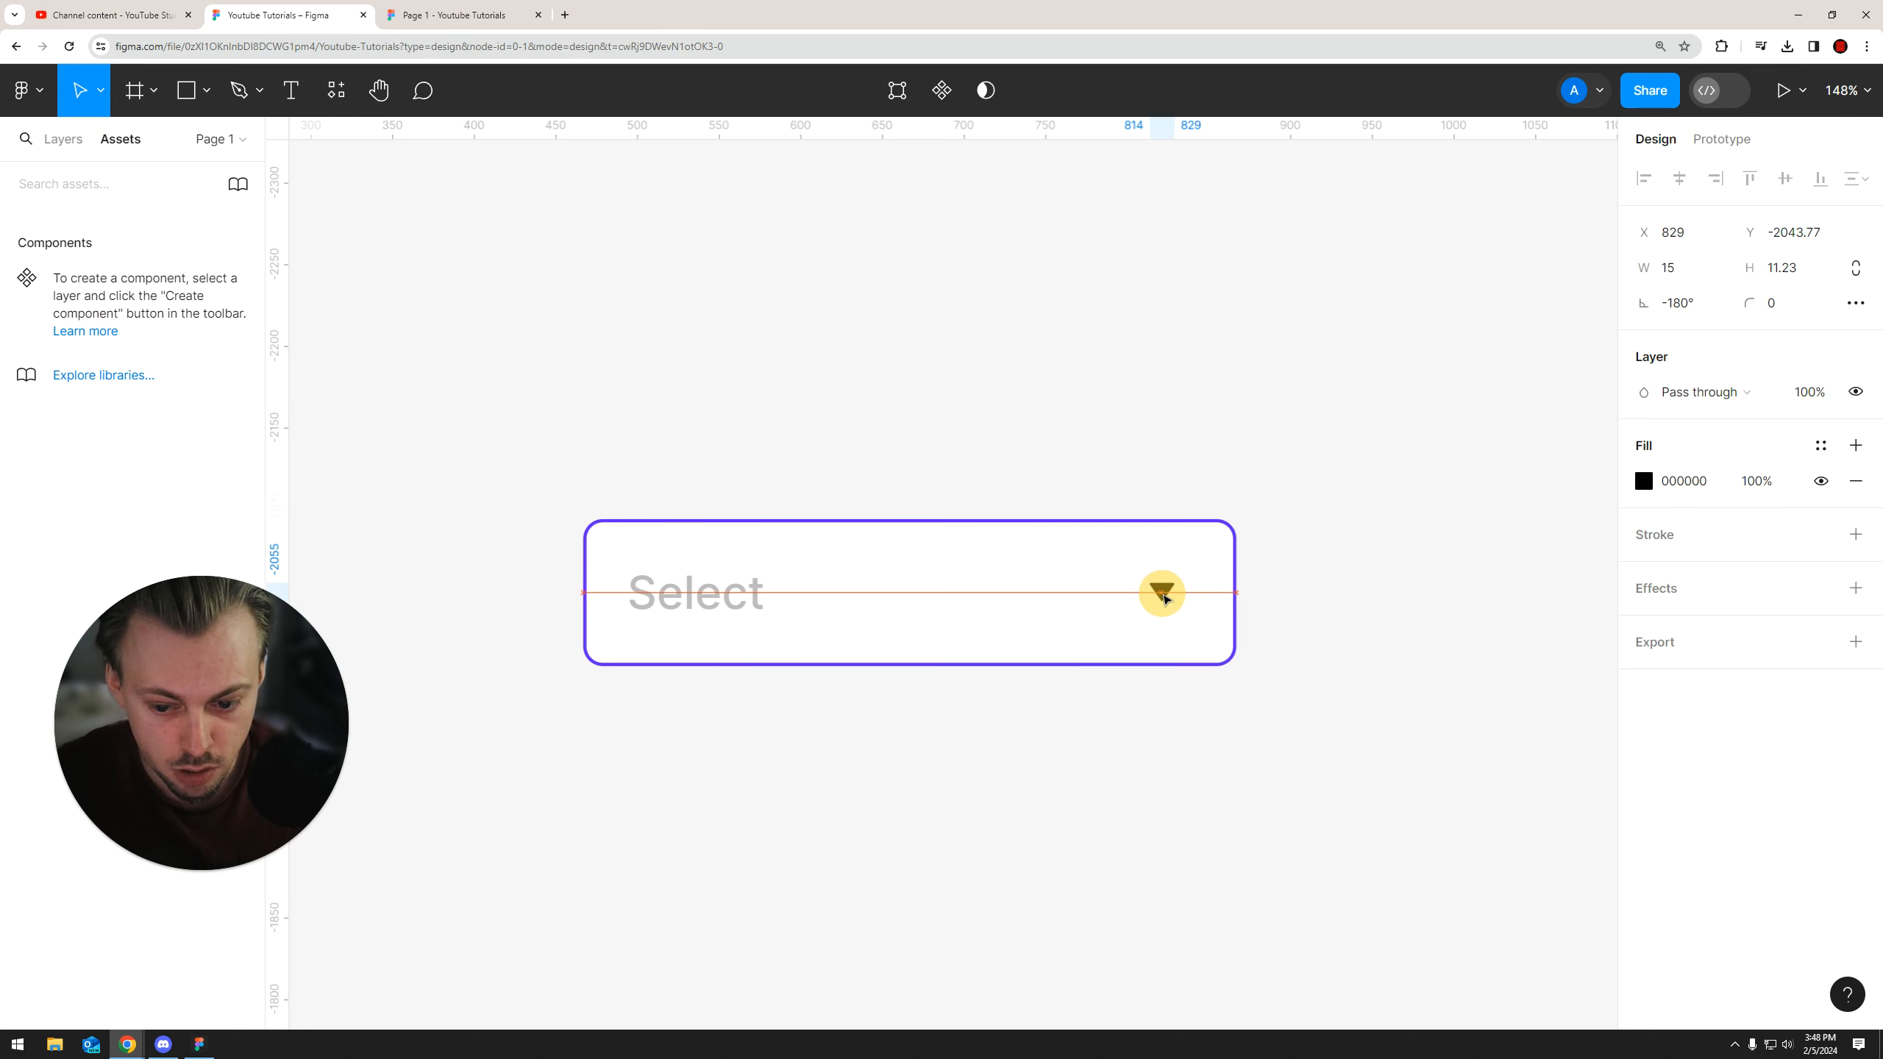
Fill the arrow with the document's purple (5E26FF) and shift it slightly right to X 833
click(1643, 481)
click(1461, 909)
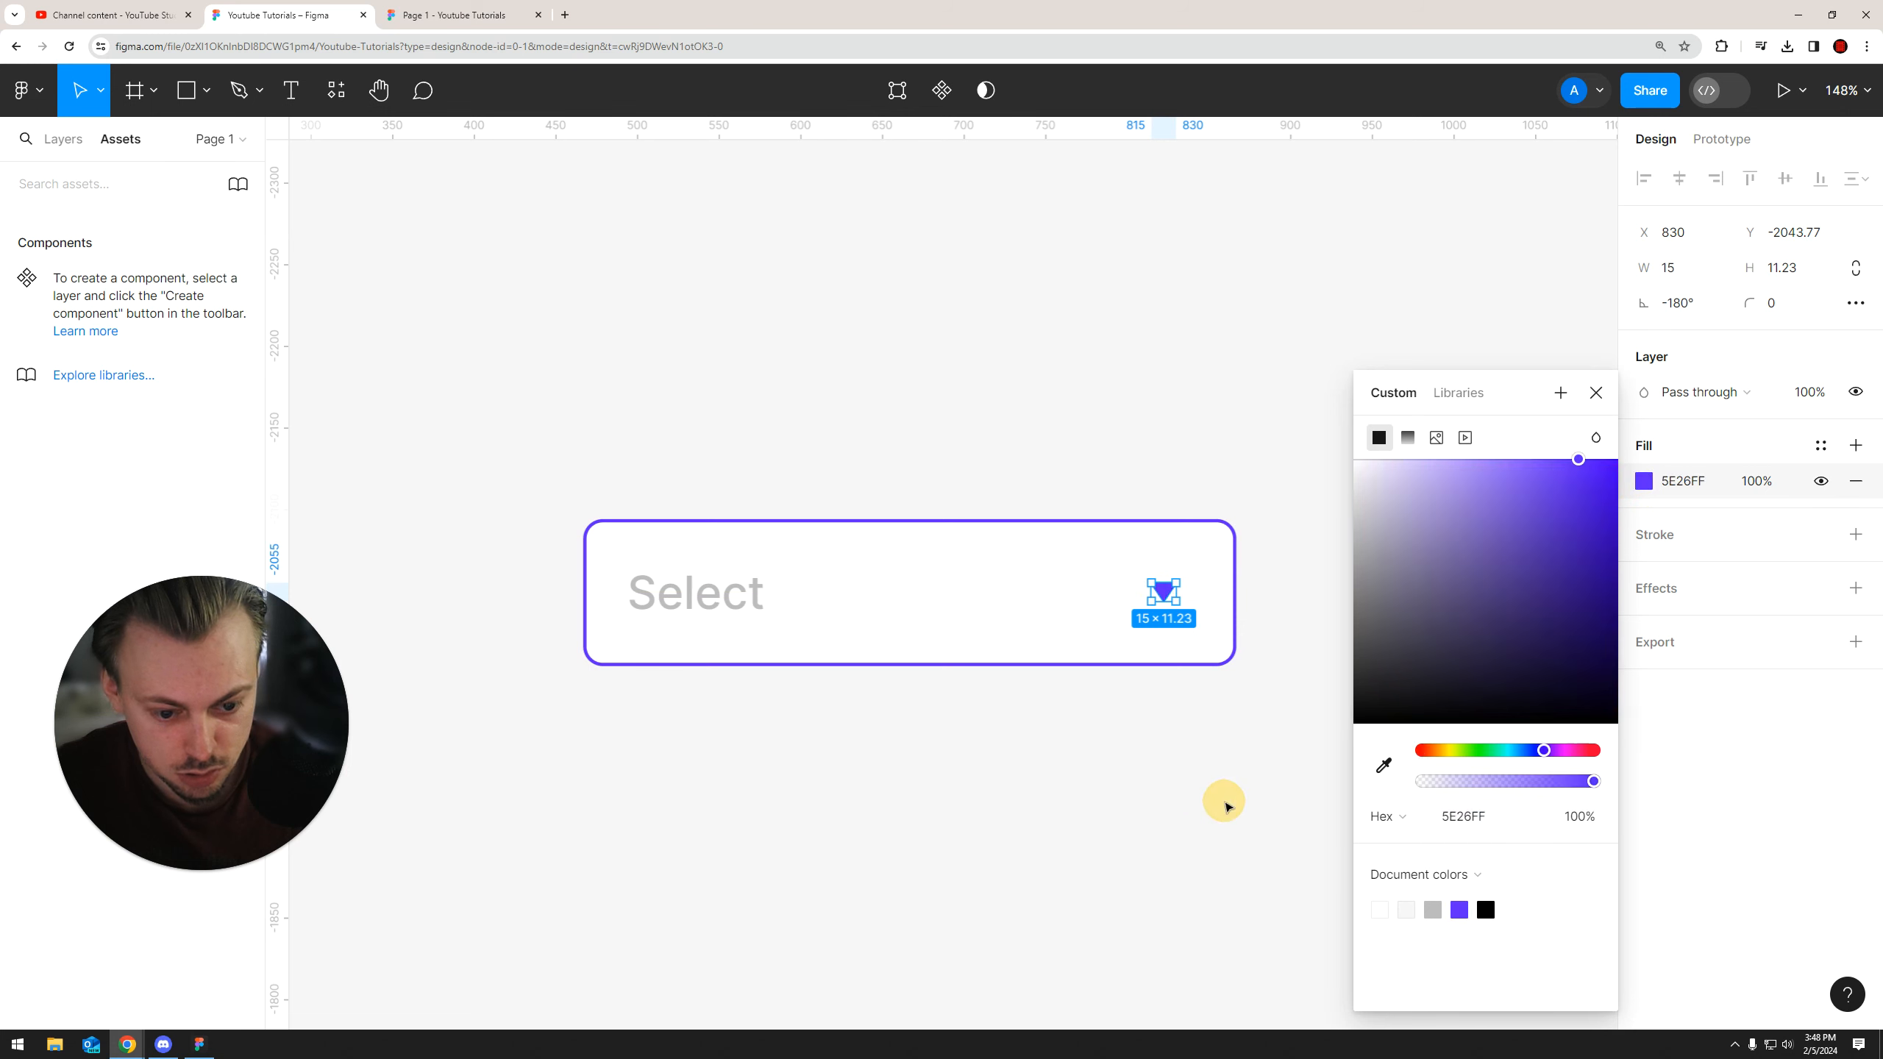
click(1221, 797)
drag(1162, 594, 1166, 594)
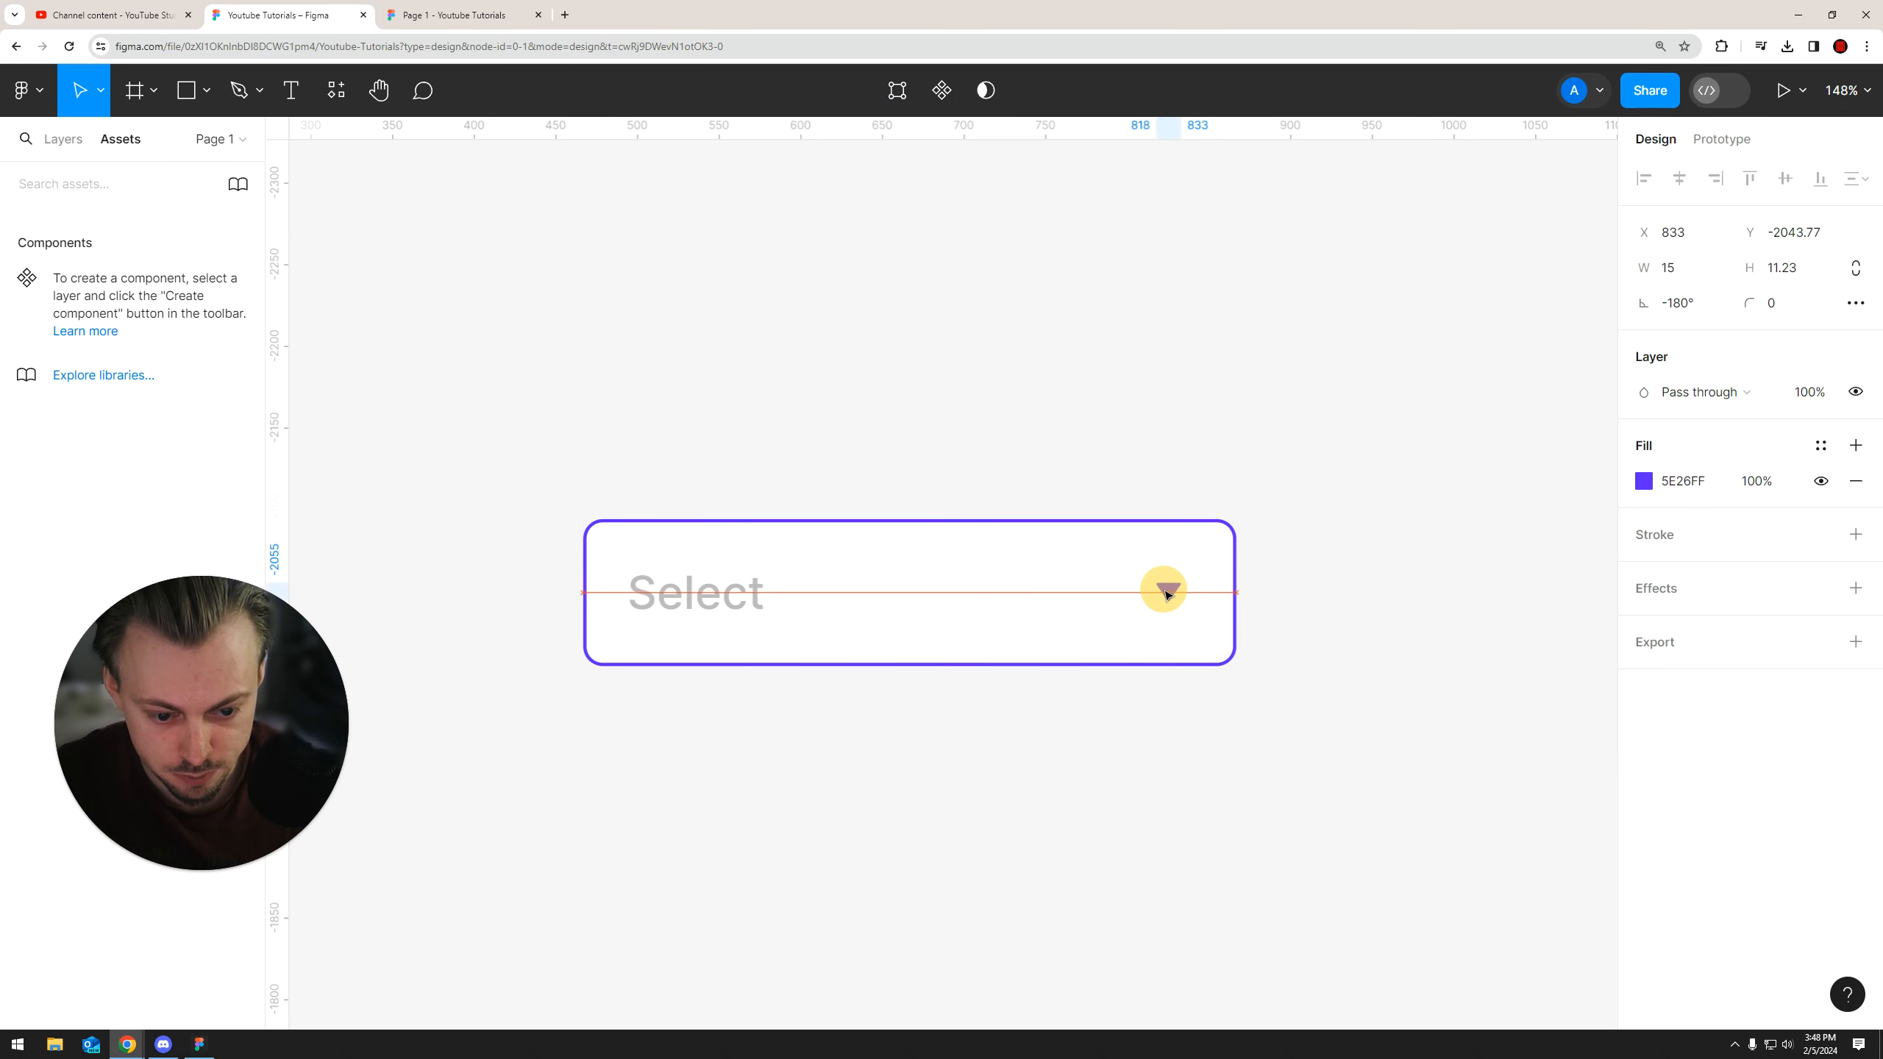
click(1118, 721)
Duplicate the select field's rectangle in place, extend the copy downward to a height of 339, and send it to the back
scroll(1105, 690, down, 5)
click(1017, 644)
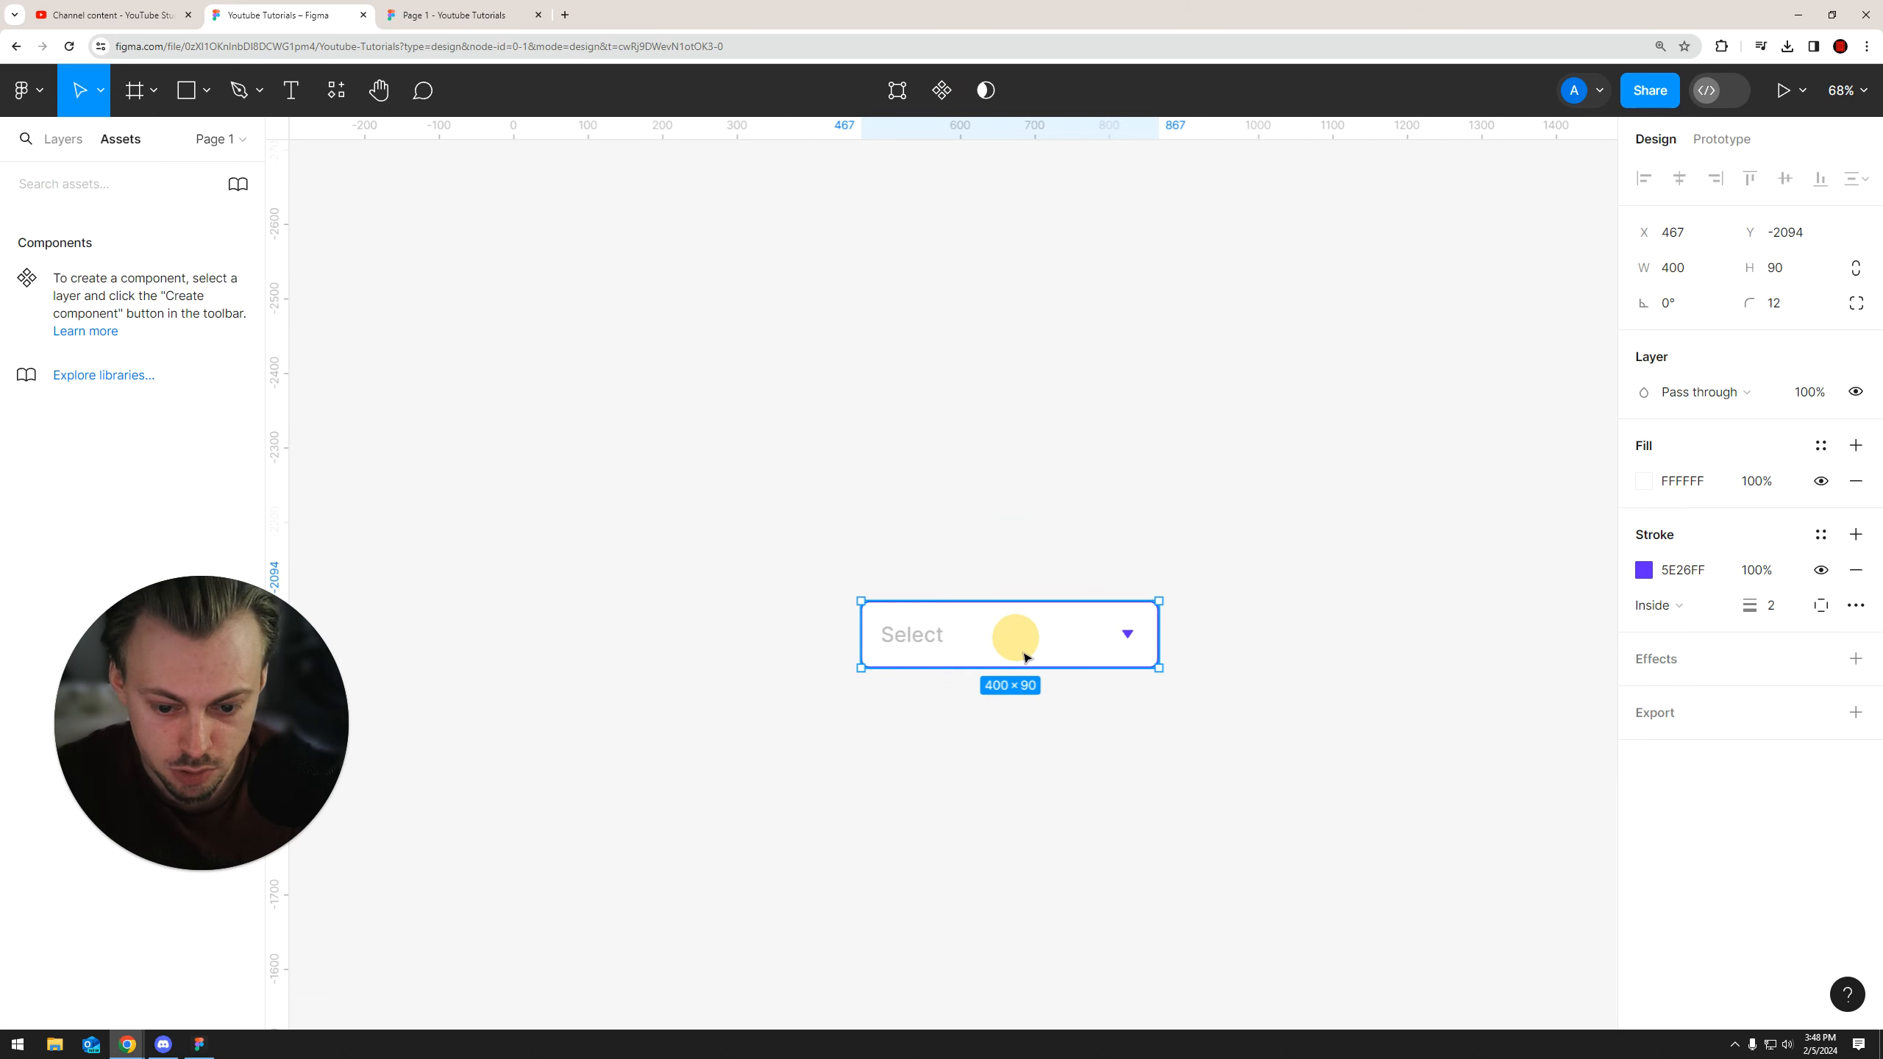
drag(1004, 670, 994, 853)
right_click(979, 757)
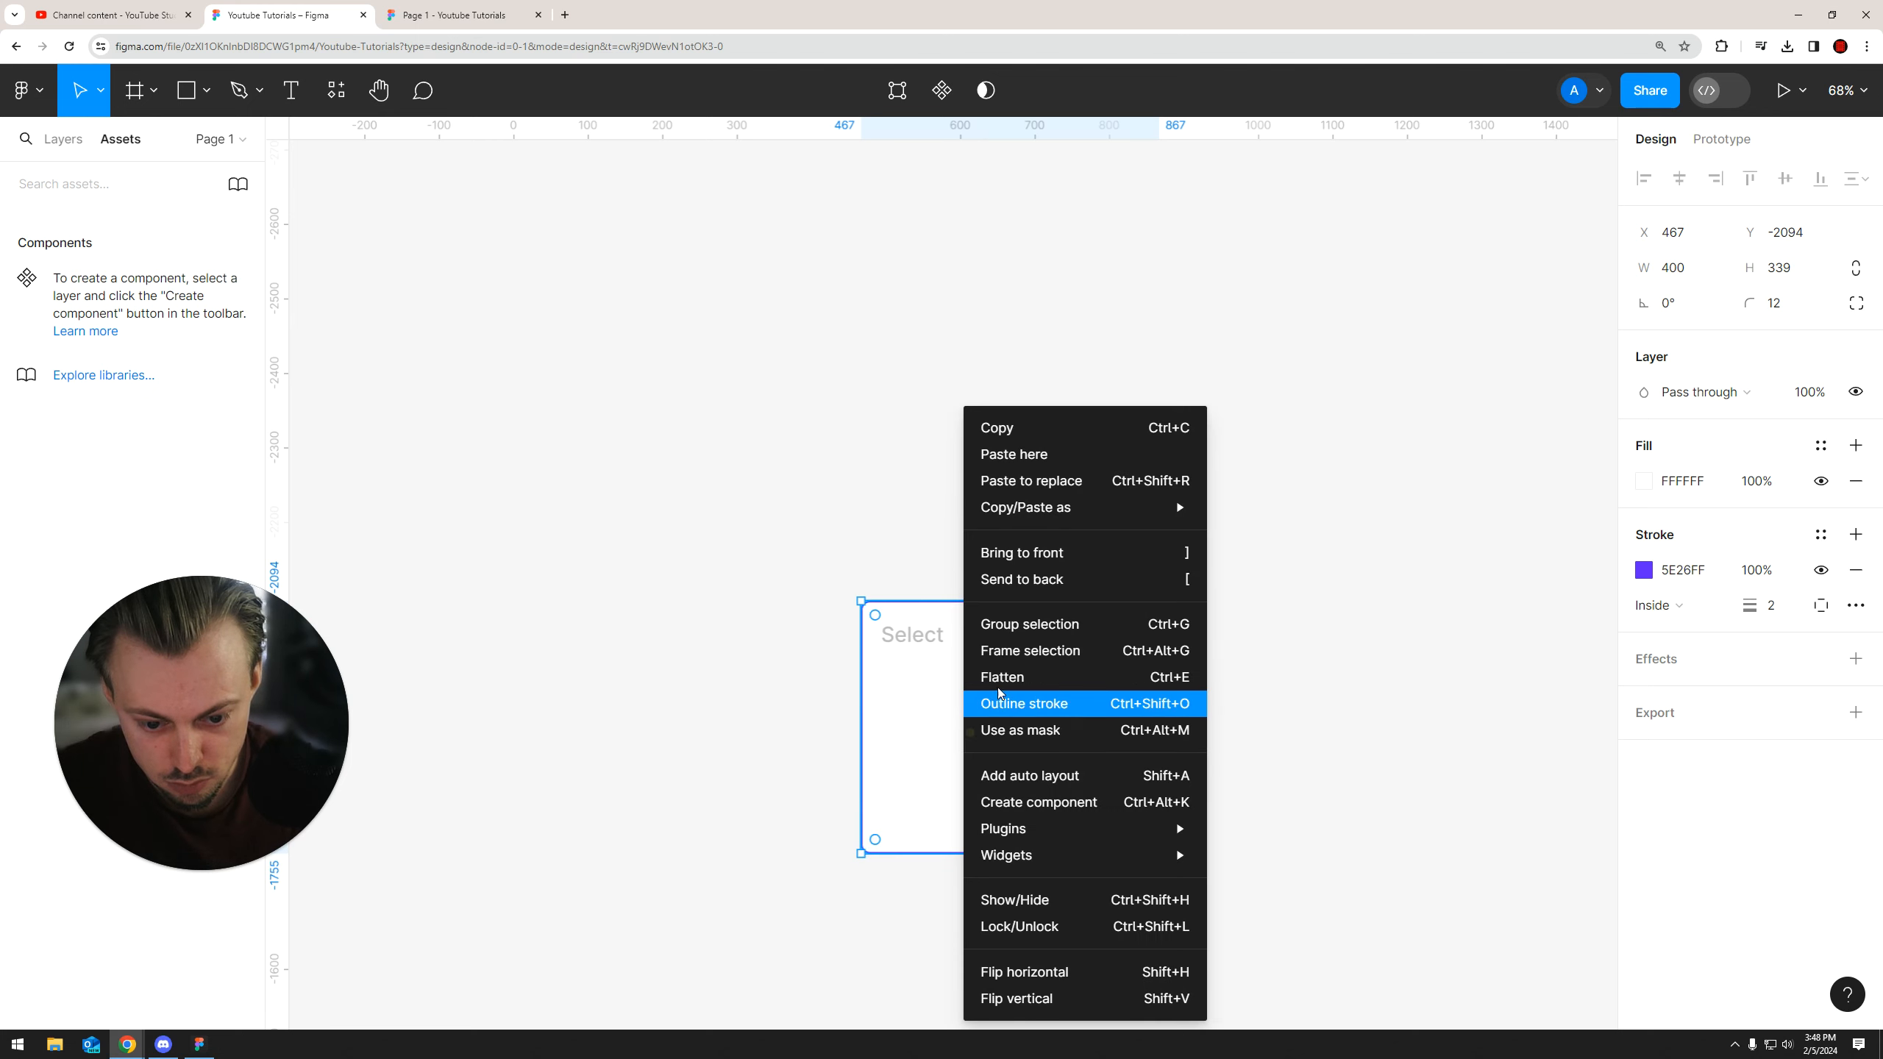
click(1106, 580)
click(1316, 618)
scroll(1316, 618, down, 2)
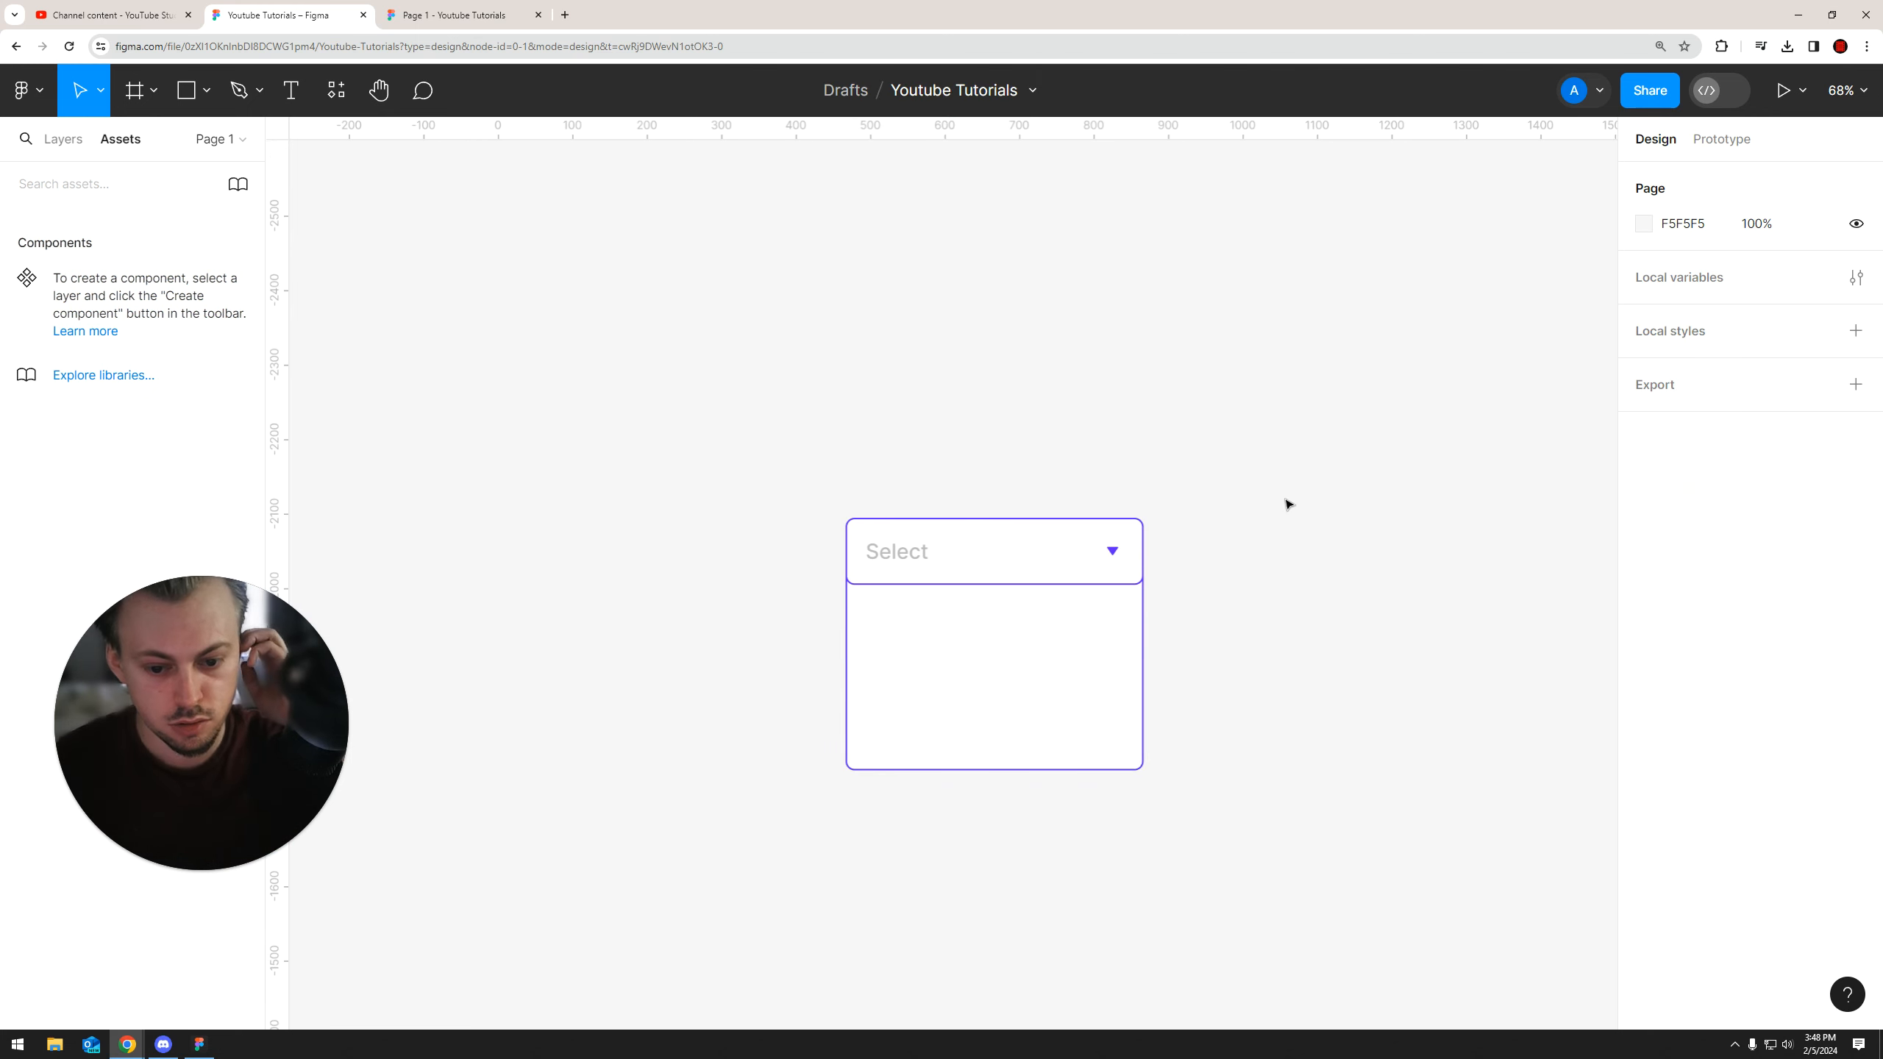
Fill the header rectangle with purple (5E26FF) and lower the fill opacity to 0%
scroll(1286, 504, up, 5)
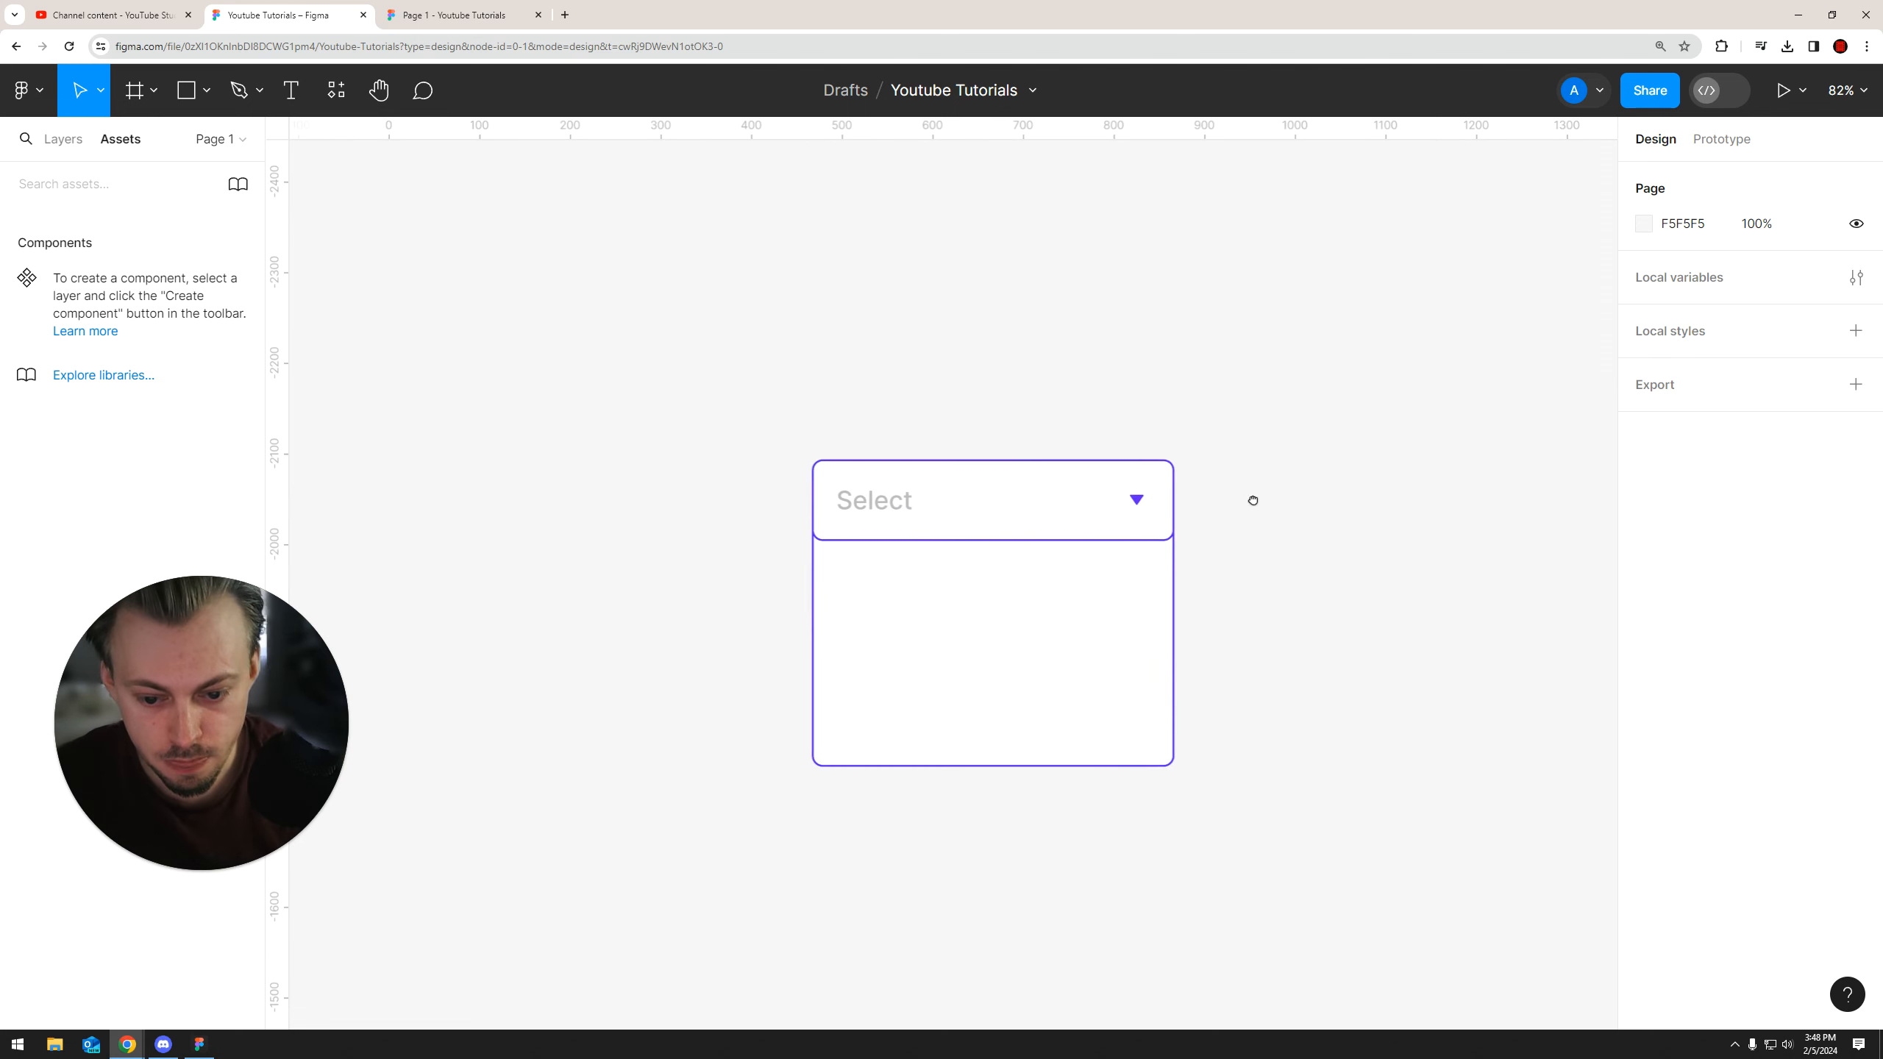
click(1071, 615)
click(1304, 565)
click(961, 517)
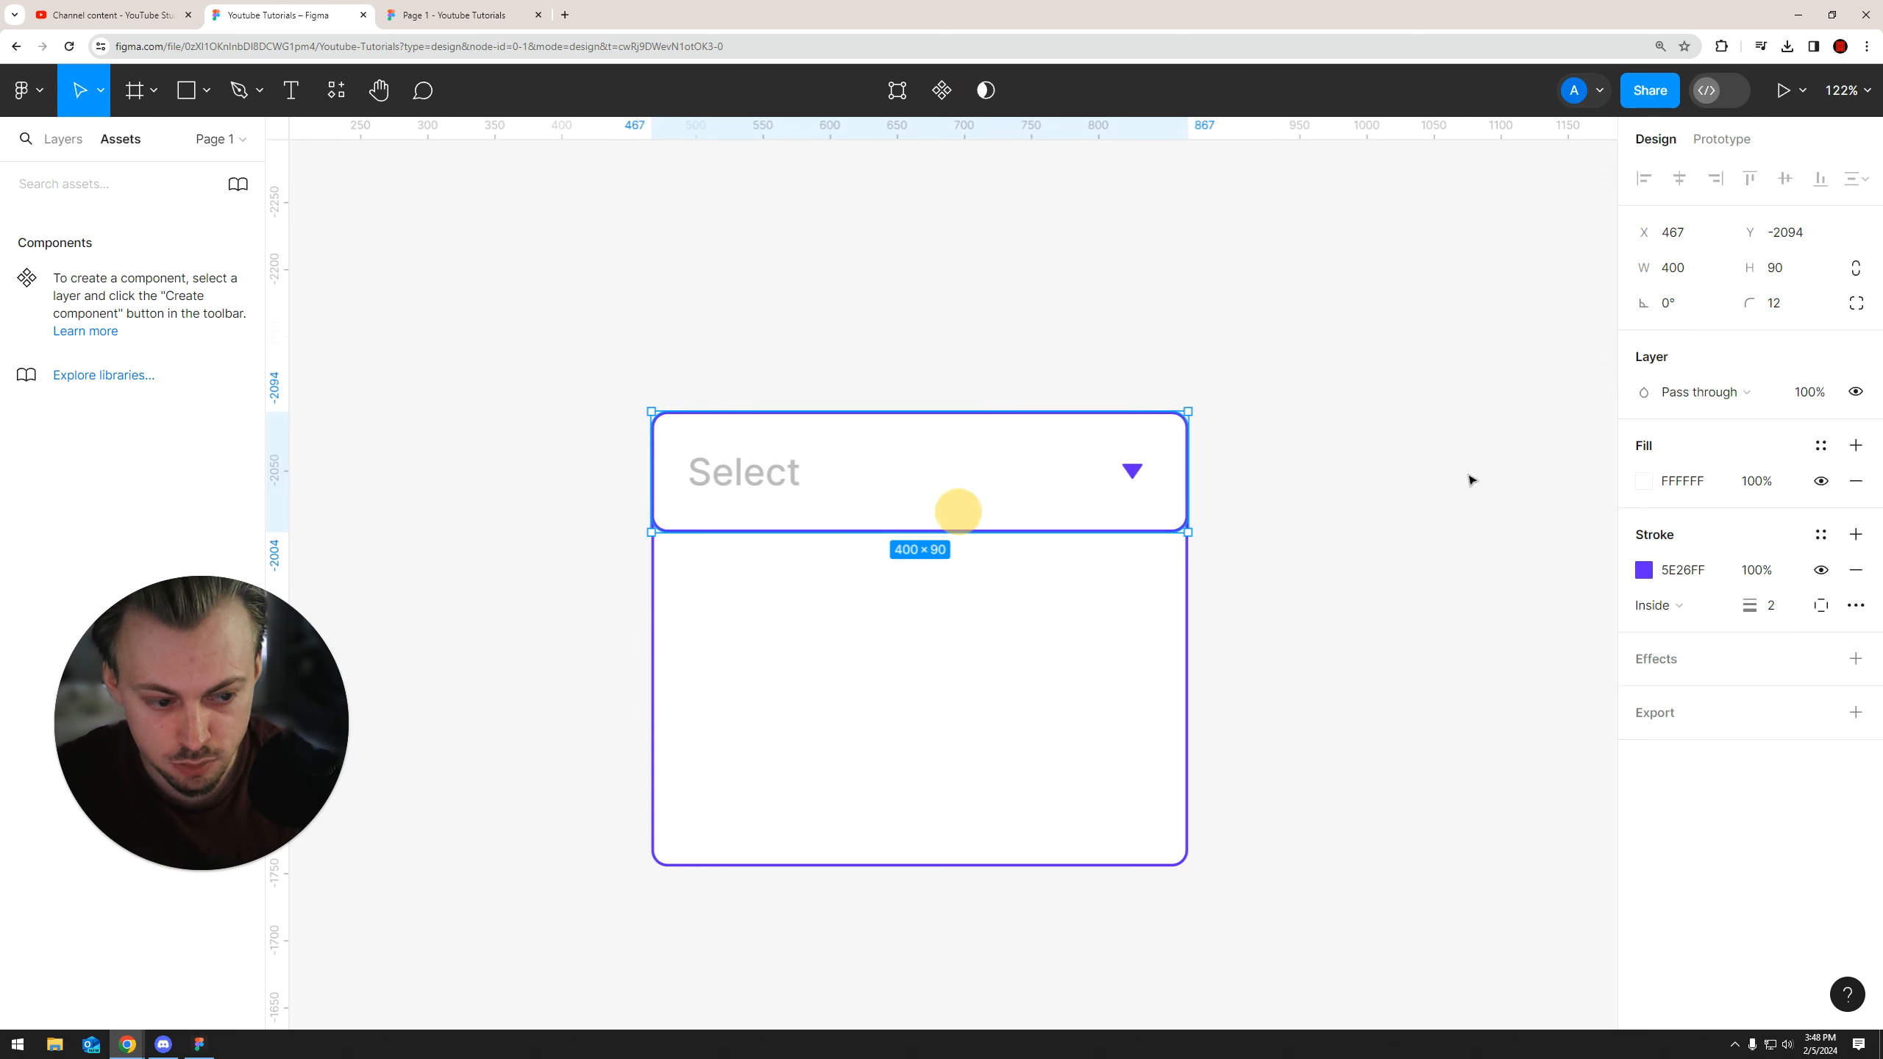
click(1644, 480)
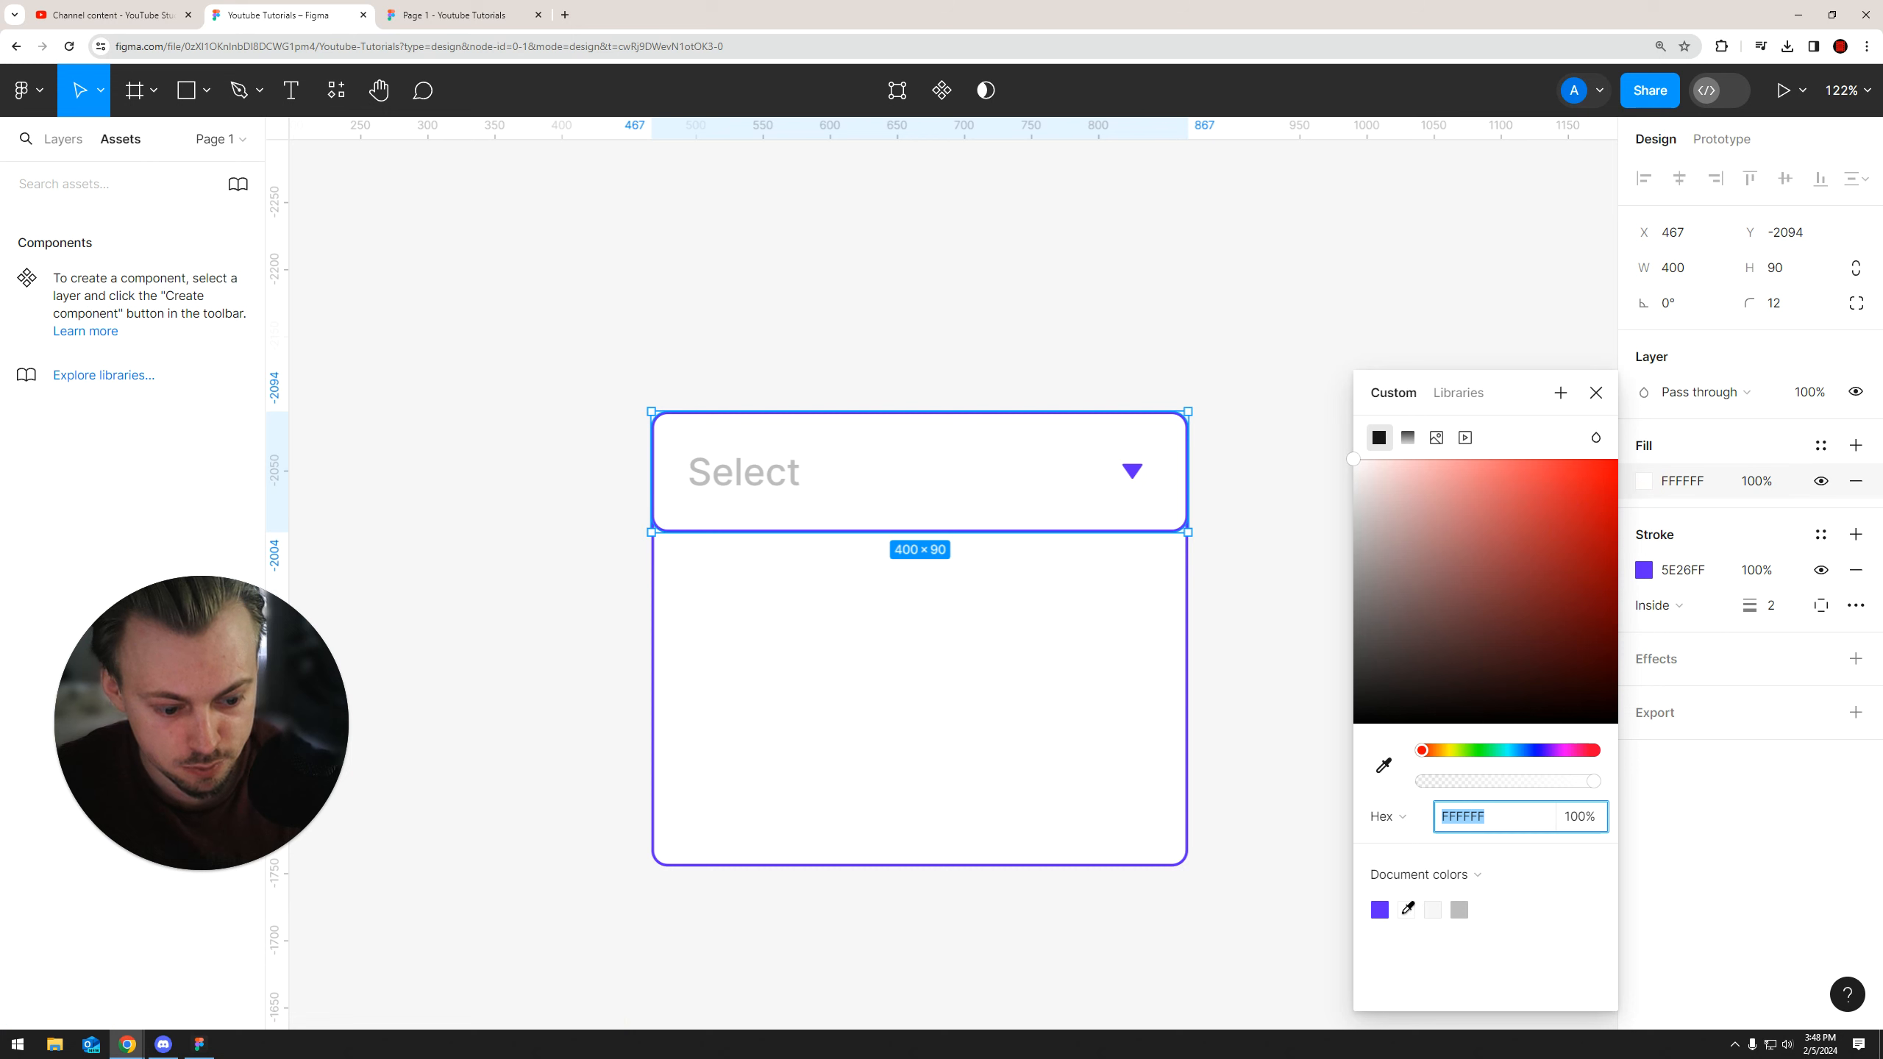
click(1380, 910)
drag(1452, 787, 1427, 785)
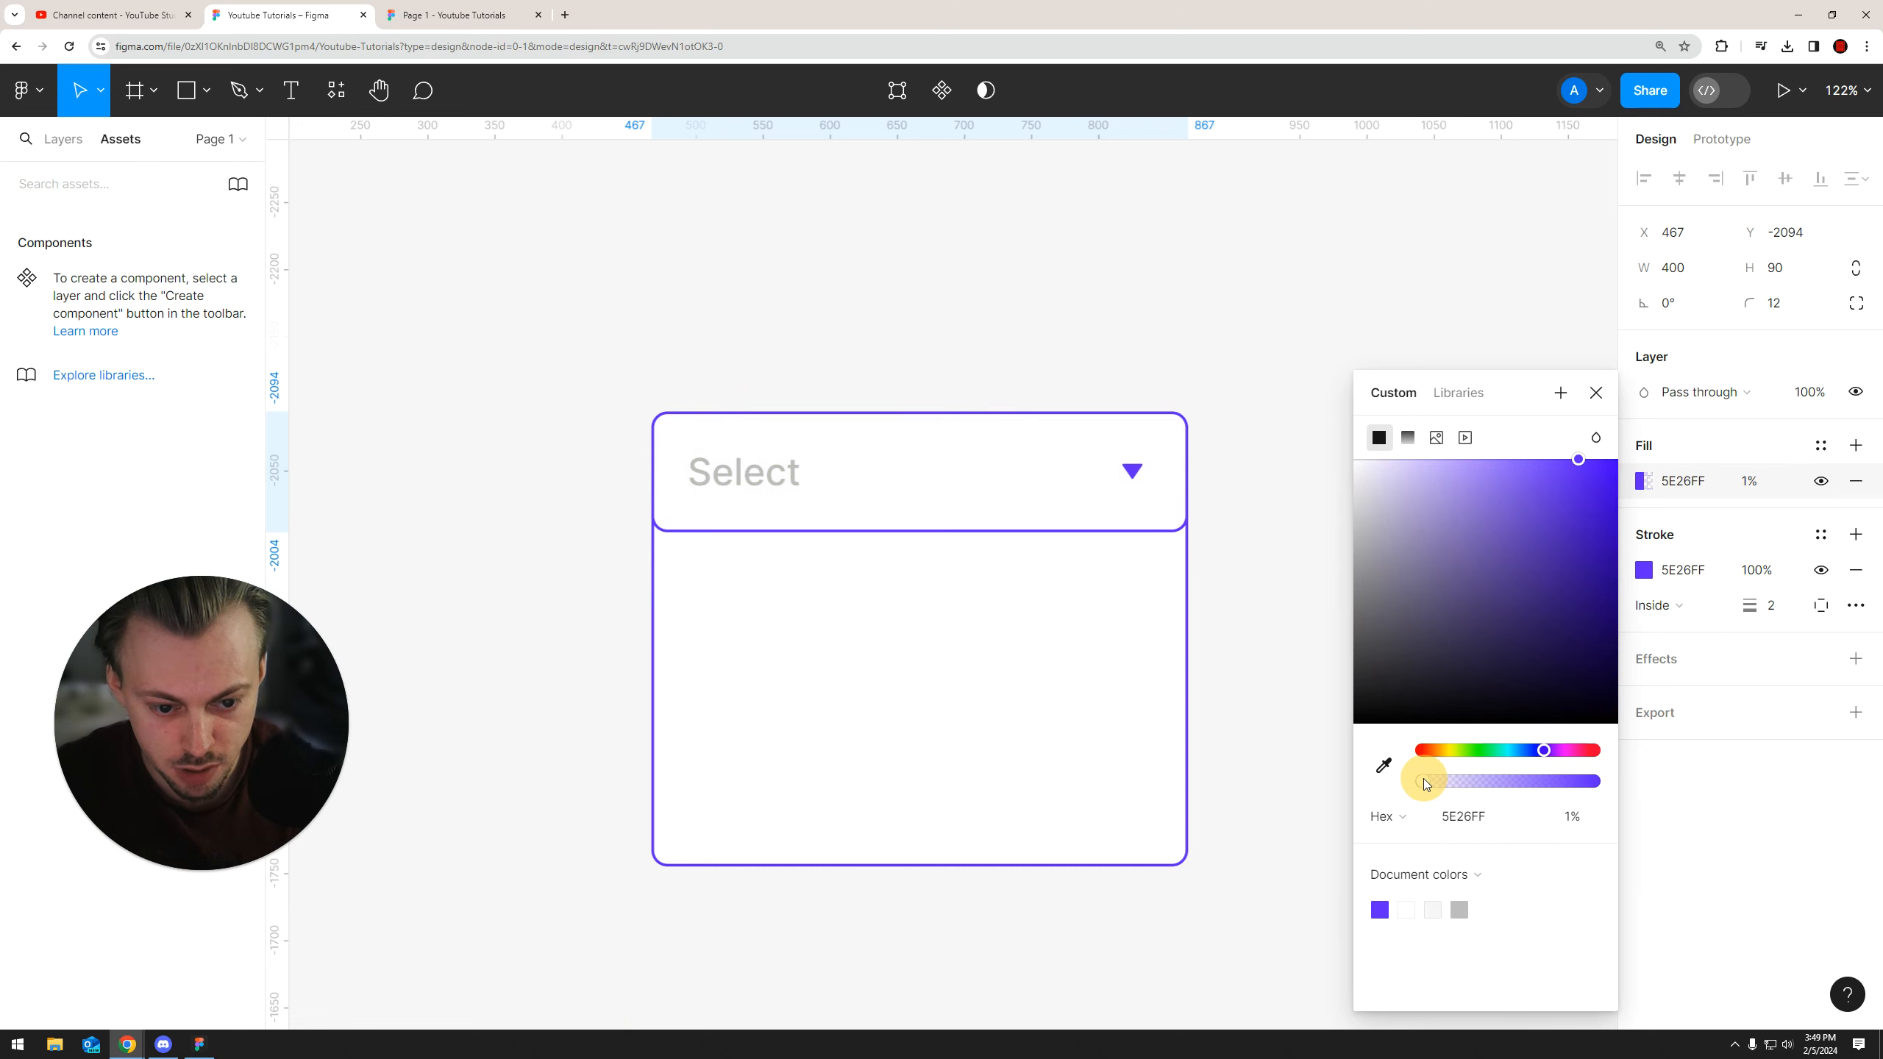
Change the "Select" text's fill to near-black (020202)
click(736, 472)
click(1644, 708)
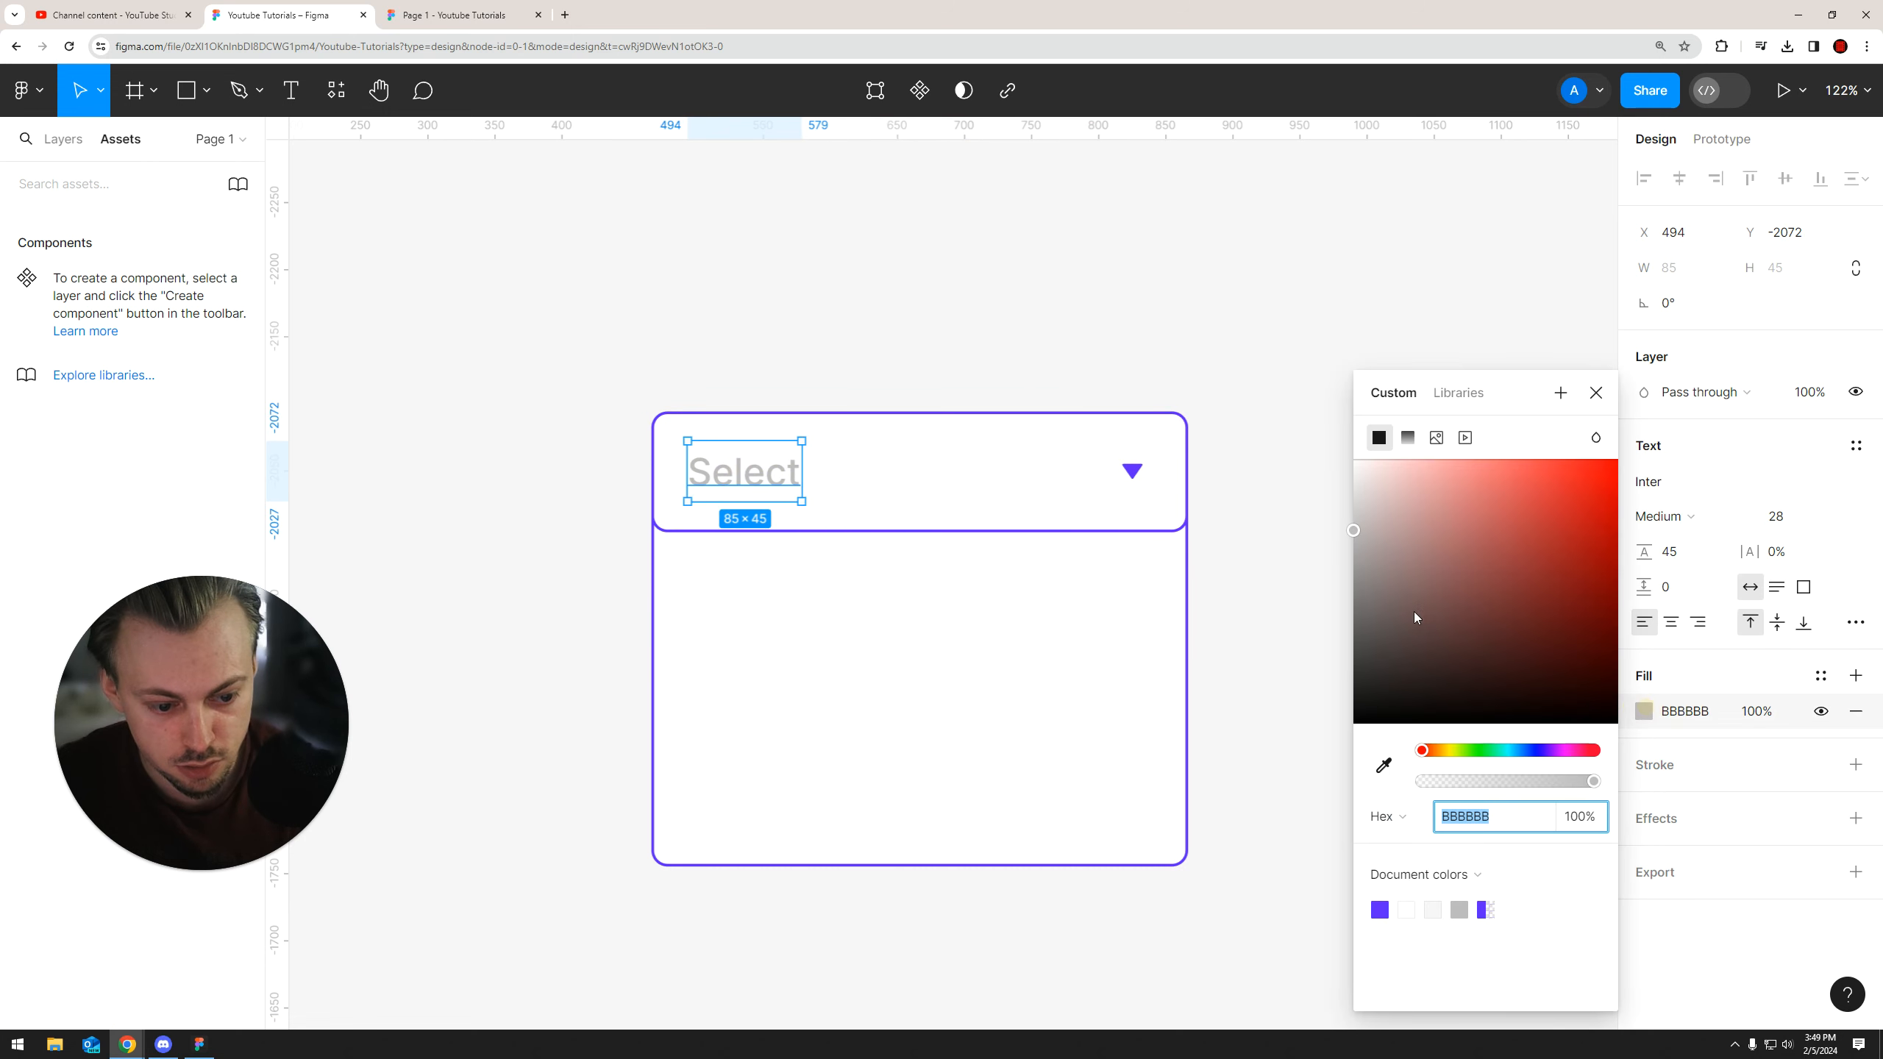
drag(1417, 619, 1234, 739)
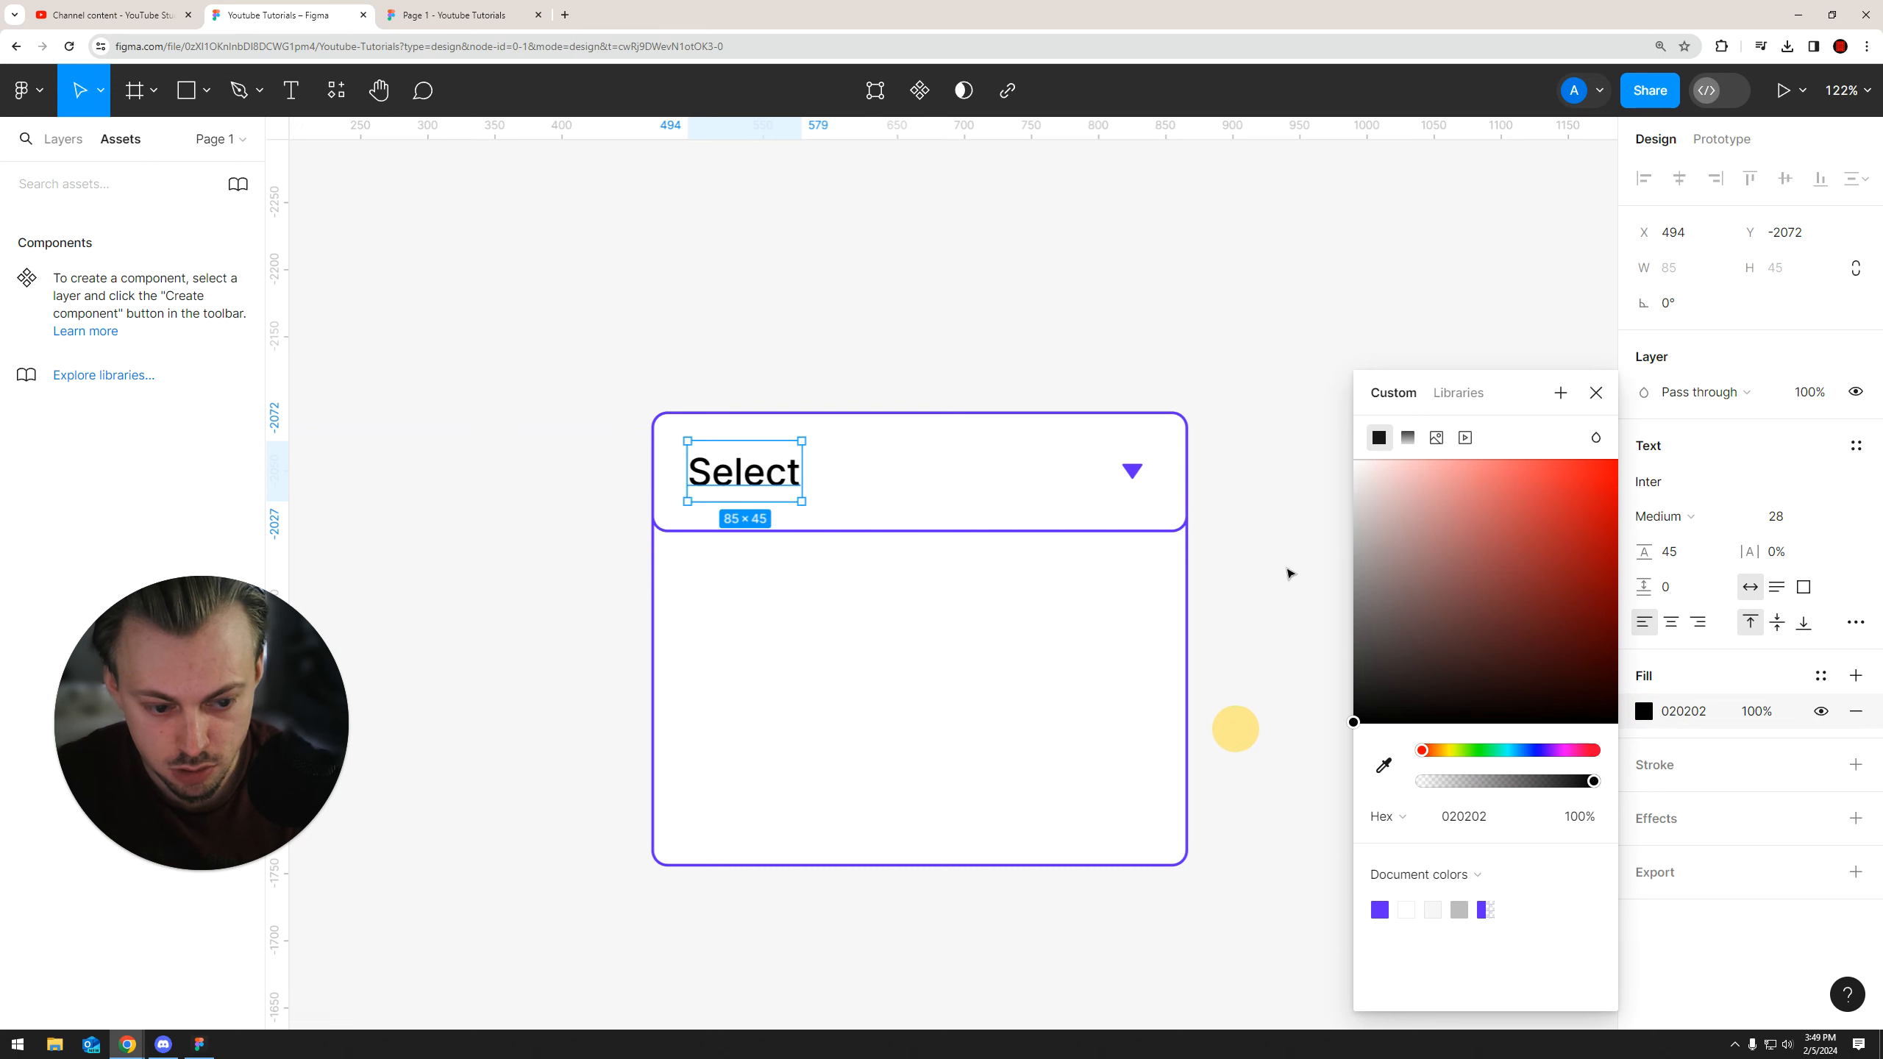
Set the header rectangle's purple fill opacity to 11%
click(937, 487)
click(1006, 527)
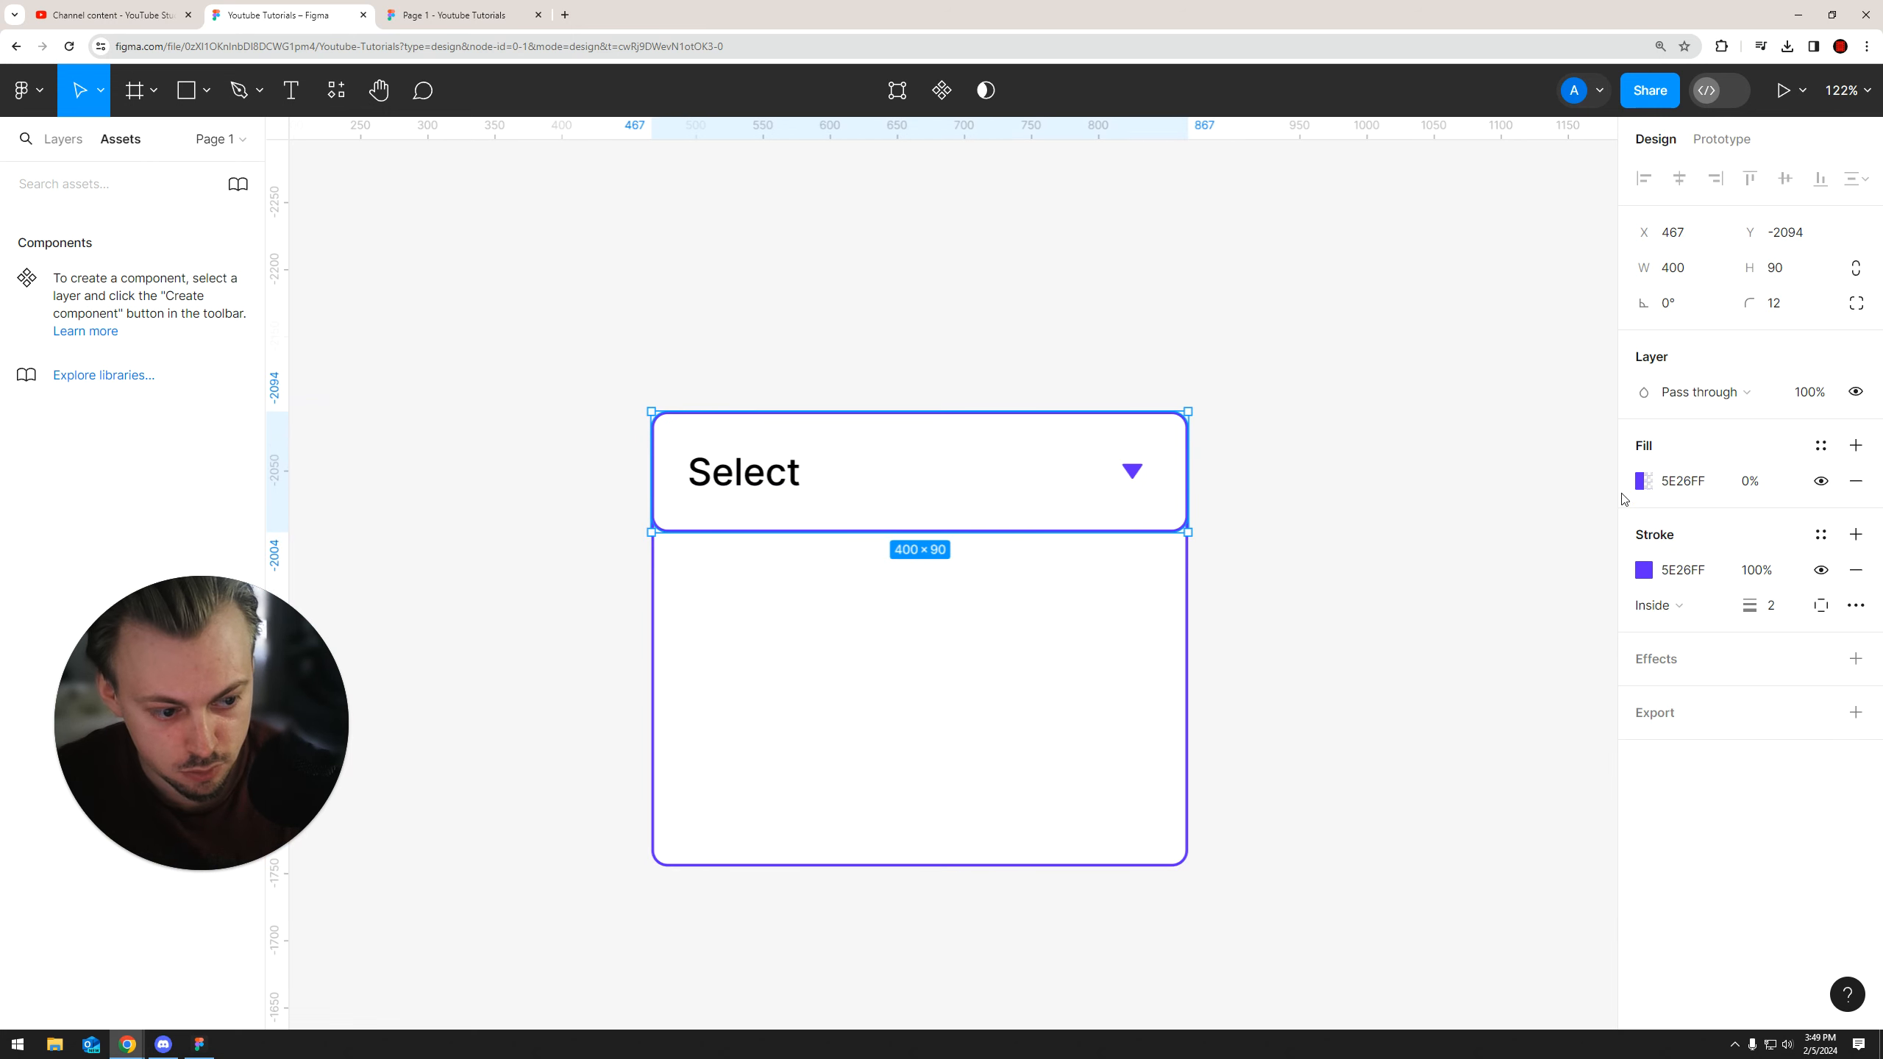
click(1641, 482)
click(1444, 783)
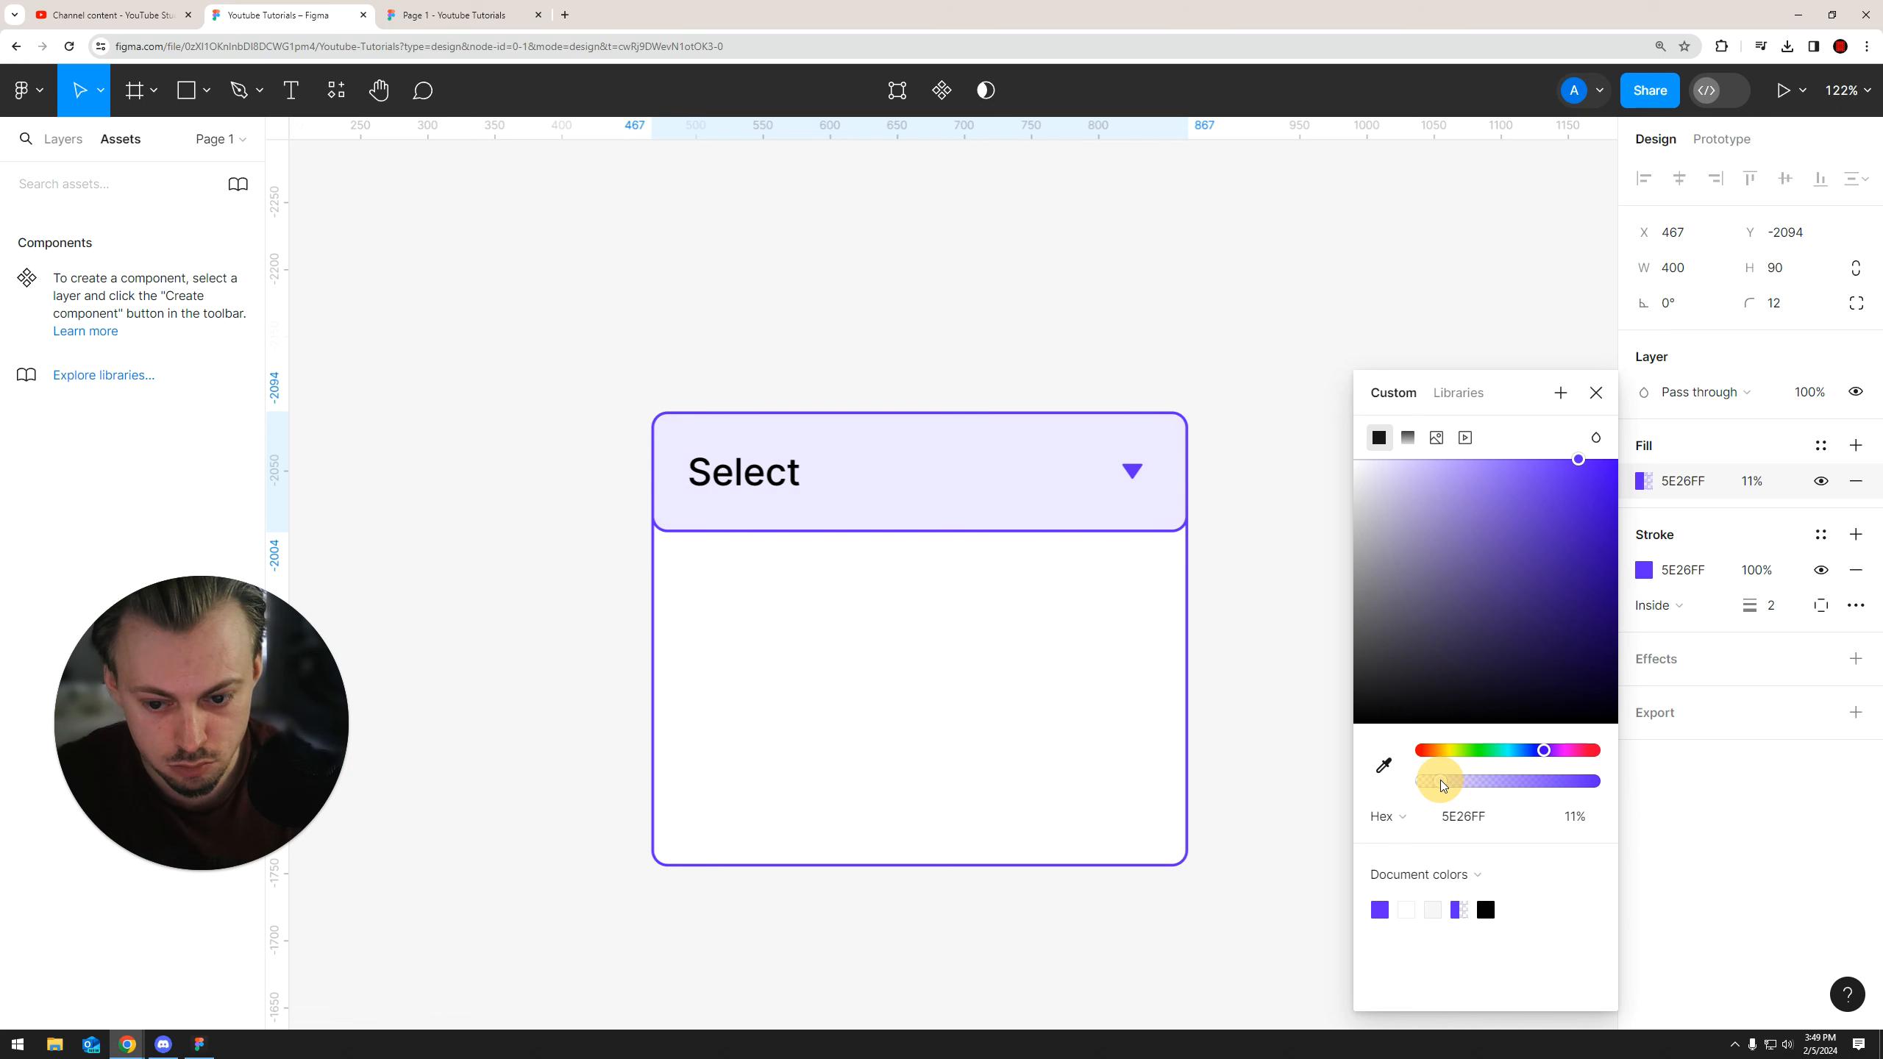
Change the "Select" text's fill to the document's purple (5E26FF)
click(744, 471)
click(1644, 711)
click(1381, 909)
click(1257, 706)
scroll(1285, 682, down, 2)
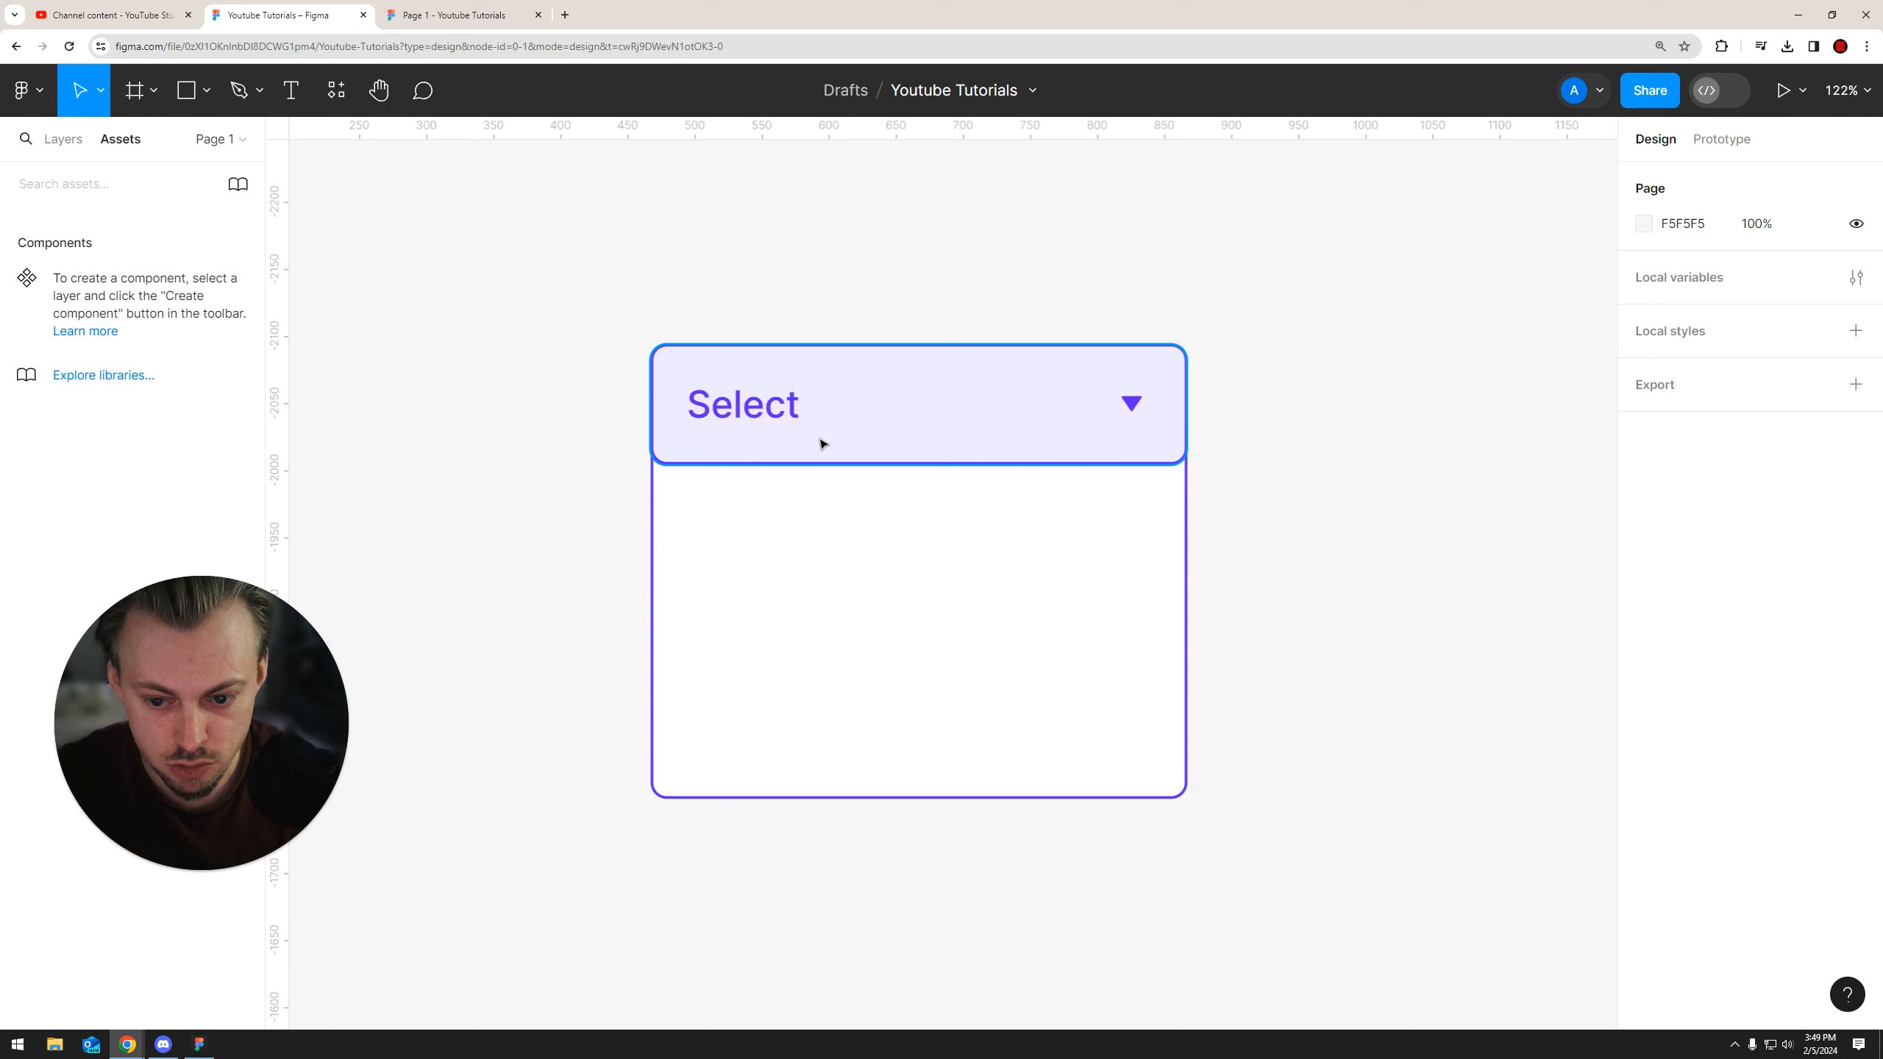
Duplicate the "Select" text into the list area directly below and change the copy to "Item One"
click(736, 414)
drag(750, 405, 724, 523)
double_click(724, 523)
text(Itme)
key(BackSpace)
key(BackSpace)
text(em)
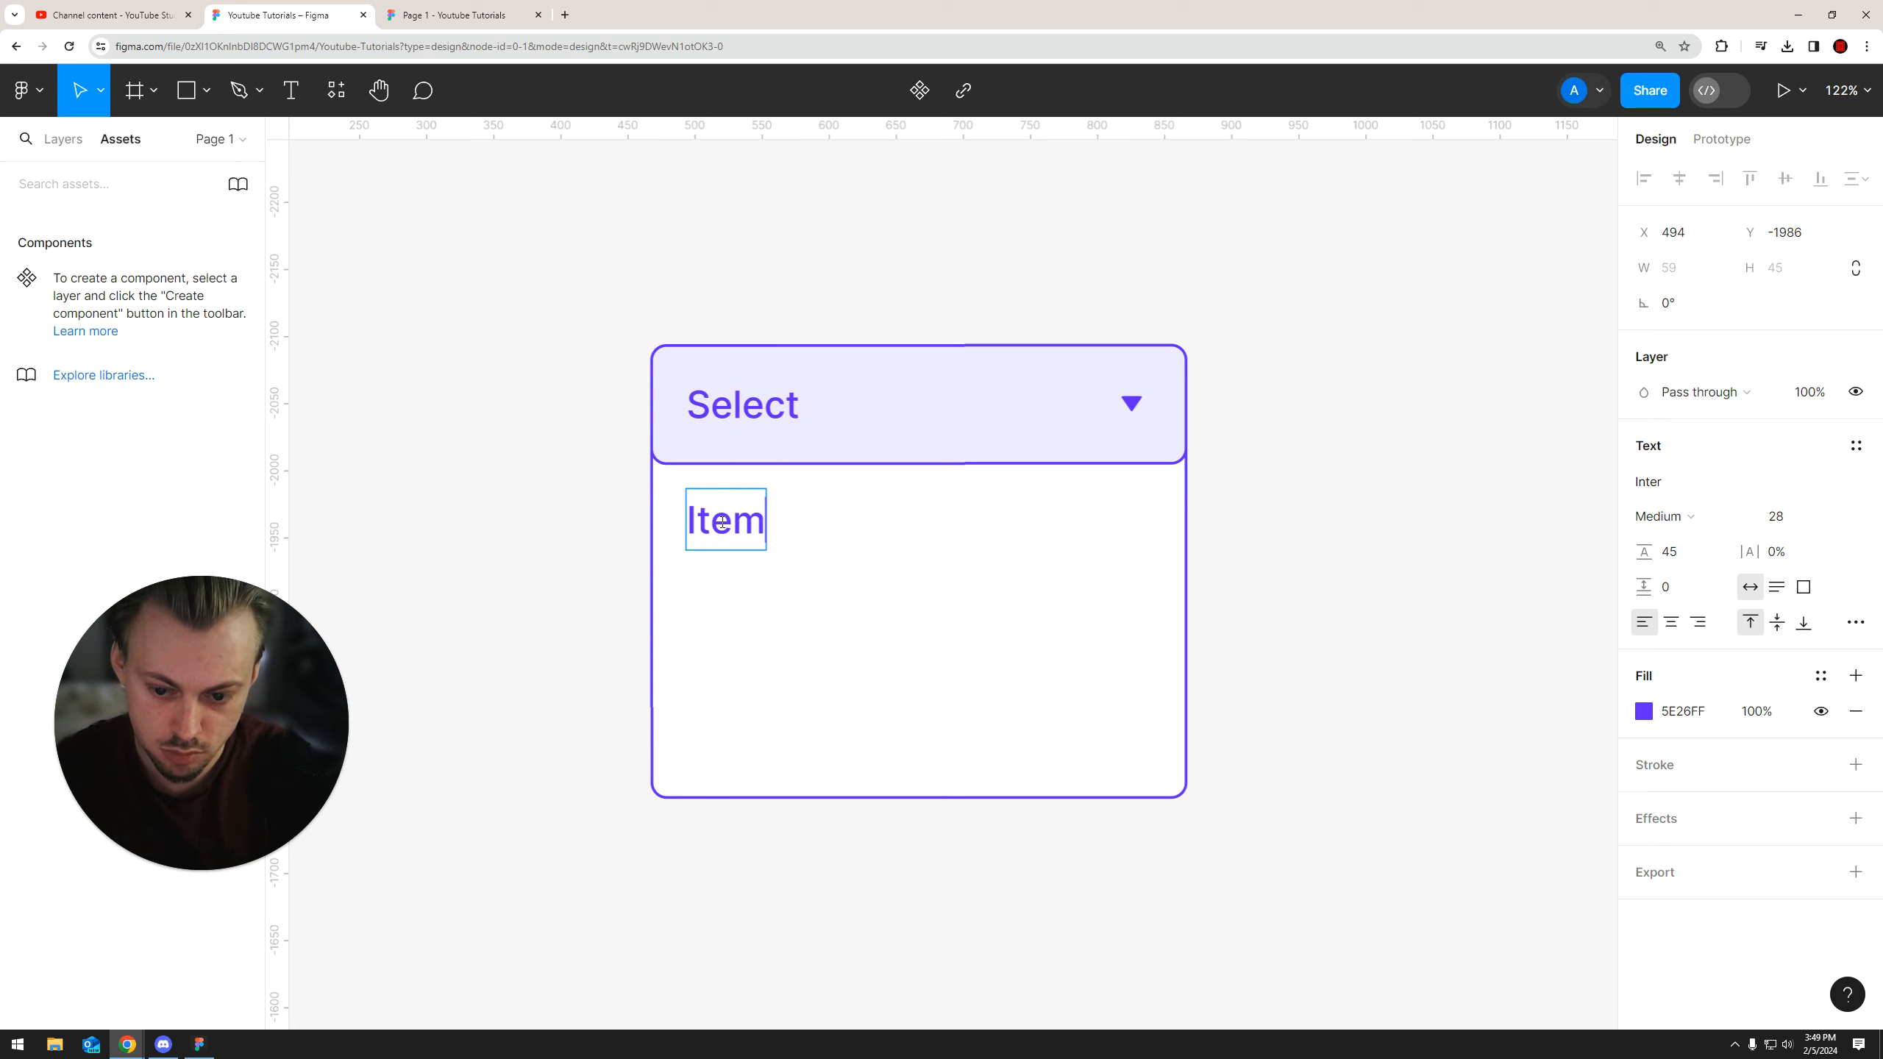
click(450, 521)
Duplicate the "Item One" text below itself and change the copy to "Item Two"
drag(756, 519, 748, 602)
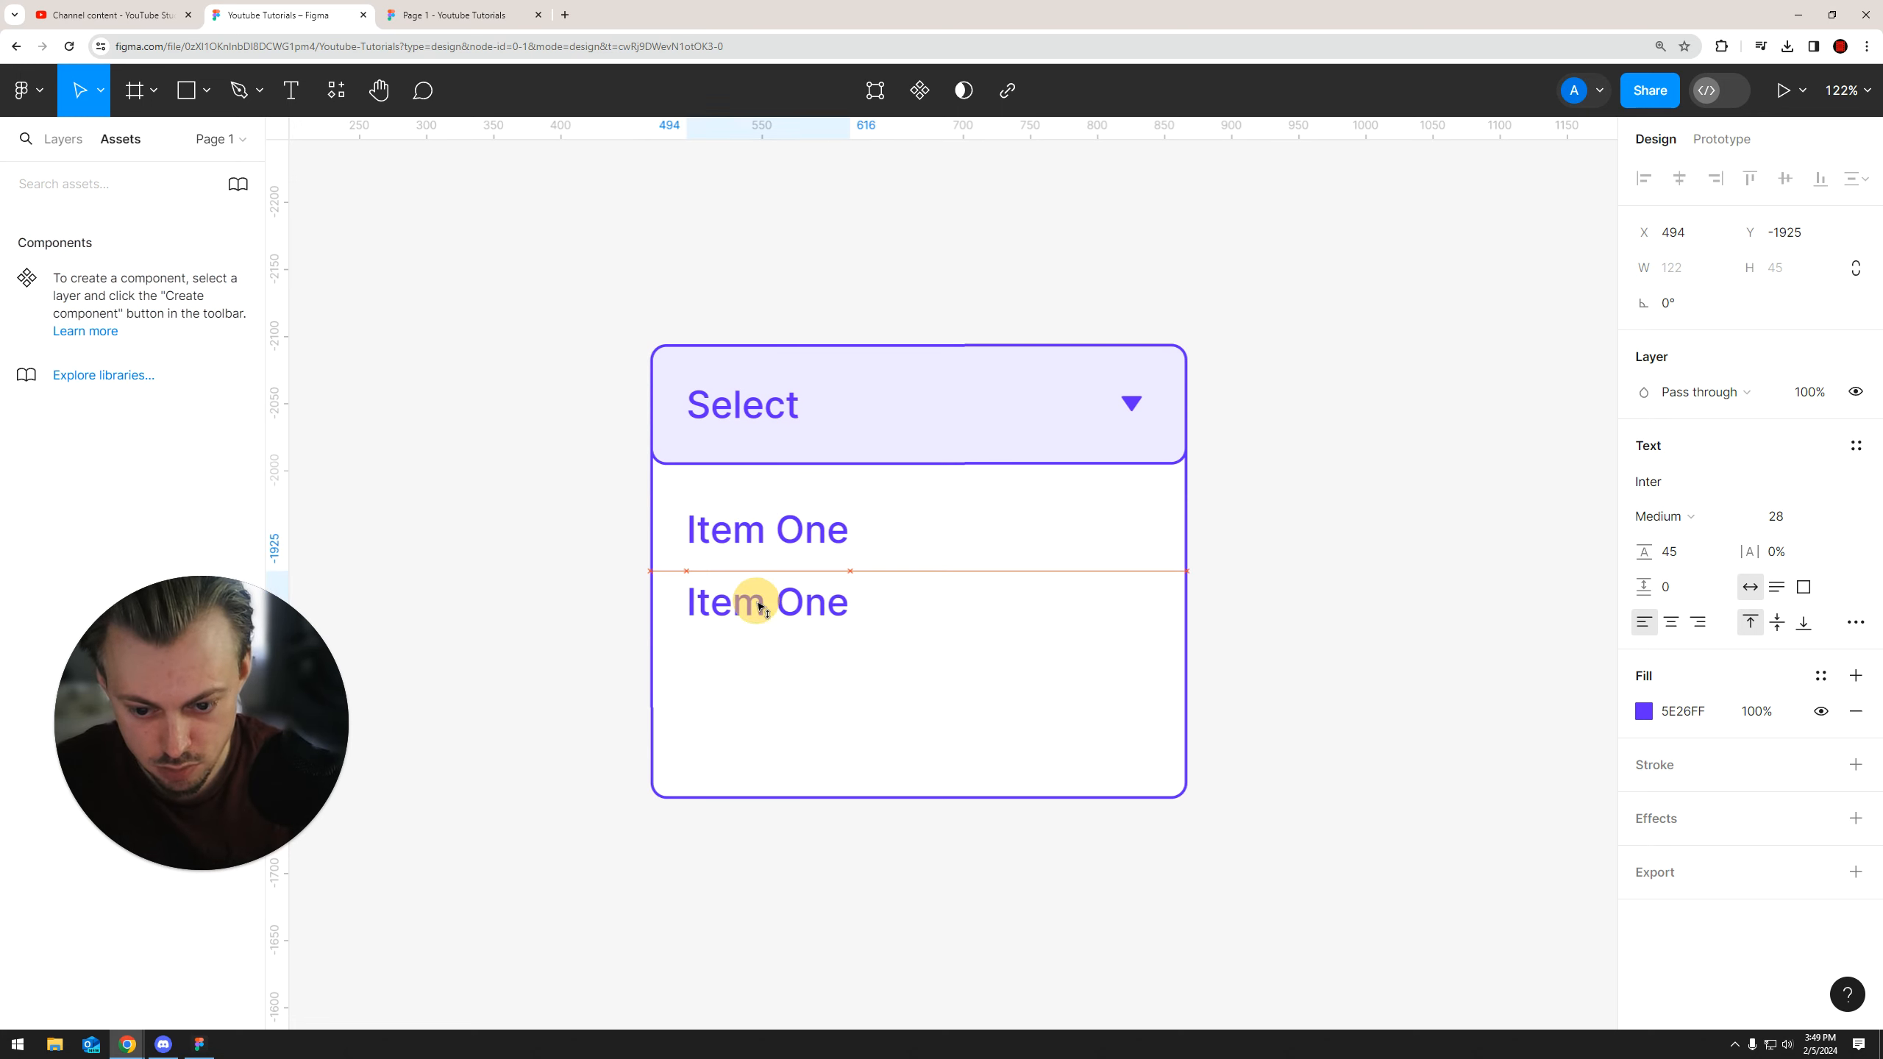
double_click(782, 602)
double_click(809, 602)
text(Two)
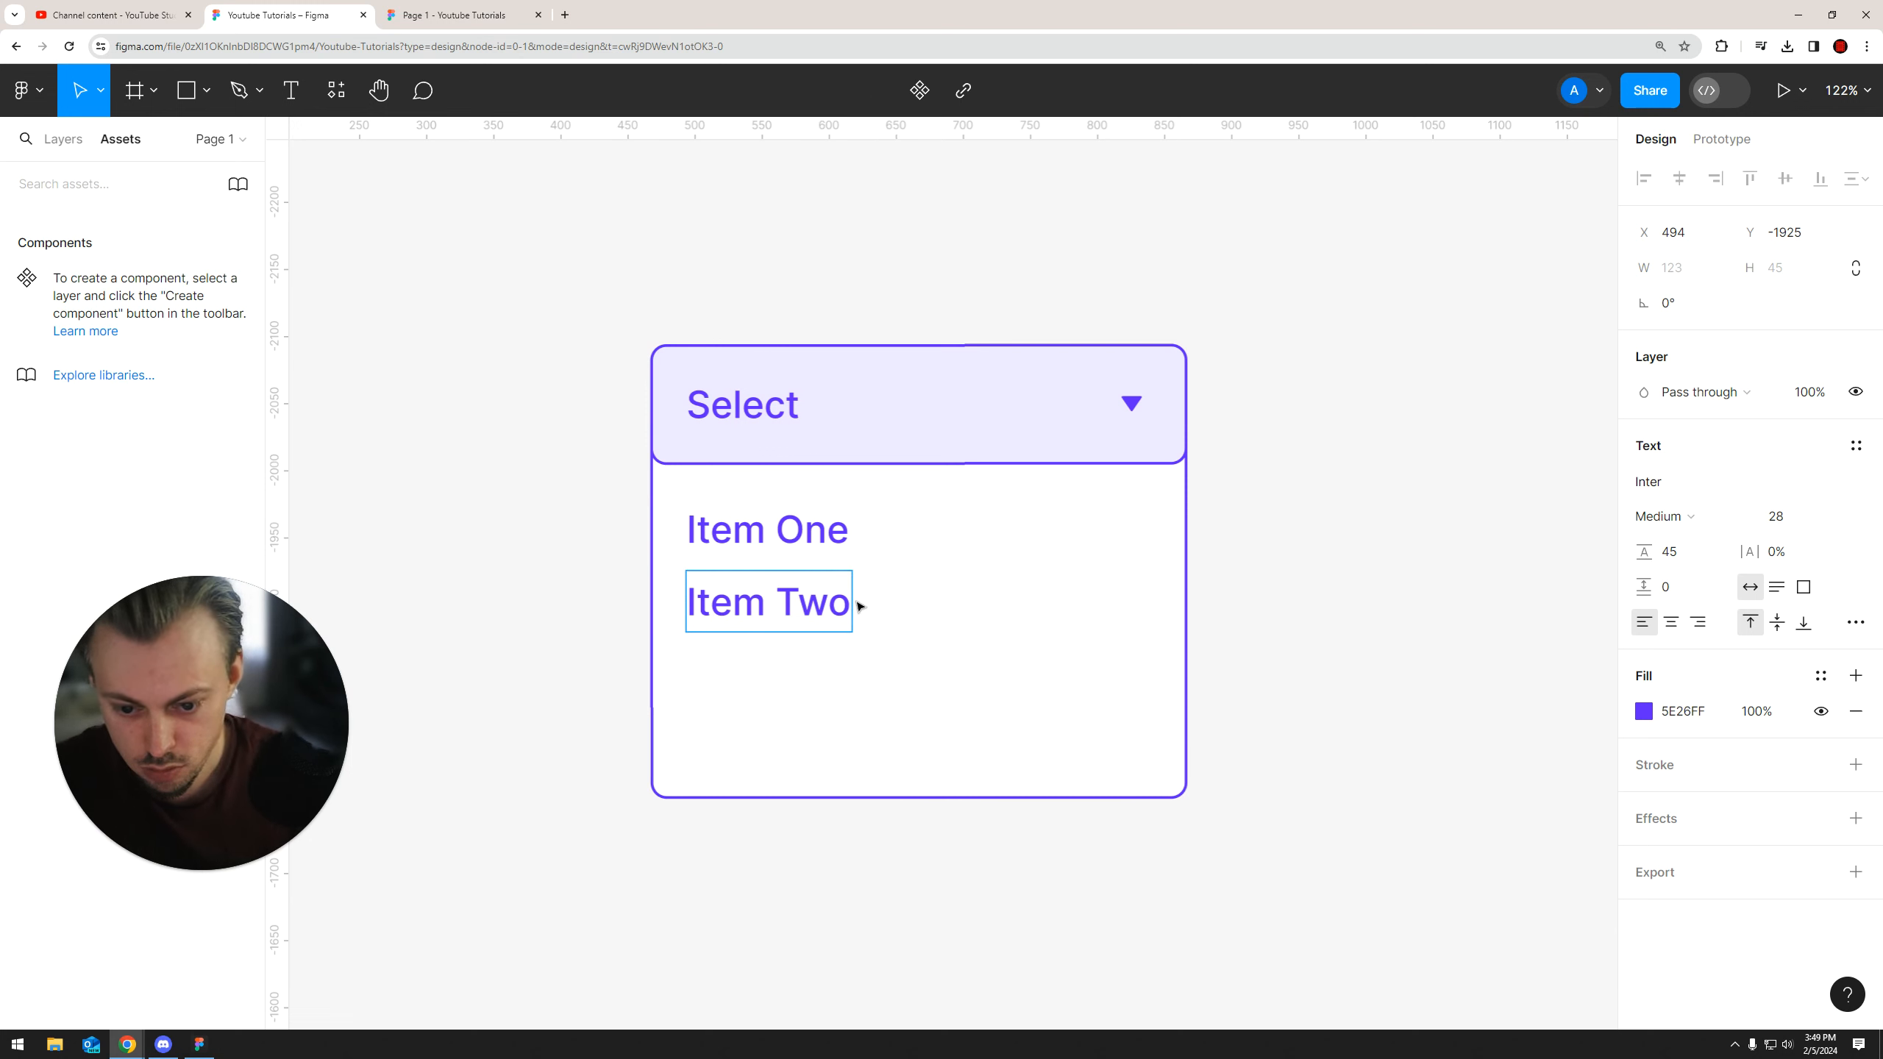
Duplicate the "Item Two" text below itself with equal spacing as a third list entry
click(563, 609)
double_click(723, 601)
key(Escape)
drag(778, 605, 773, 676)
Change the top list entry's text to "The First Item"
double_click(755, 537)
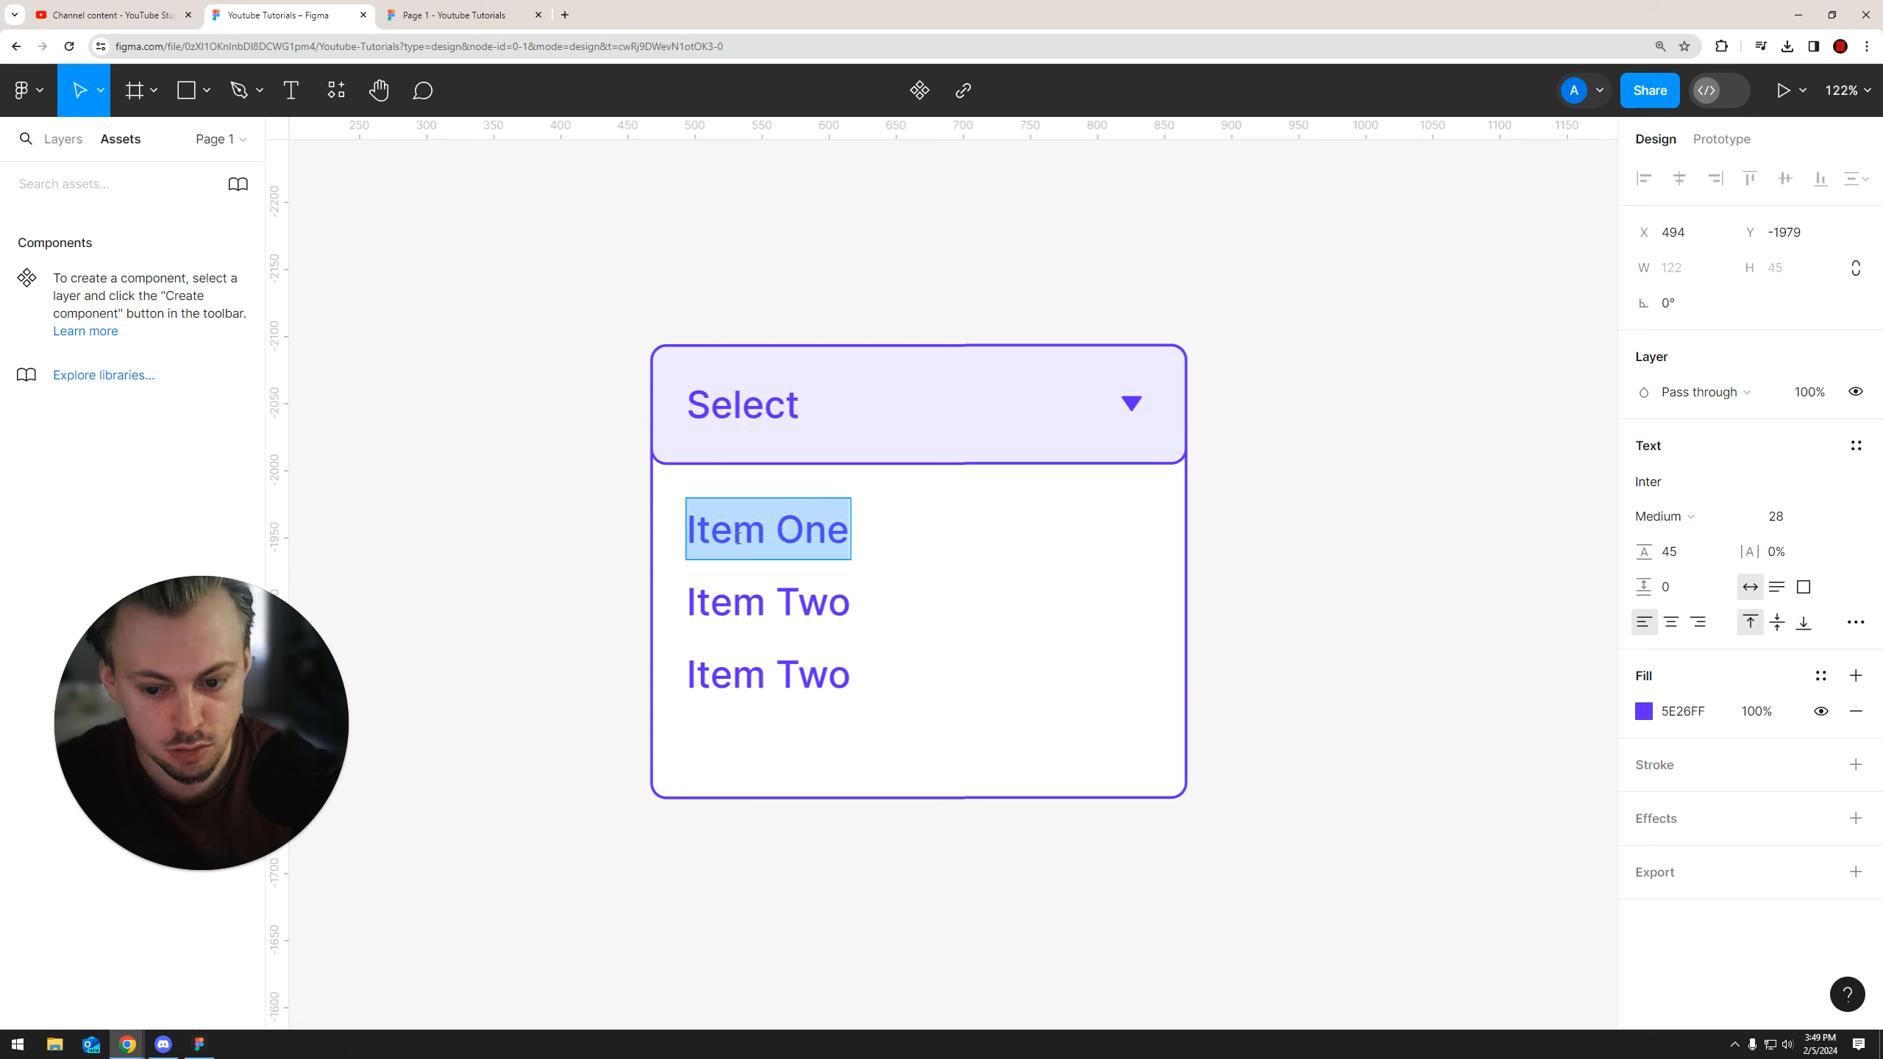
text(The f)
key(BackSpace)
text(First Item)
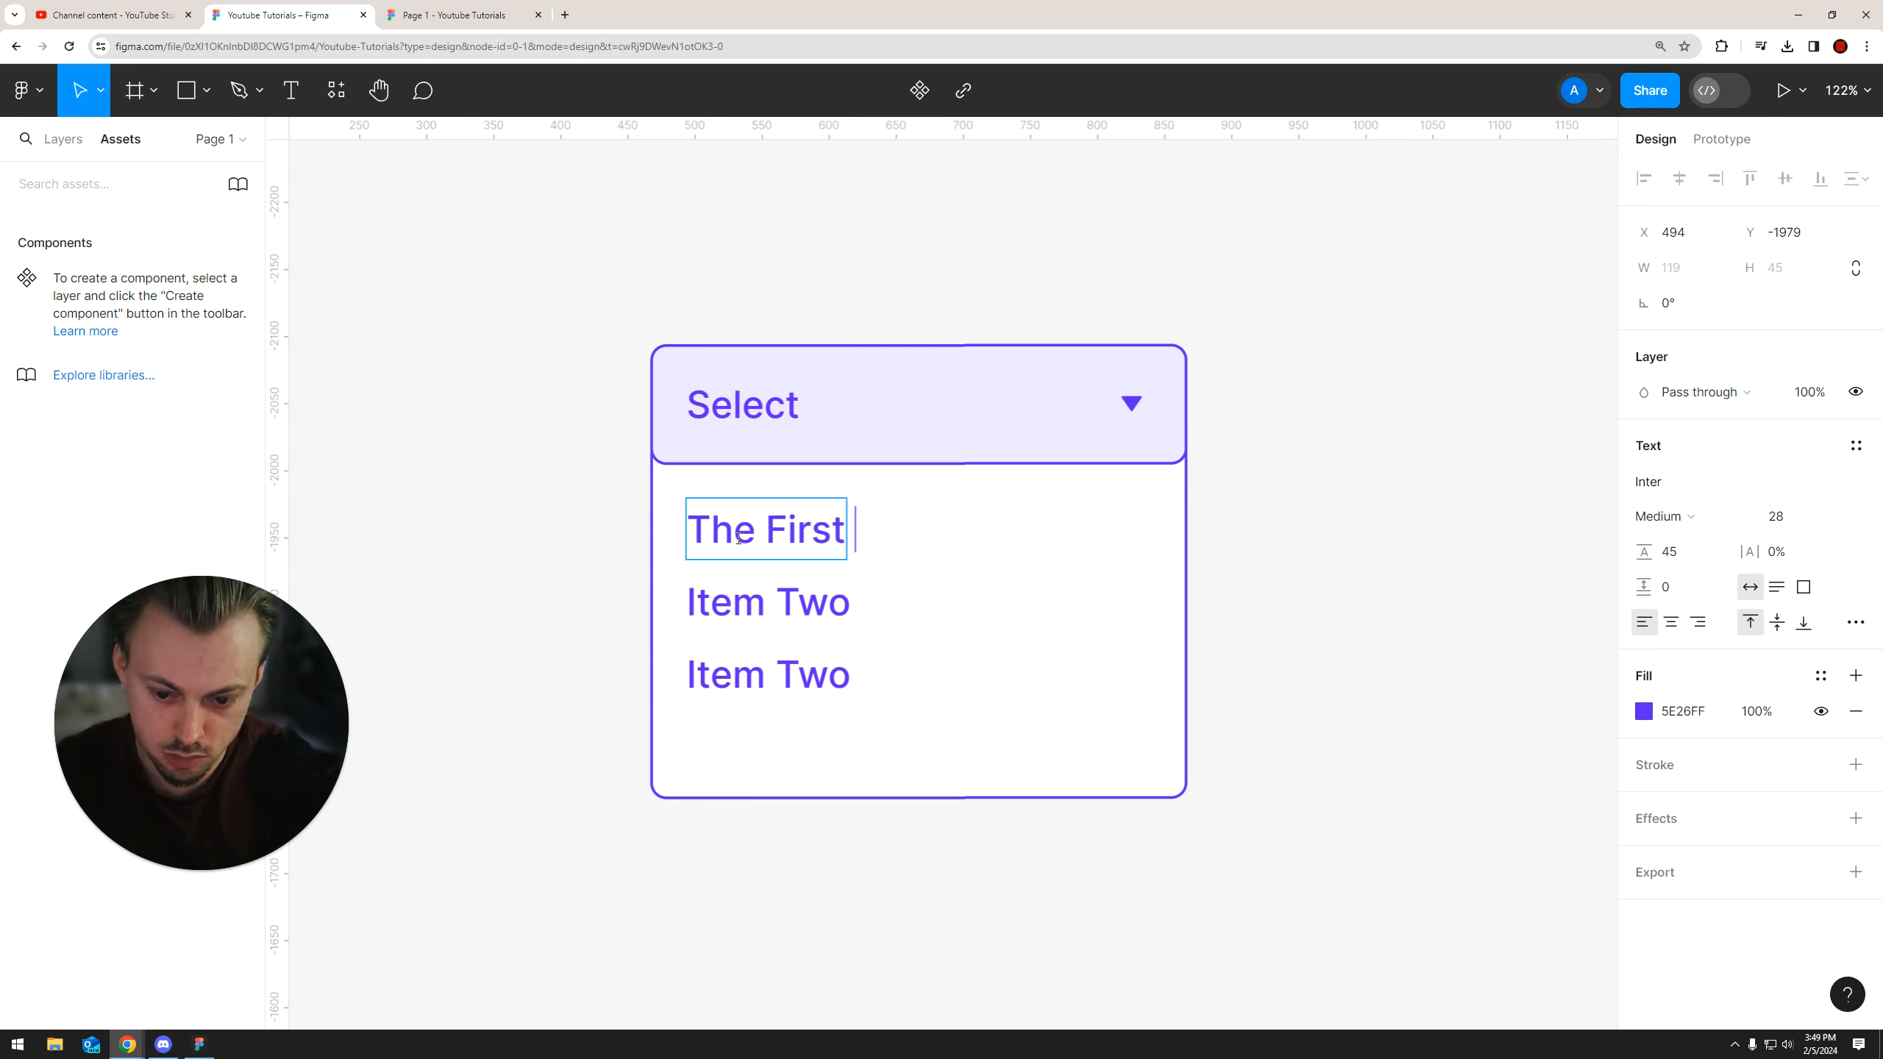
Change the middle list entry's text to "The Second Item"
double_click(750, 586)
text(The )
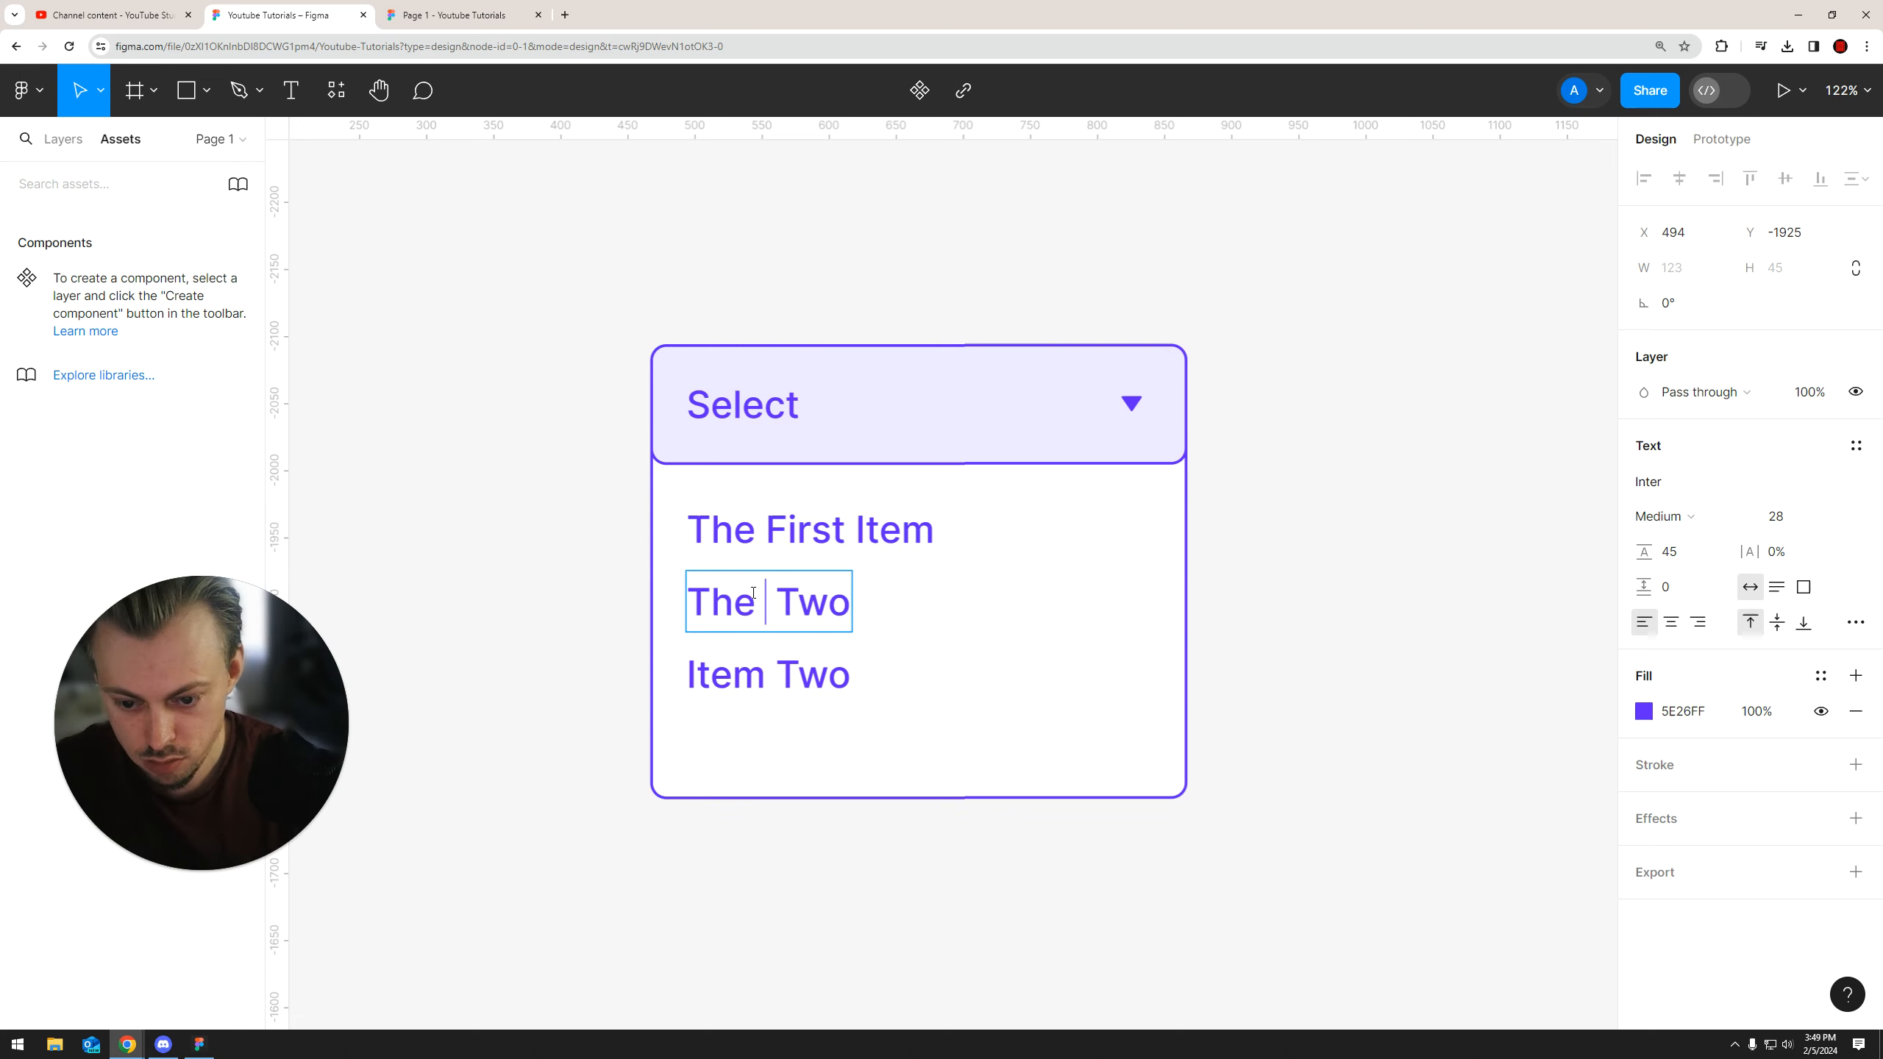
text(Second)
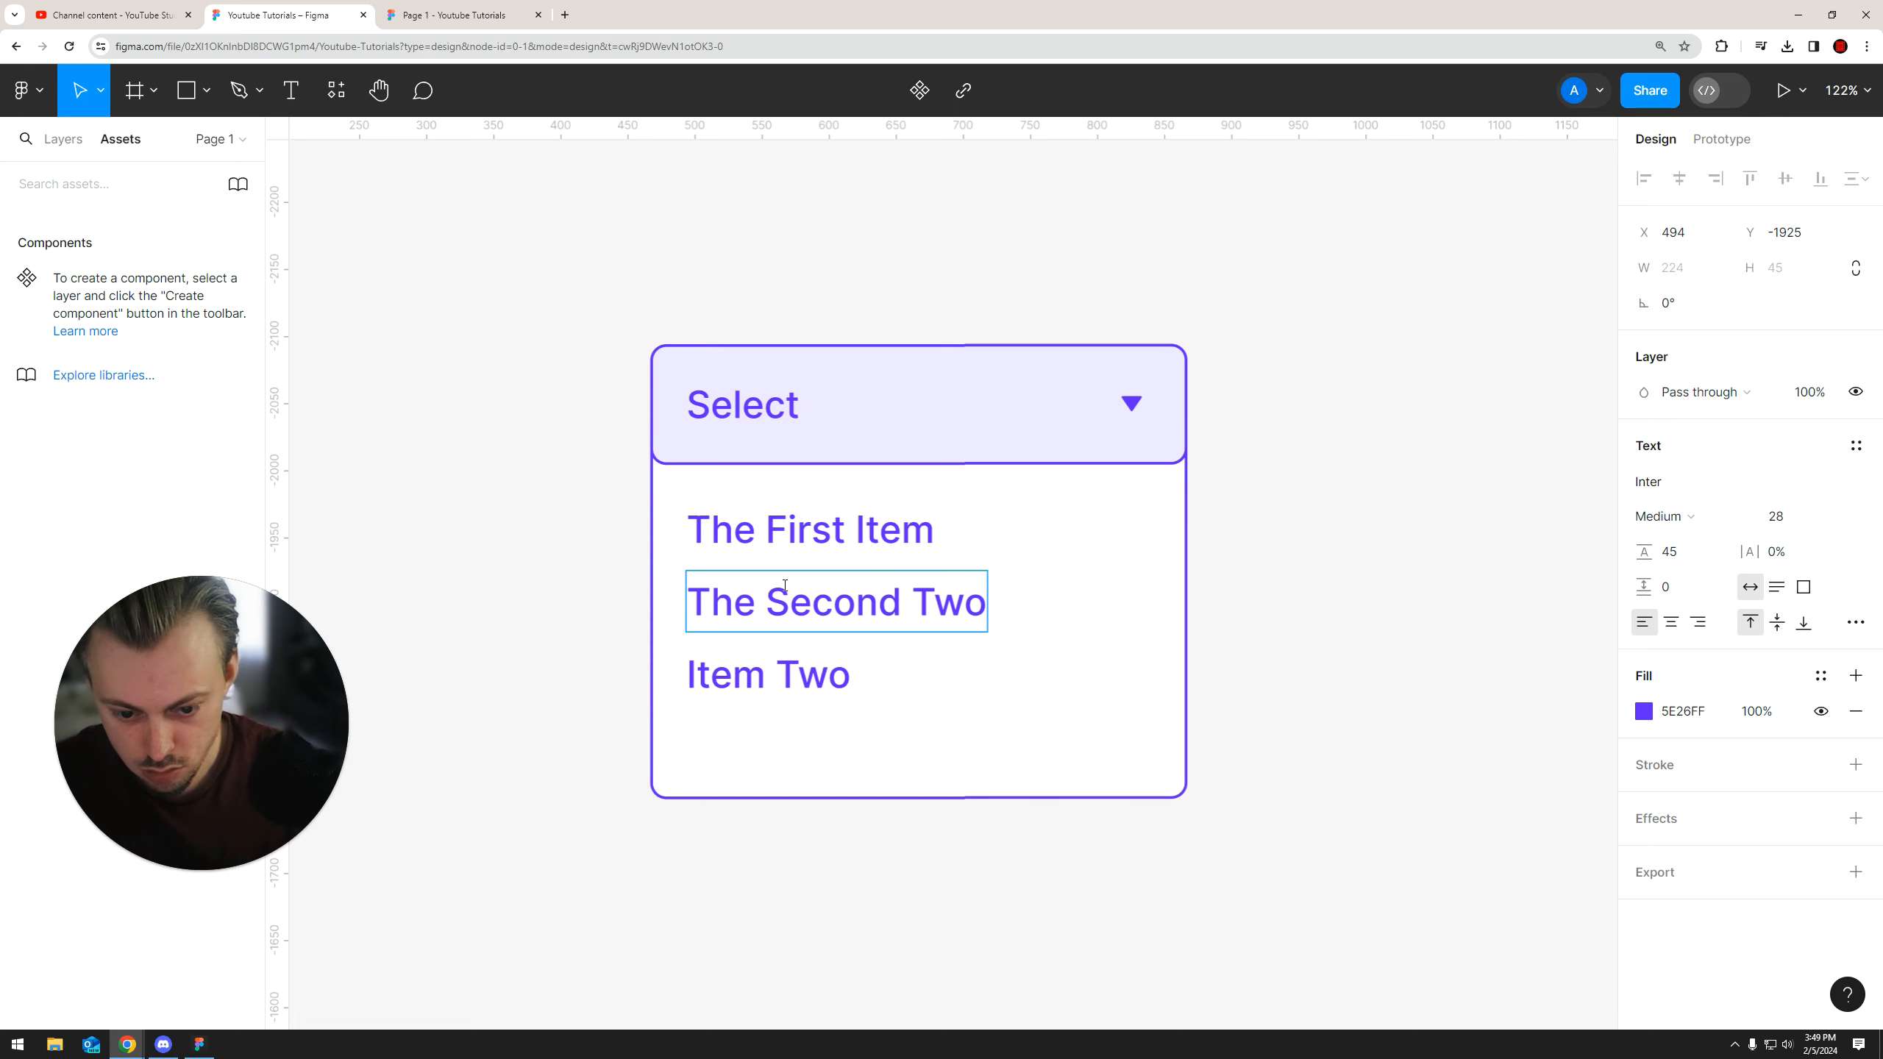
double_click(954, 606)
text(Item)
Change the bottom list entry's text to "The Last Item in the List"
double_click(776, 695)
text(The Last)
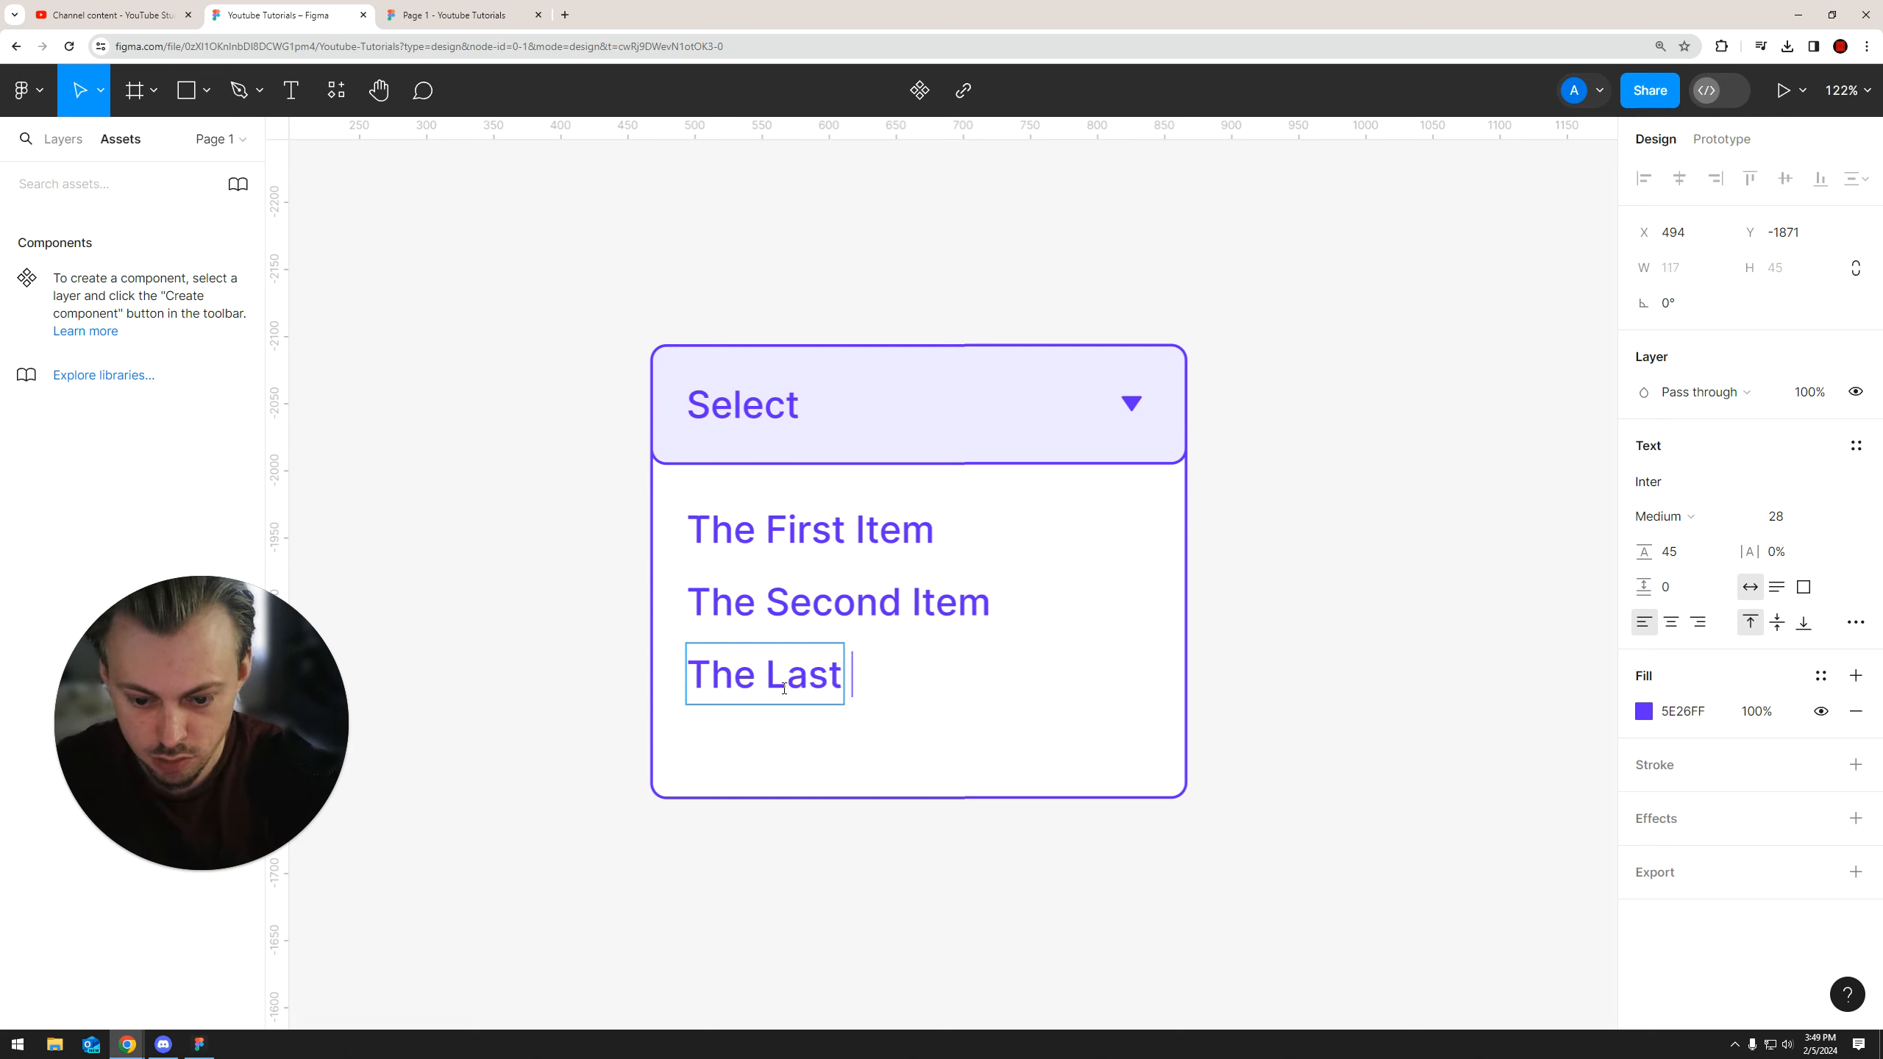
text( Item in teh)
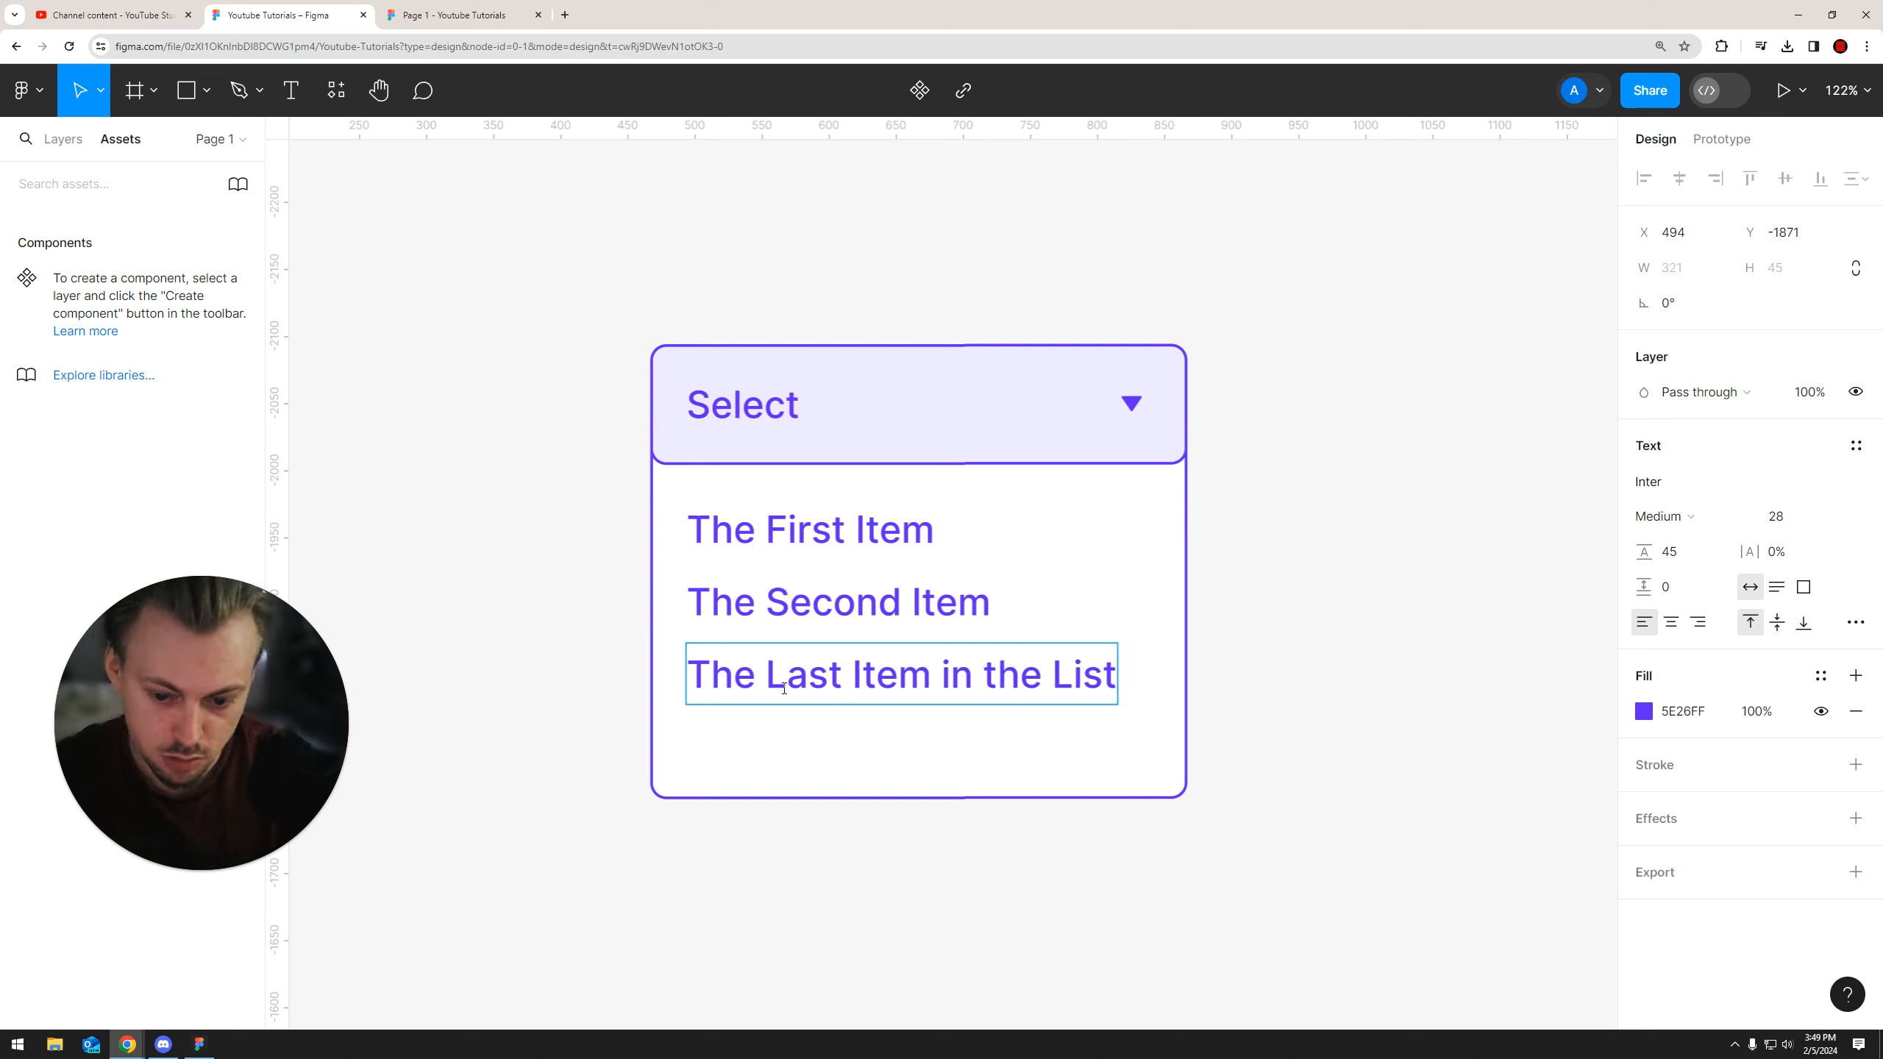
click(1356, 576)
Move the second and last list items down slightly so the three items sit evenly with wider spacing
click(822, 617)
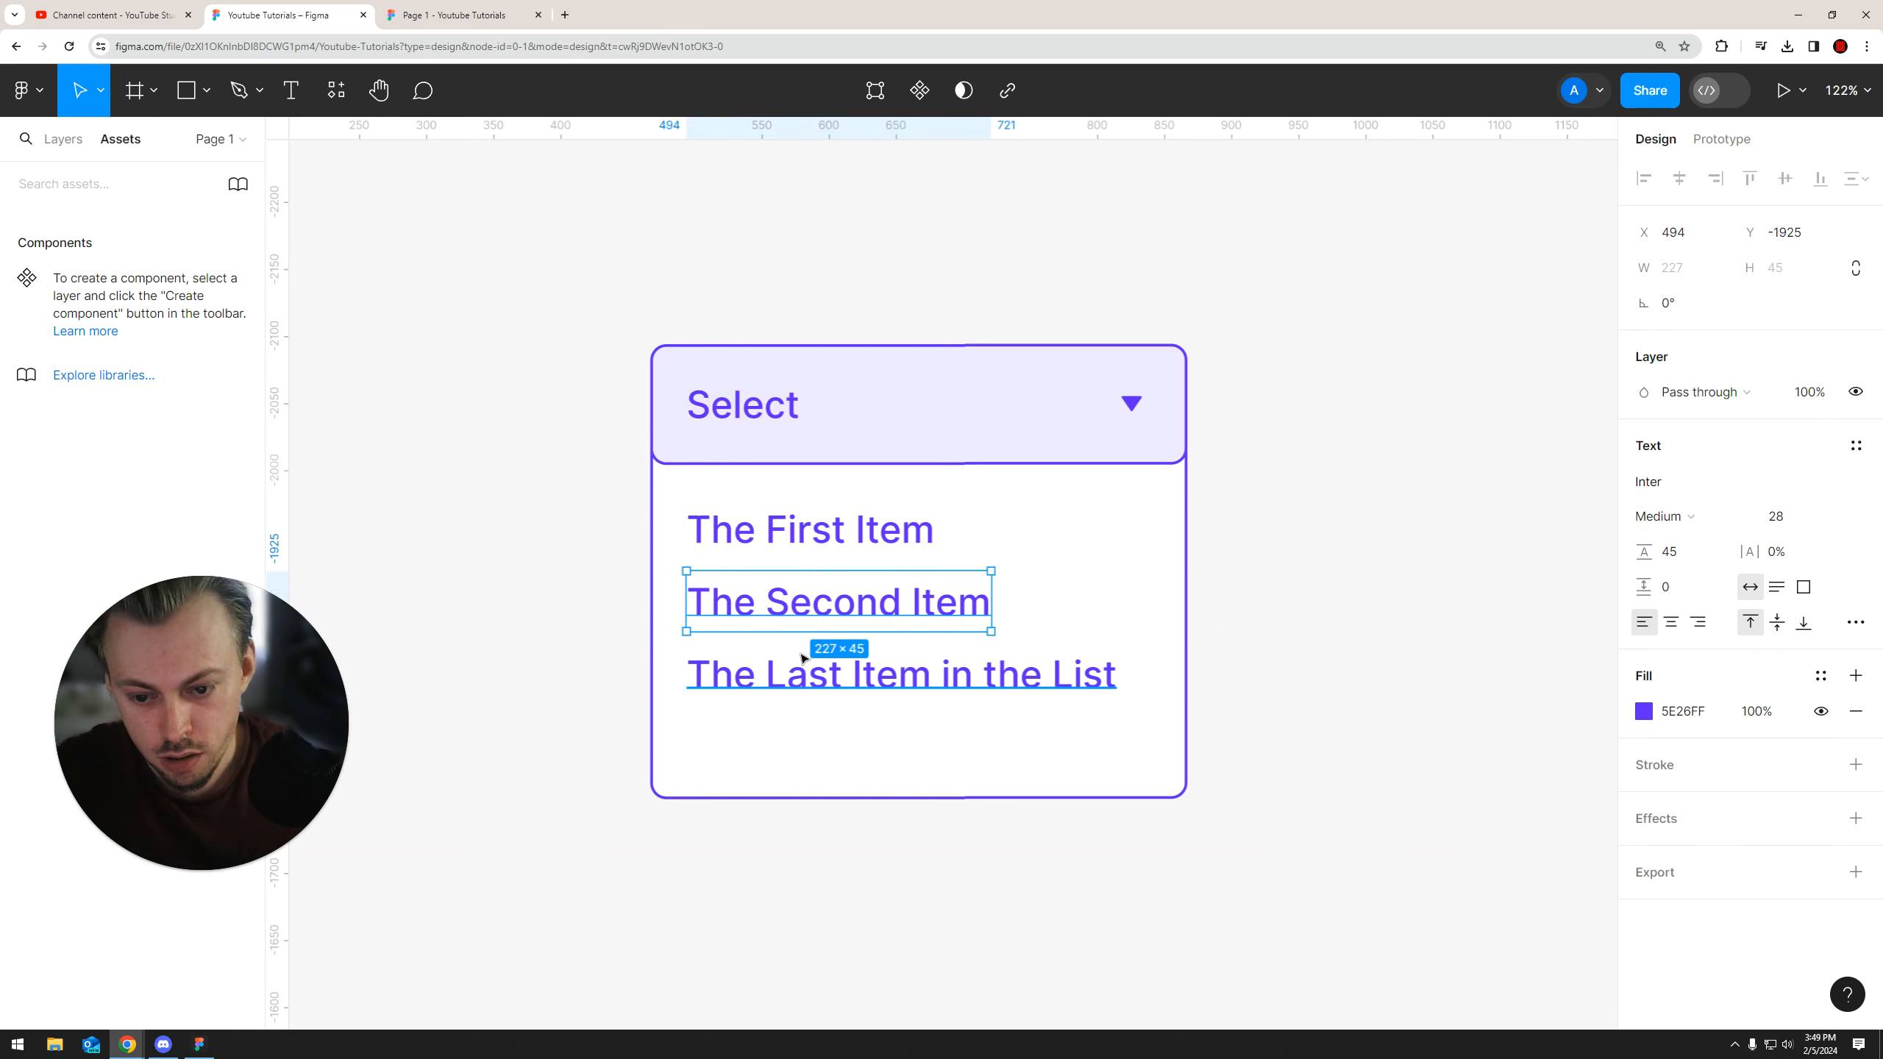
click(821, 882)
drag(801, 680, 794, 923)
drag(767, 617, 748, 535)
click(787, 911)
drag(787, 911, 798, 687)
Shorten the white list box slightly from its lower edge so the whole dropdown is 328 high
click(819, 779)
drag(825, 795, 845, 782)
key(Escape)
Change the fill of all three list item texts to dark gray (3D3D3D)
scroll(861, 862, down, 3)
click(887, 779)
shift+click(852, 734)
shift+click(837, 688)
click(1644, 799)
drag(1364, 668, 1343, 670)
click(1160, 530)
Select all parts of the dropdown and create one component from them
scroll(1160, 530, down, 3)
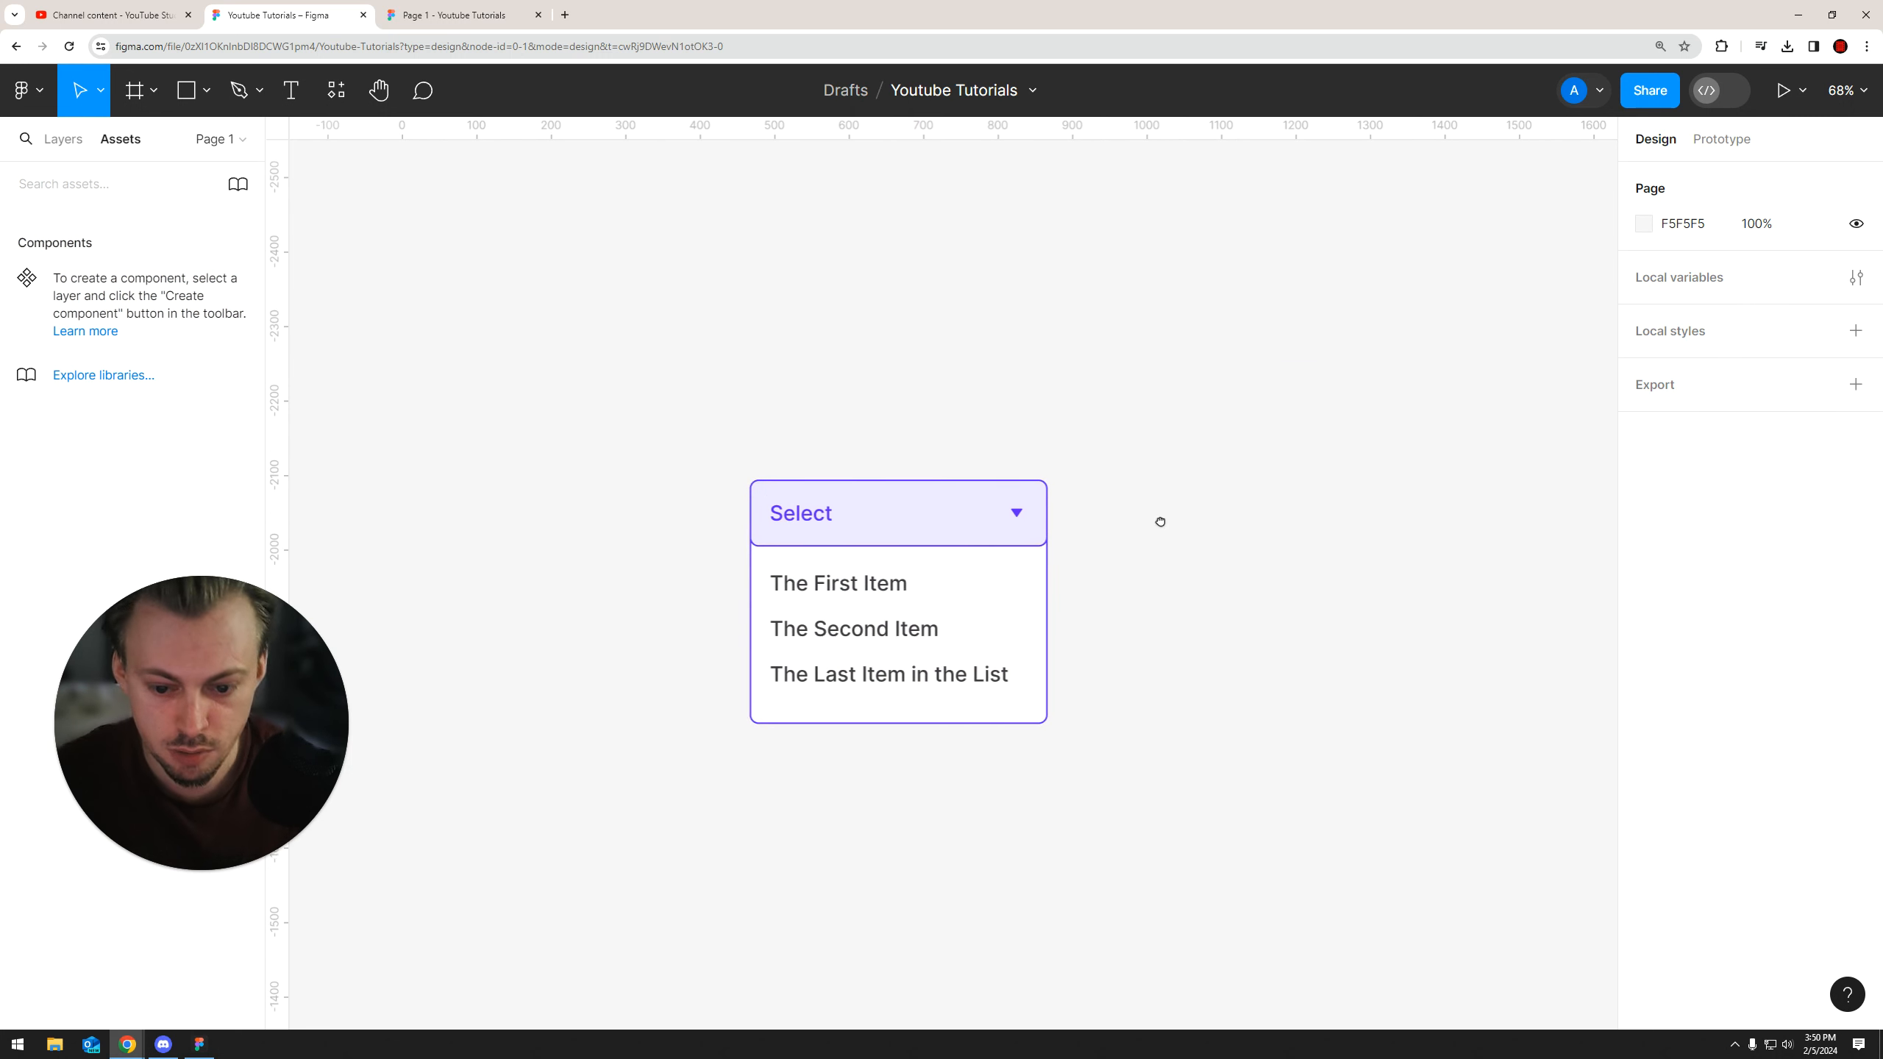
drag(1150, 396, 710, 775)
scroll(875, 534, down, 1)
right_click(849, 549)
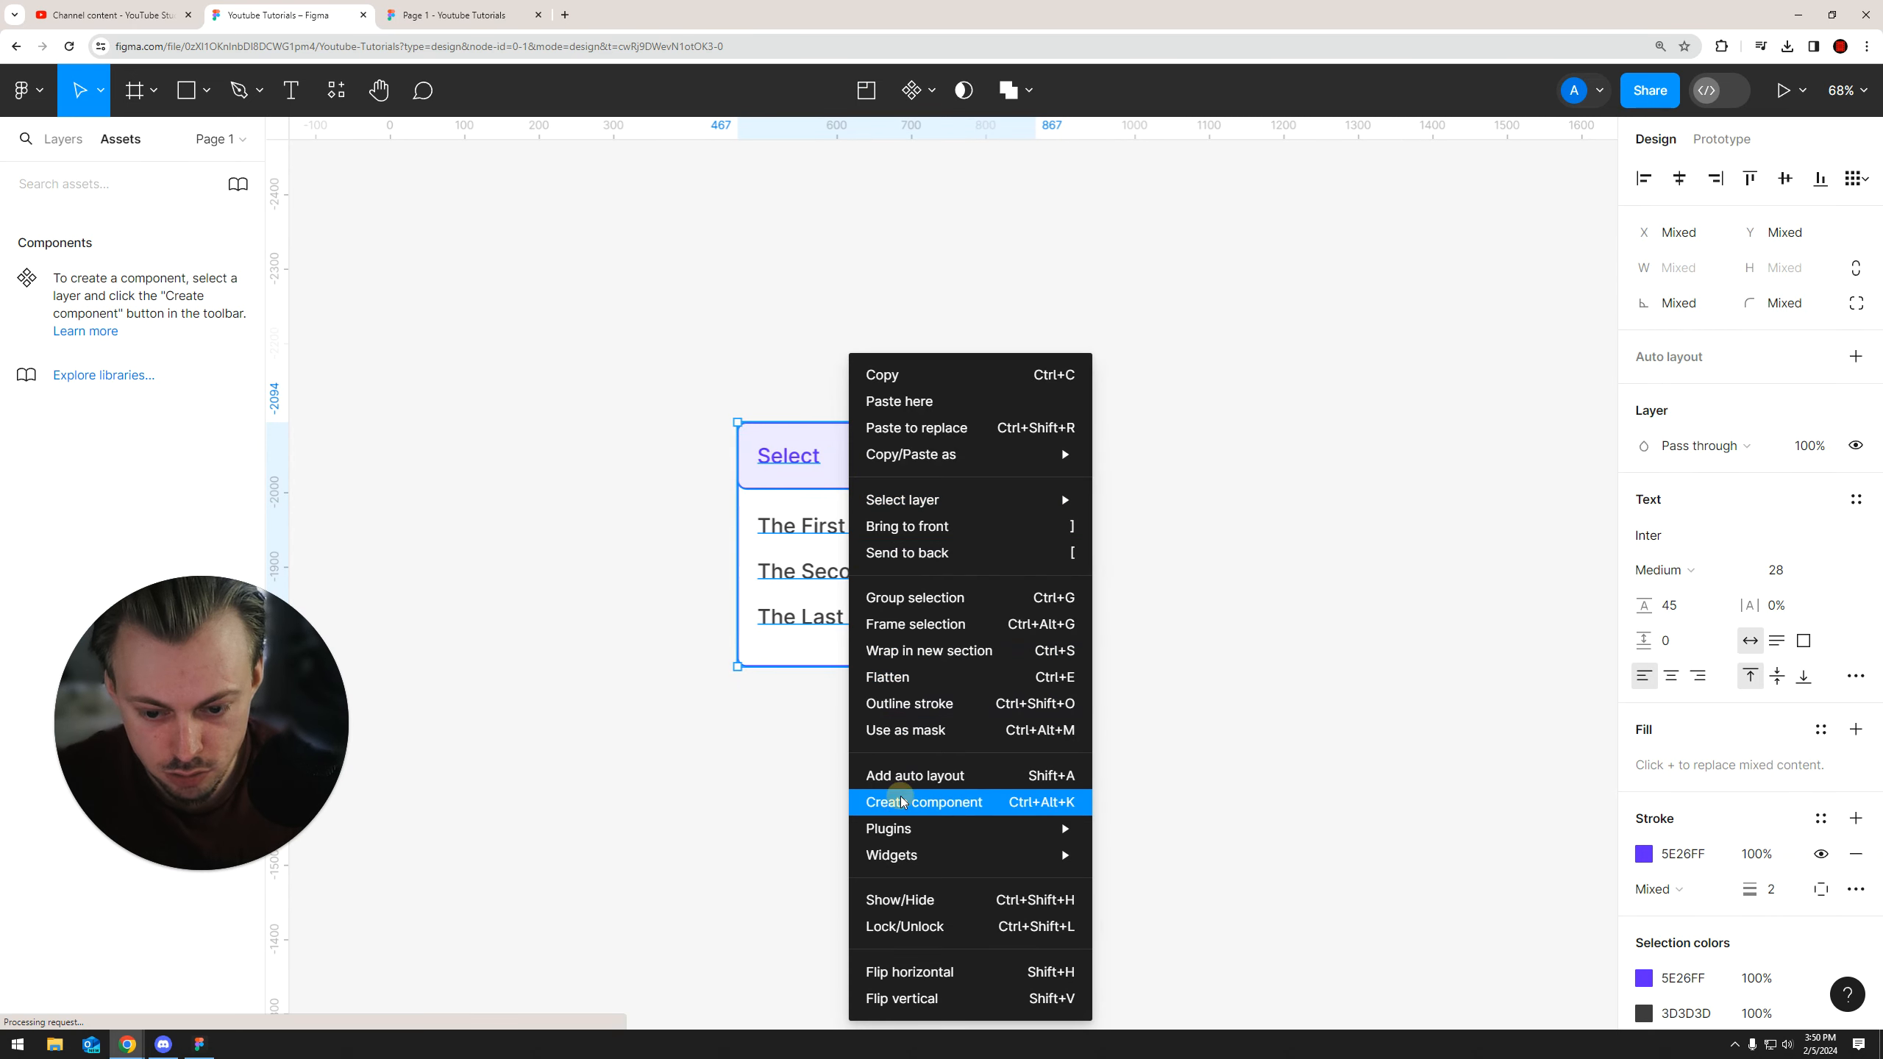
click(900, 801)
Add a variant property to the dropdown component and enlarge its component set frame to about 1300 by 760
scroll(1055, 710, down, 3)
click(1856, 481)
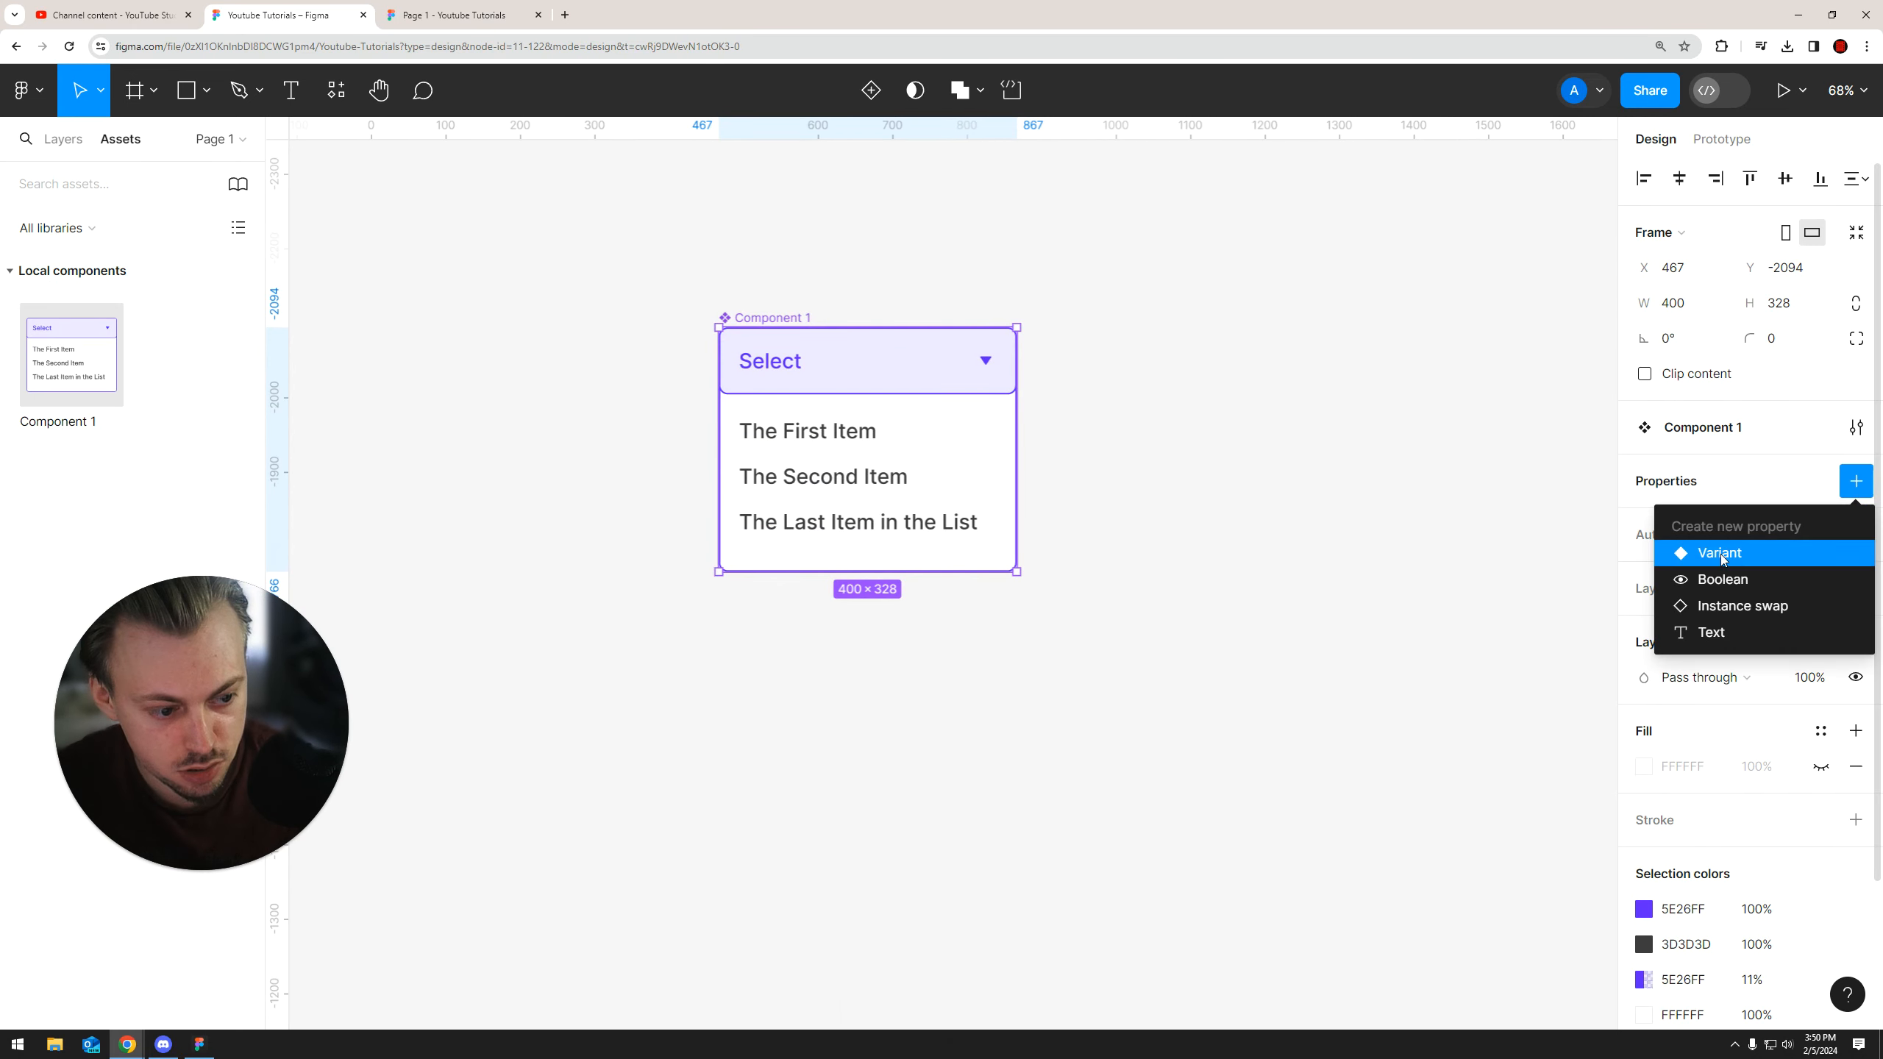
click(1698, 553)
drag(1033, 587, 1546, 880)
click(903, 248)
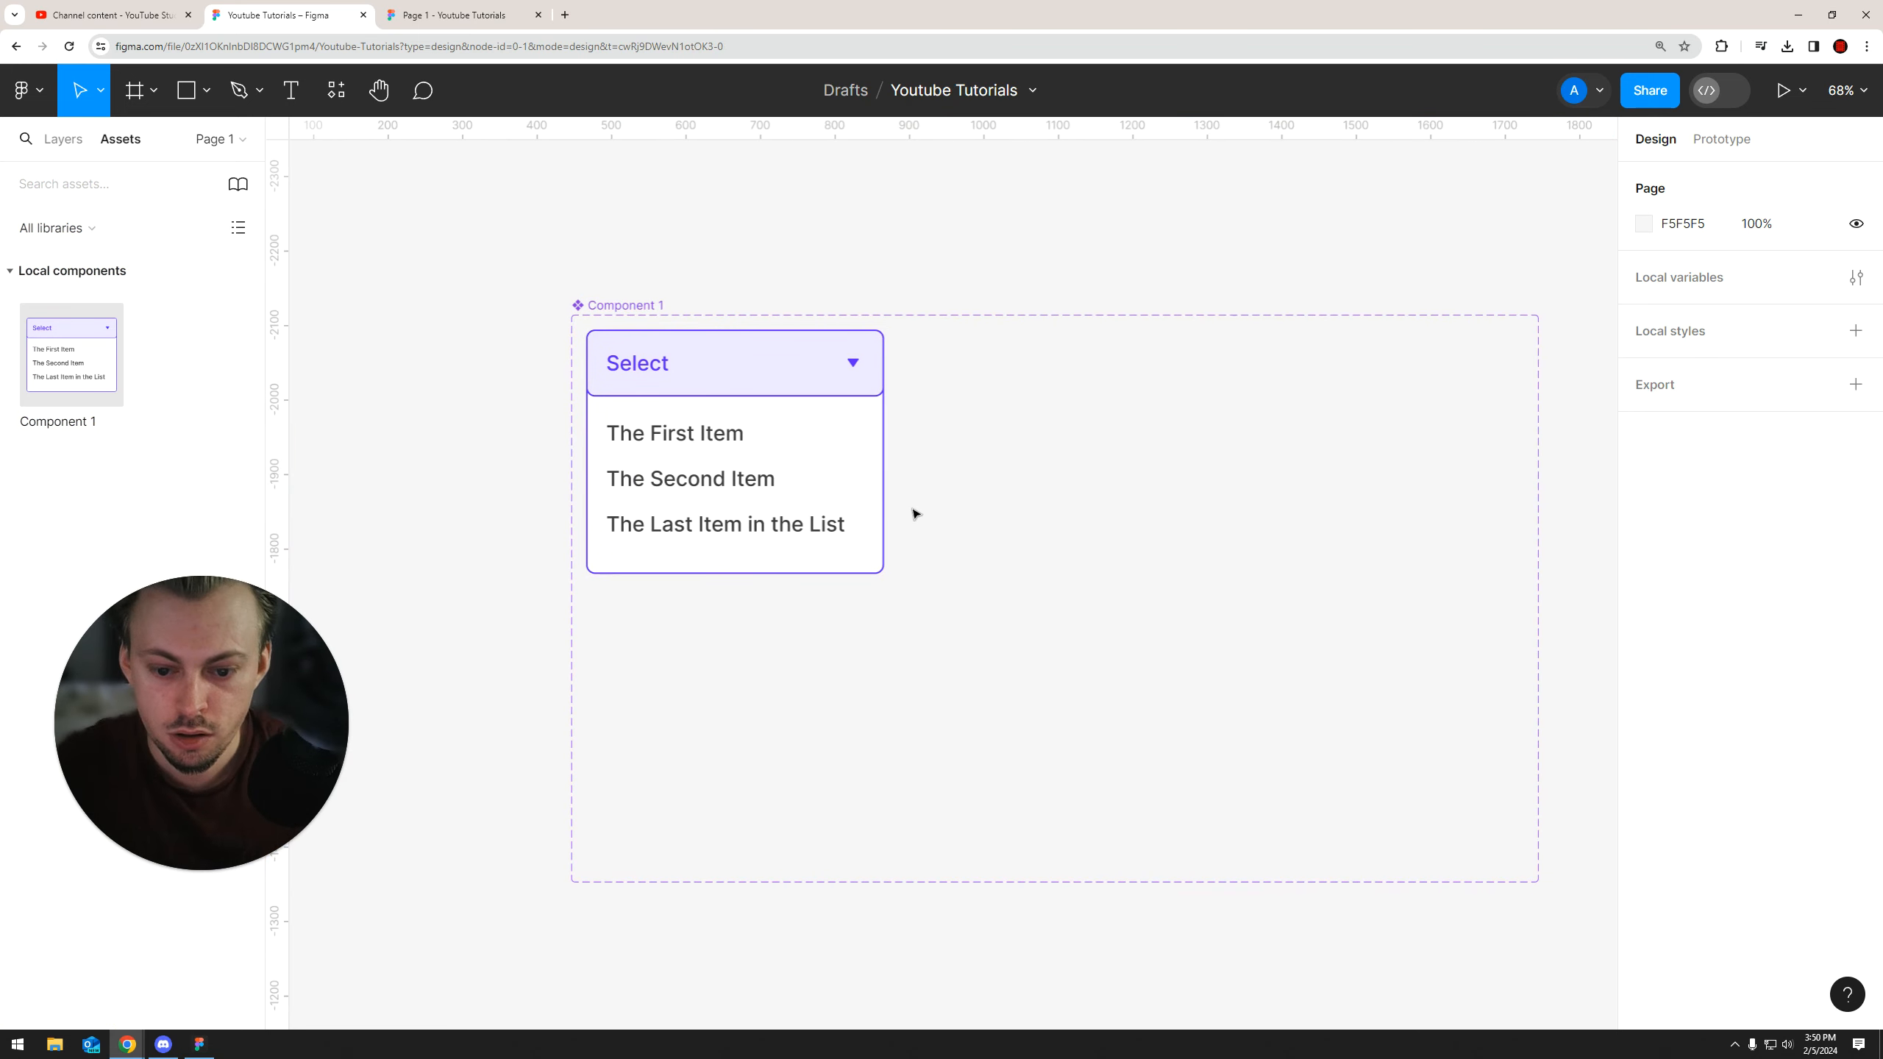
Add a new variant of the dropdown and place it beside the original at X 462, Y 20
click(854, 477)
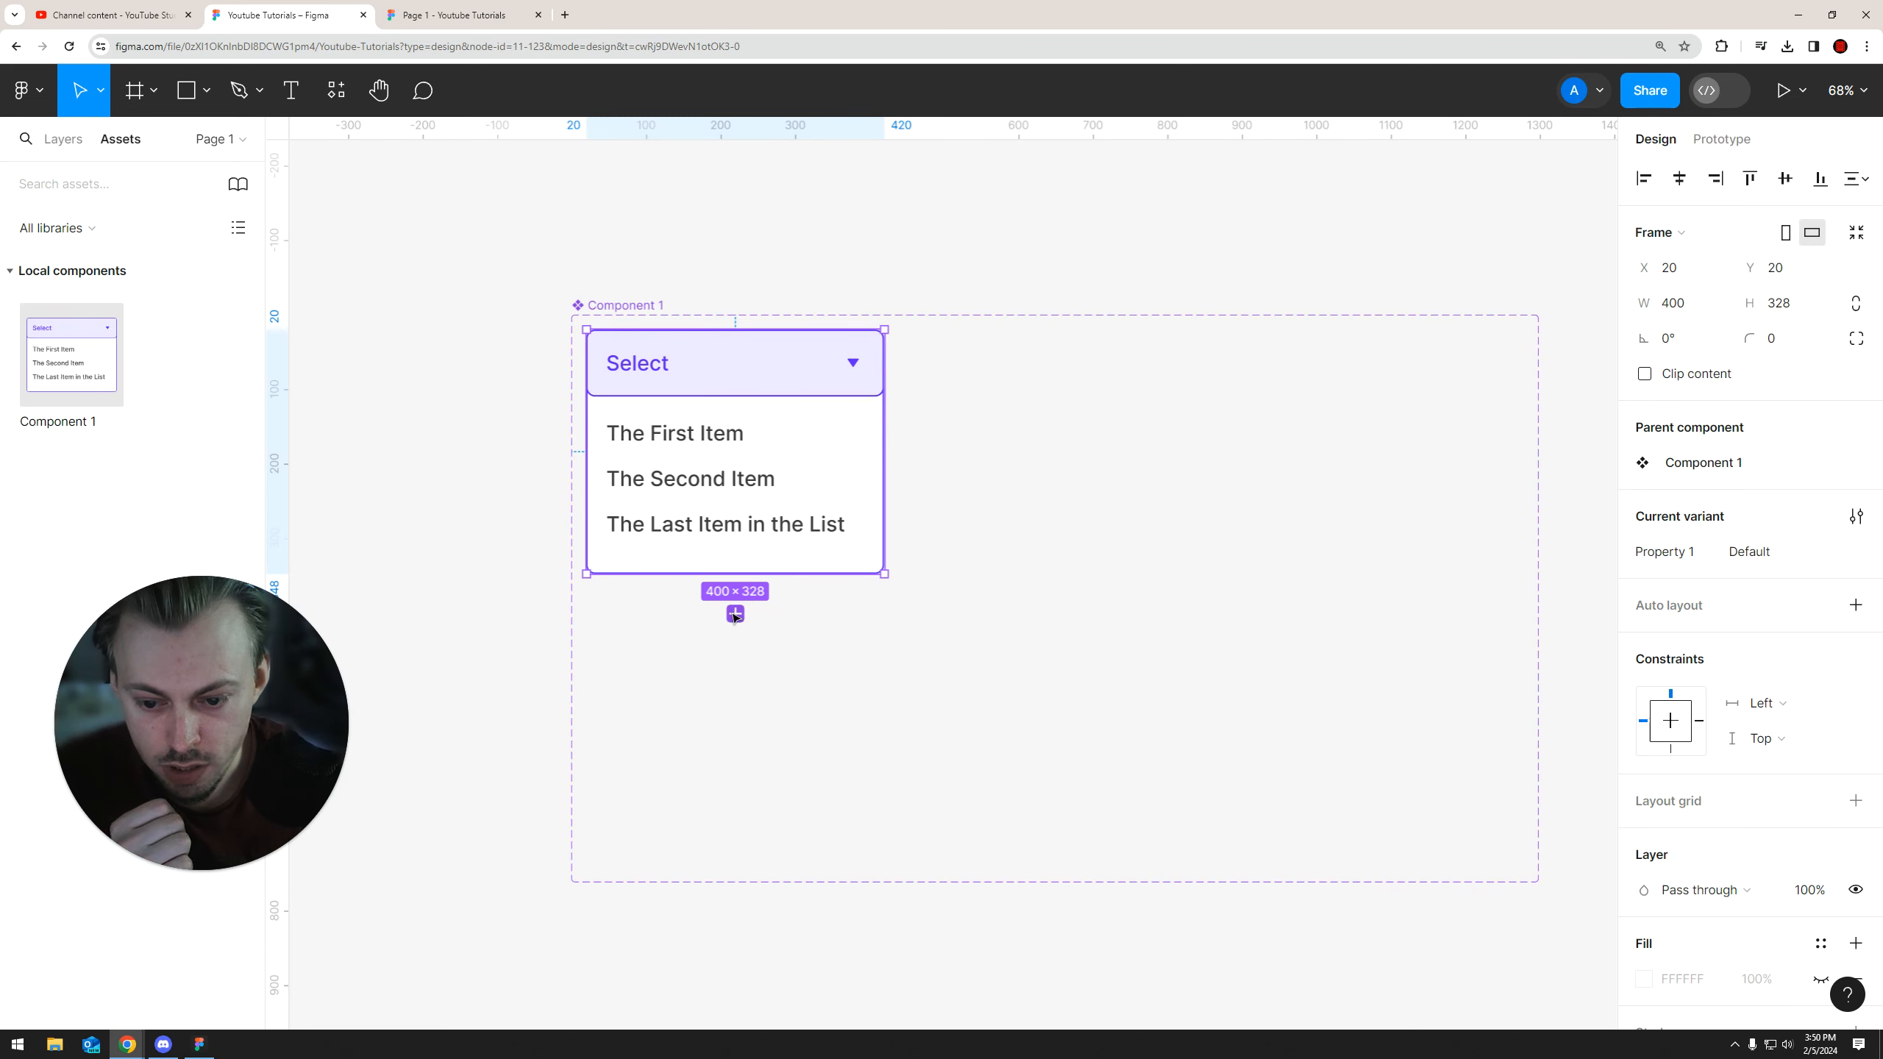
click(735, 615)
drag(705, 402, 1030, 386)
scroll(1031, 245, up, 1)
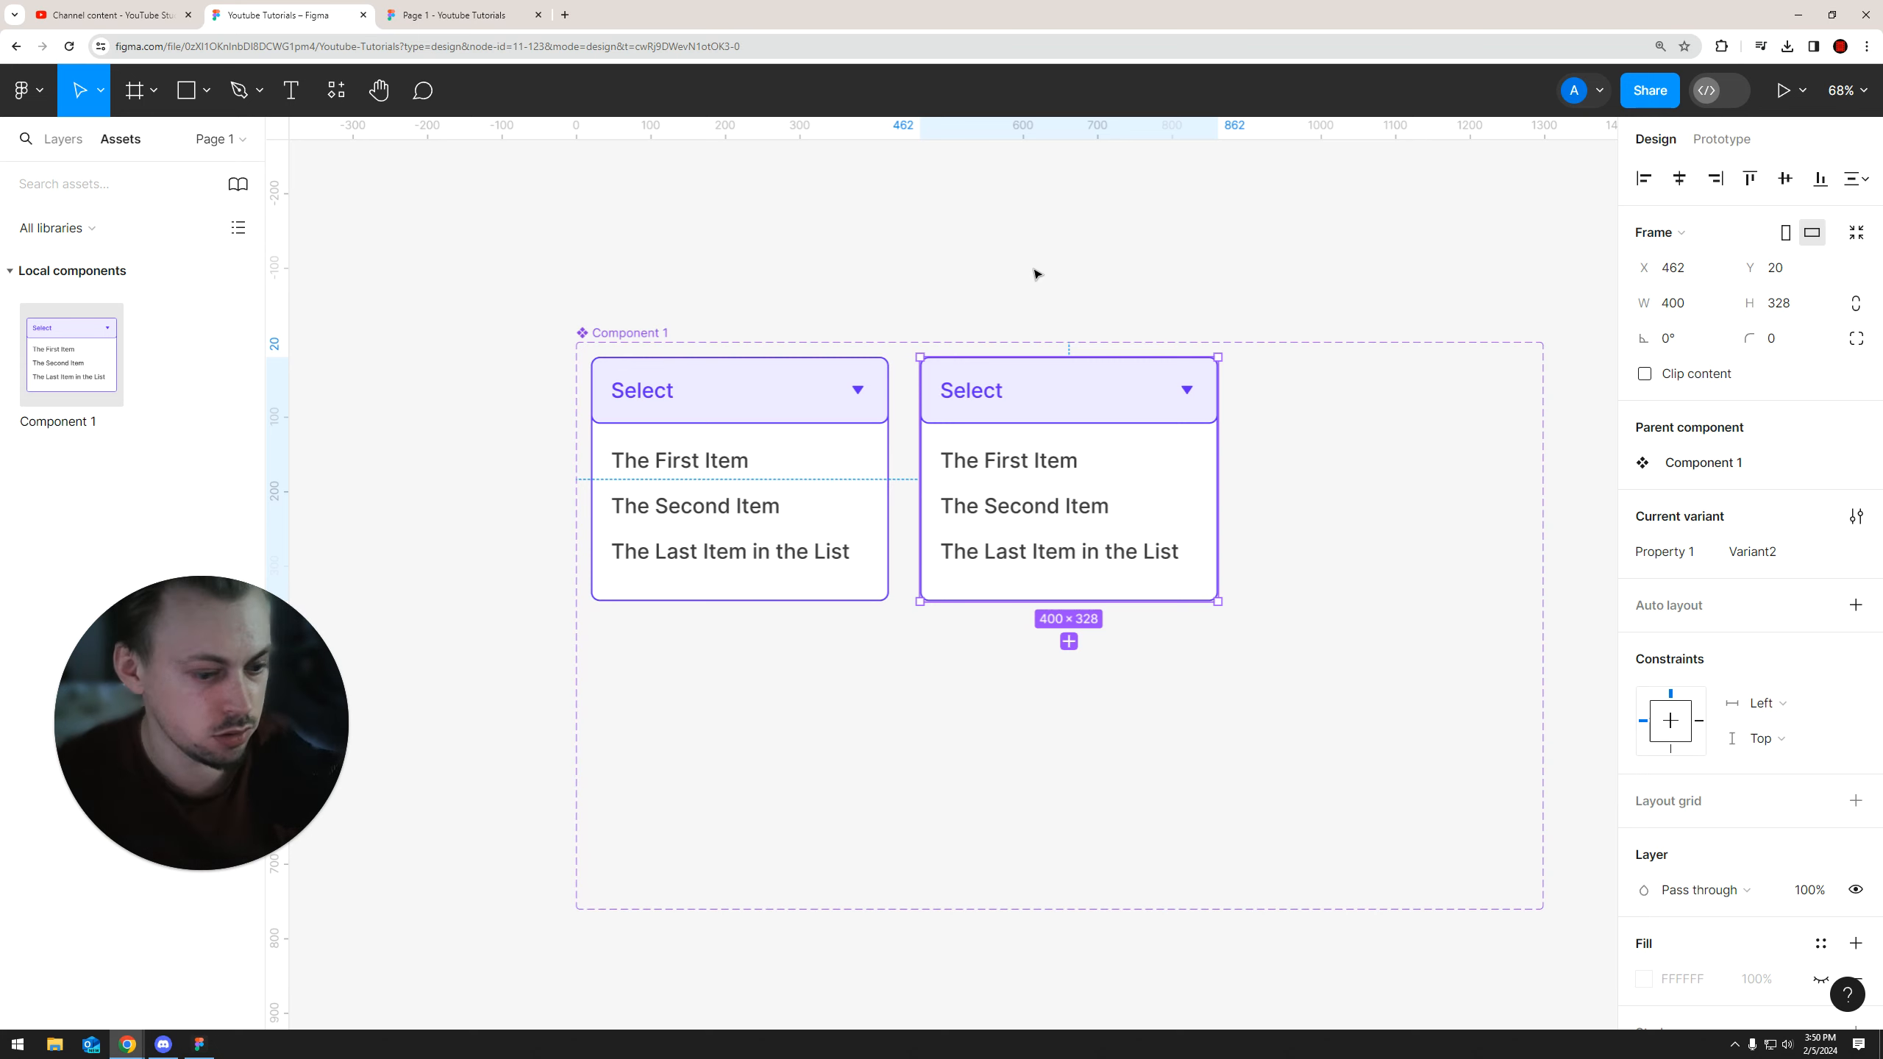
click(1037, 275)
drag(1199, 284, 1186, 319)
Delete the three list items and the list box from the second variant, keeping only its header
scroll(1186, 390, up, 1)
scroll(1120, 430, down, 1)
double_click(978, 520)
key(Delete)
double_click(982, 549)
key(Delete)
click(991, 600)
double_click(991, 600)
key(Delete)
double_click(996, 551)
key(Delete)
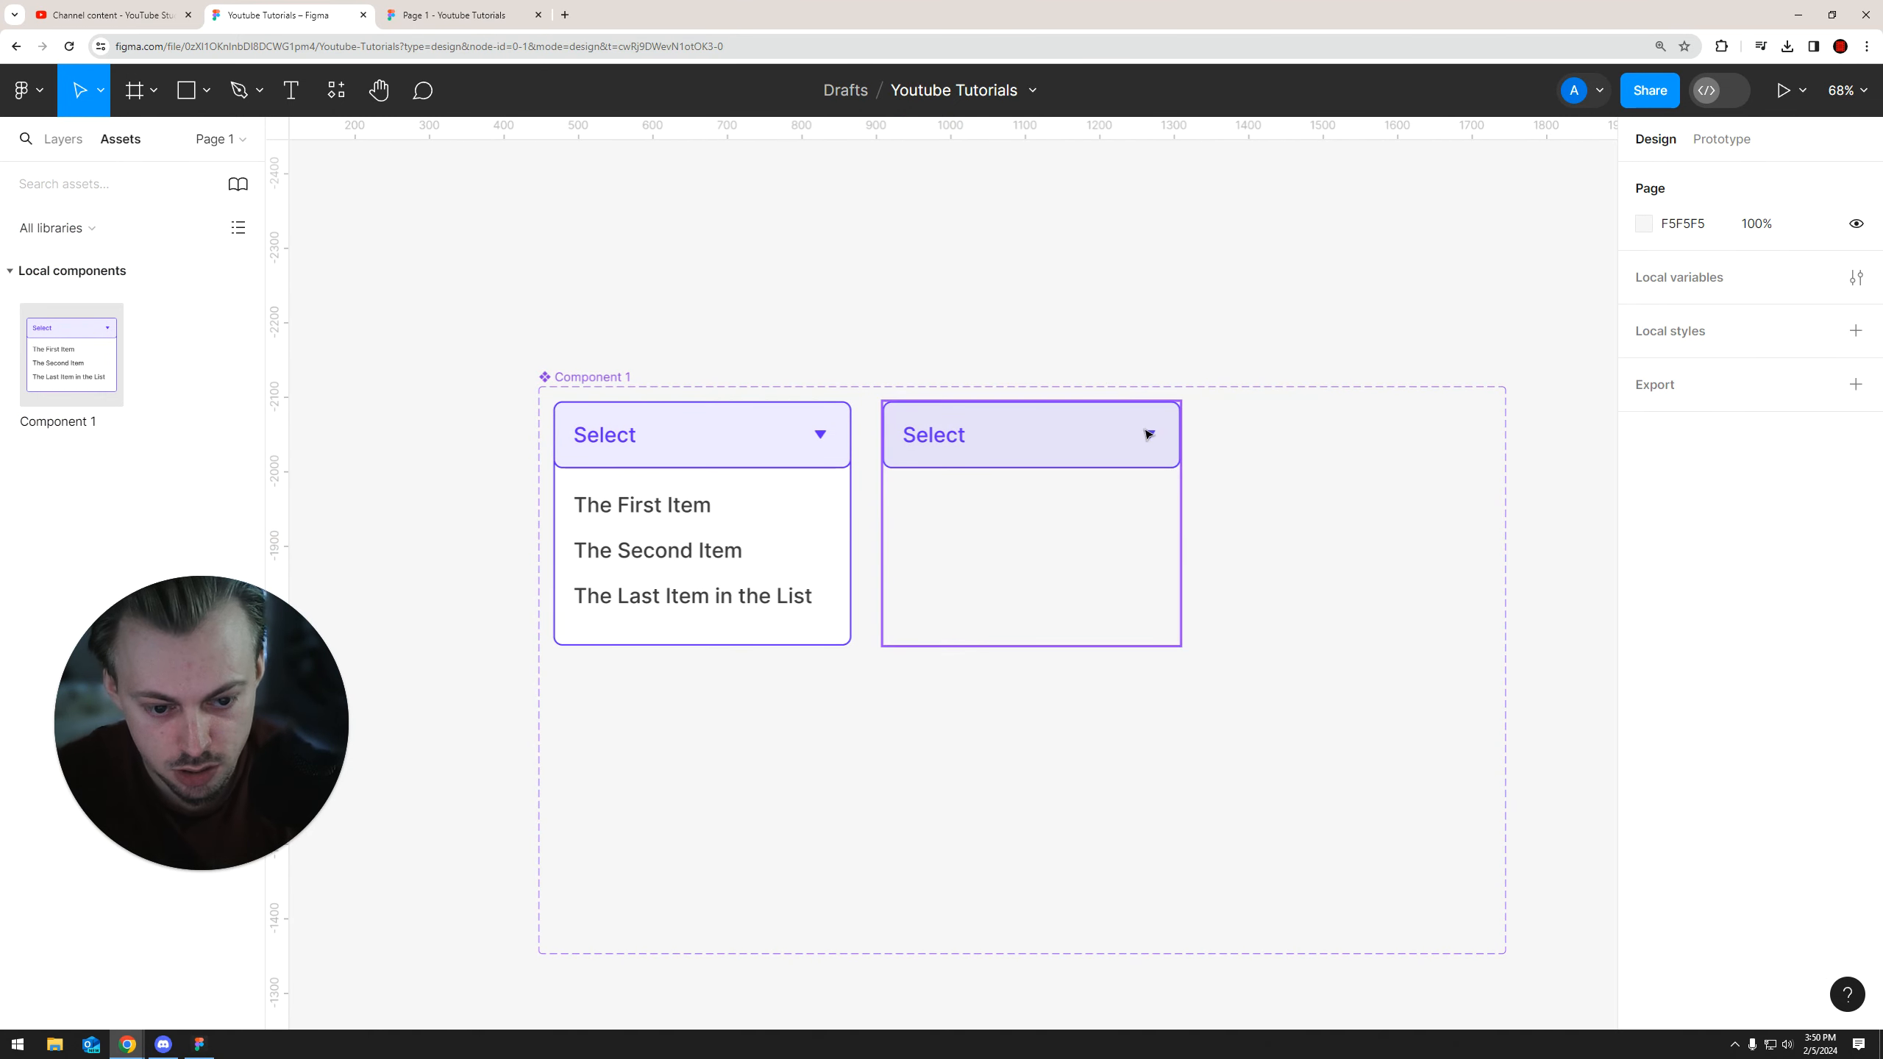
Resize the second variant's frame to fit its remaining header
click(1085, 546)
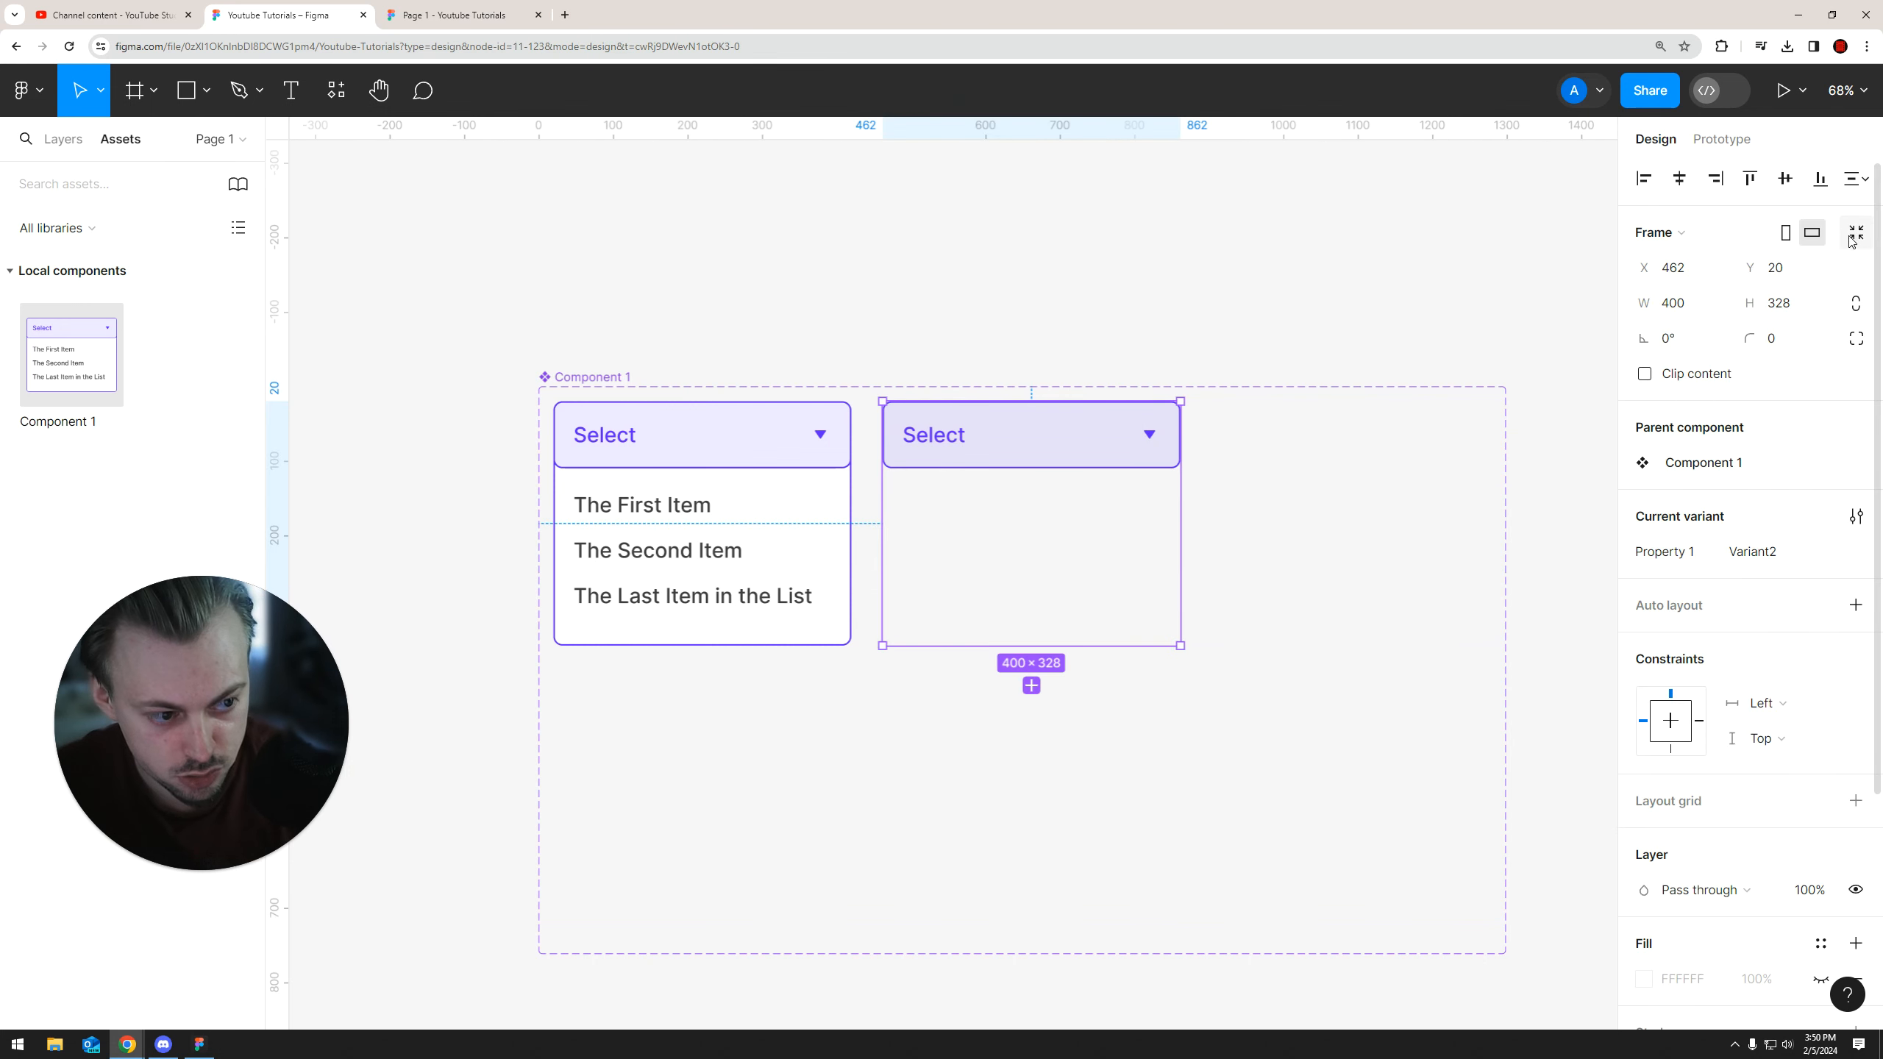
click(1853, 236)
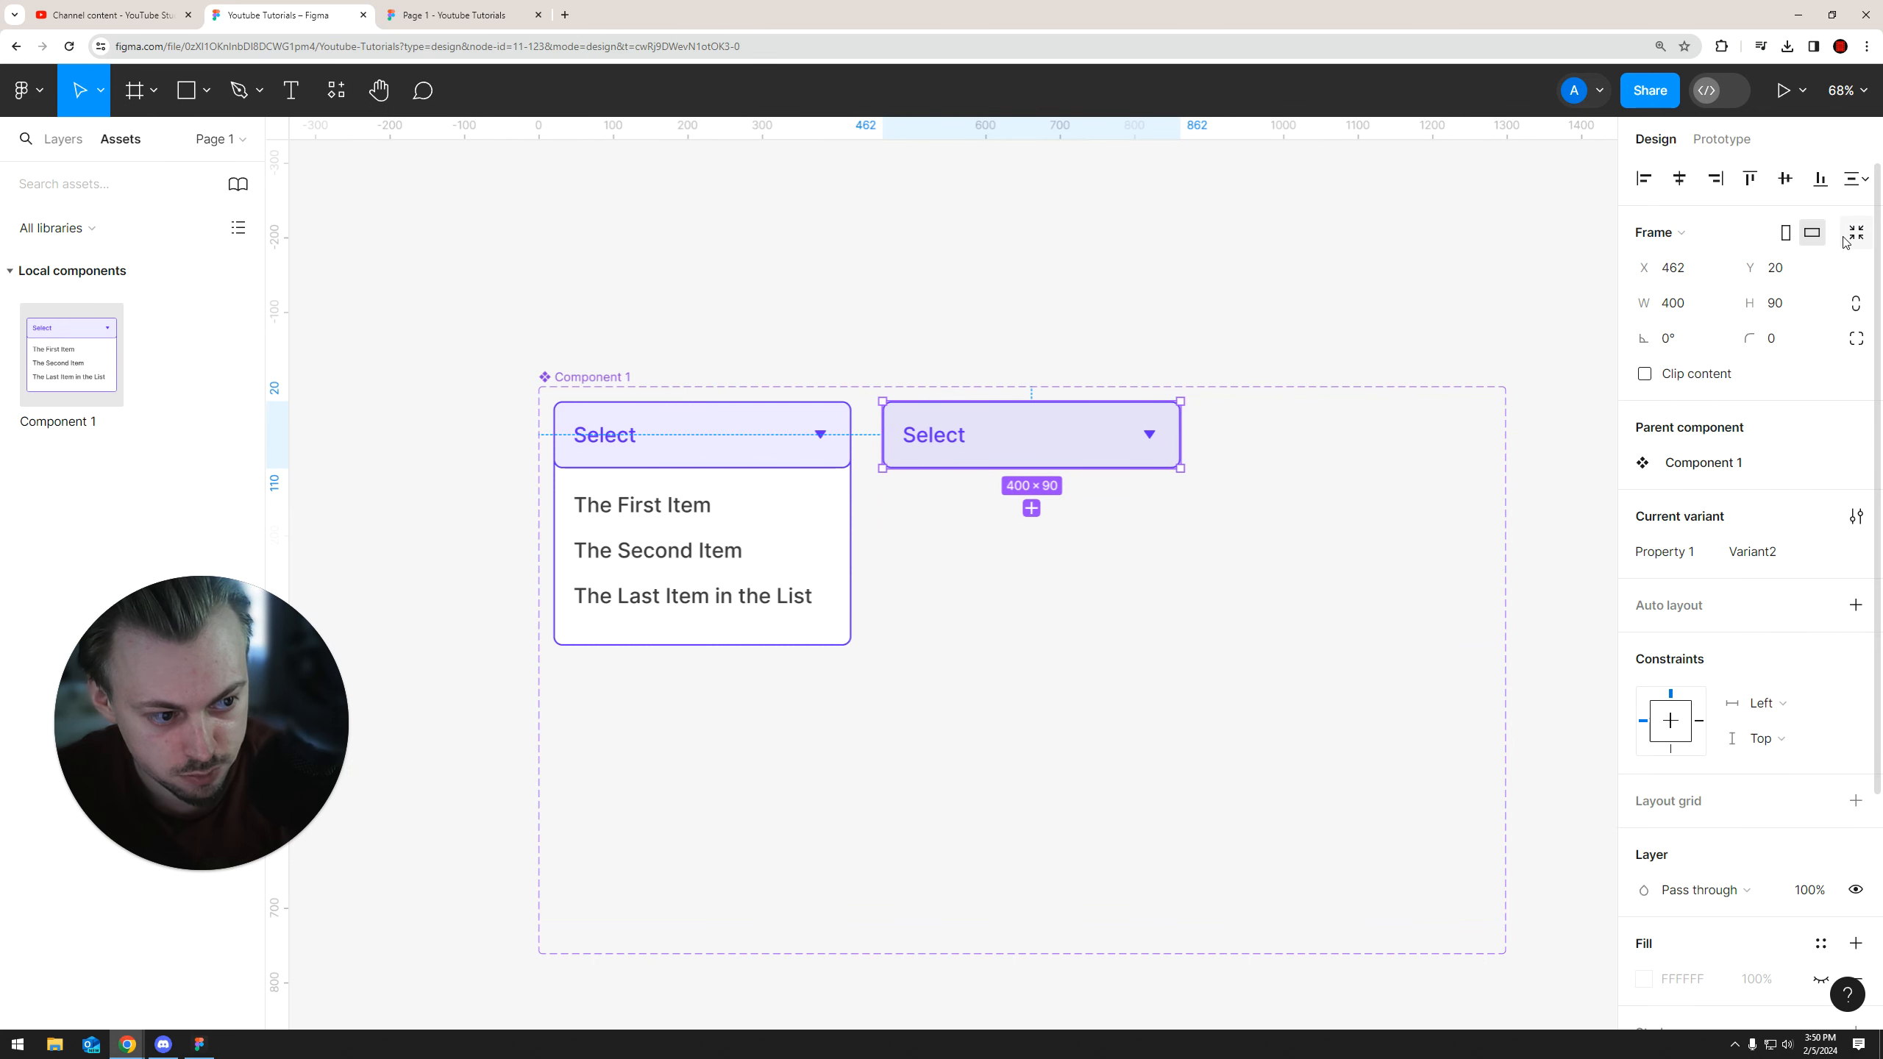
click(1085, 320)
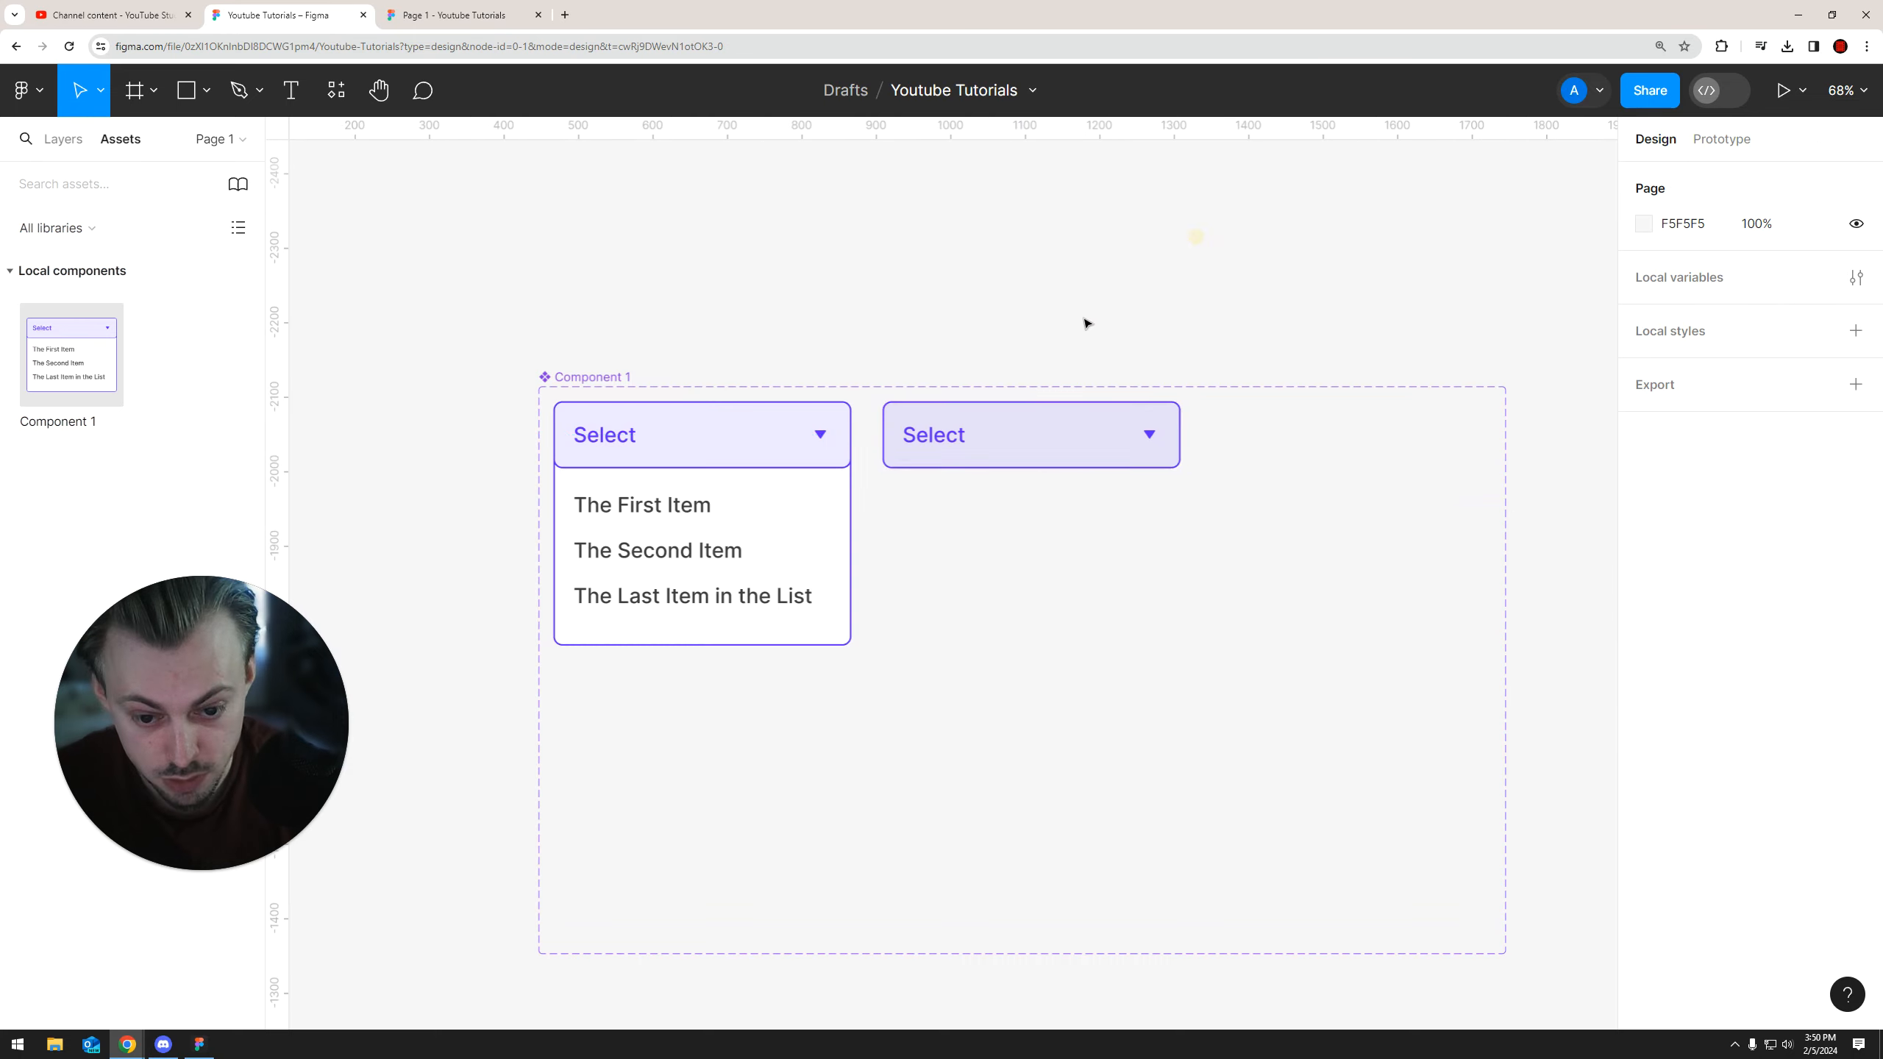
Flip the arrow in the open variant's header so it points upward
scroll(1140, 262, up, 3)
scroll(1138, 274, down, 2)
double_click(821, 423)
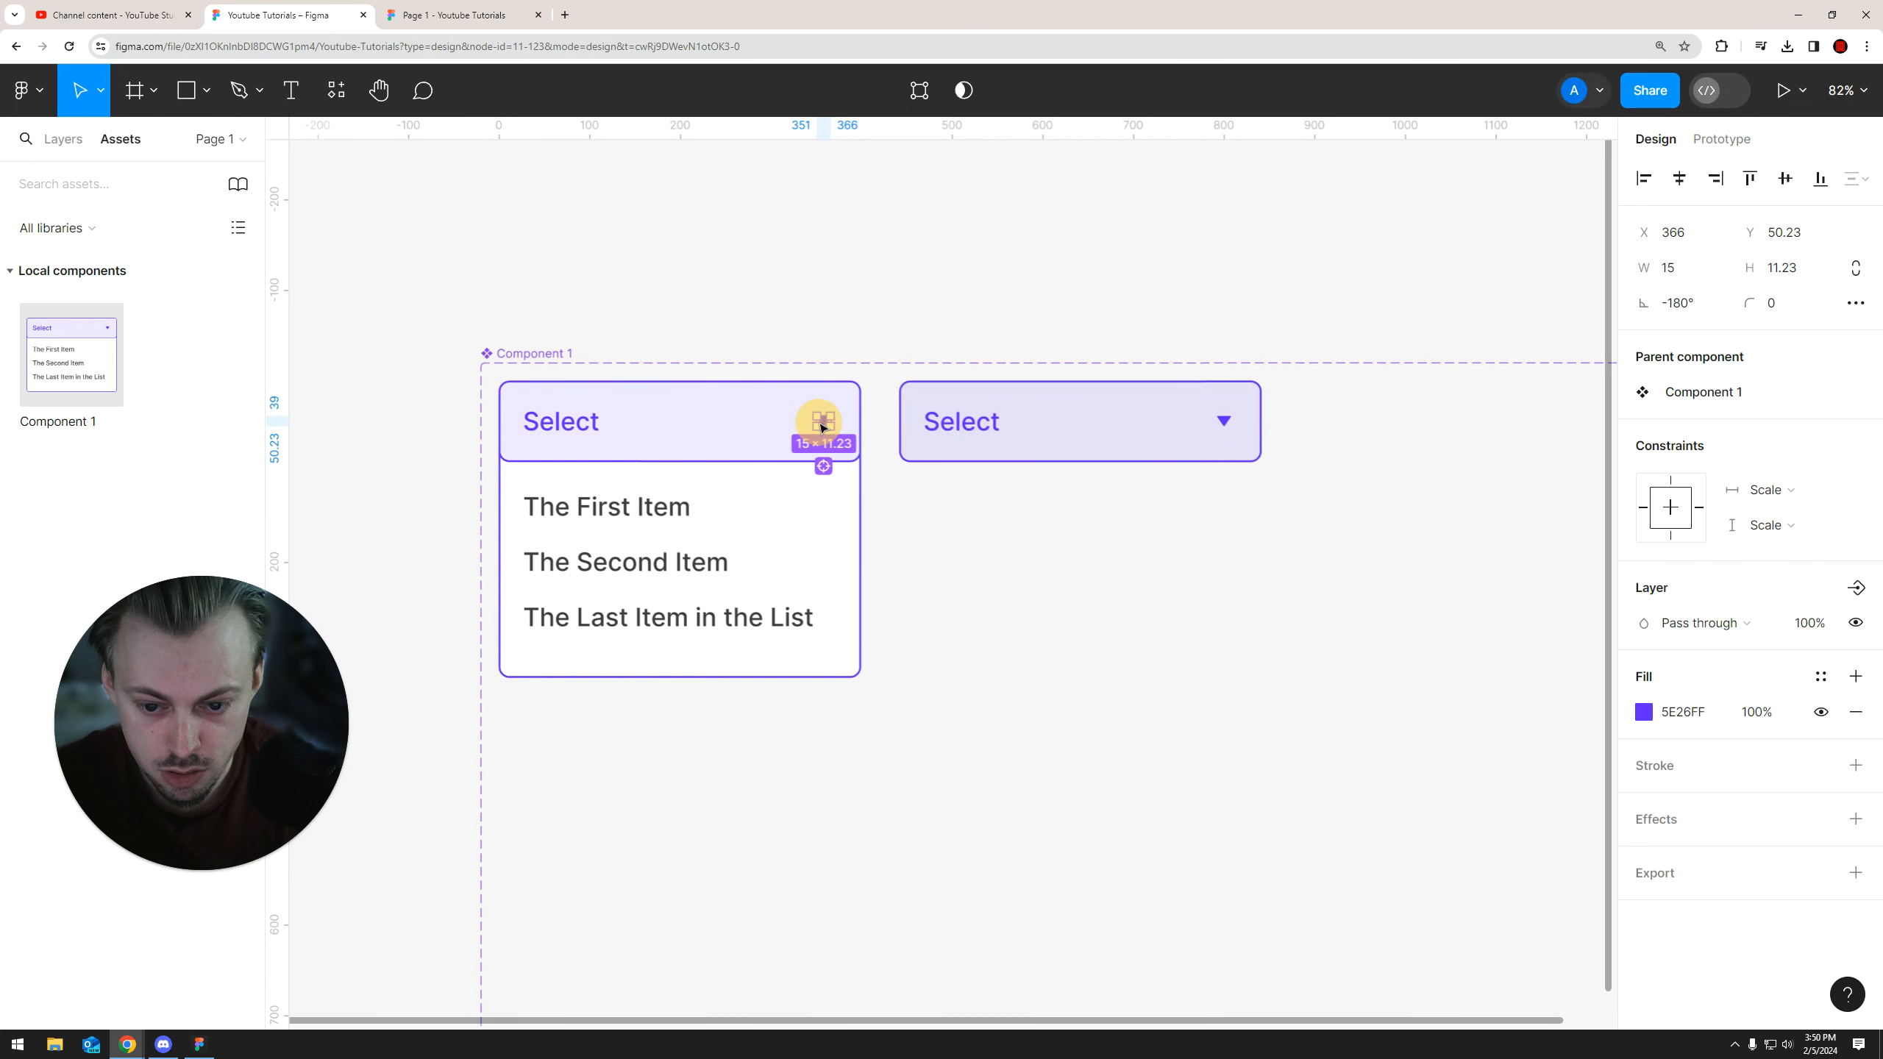
drag(841, 411, 832, 286)
click(834, 288)
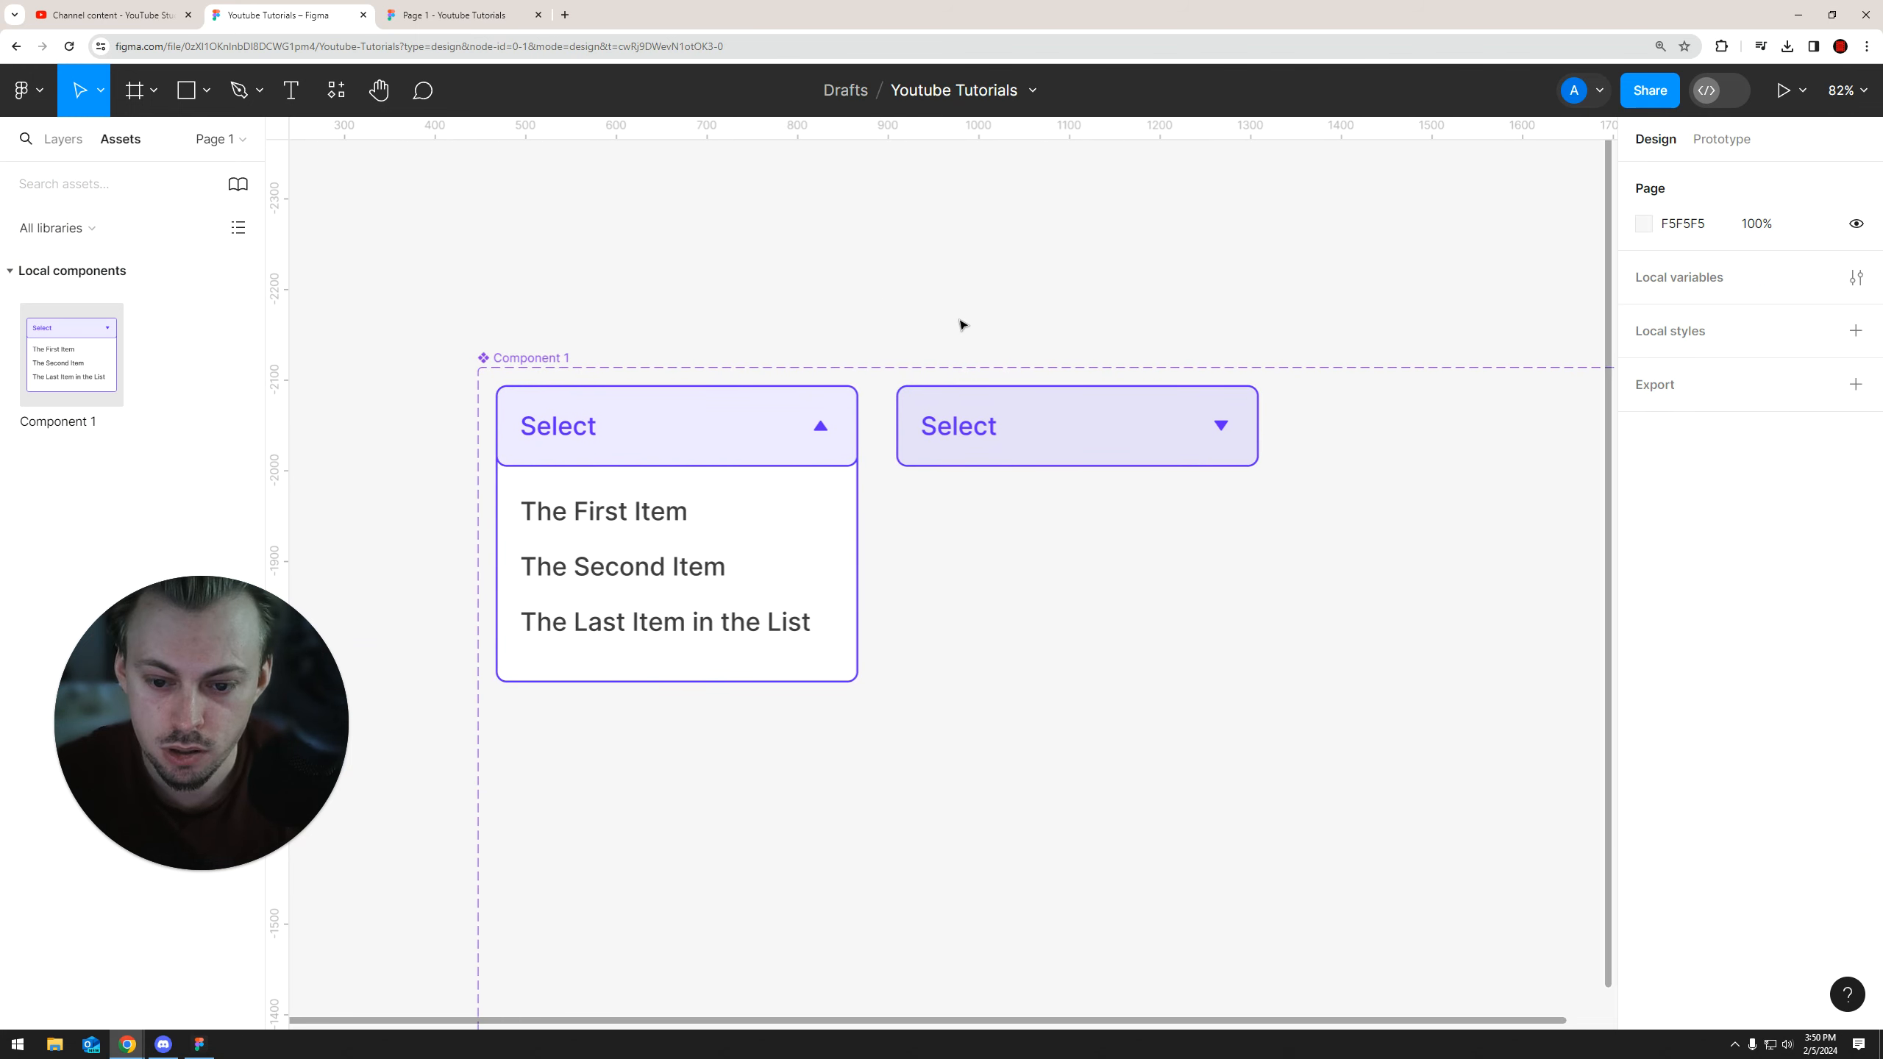
Give the closed variant's header rectangle a dark gray (3D3D3D) stroke and a white (FFFFFF) fill
click(1063, 445)
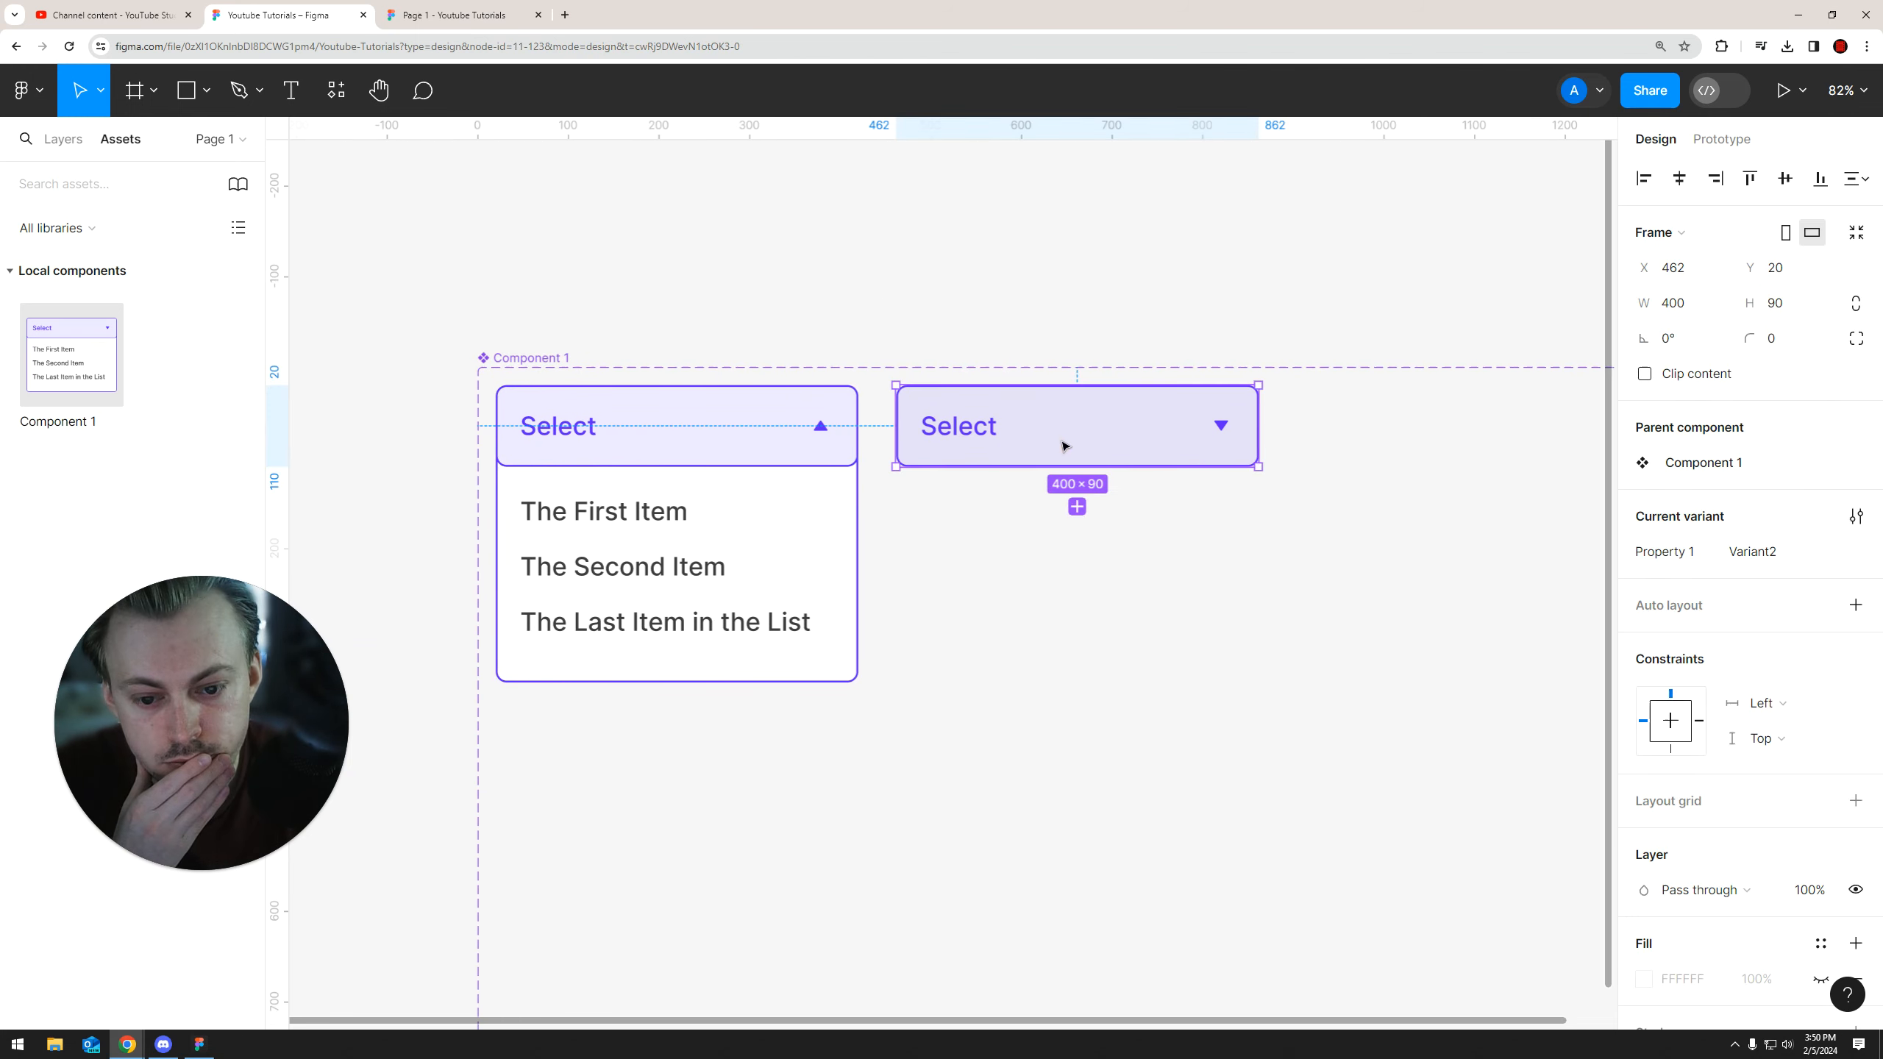
double_click(1178, 459)
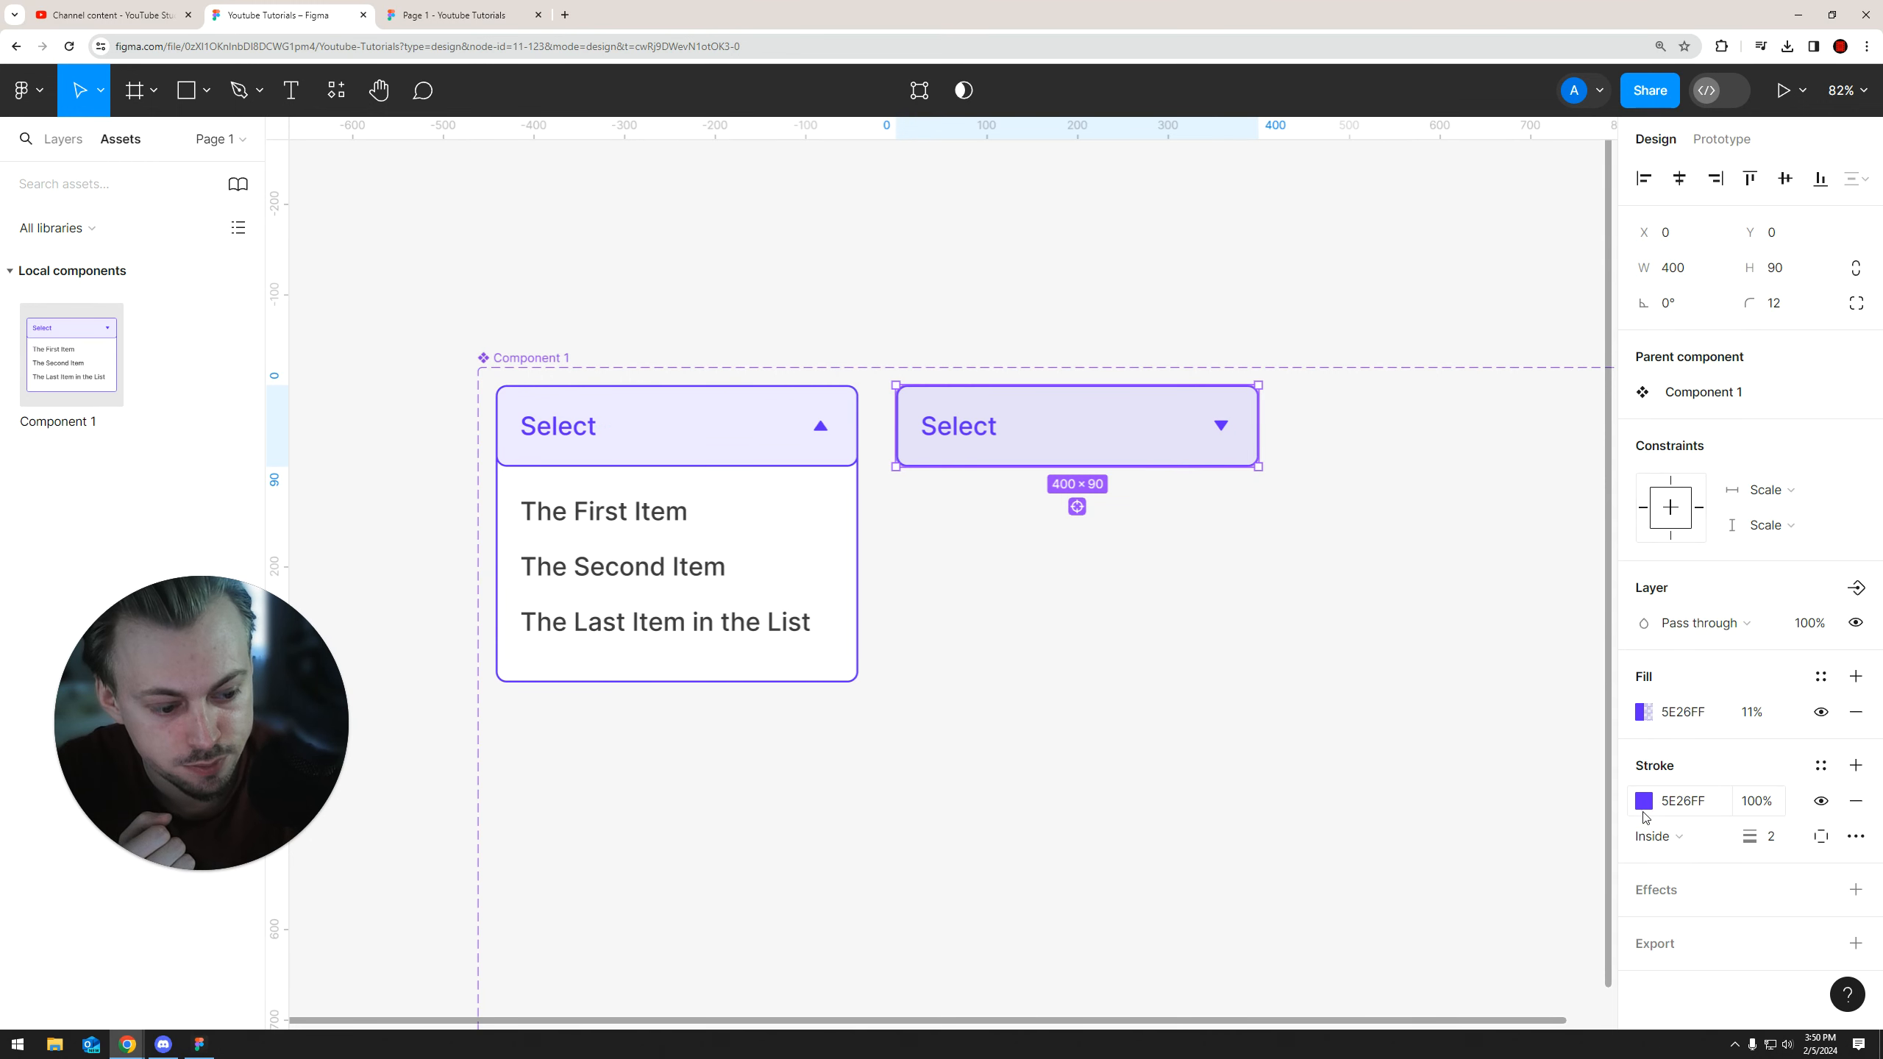
click(1644, 802)
click(1433, 909)
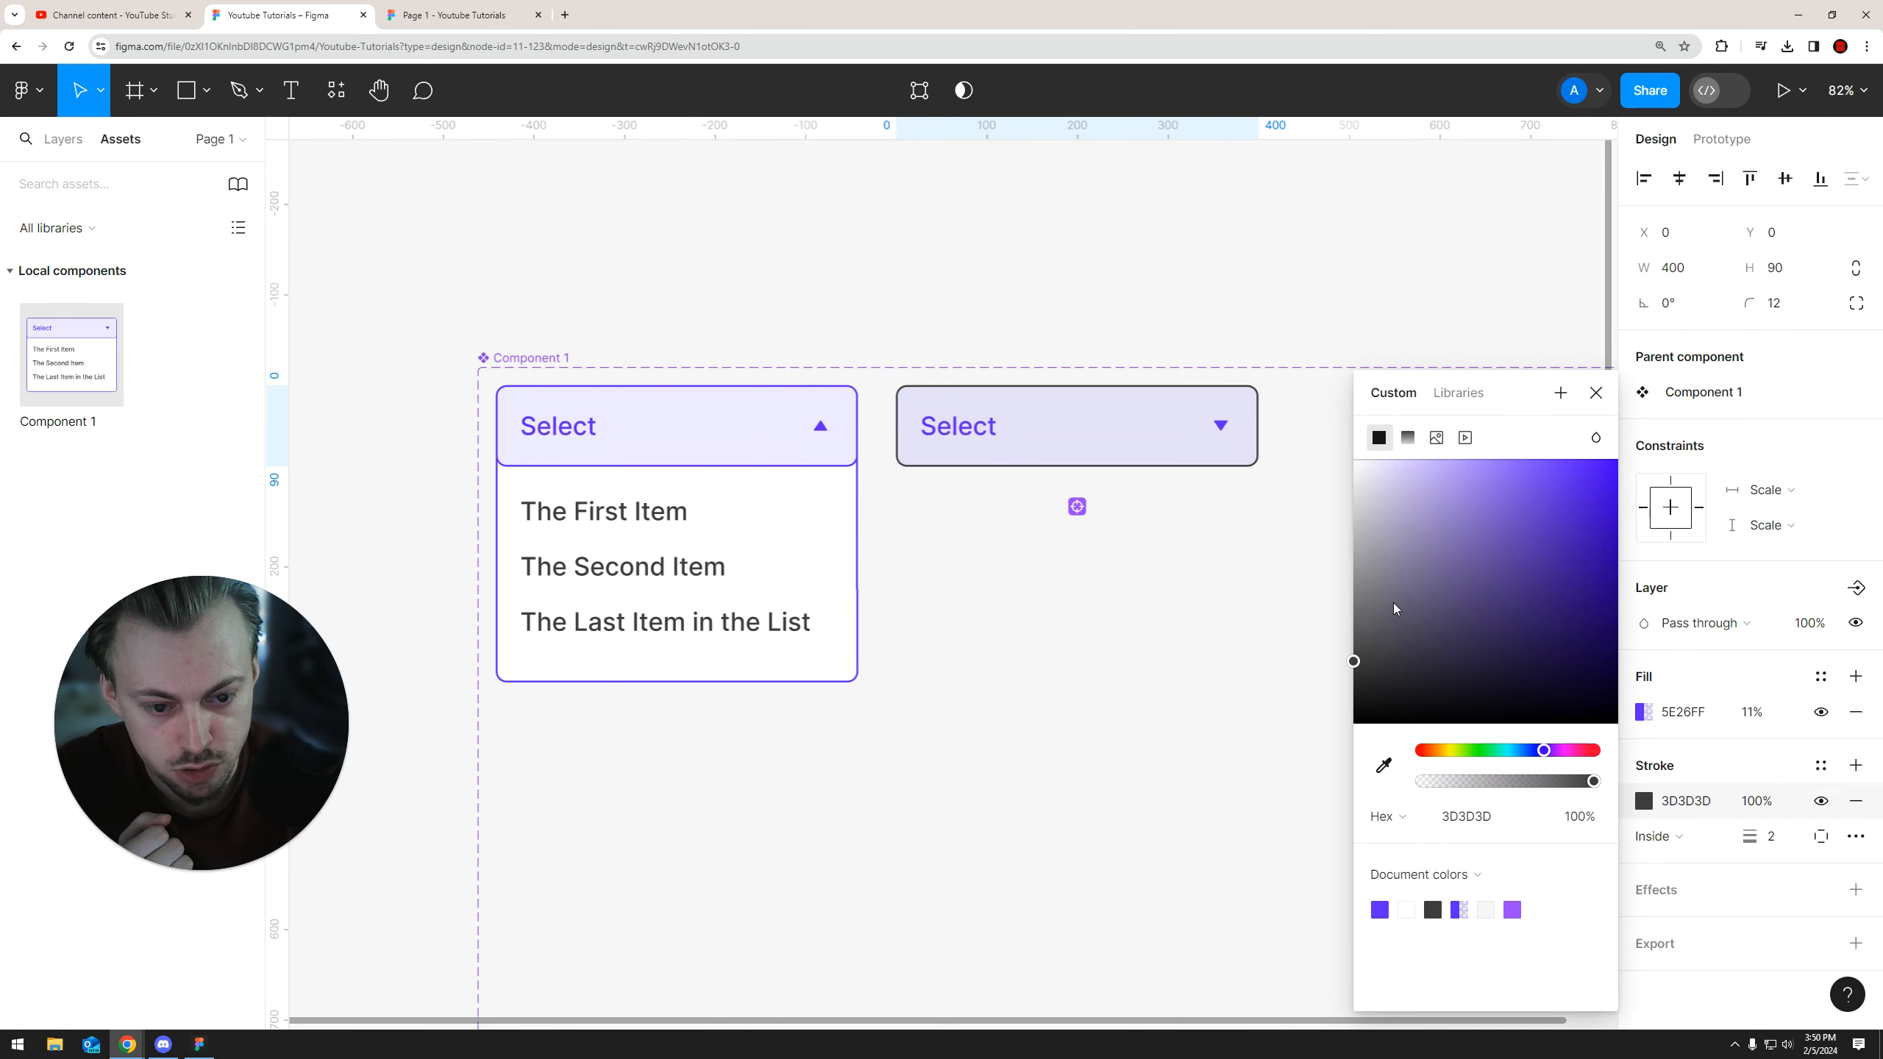
click(1643, 712)
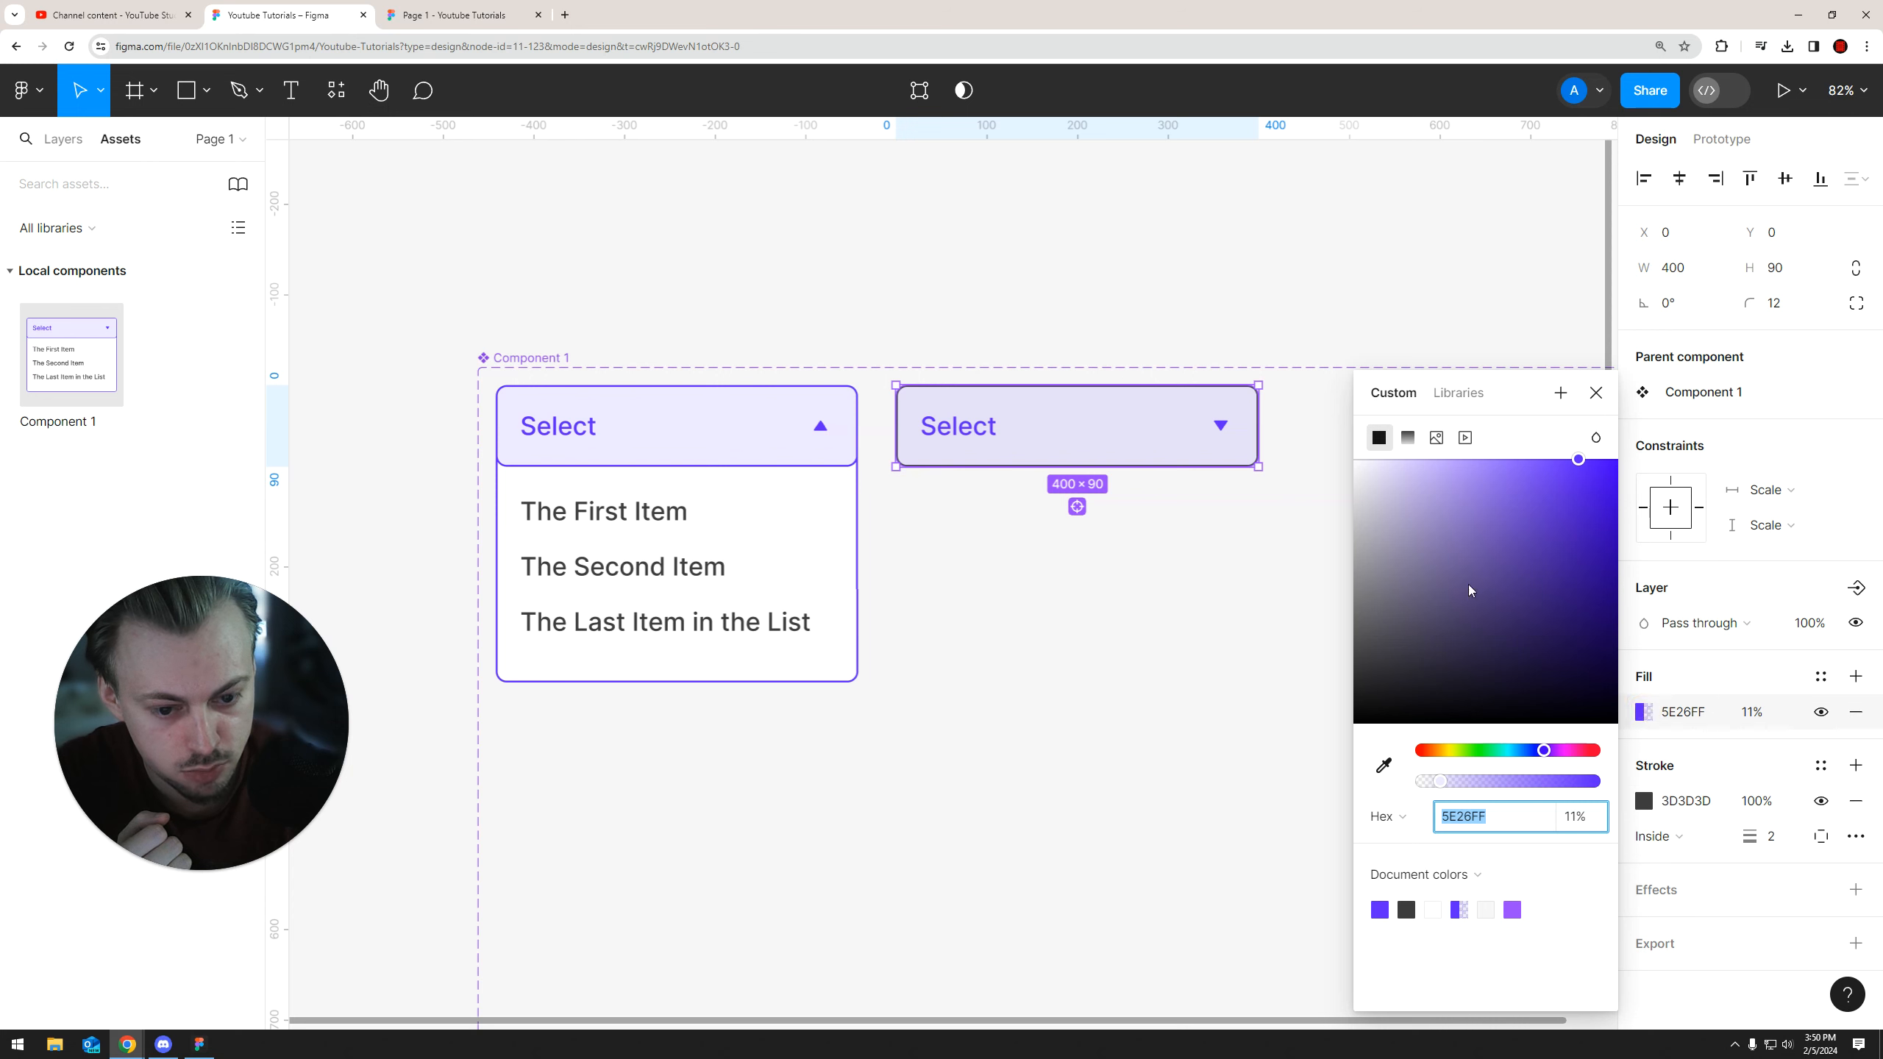
drag(1471, 591, 1217, 347)
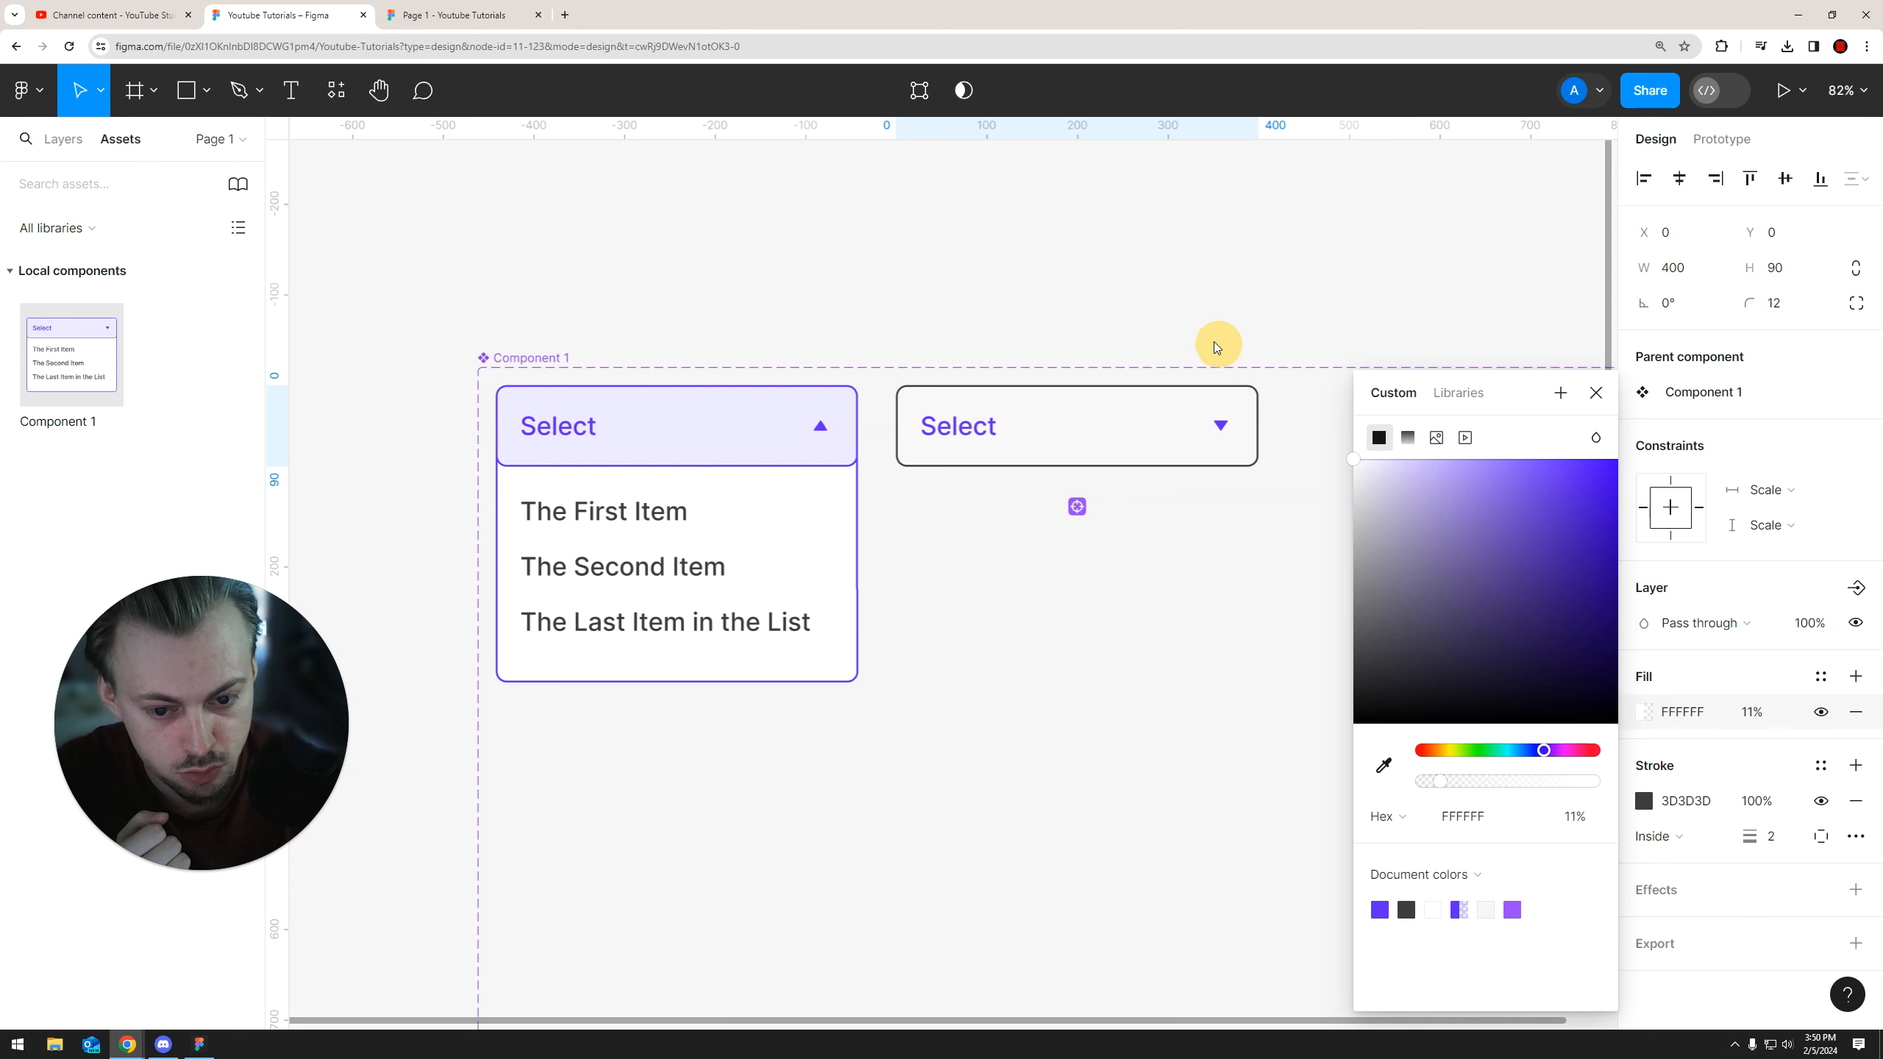
Recolor the closed variant's arrow near-black (080808) and its "Select" text black
click(1219, 432)
click(1638, 712)
drag(1468, 620, 1274, 723)
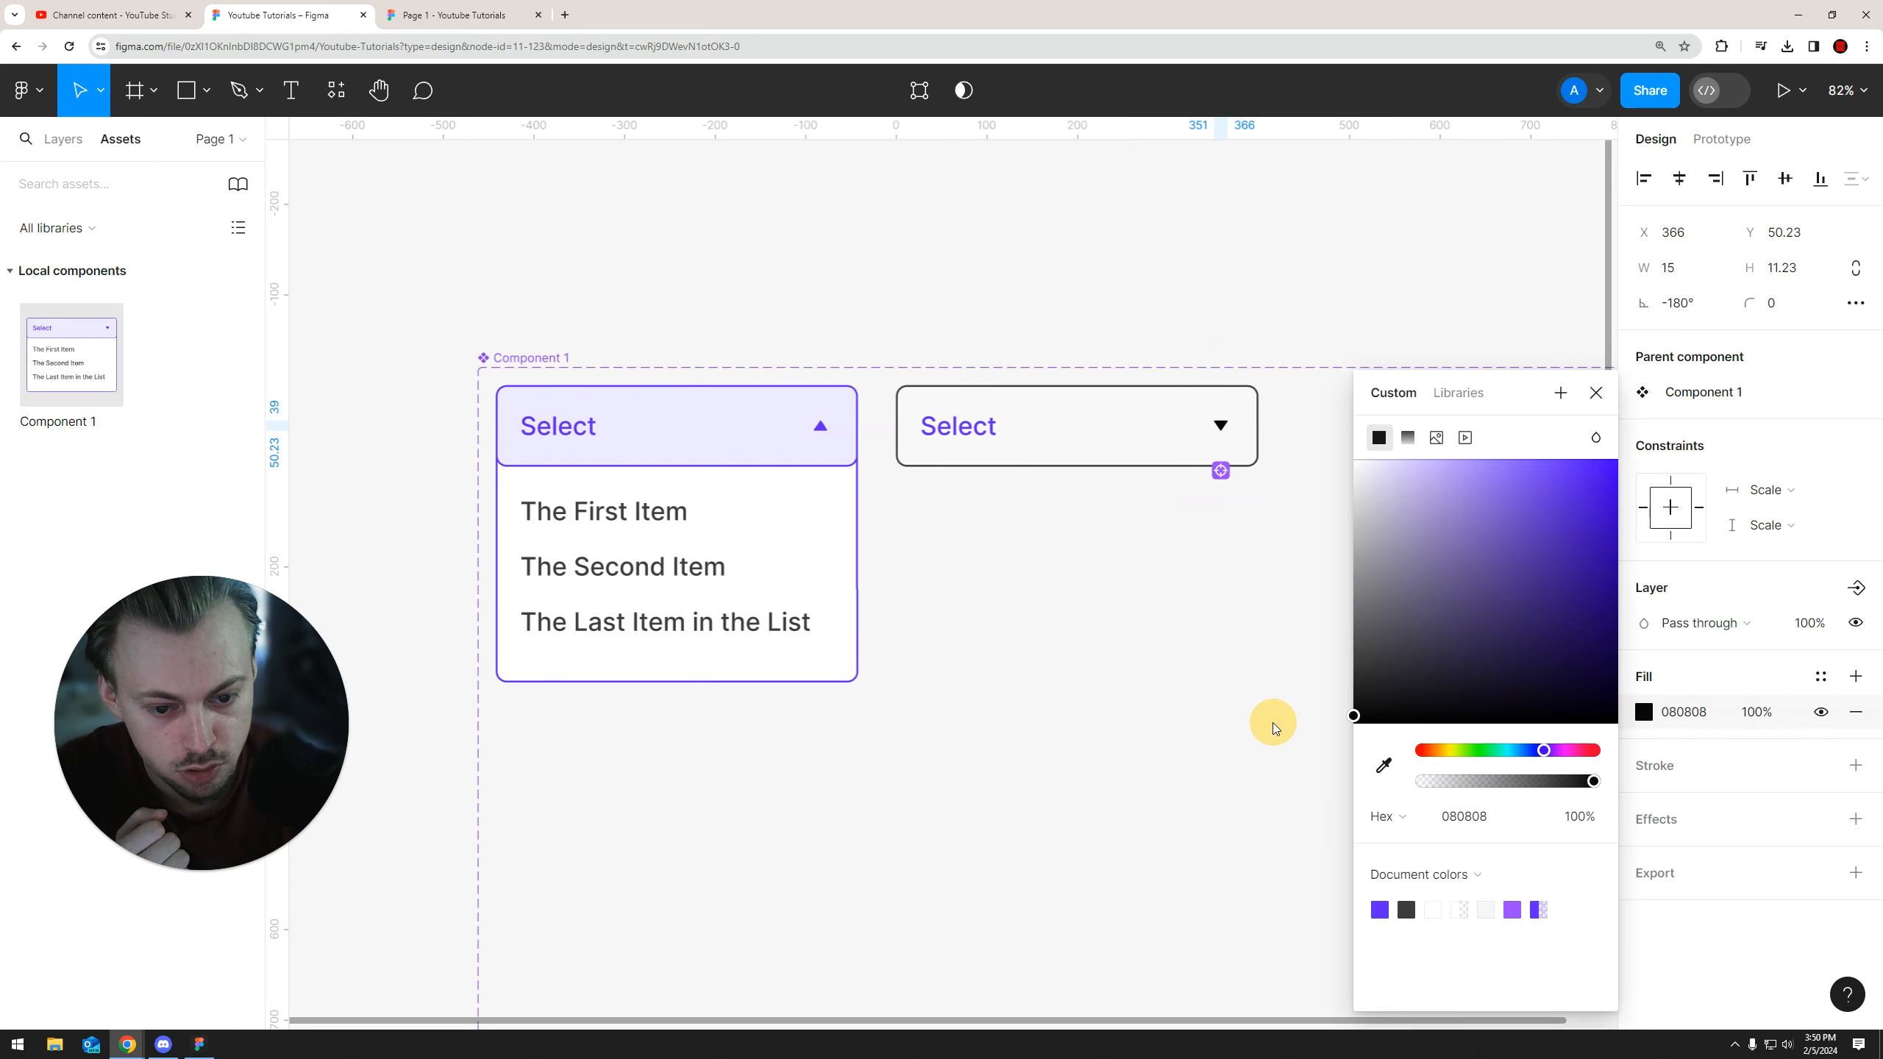
click(963, 426)
click(1643, 977)
drag(1431, 652, 1183, 734)
click(1033, 243)
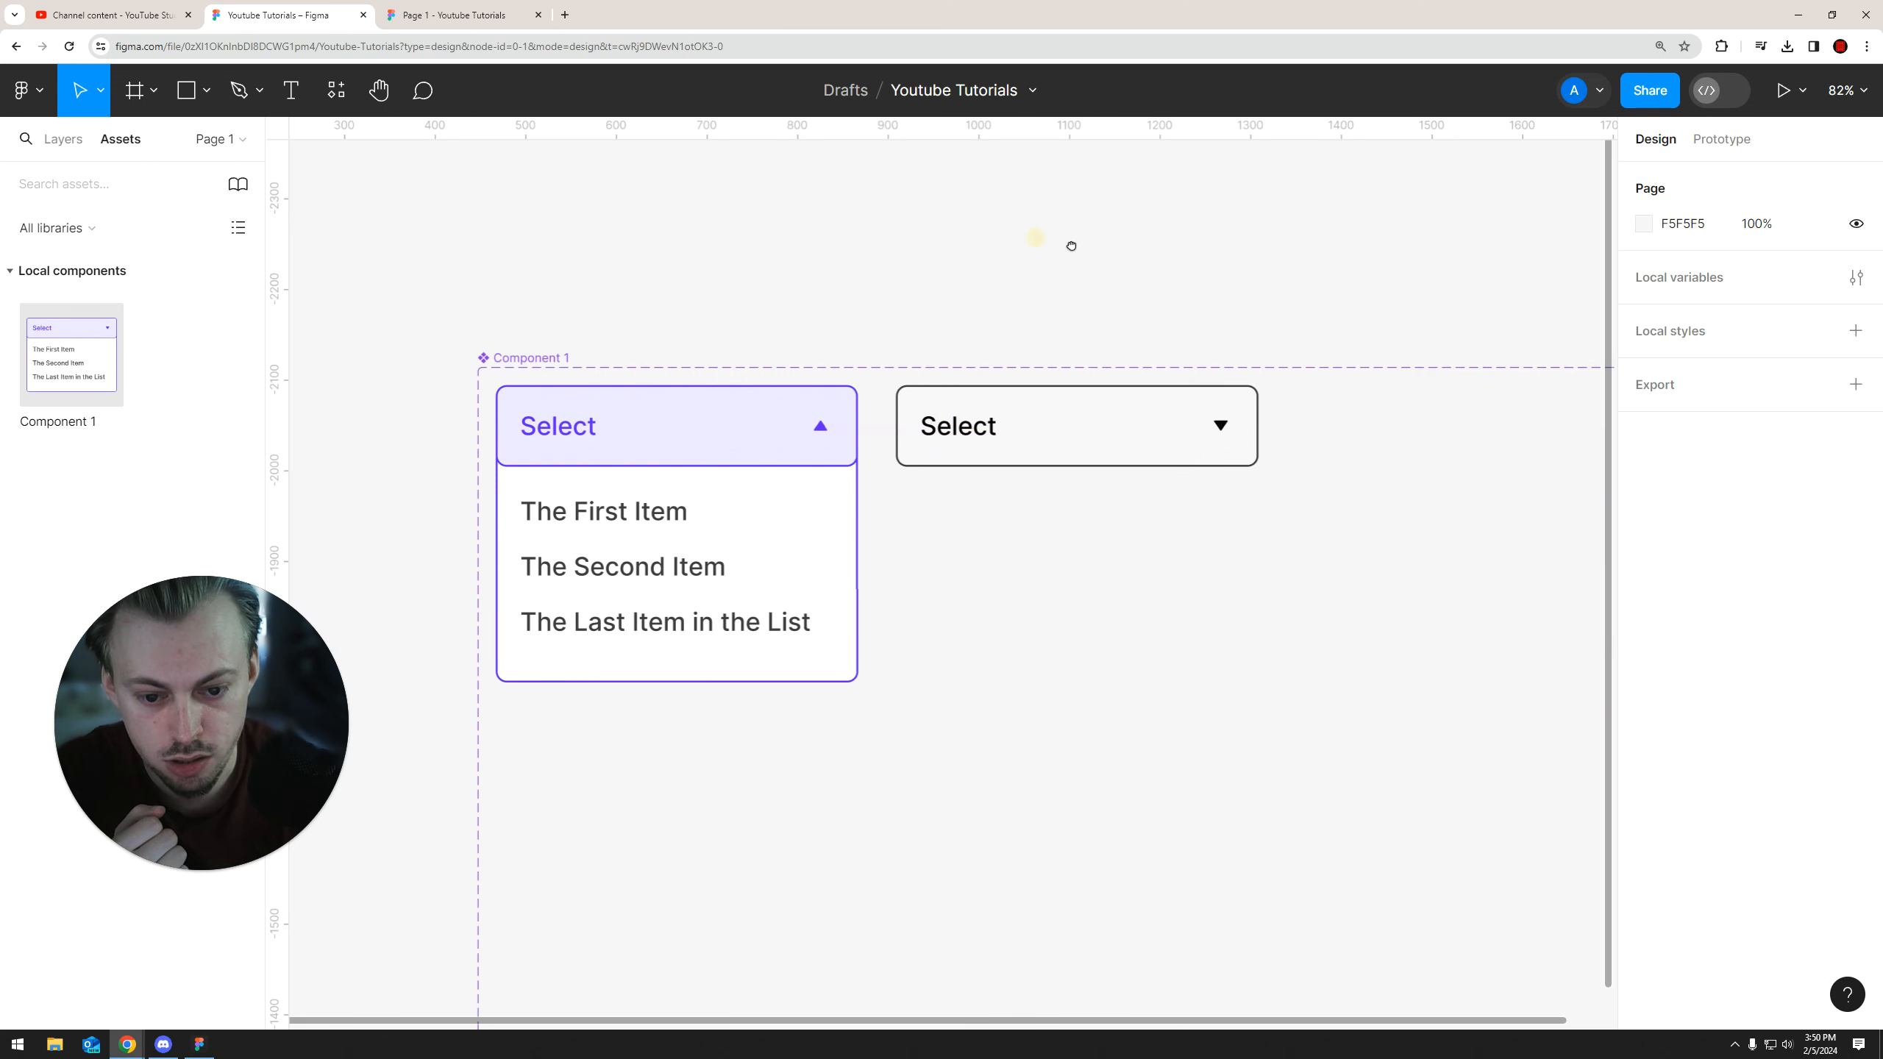
Move the closed variant slightly closer to the open variant, keeping both aligned along their upper edges
scroll(1100, 413, right, 1)
drag(1079, 414, 1069, 413)
click(1043, 278)
mouse_move(1050, 260)
mouse_down()
mouse_move(1062, 247)
mouse_move(1051, 275)
mouse_up()
scroll(1051, 275, down, 3)
Duplicate the open variant directly below itself at X 20, Y 367 inside the component set
click(831, 439)
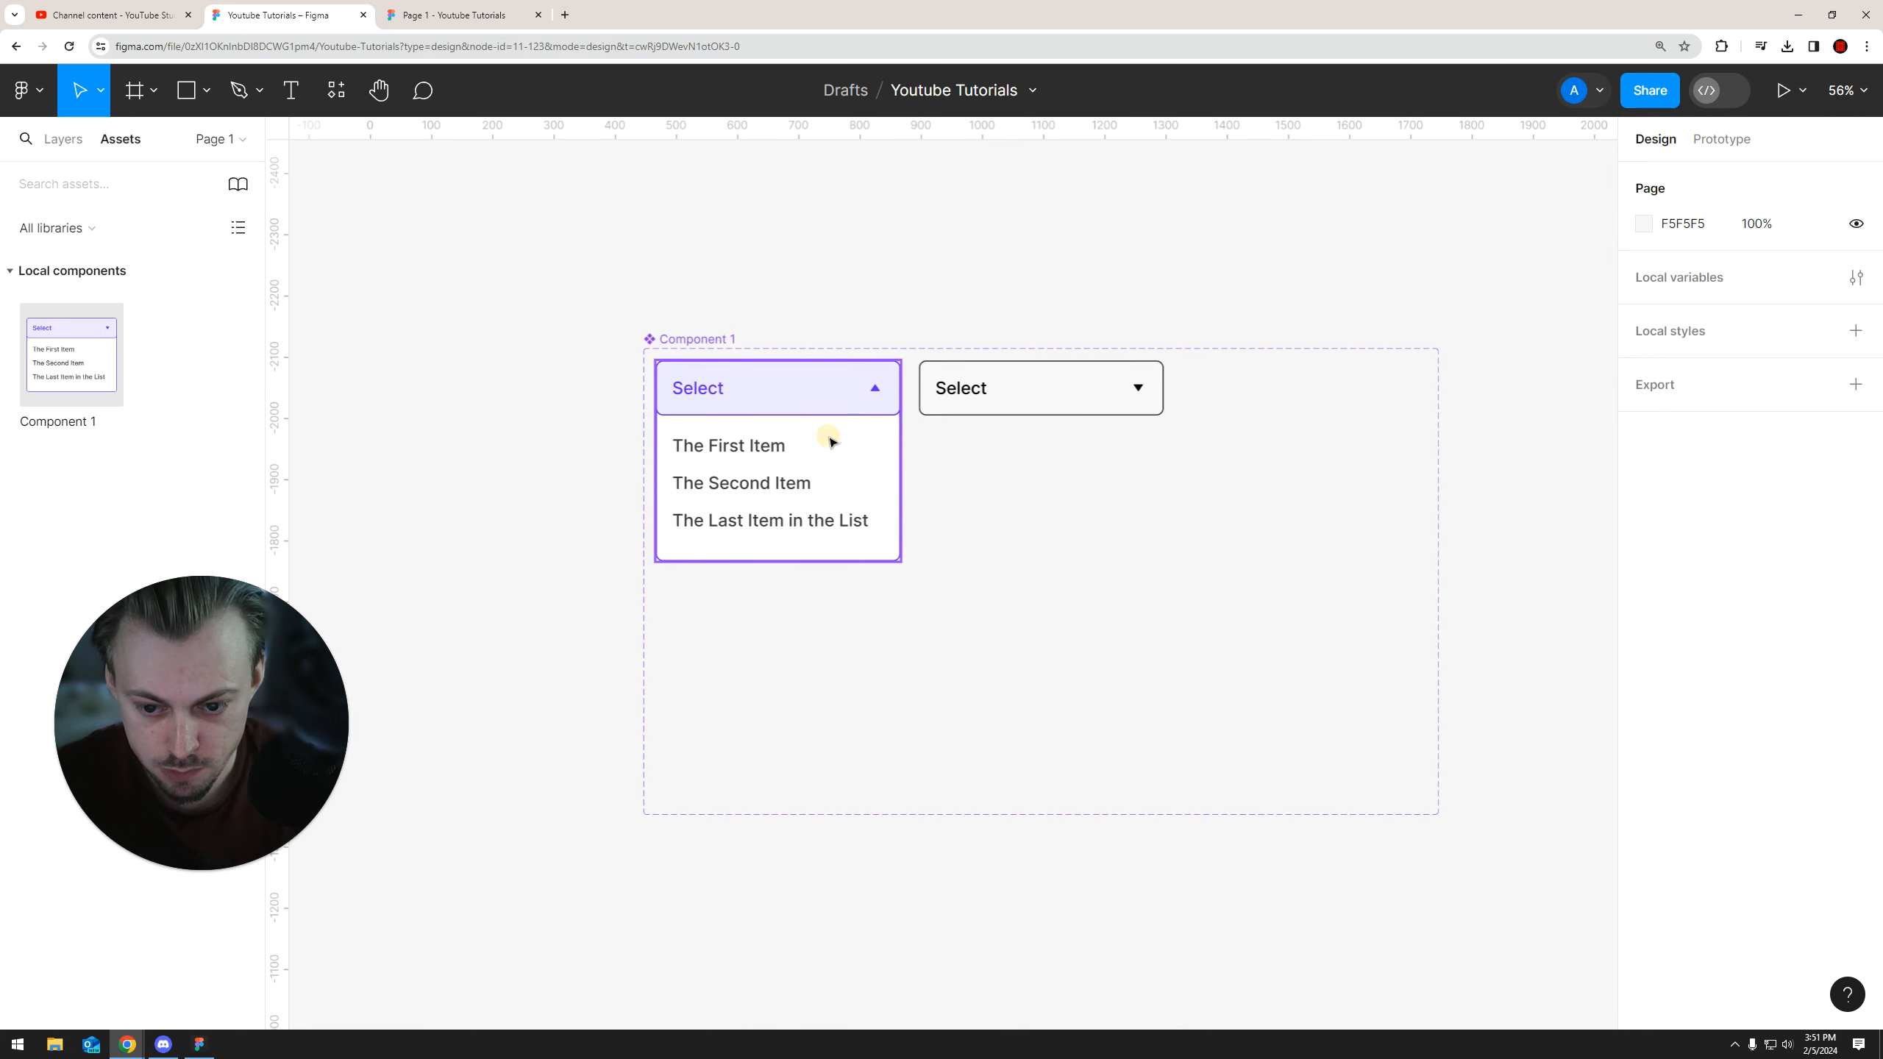
drag(846, 437, 823, 646)
scroll(1021, 531, up, 2)
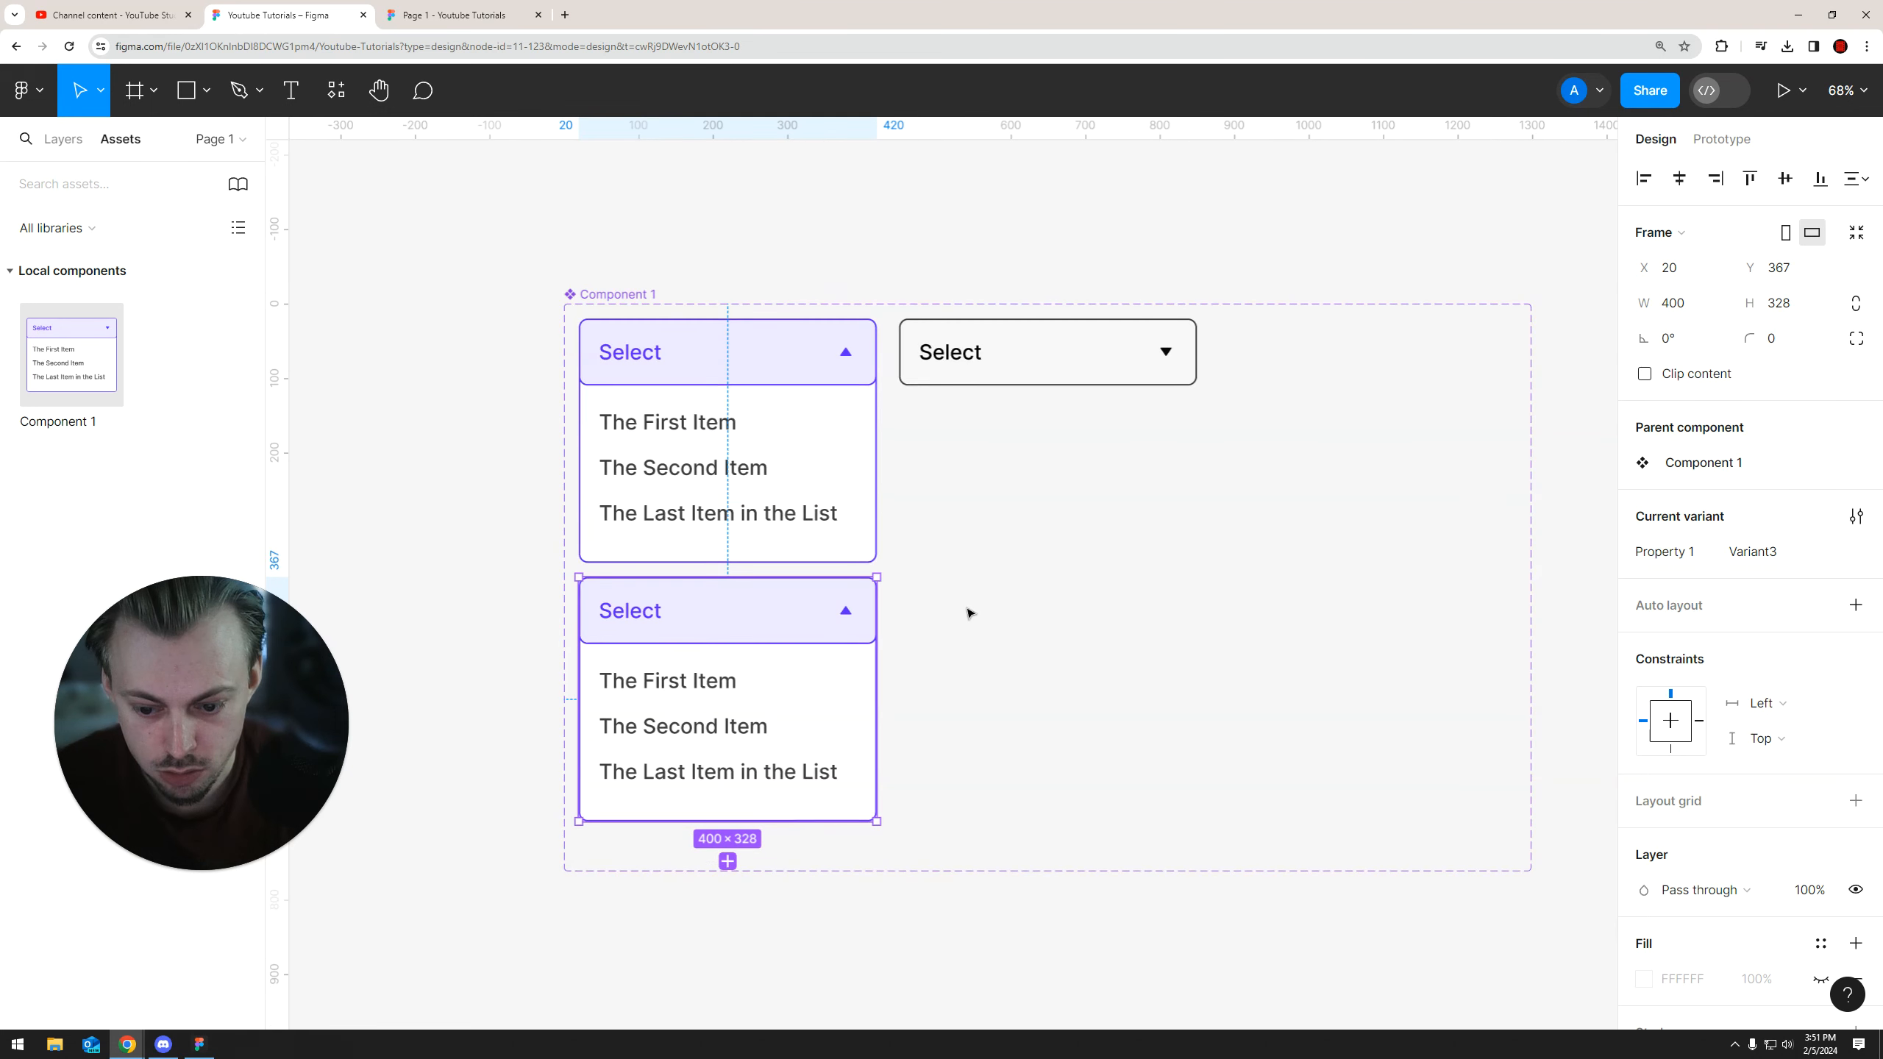
Change the fill of "The First Item" in the lower open variant to the document's purple (5E26FF)
double_click(687, 693)
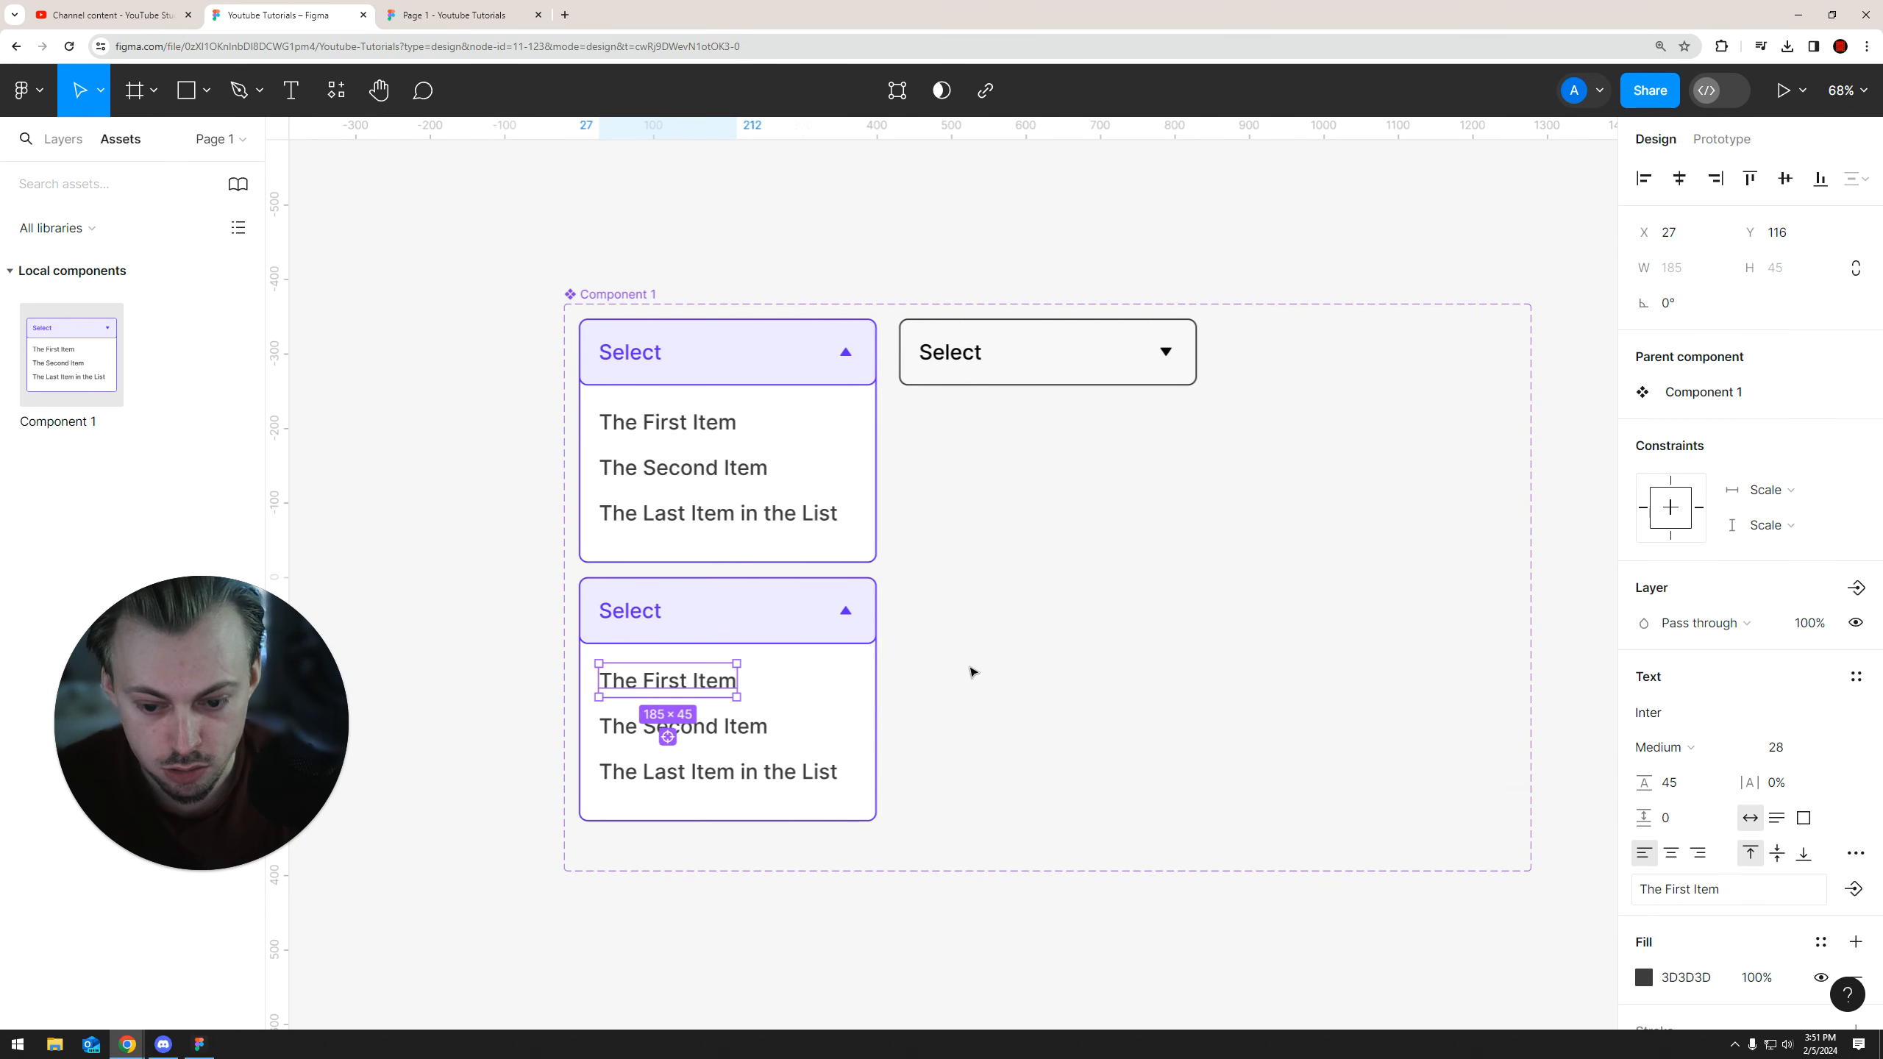
scroll(994, 653, down, 1)
scroll(994, 652, left, 1)
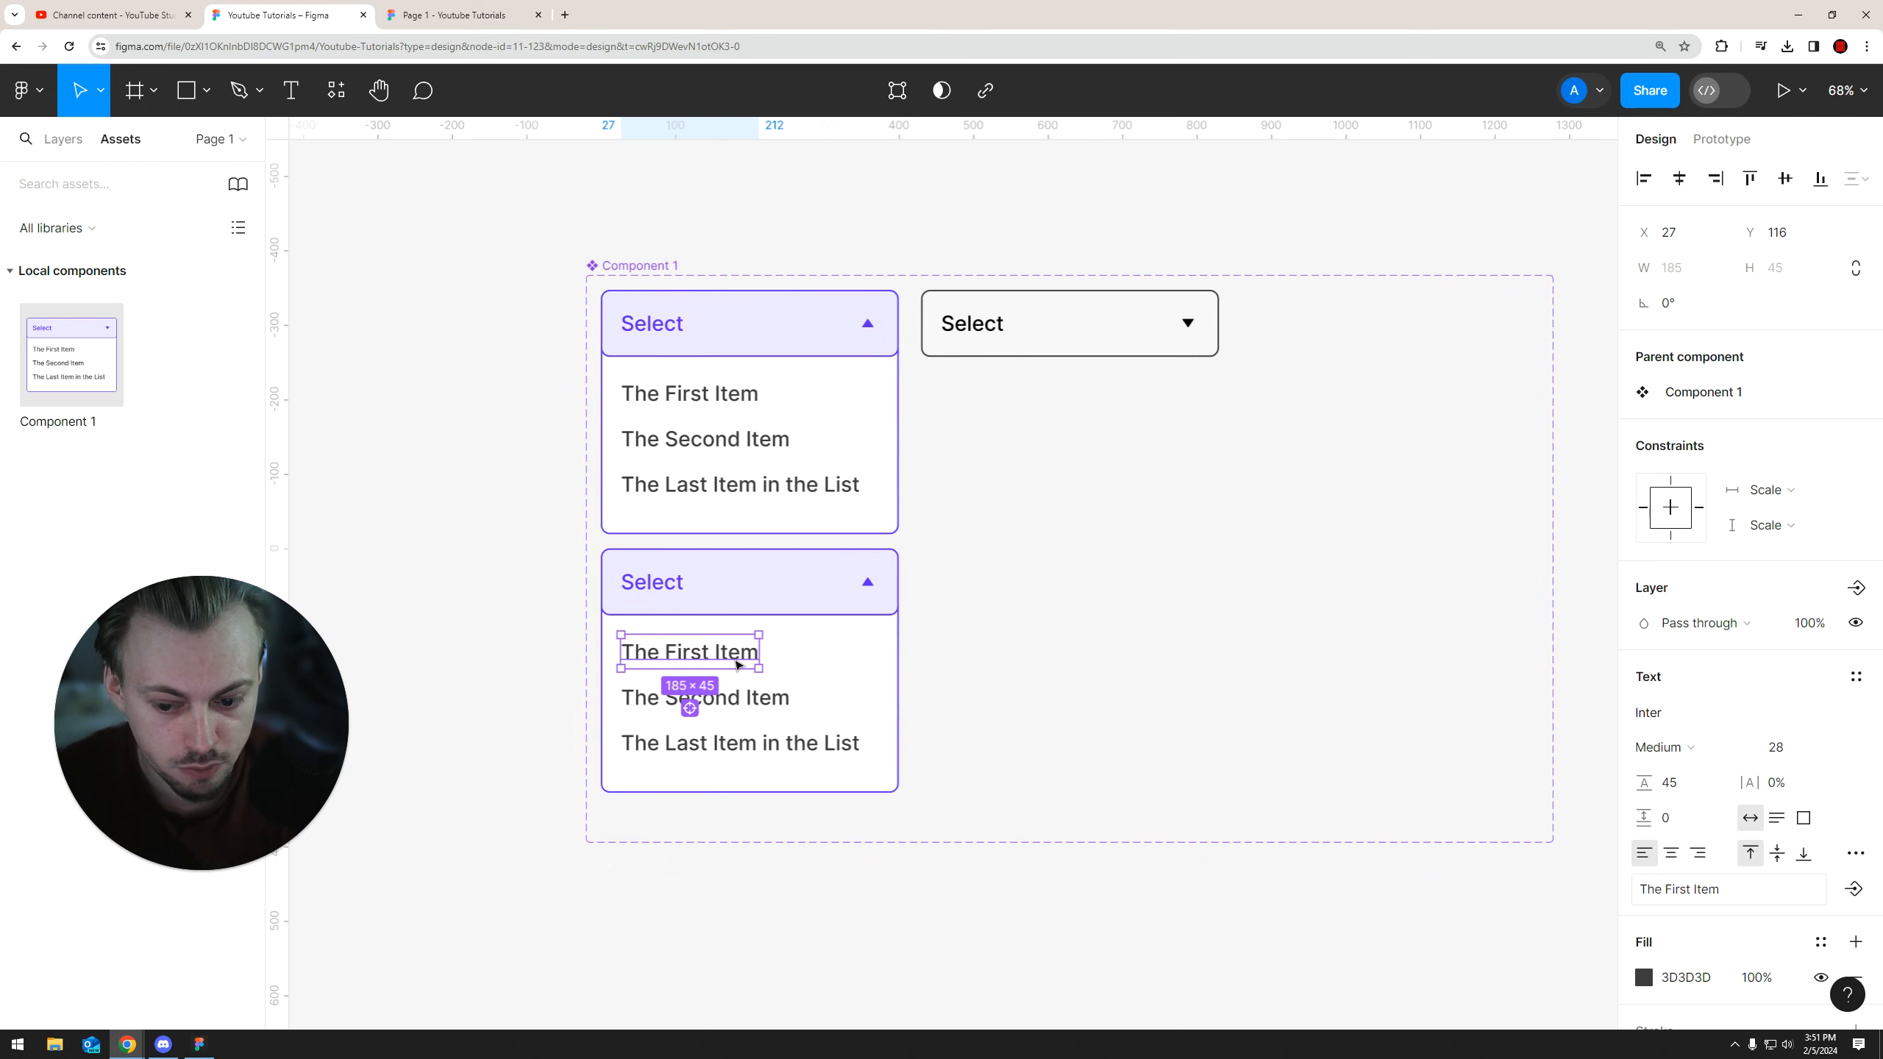
click(1644, 977)
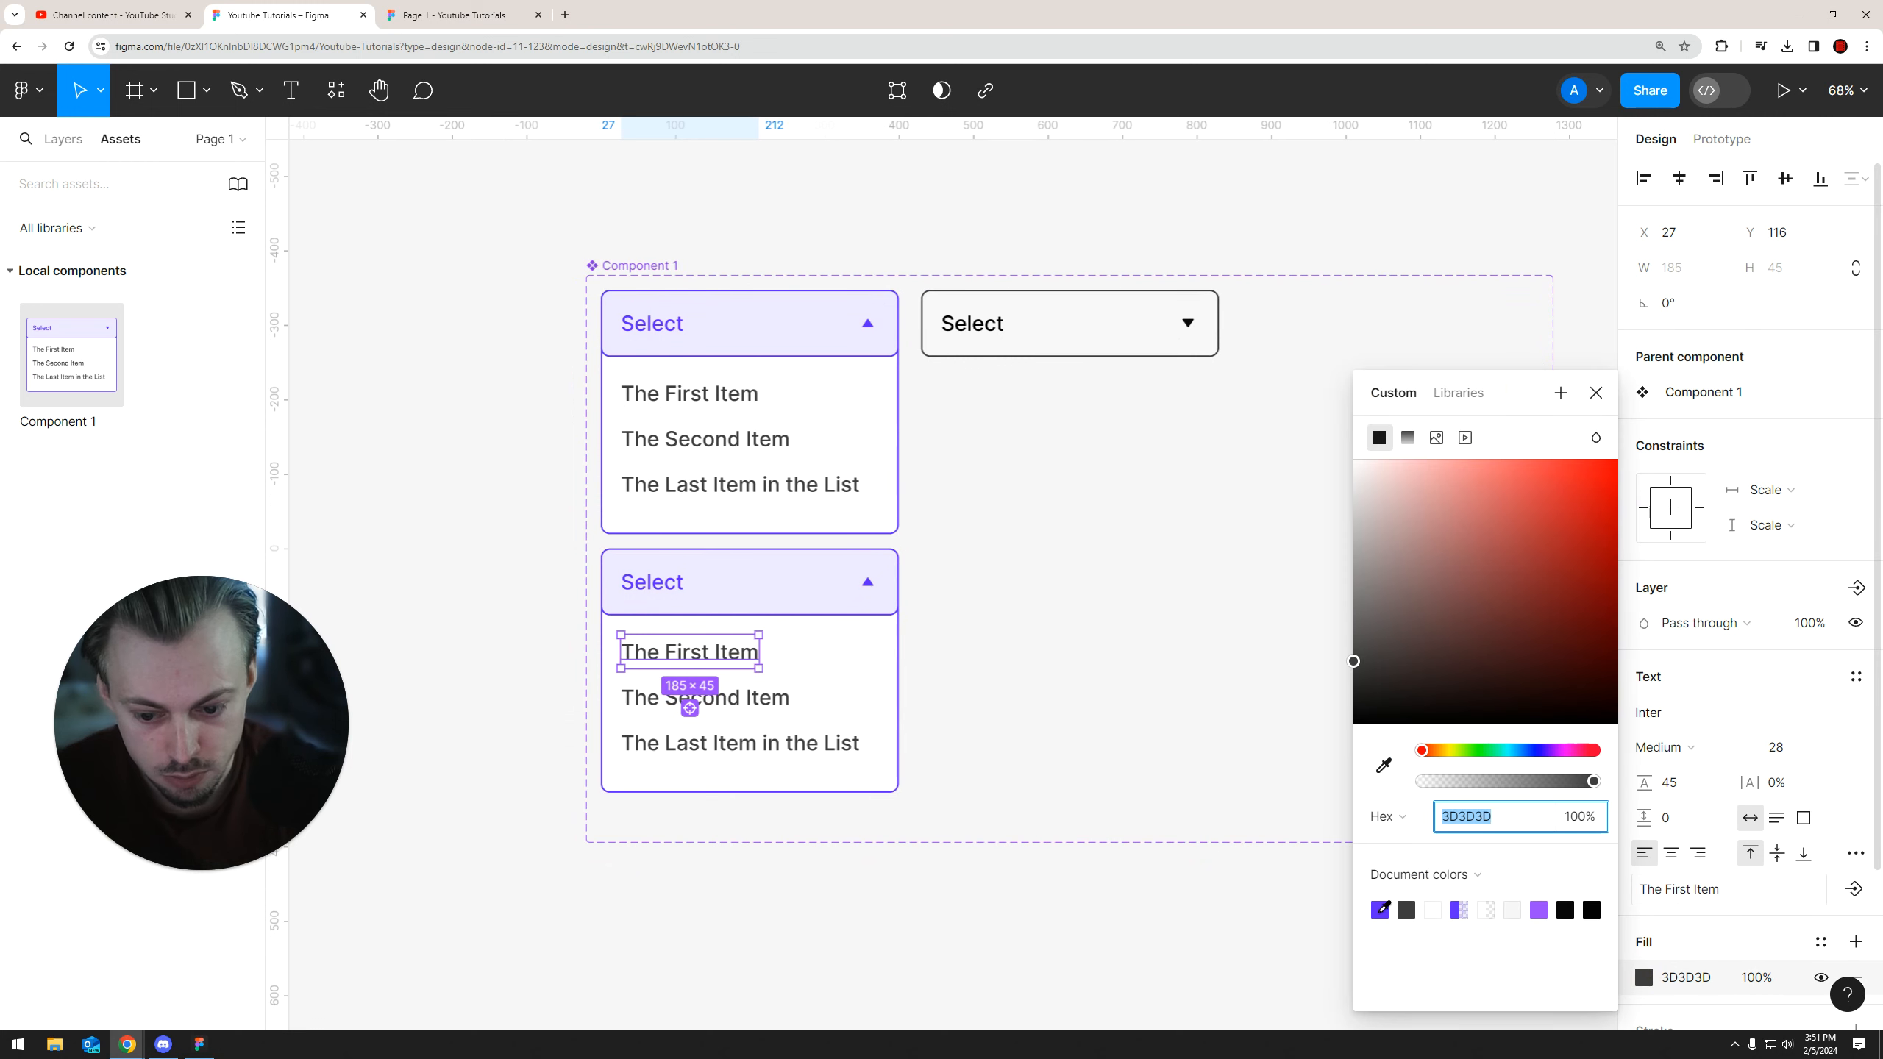
click(1380, 909)
click(904, 883)
Duplicate the variant with the purple first item beside itself at X 450, Y 367
click(773, 656)
drag(707, 614, 1027, 614)
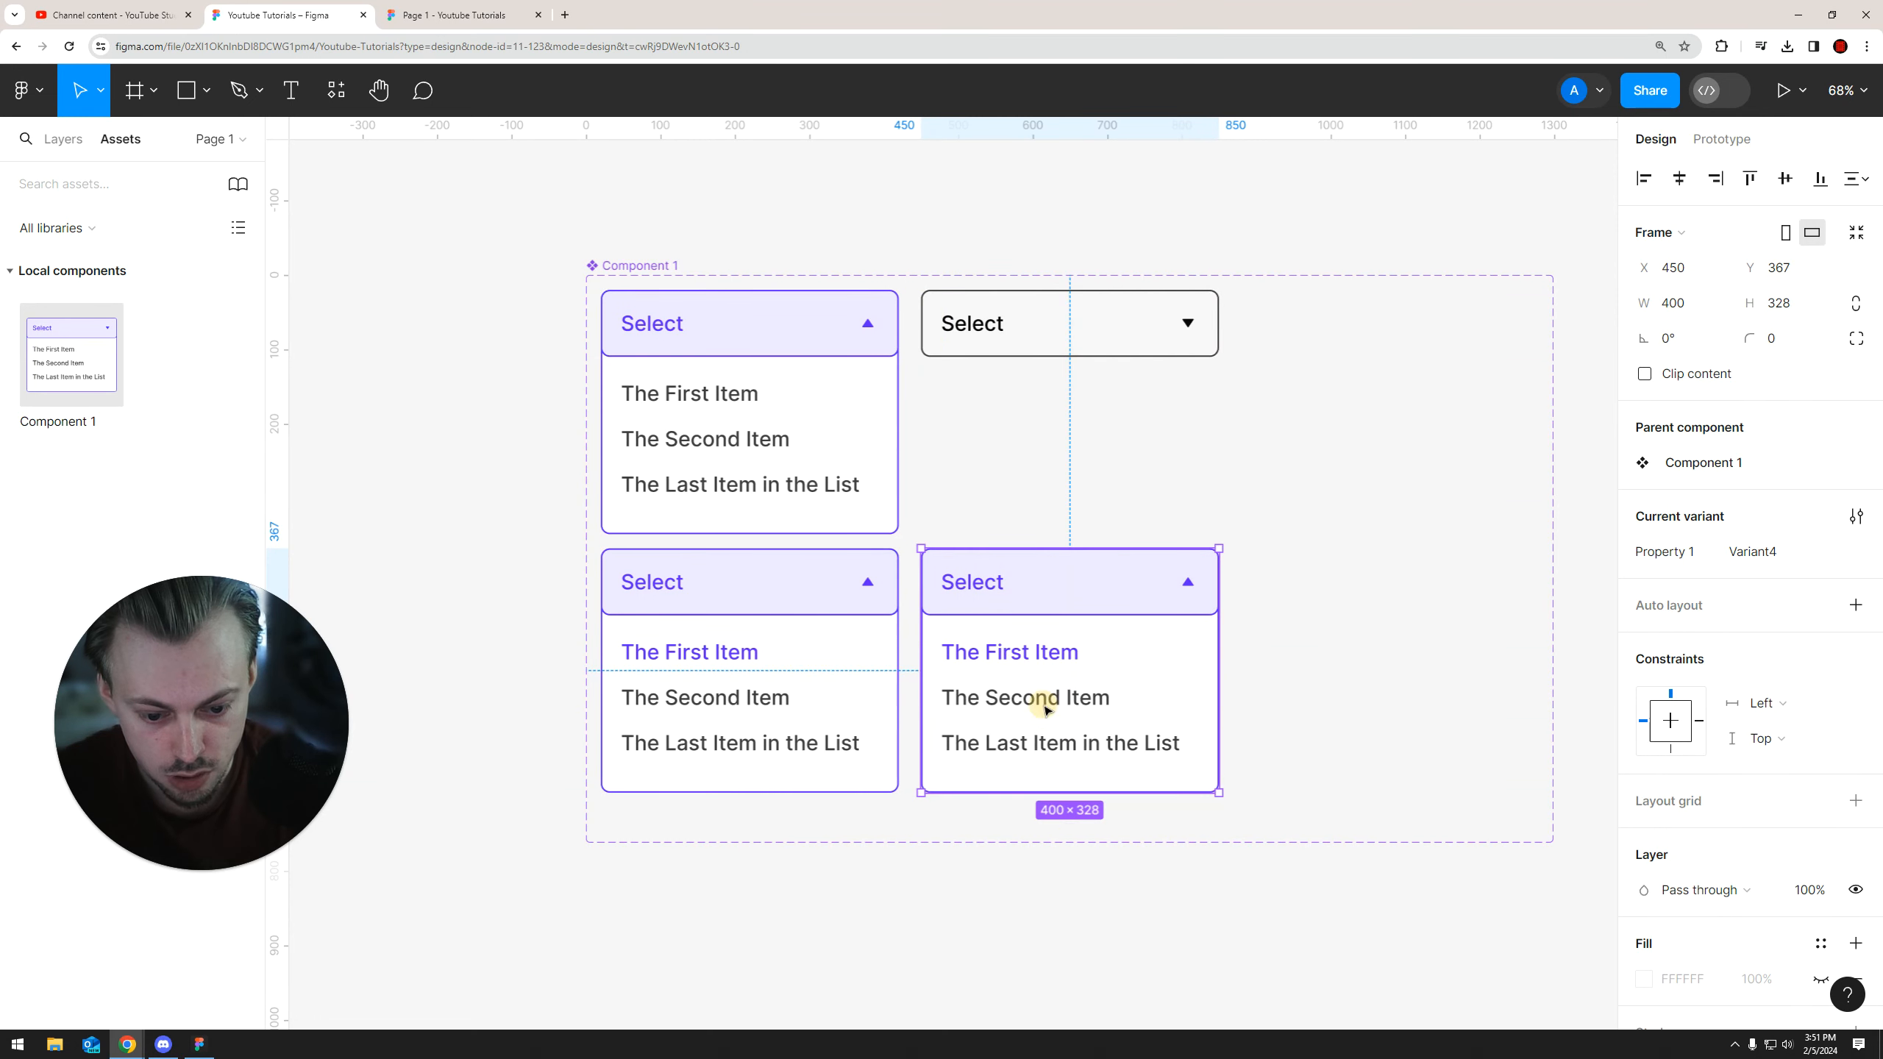
In the second lower open variant, change "The First Item" to dark gray 3D3D3D and "The Second Item" to the document's purple
click(1041, 654)
click(1643, 977)
click(1407, 909)
click(1060, 699)
click(1643, 978)
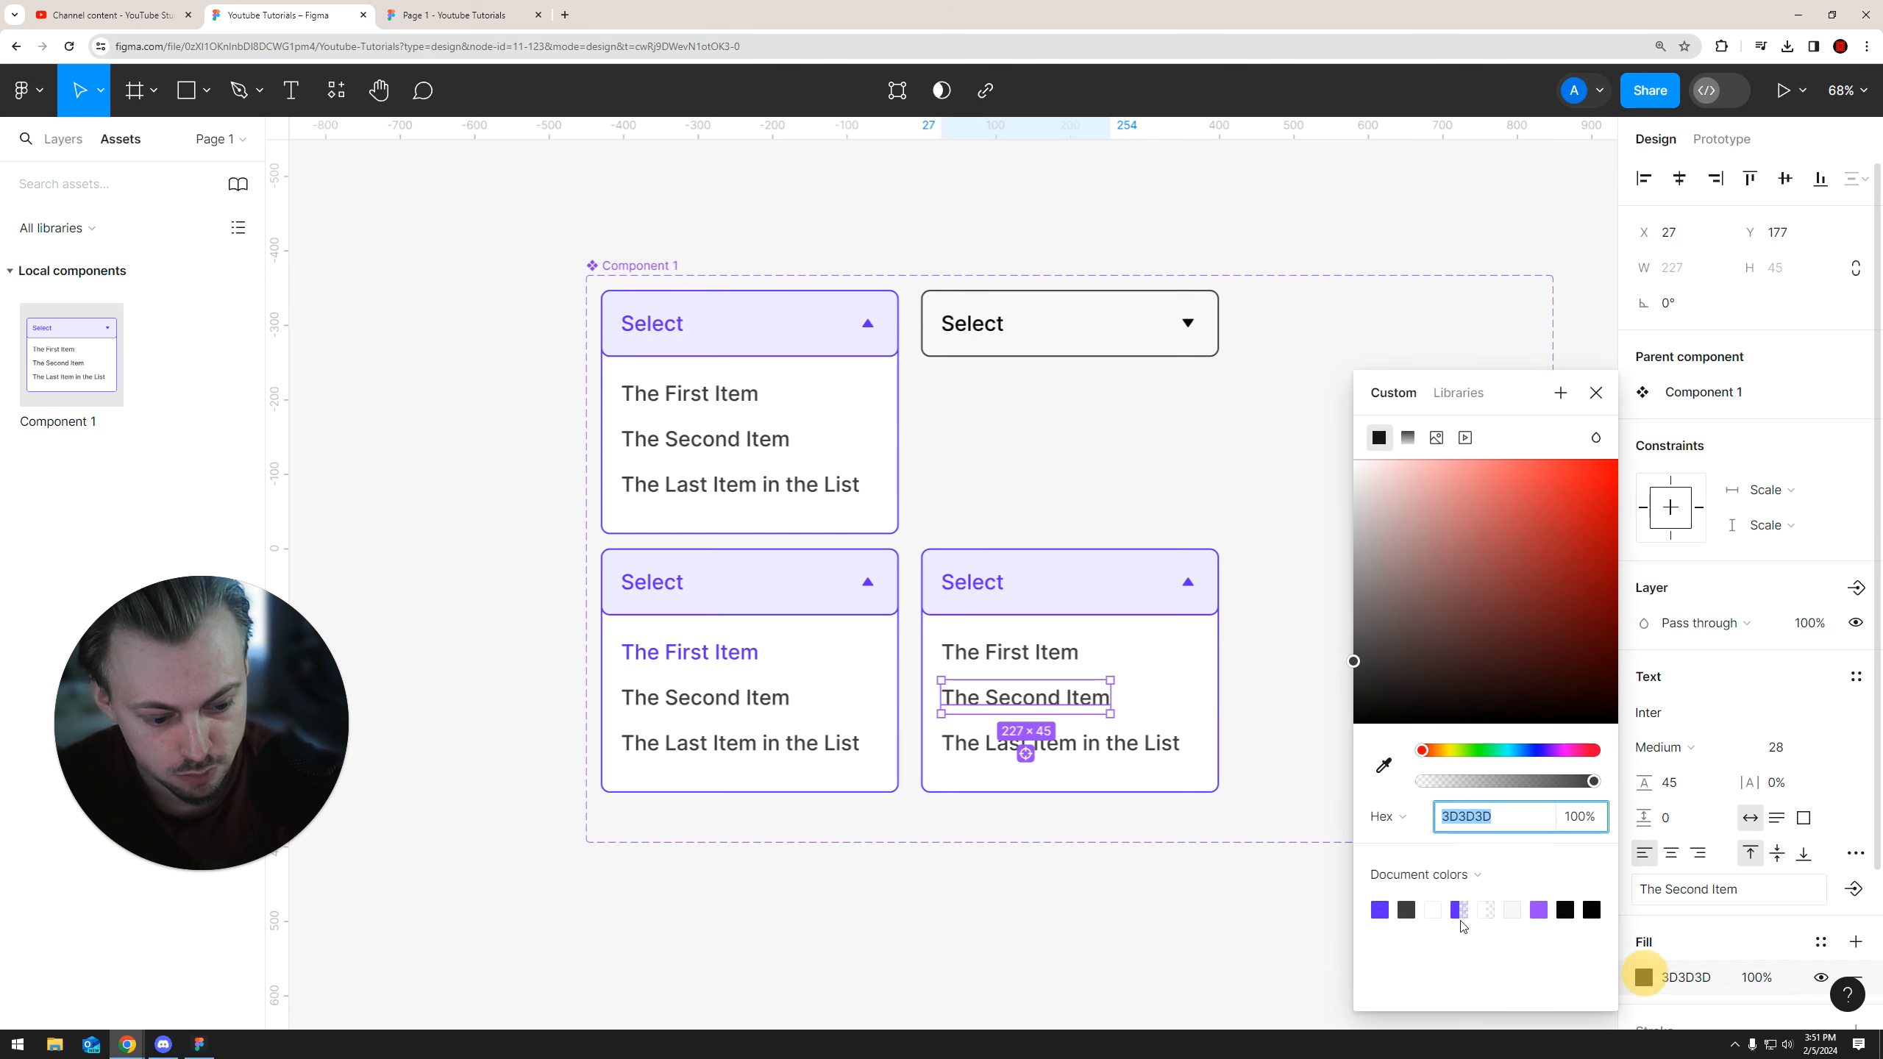
click(1459, 909)
click(1151, 936)
Duplicate the original open variant as the third one in the lower row and widen the component set around it
drag(756, 496, 1327, 671)
drag(1038, 450, 870, 416)
click(579, 148)
click(471, 230)
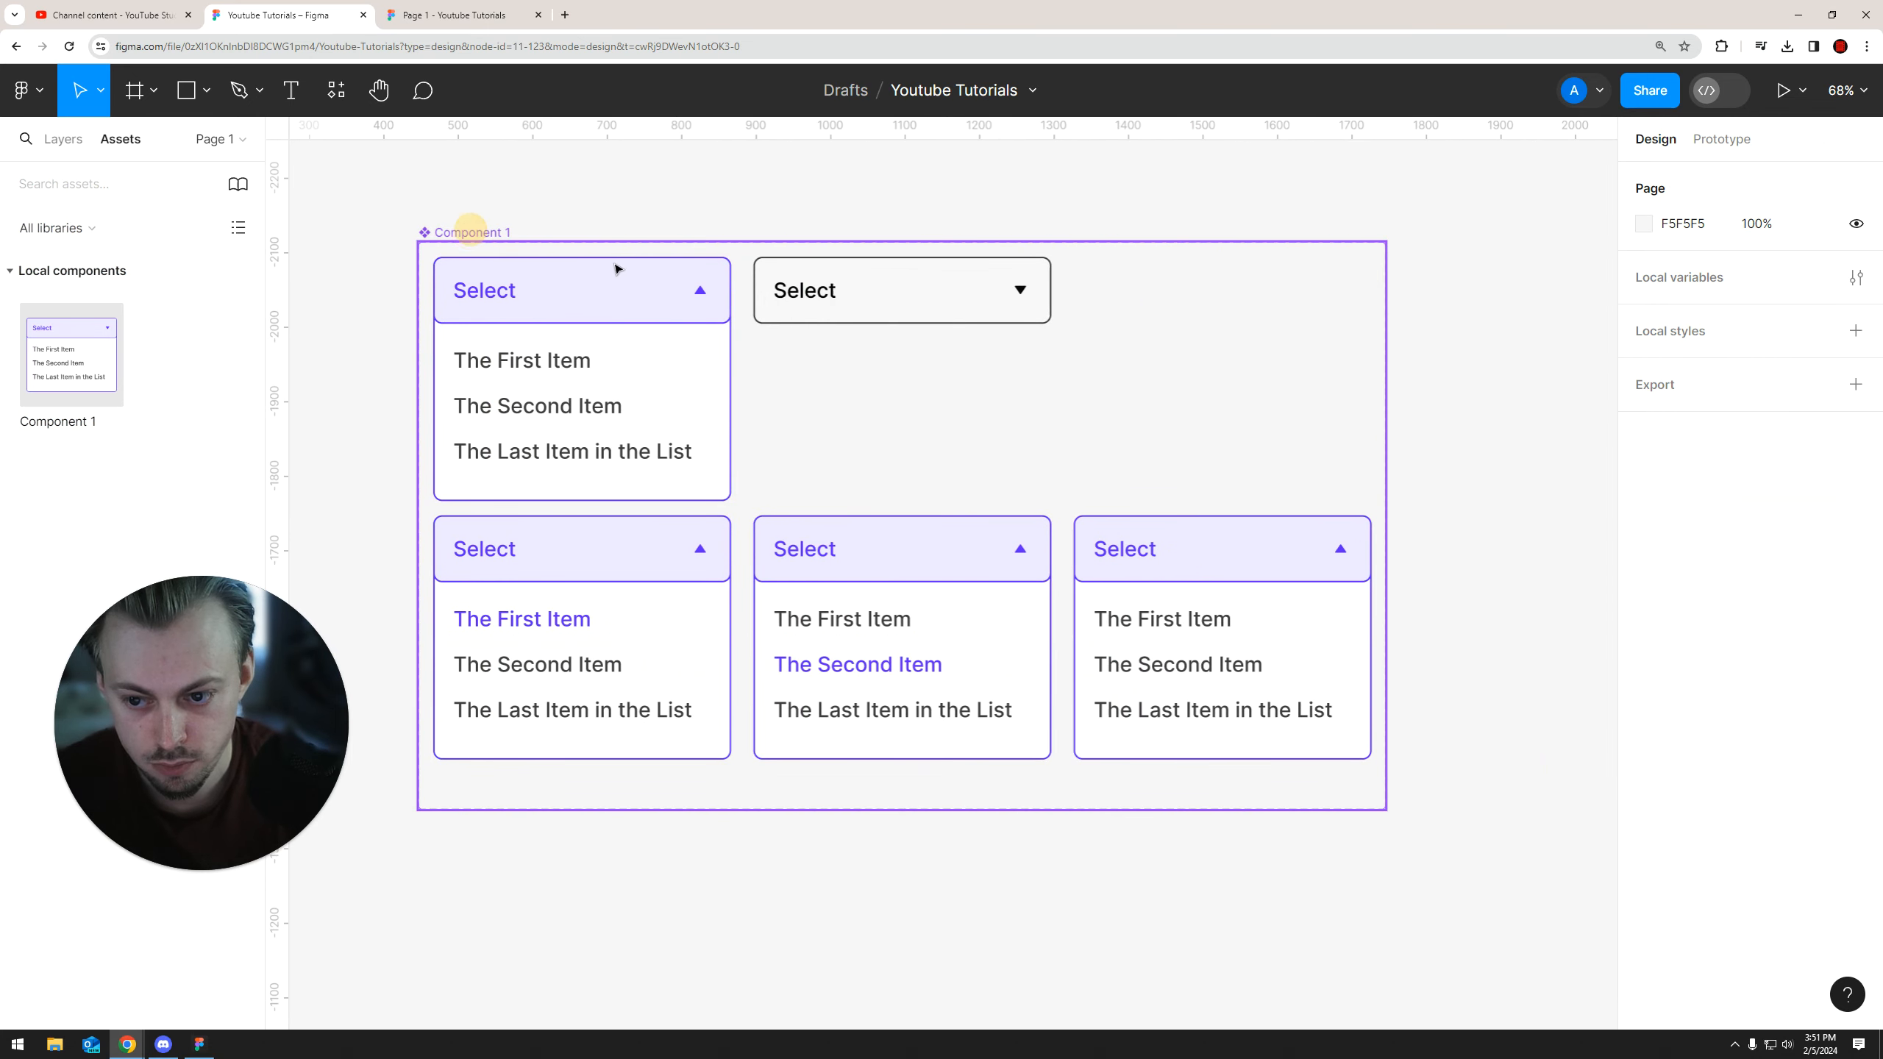
drag(1388, 455, 1481, 456)
Change the fill of "The Last Item in the List" in the third lower variant to the document's purple (5E26FF)
ctrl+click(1222, 709)
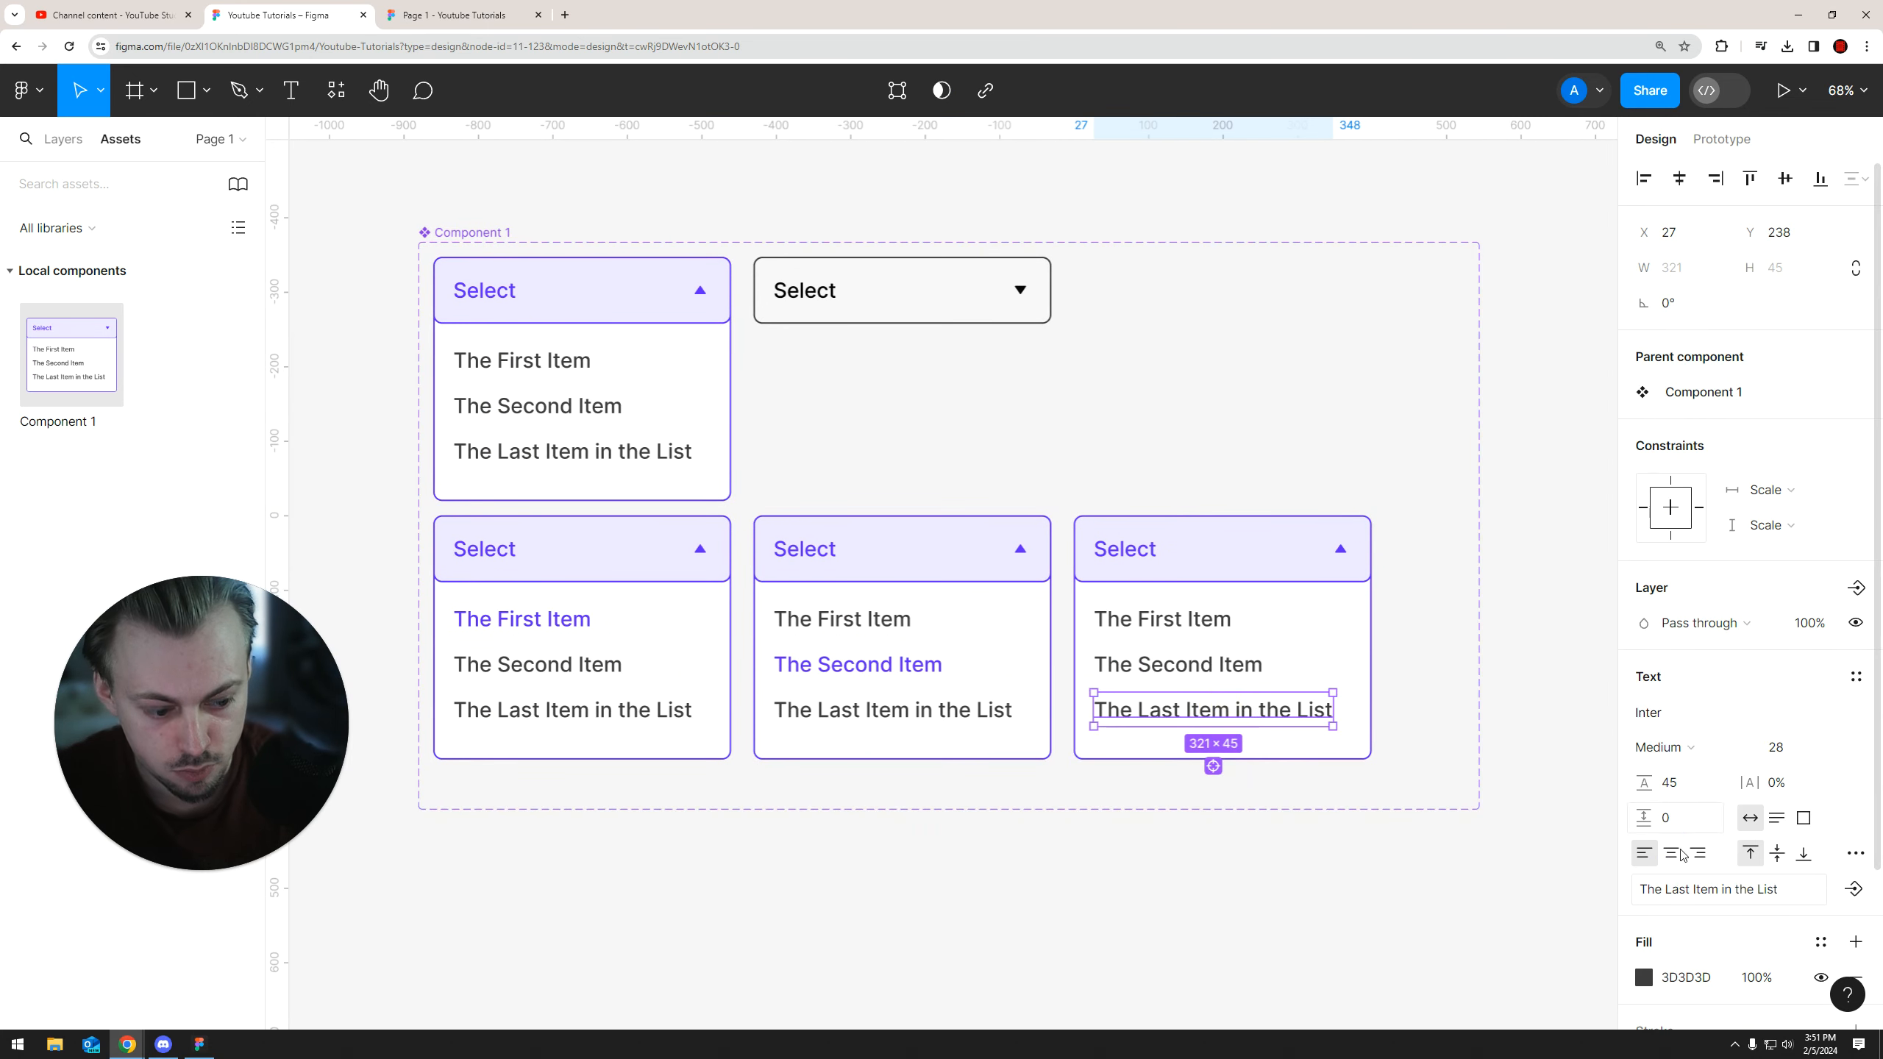
click(1642, 979)
click(1380, 909)
click(1146, 892)
drag(1145, 890, 1108, 975)
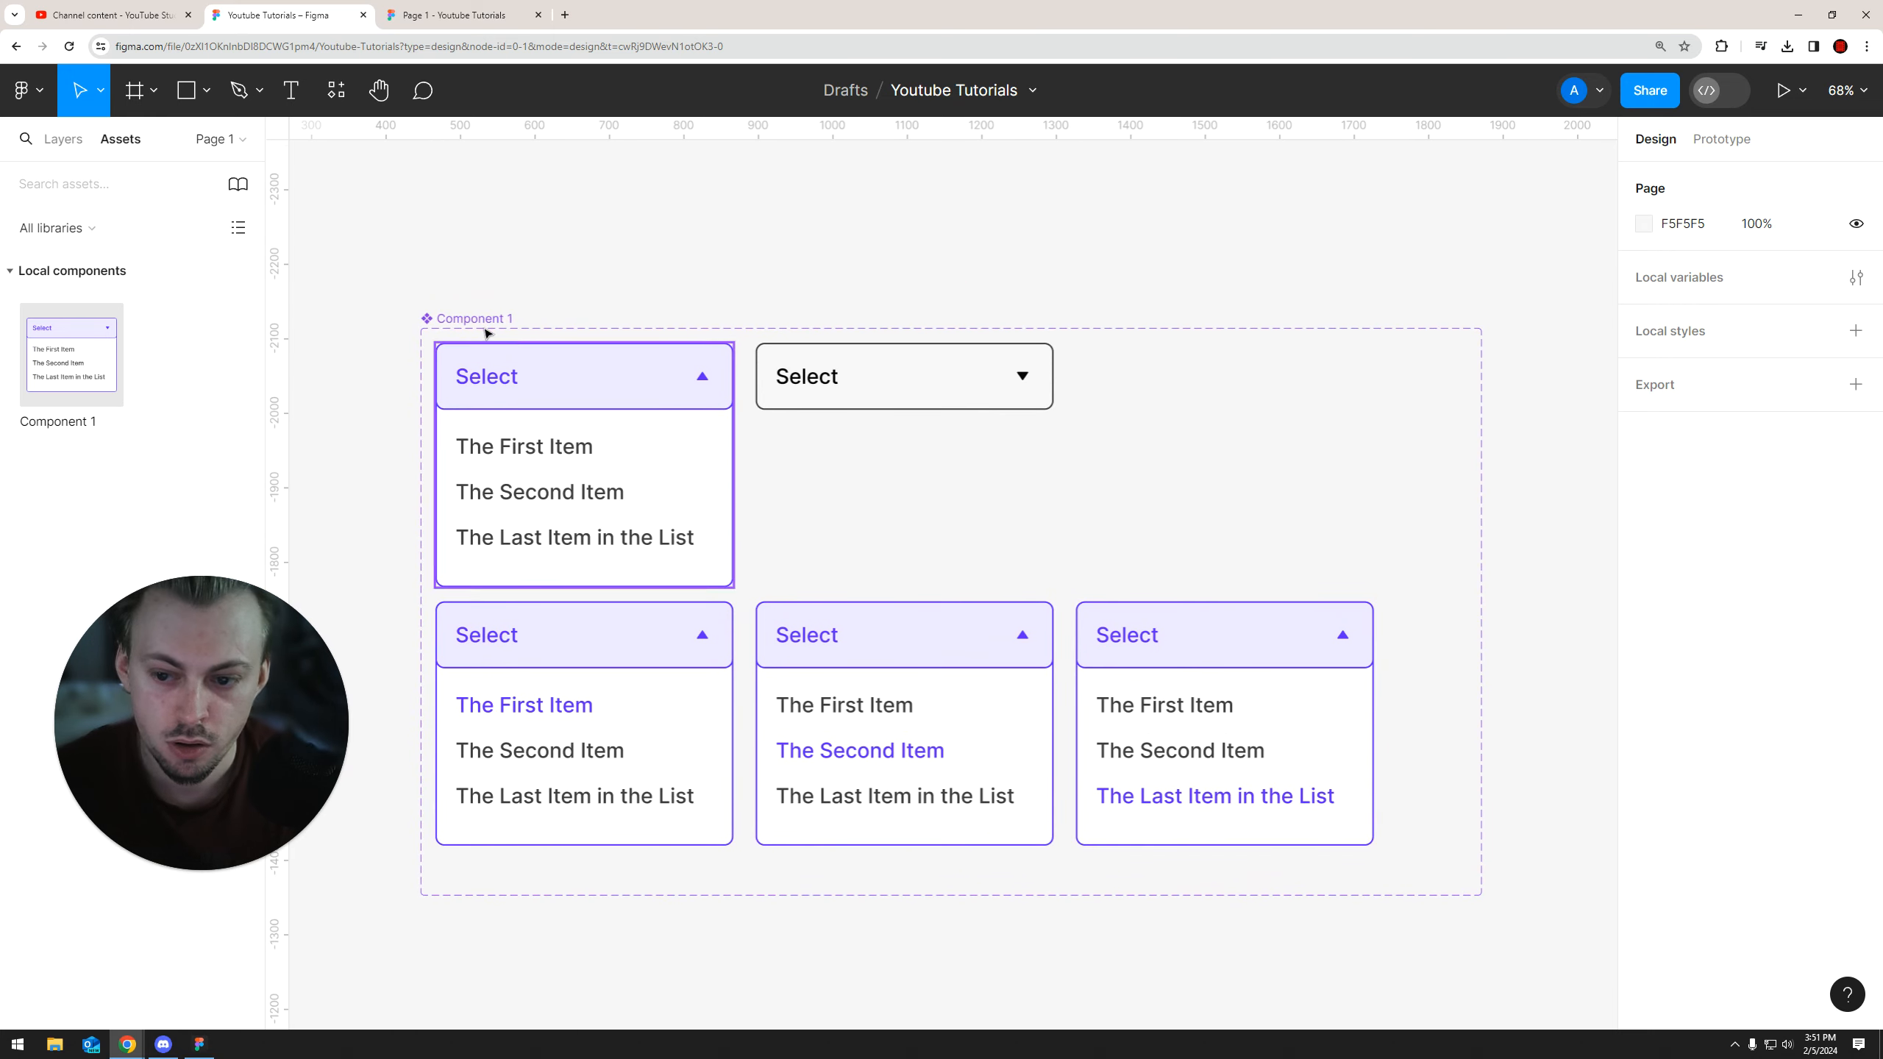
Widen the component set to about 2319 to make room for more closed variants in the upper row
click(456, 319)
scroll(631, 297, down, 3)
drag(1150, 466, 1439, 471)
click(897, 234)
scroll(966, 328, up, 3)
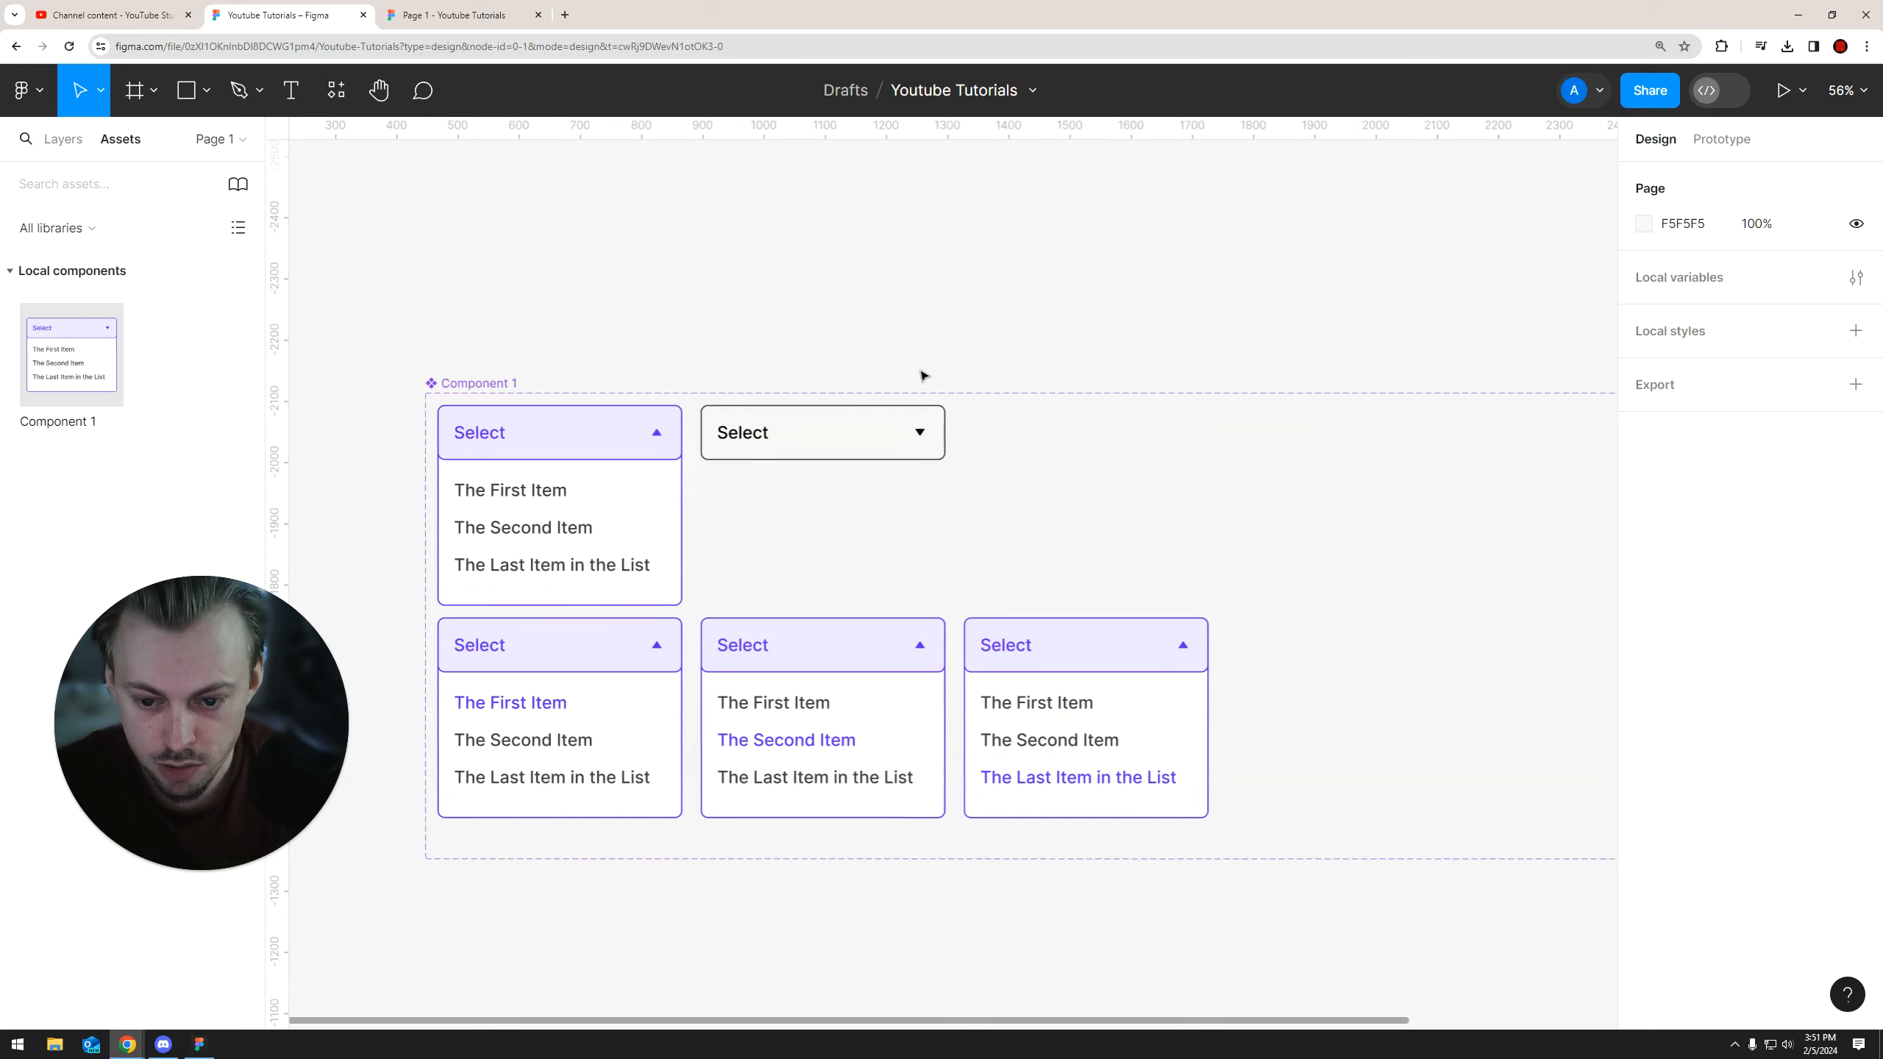
drag(921, 376, 889, 354)
Change the fill of the "Select" text in the closed variant to light gray A8A8A8
click(800, 404)
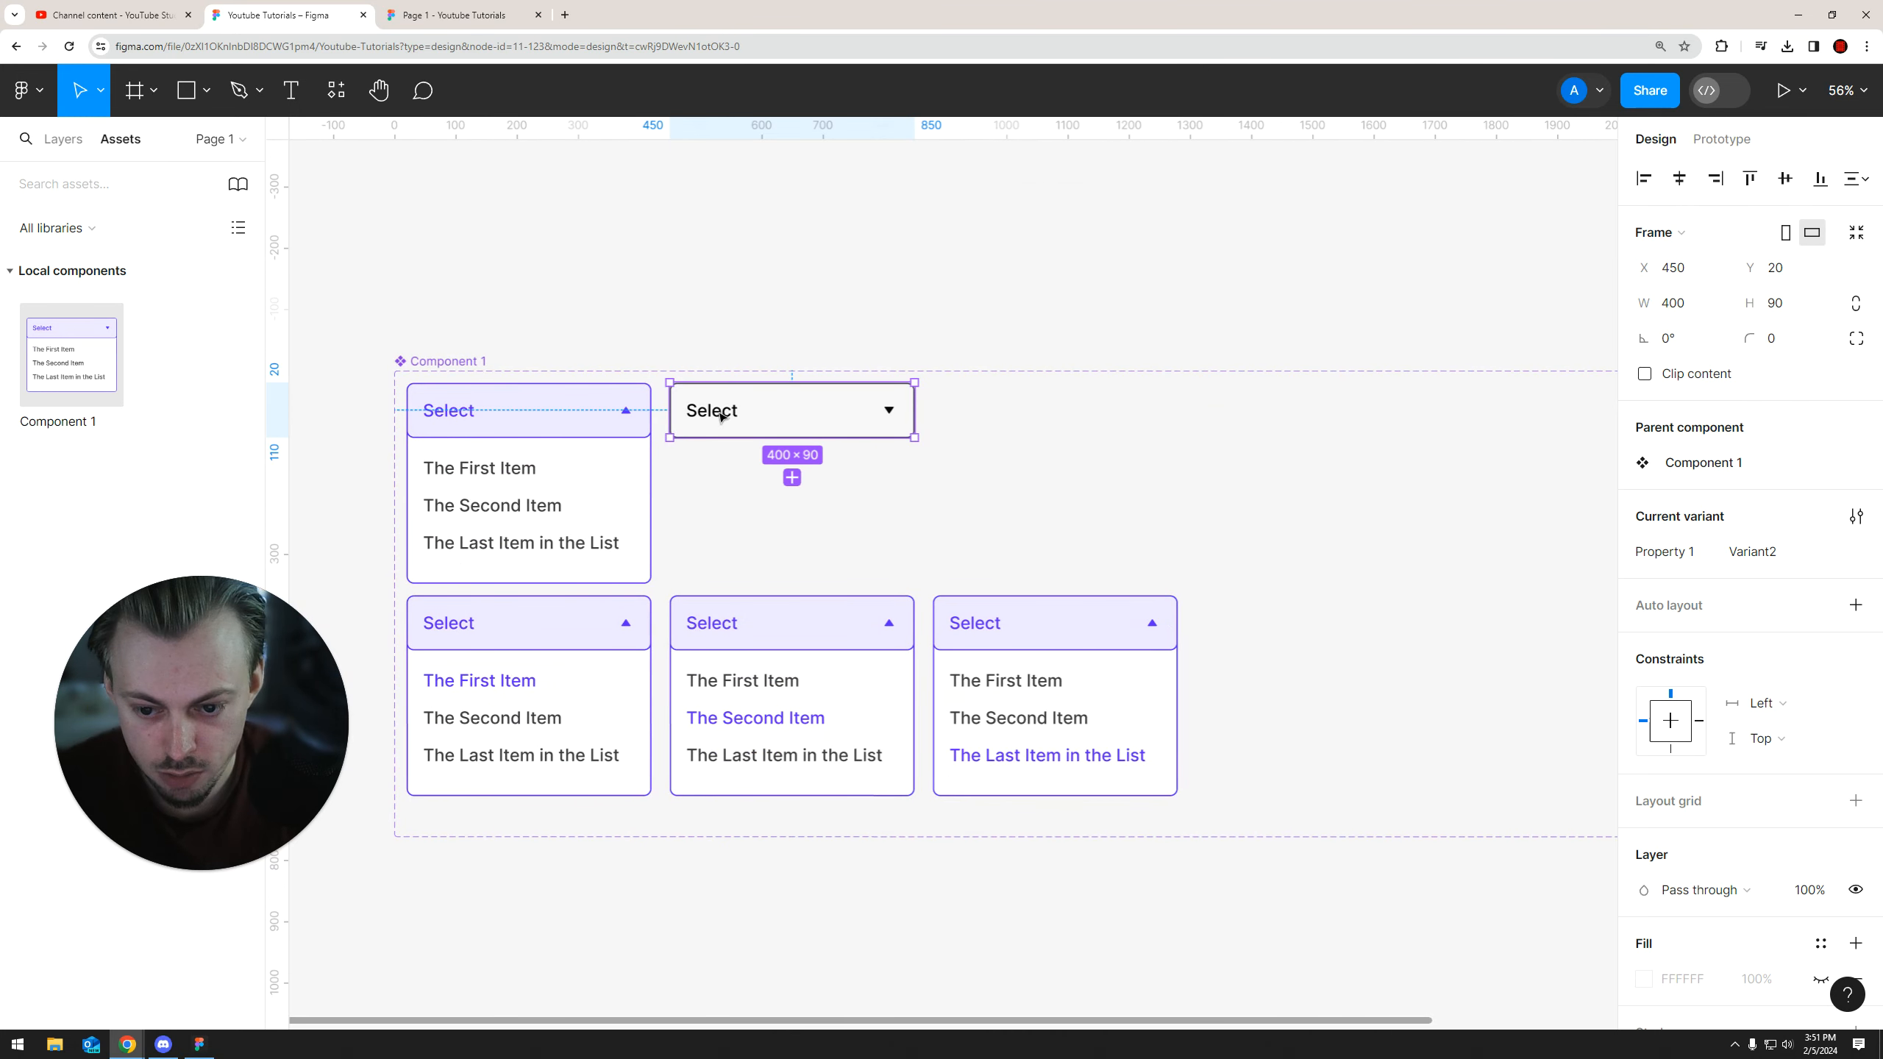
click(751, 339)
double_click(715, 410)
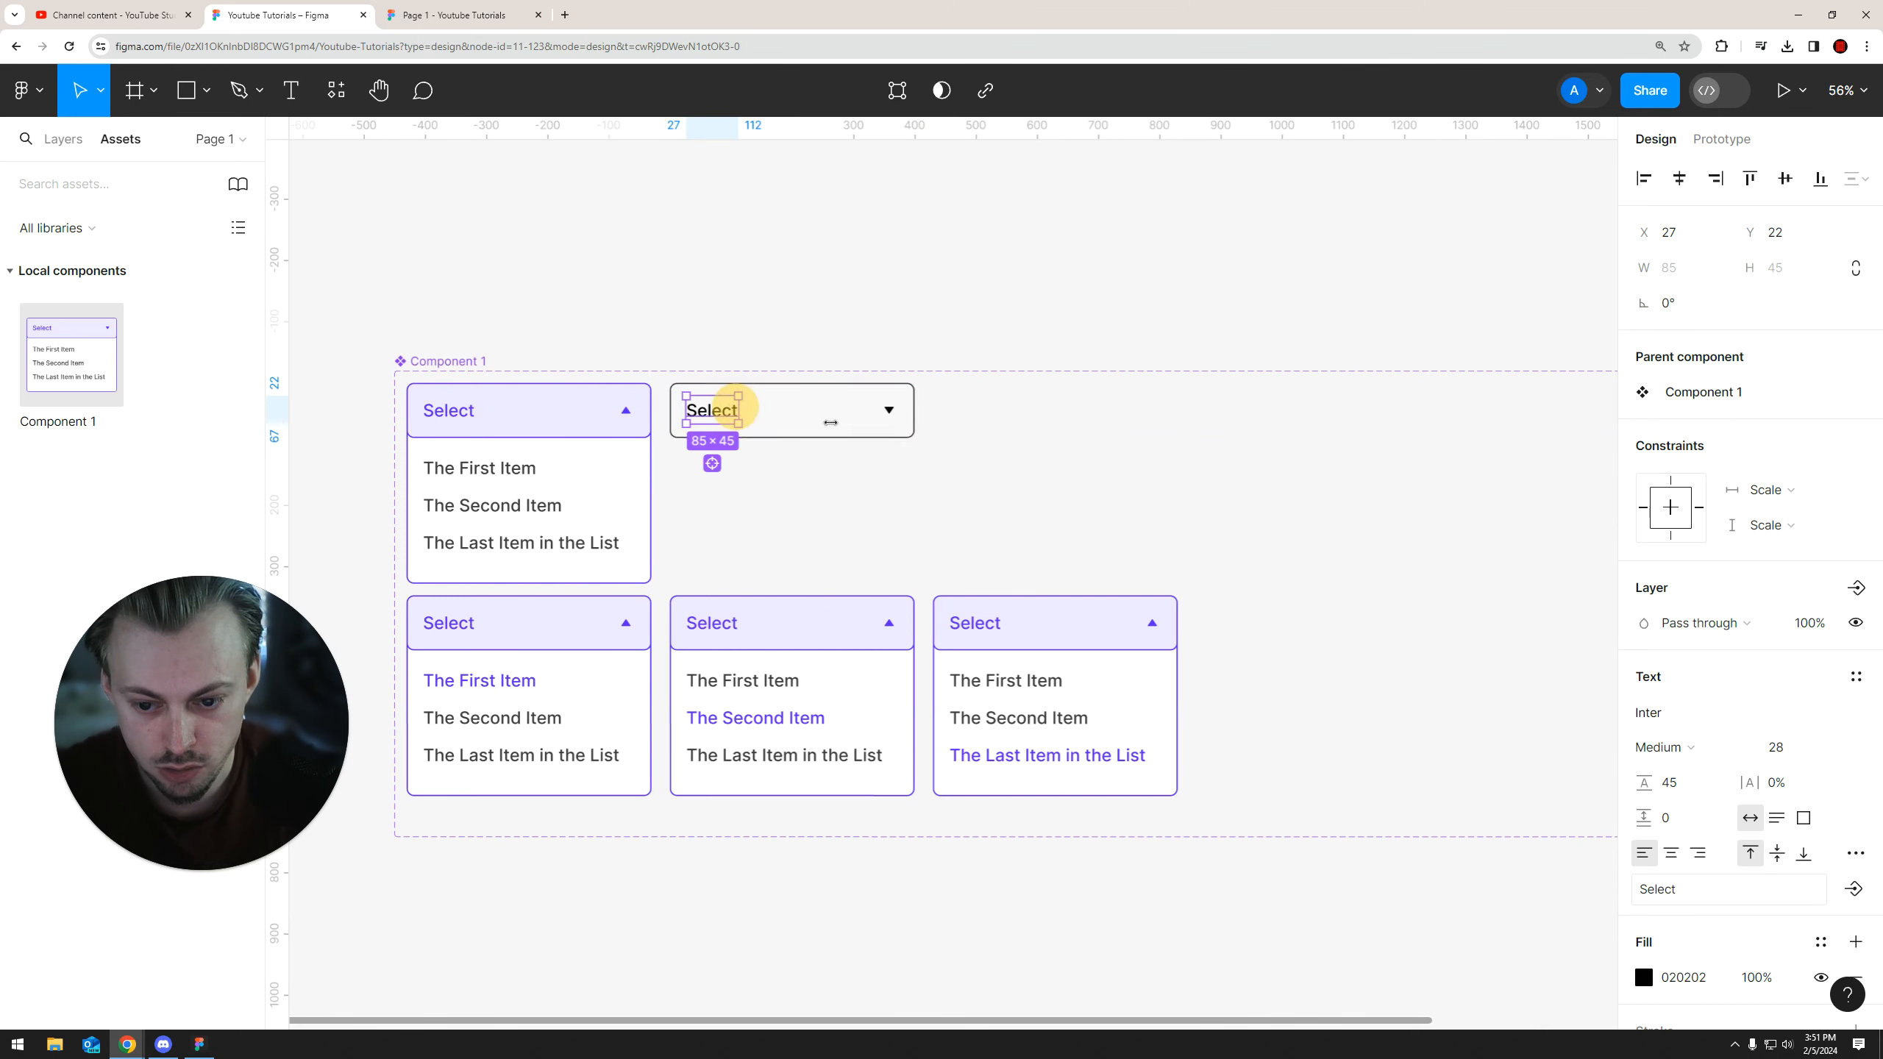
click(1643, 977)
drag(1355, 549, 1352, 550)
click(945, 307)
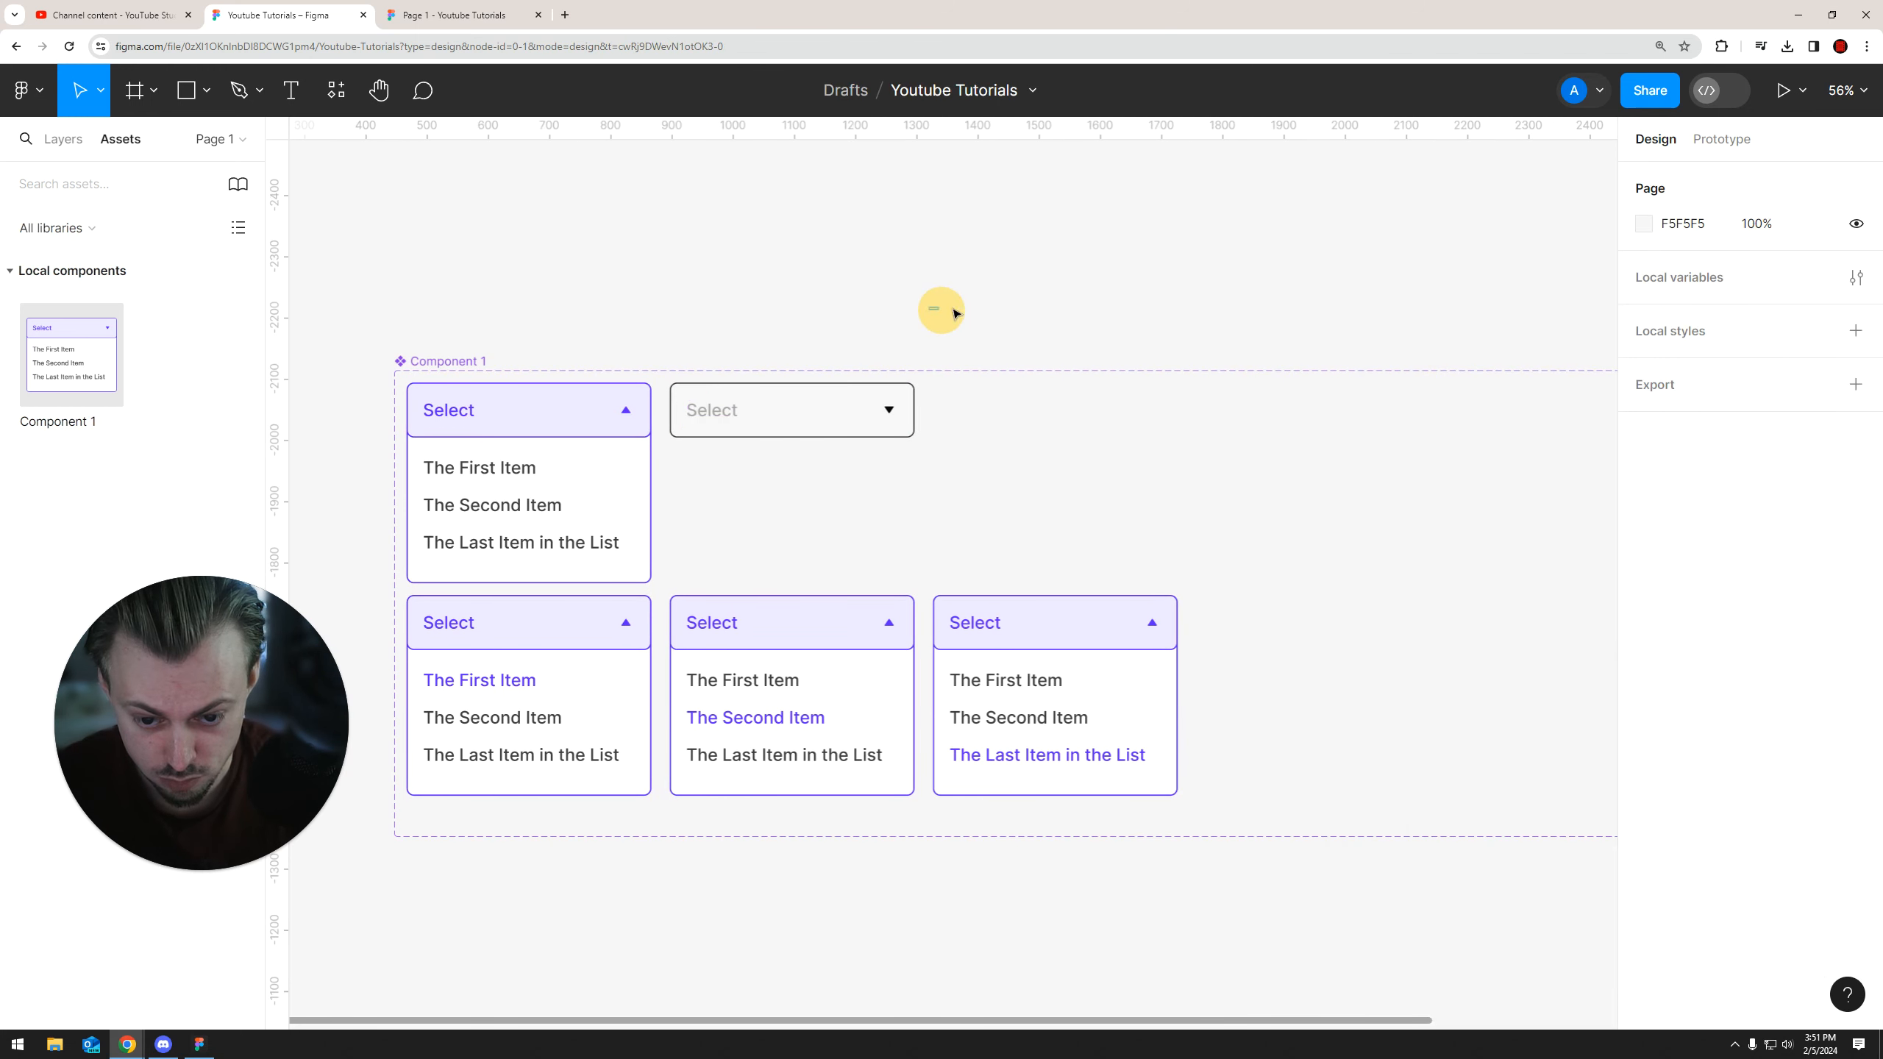
Duplicate the closed variant beside itself and replace the copy's label with "The First Item"
scroll(941, 341, left, 3)
click(901, 393)
drag(845, 397, 1103, 389)
double_click(1078, 401)
double_click(1081, 399)
text(The First Item)
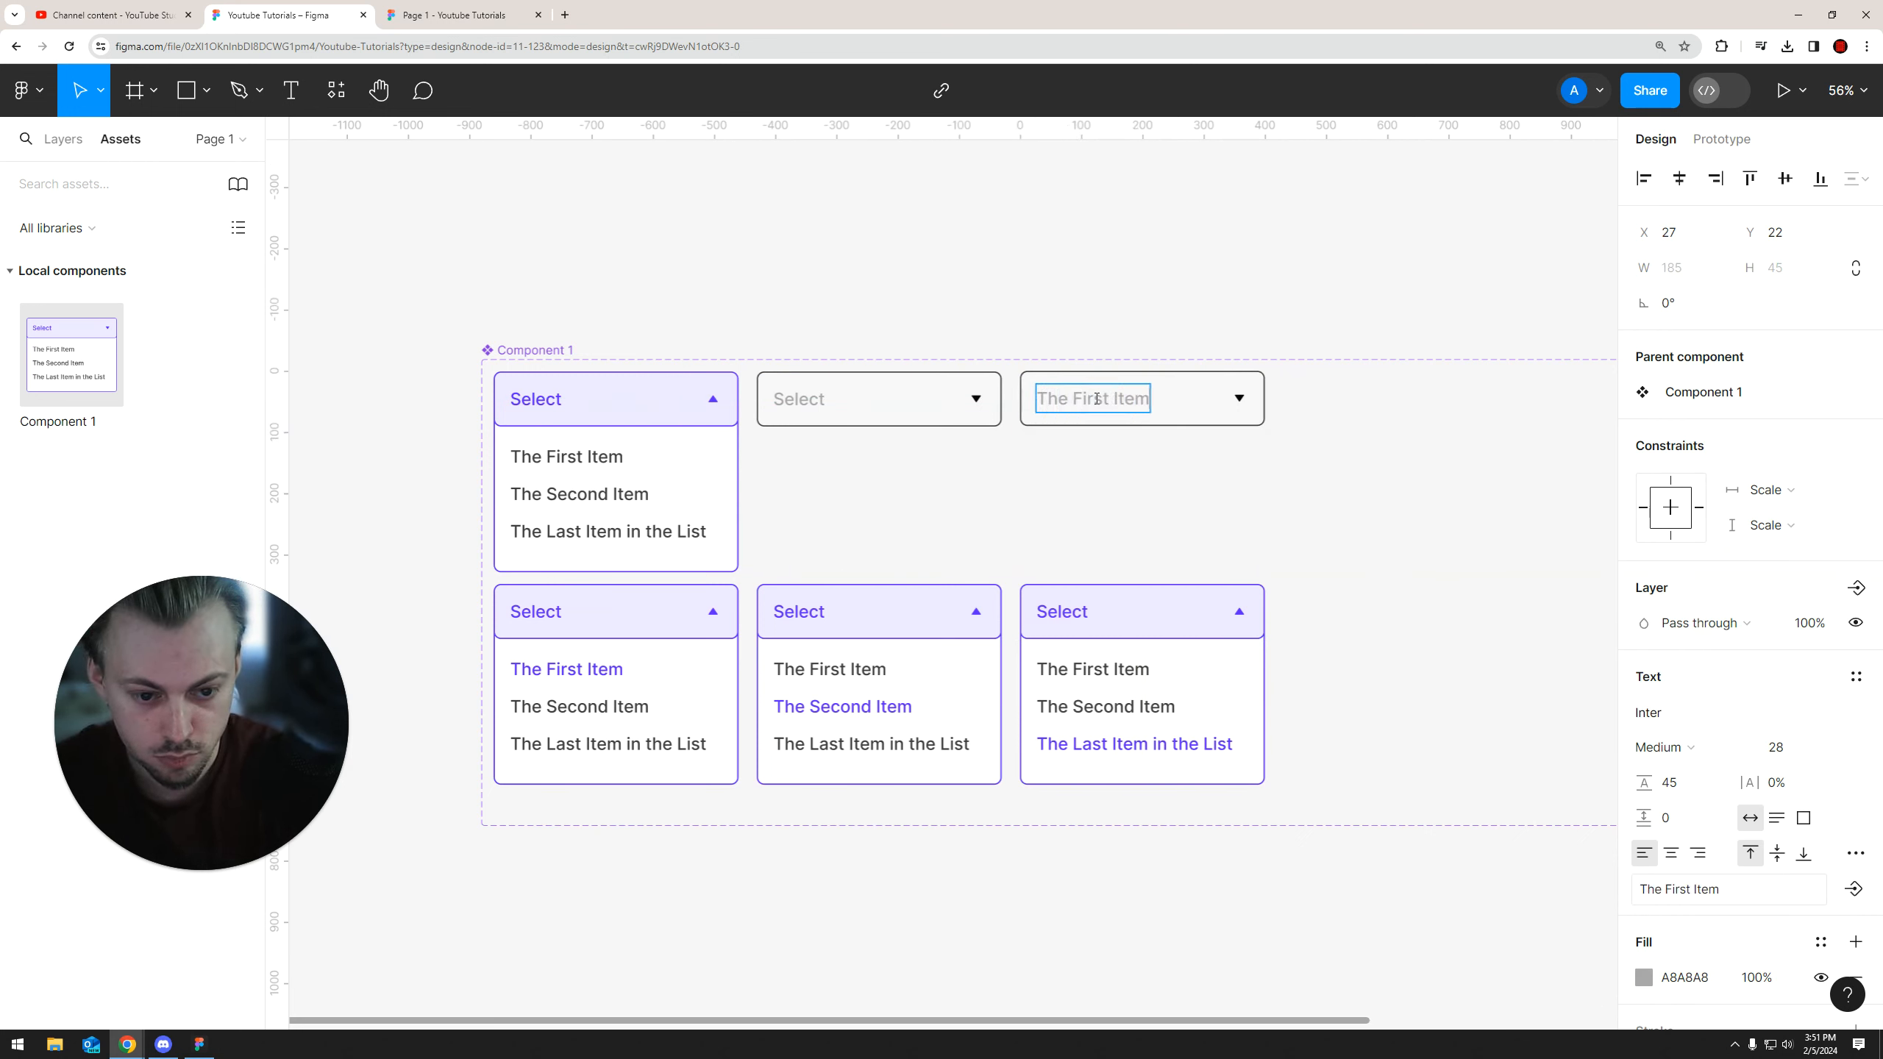
Change the fill of "The First Item" label in the new closed variant to the document's dark gray (3D3D3D)
key(ctrl+a)
click(1644, 977)
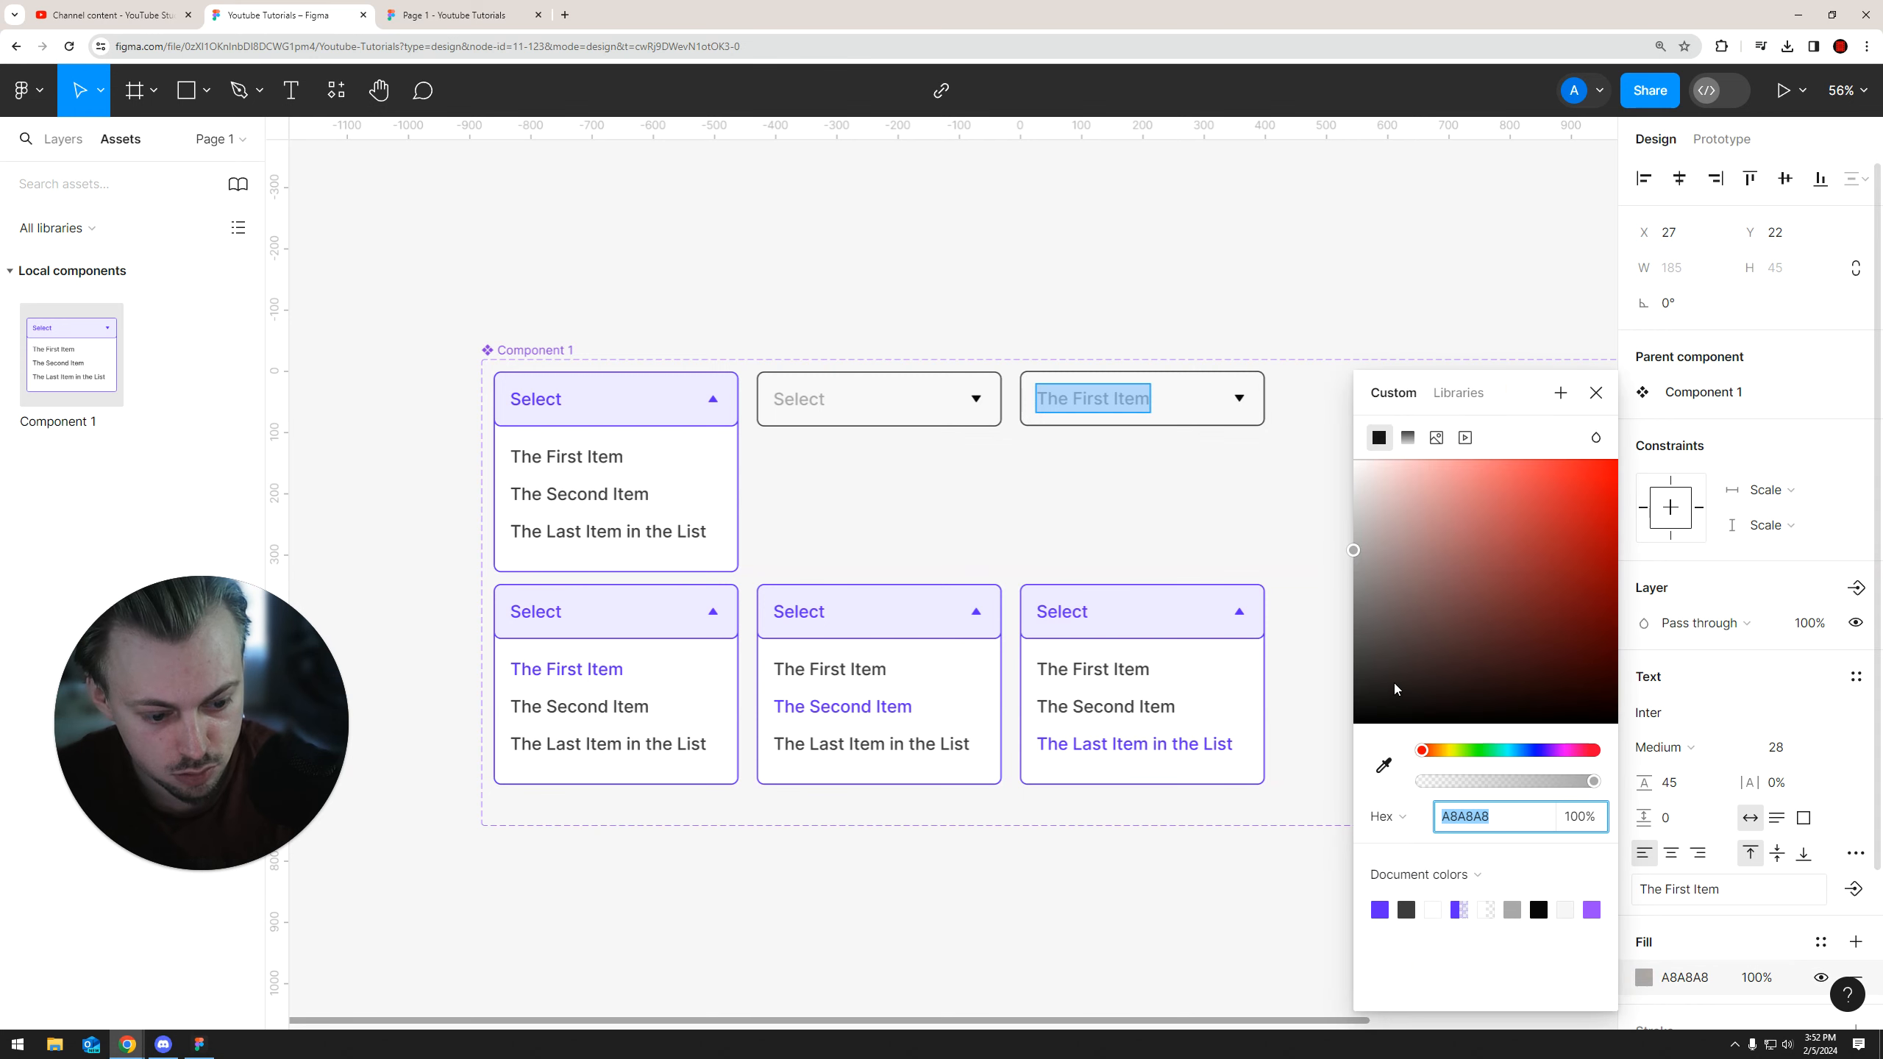
click(1411, 905)
click(1174, 260)
scroll(1127, 334, right, 2)
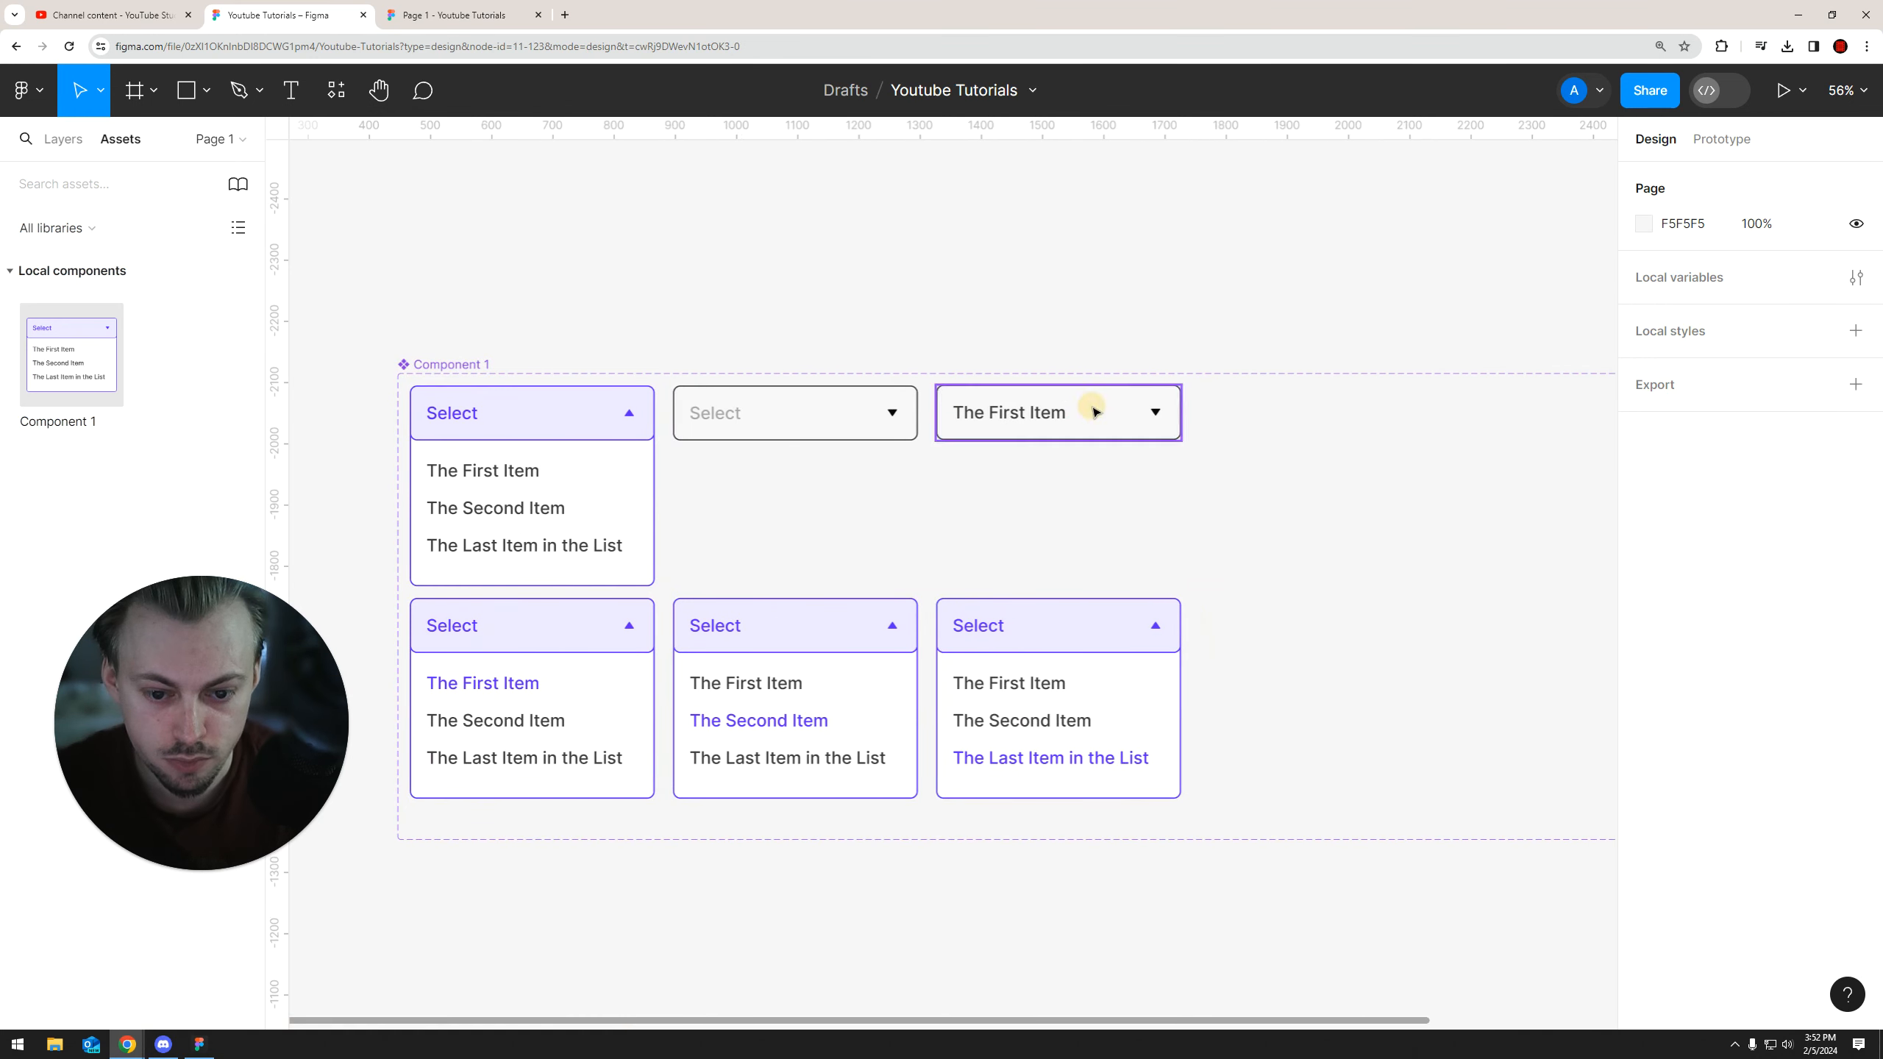
Duplicate the closed "The First Item" variant beside itself and change the copy's label to "The Second Item"
drag(1096, 408, 1100, 414)
drag(967, 420, 1248, 421)
double_click(1258, 416)
double_click(1272, 414)
text(S Item)
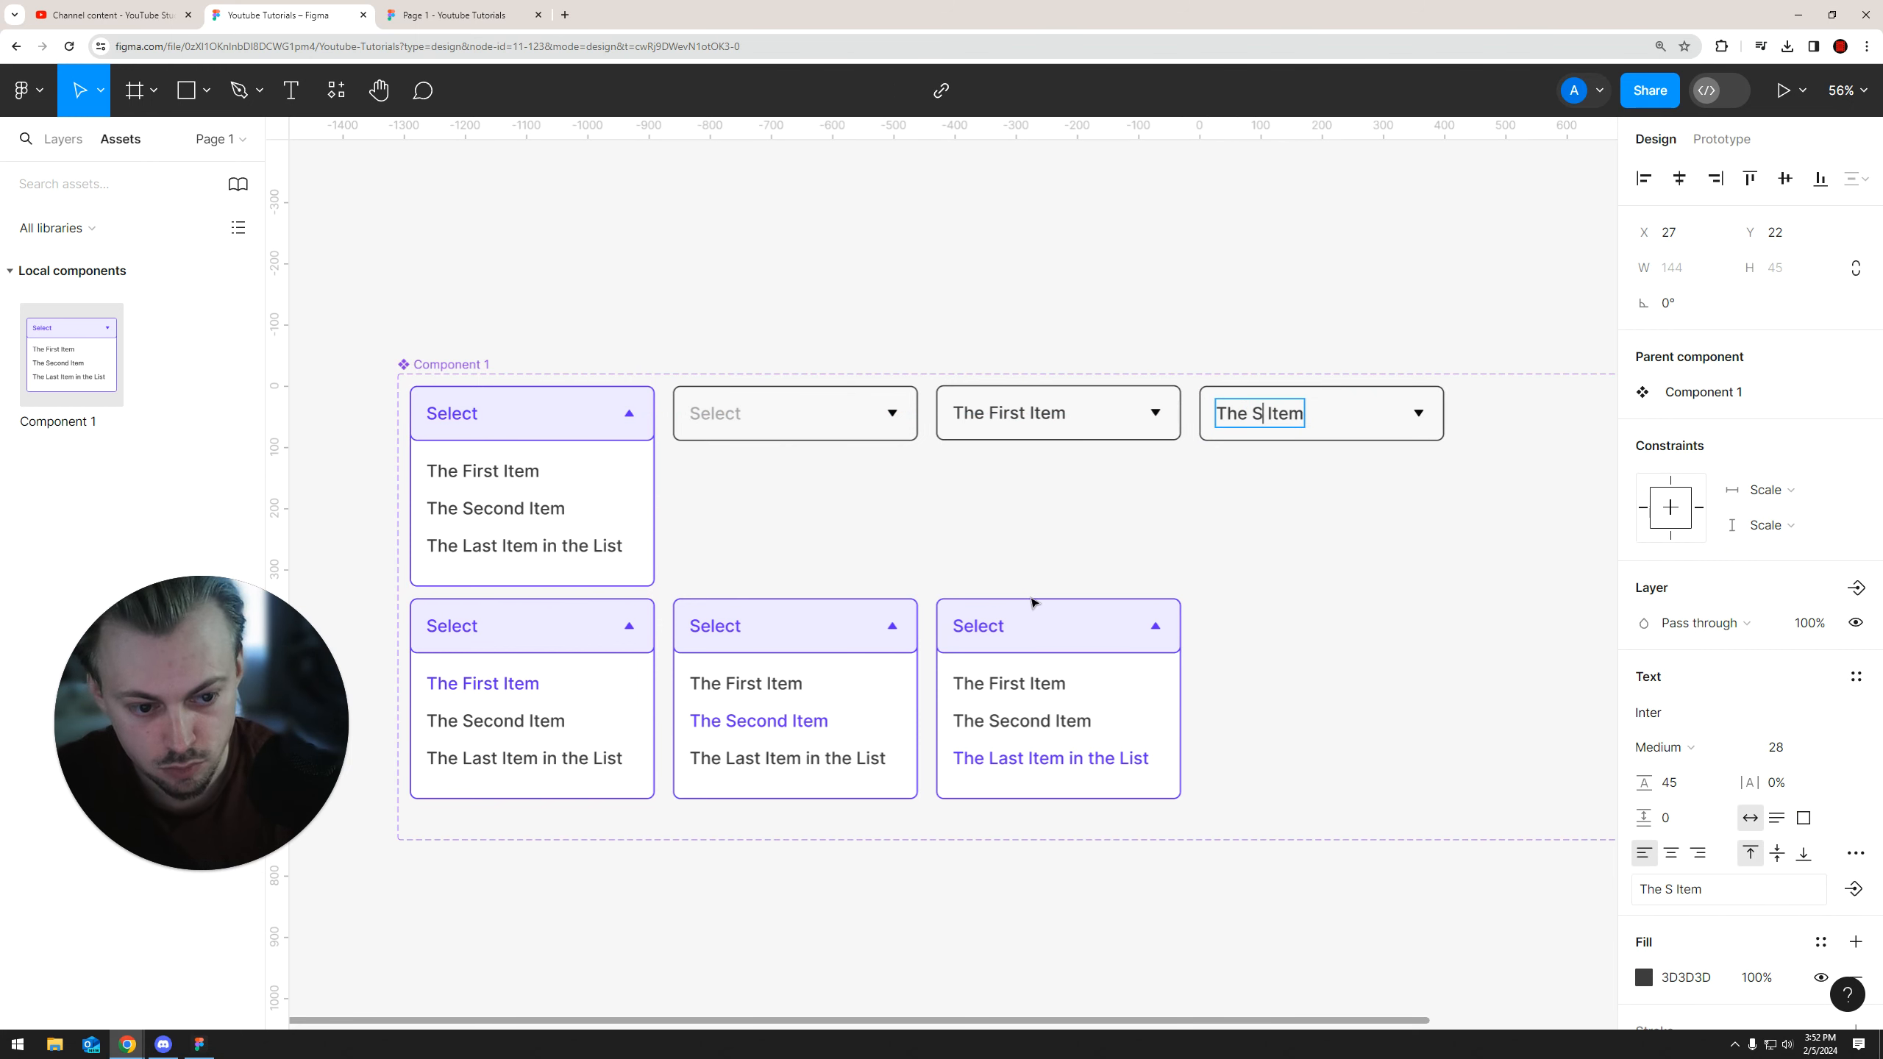
click(1240, 282)
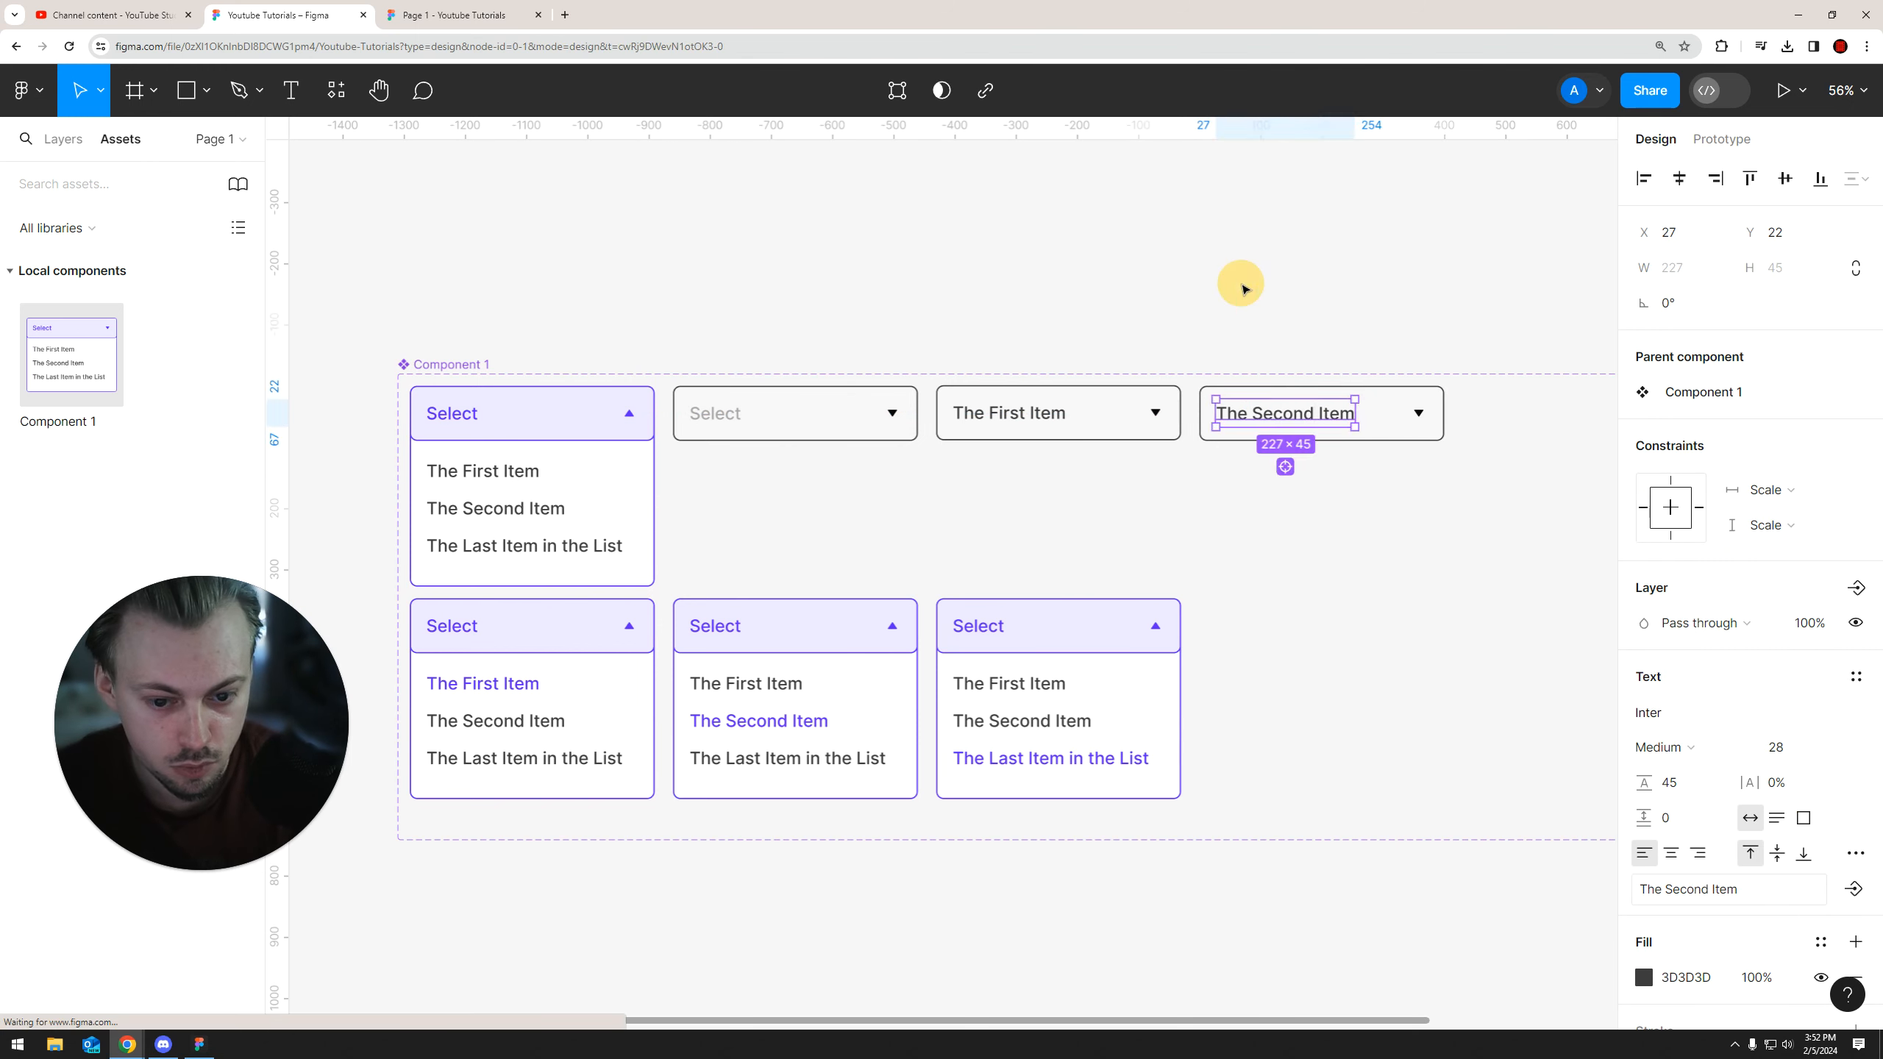
Duplicate the closed "The Second Item" variant at X 1740, Y 19 and replace its label with the copied text "The Last Item in the List"
scroll(1178, 387, right, 2)
click(1181, 413)
drag(1182, 413, 1384, 422)
scroll(652, 694, left, 3)
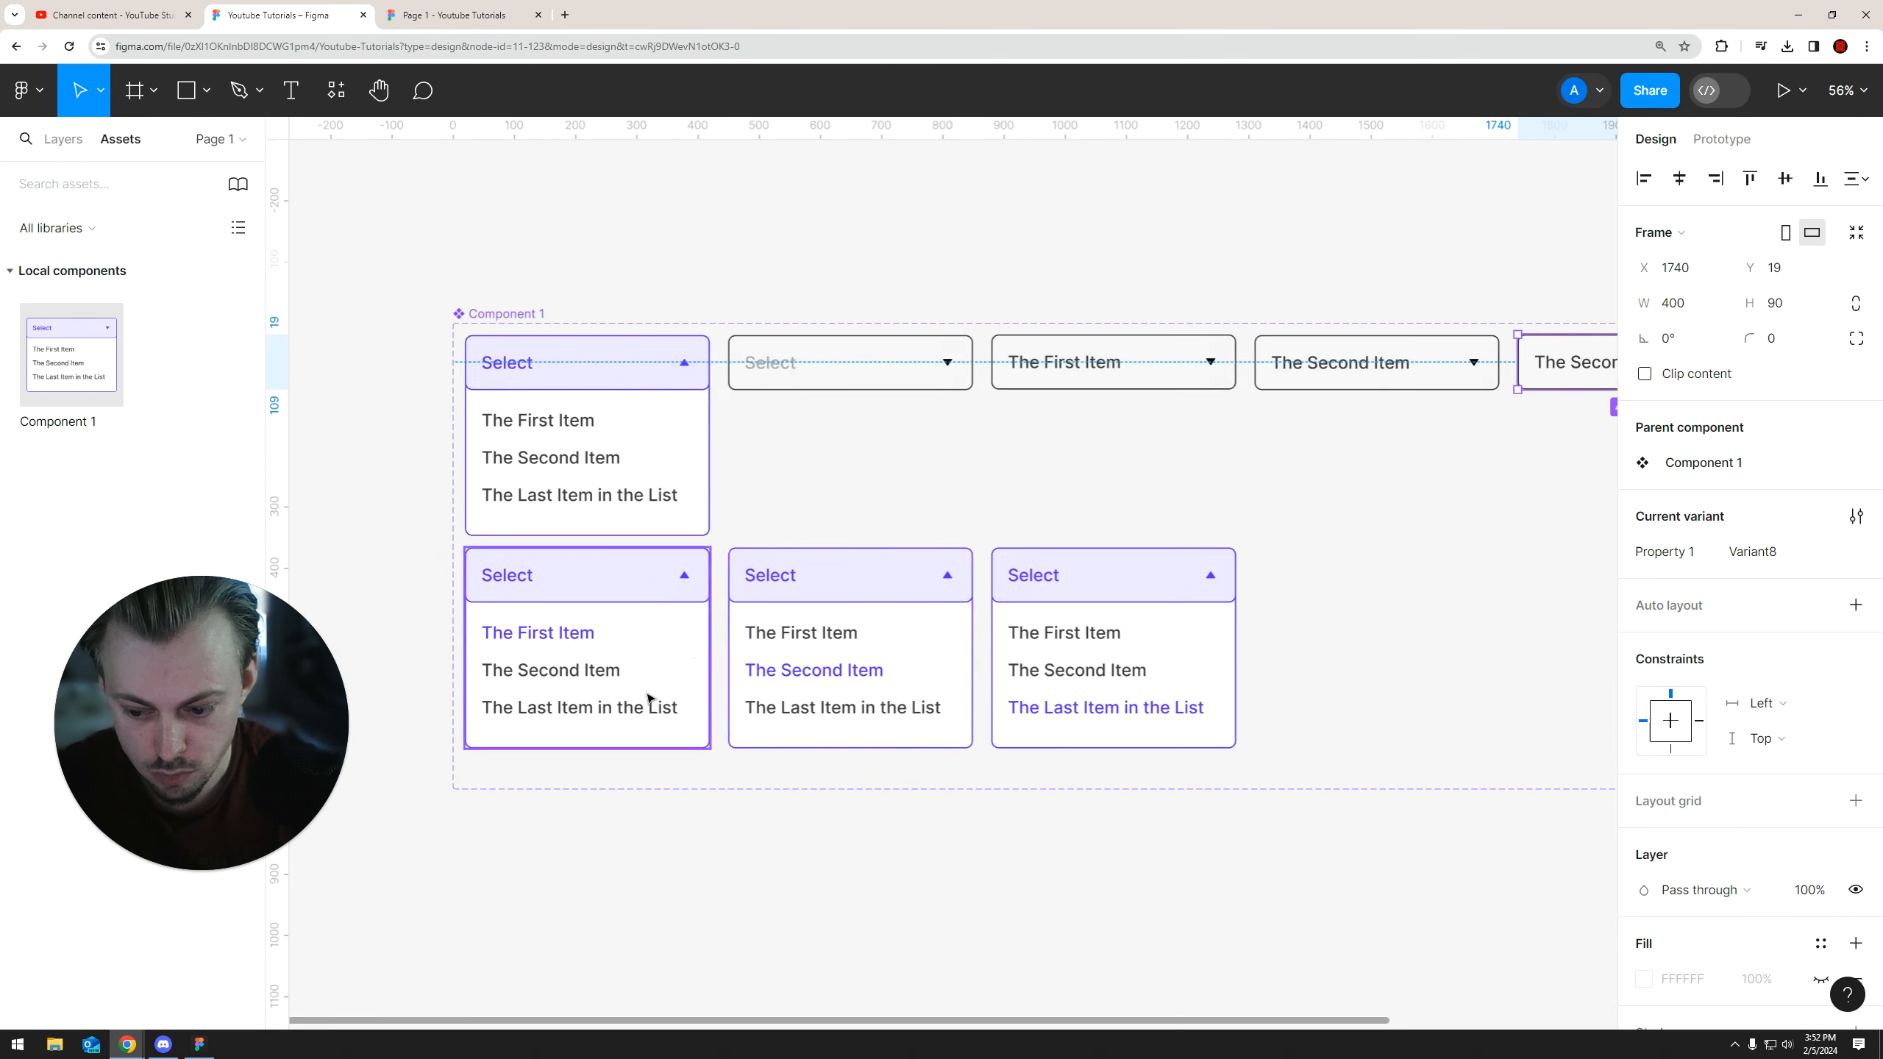
double_click(617, 712)
key(ctrl+c)
double_click(1541, 362)
key(ctrl+v)
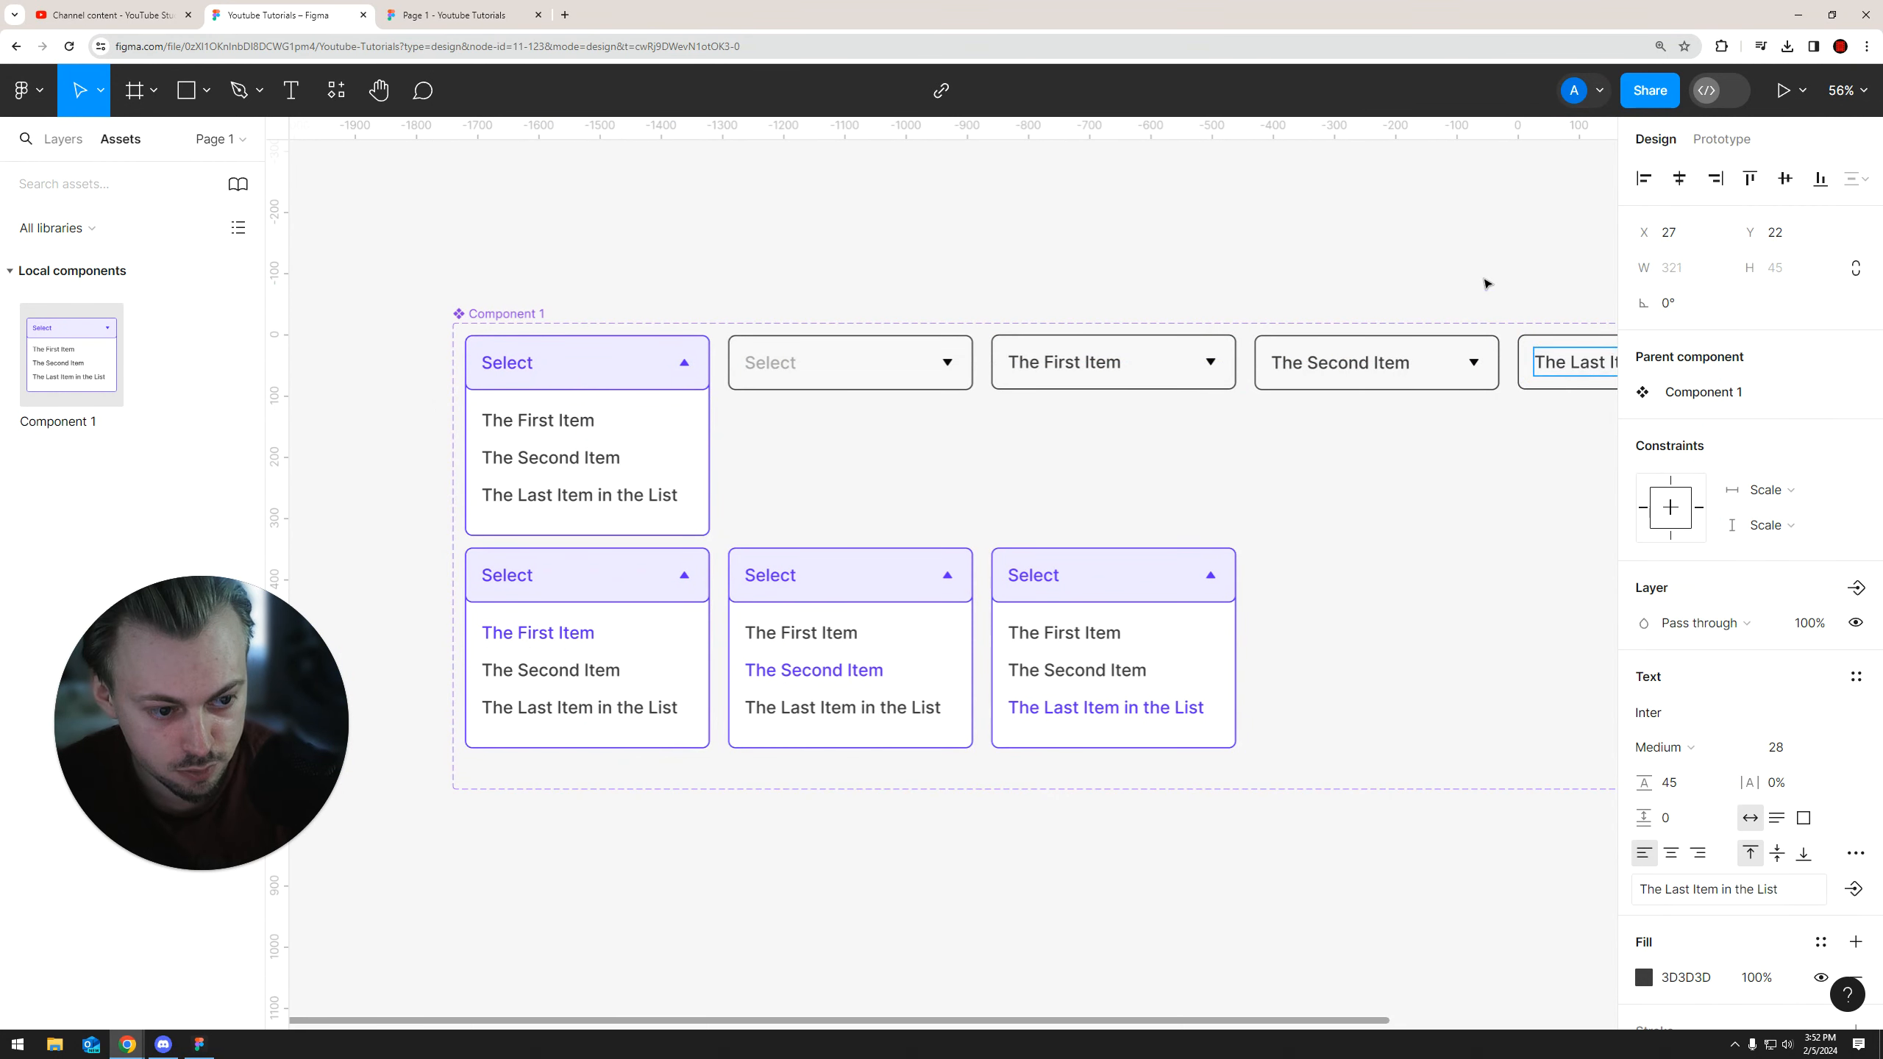
scroll(1409, 293, right, 4)
click(1349, 304)
Shorten the label of the last closed variant to "The Last Item in List"
scroll(1346, 311, right, 2)
scroll(1345, 366, up, 3)
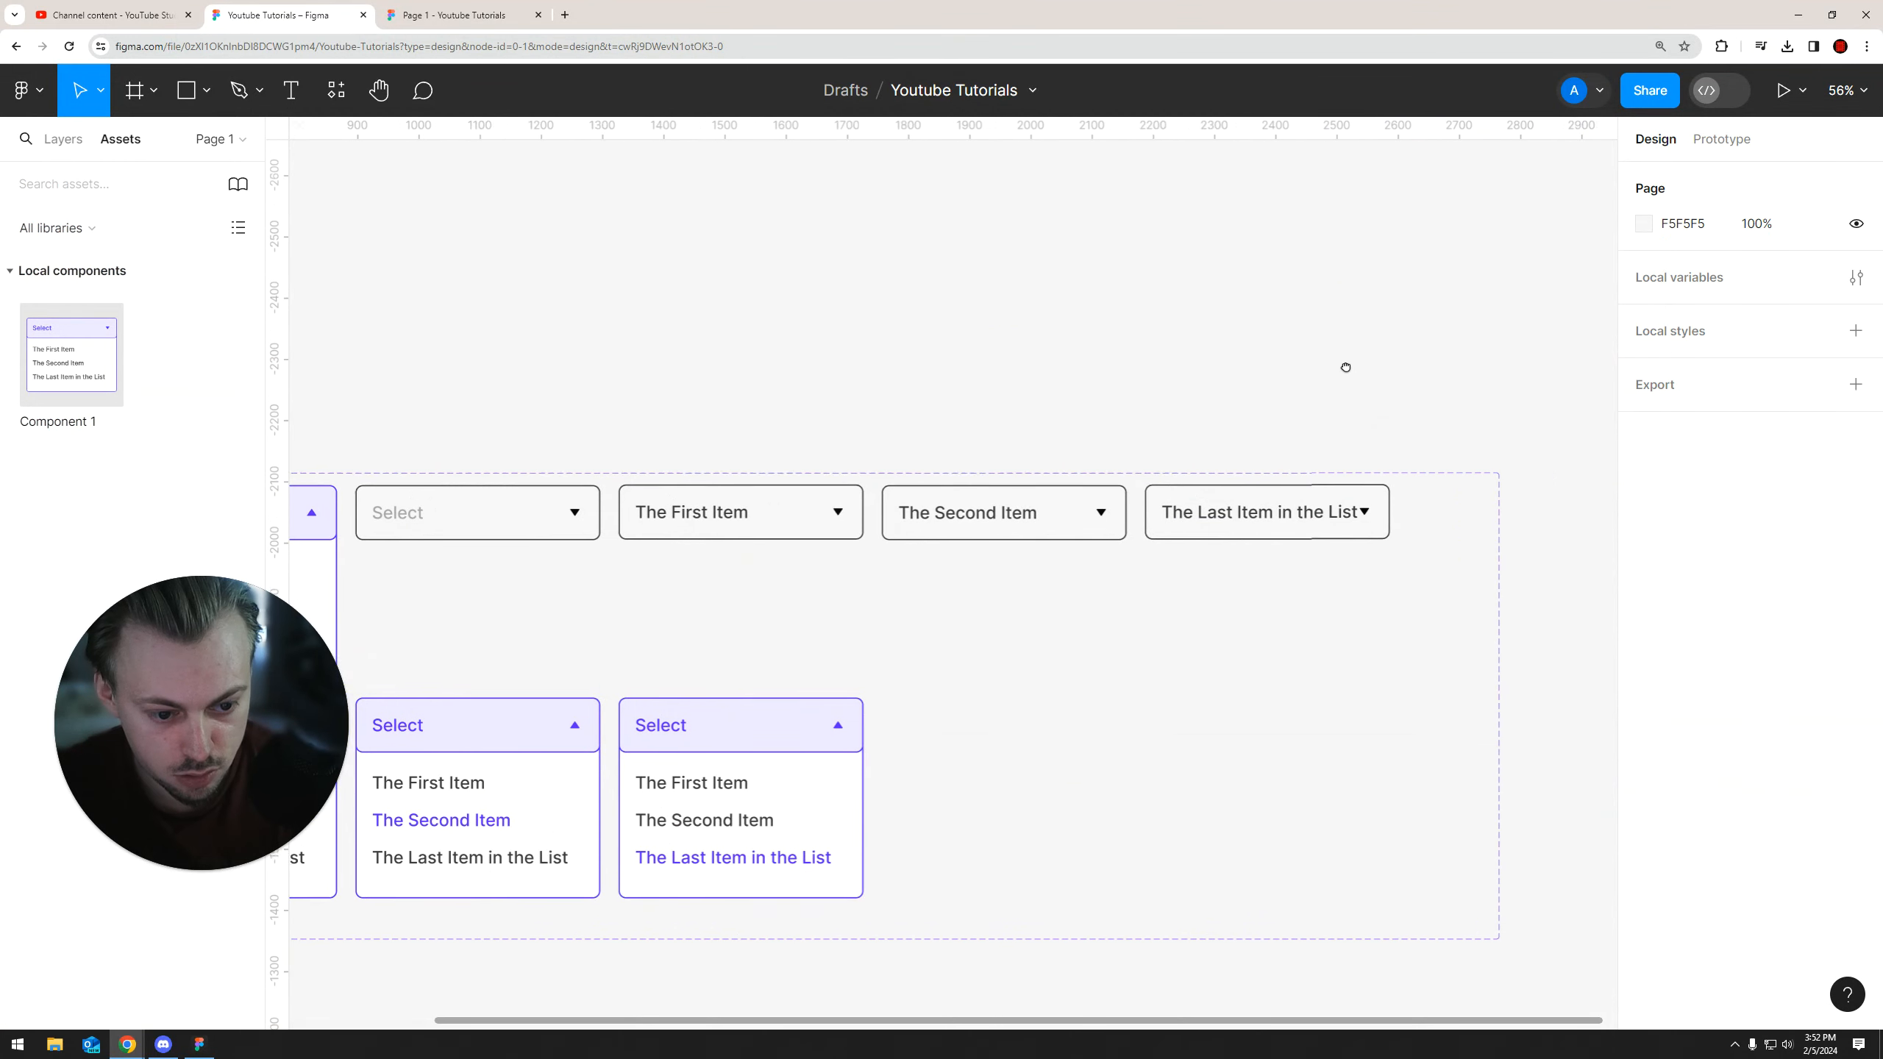
click(1330, 486)
double_click(1334, 483)
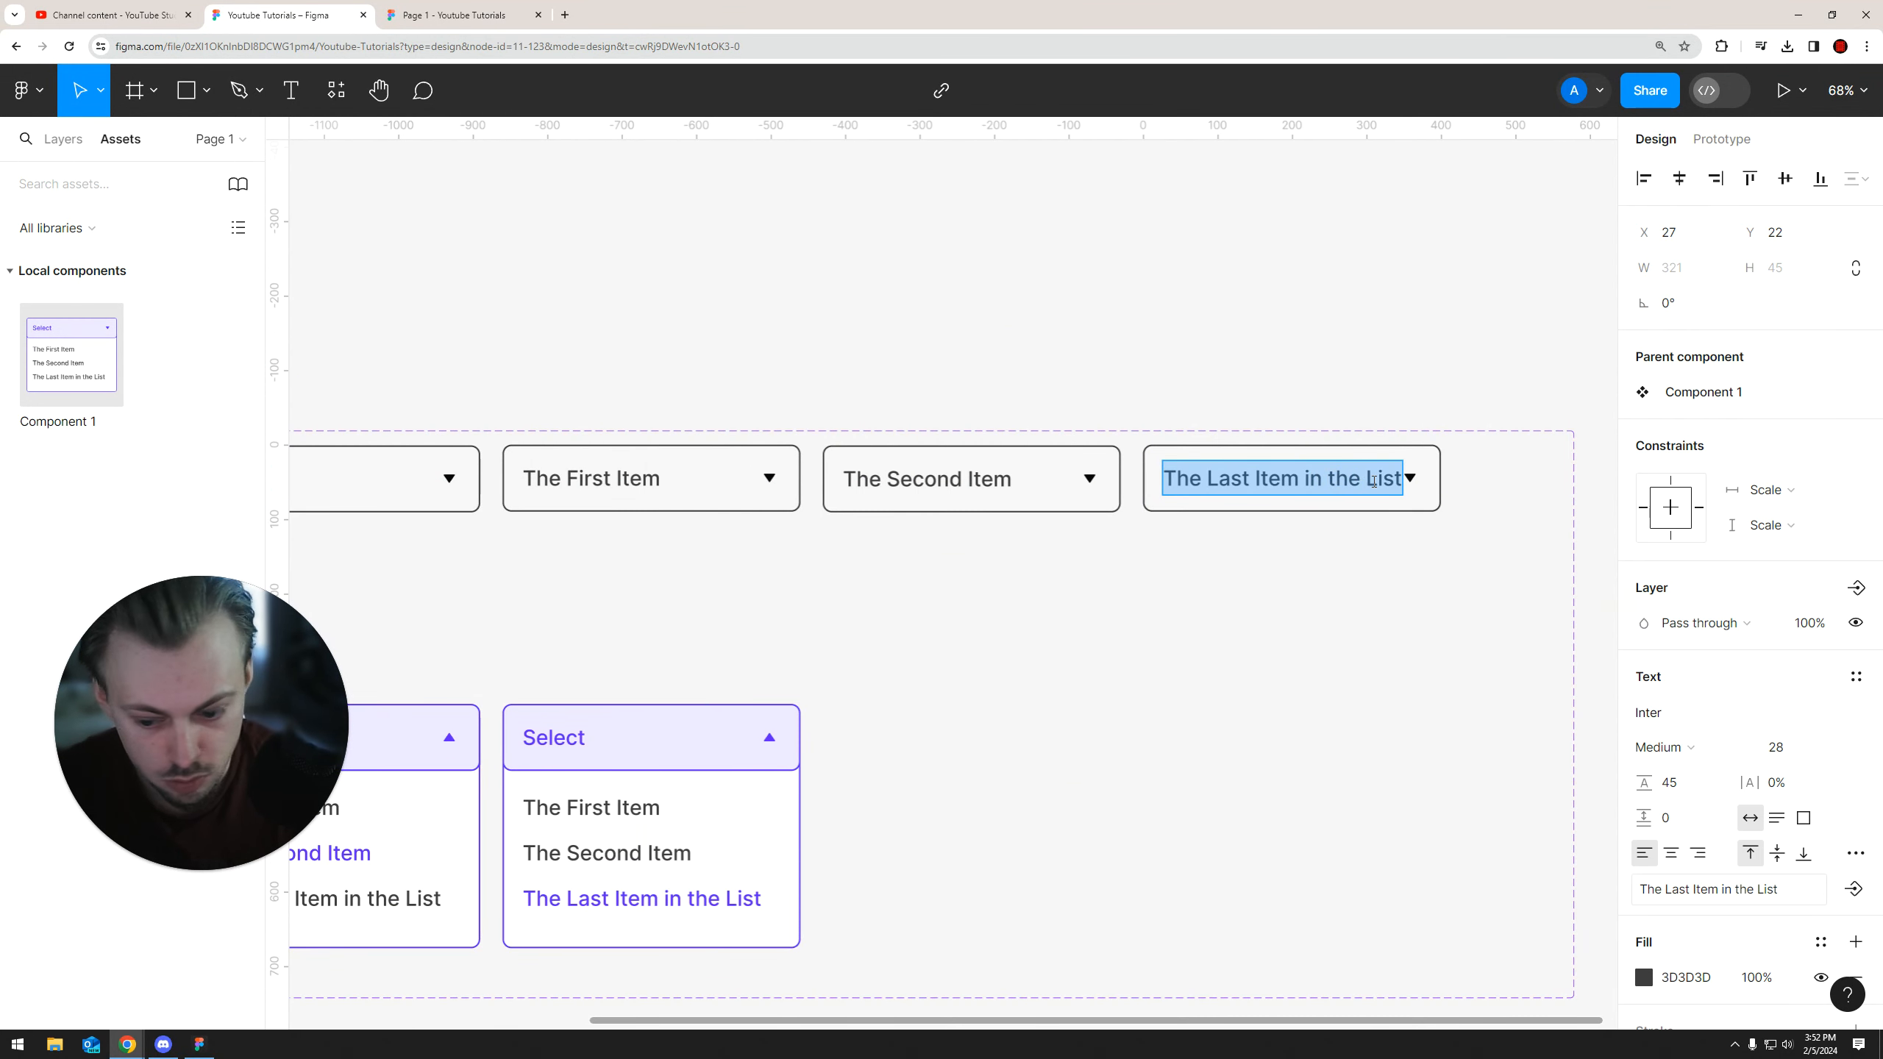
scroll(1330, 483, up, 3)
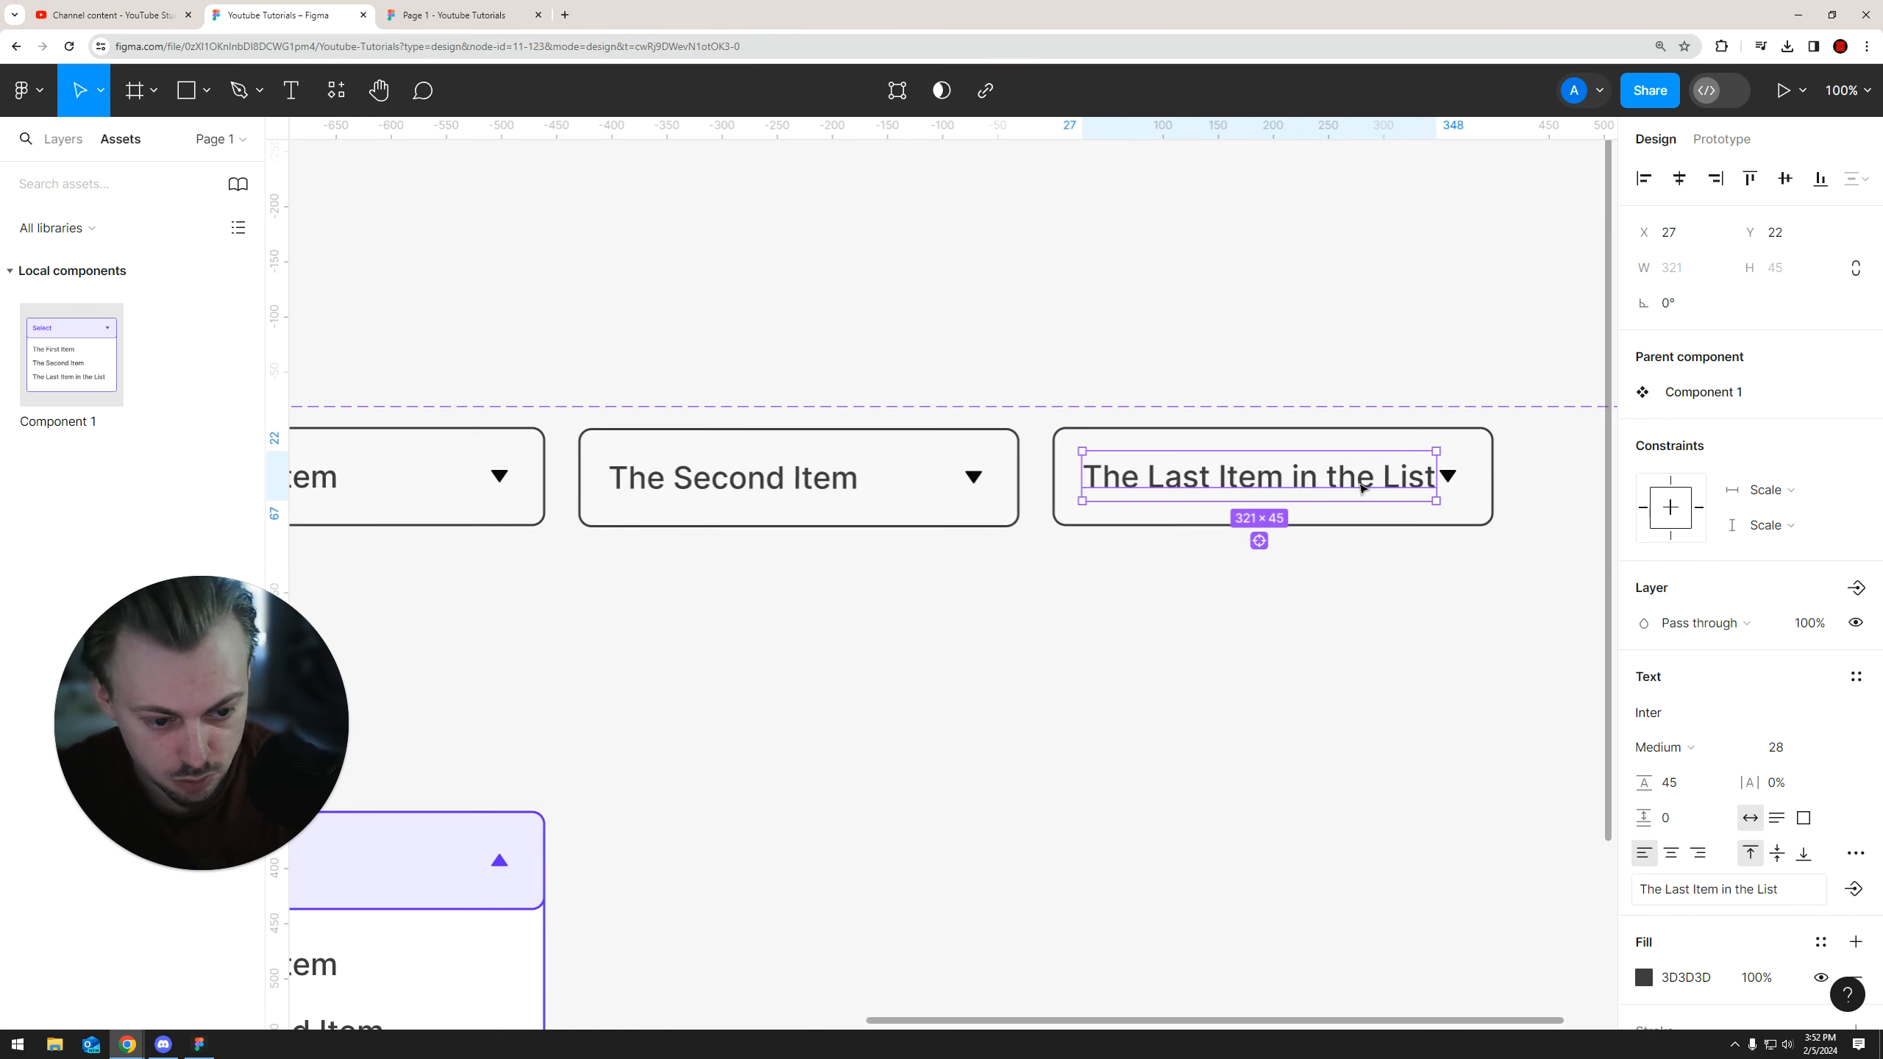
drag(1292, 477, 1376, 473)
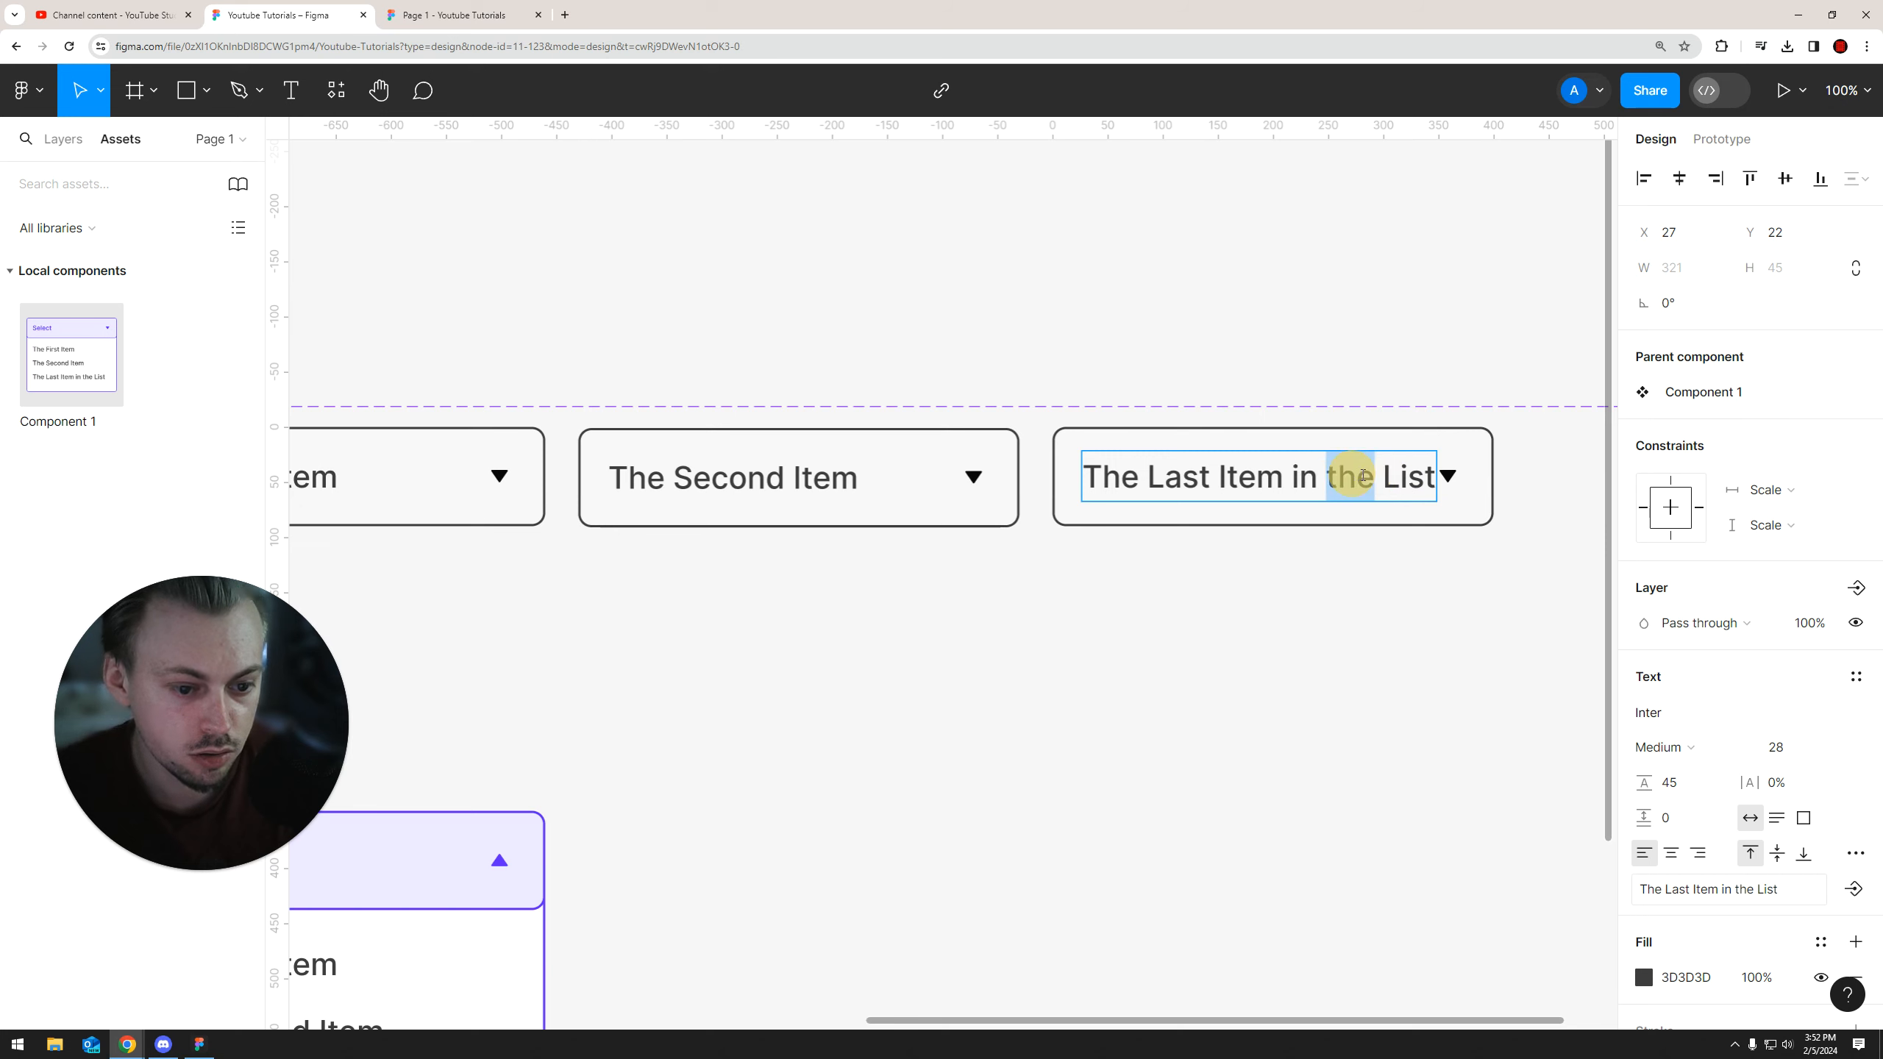
key(BackSpace)
key(BackSpace)
click(1285, 349)
click(1286, 348)
scroll(1290, 344, down, 5)
drag(1290, 343, 1425, 317)
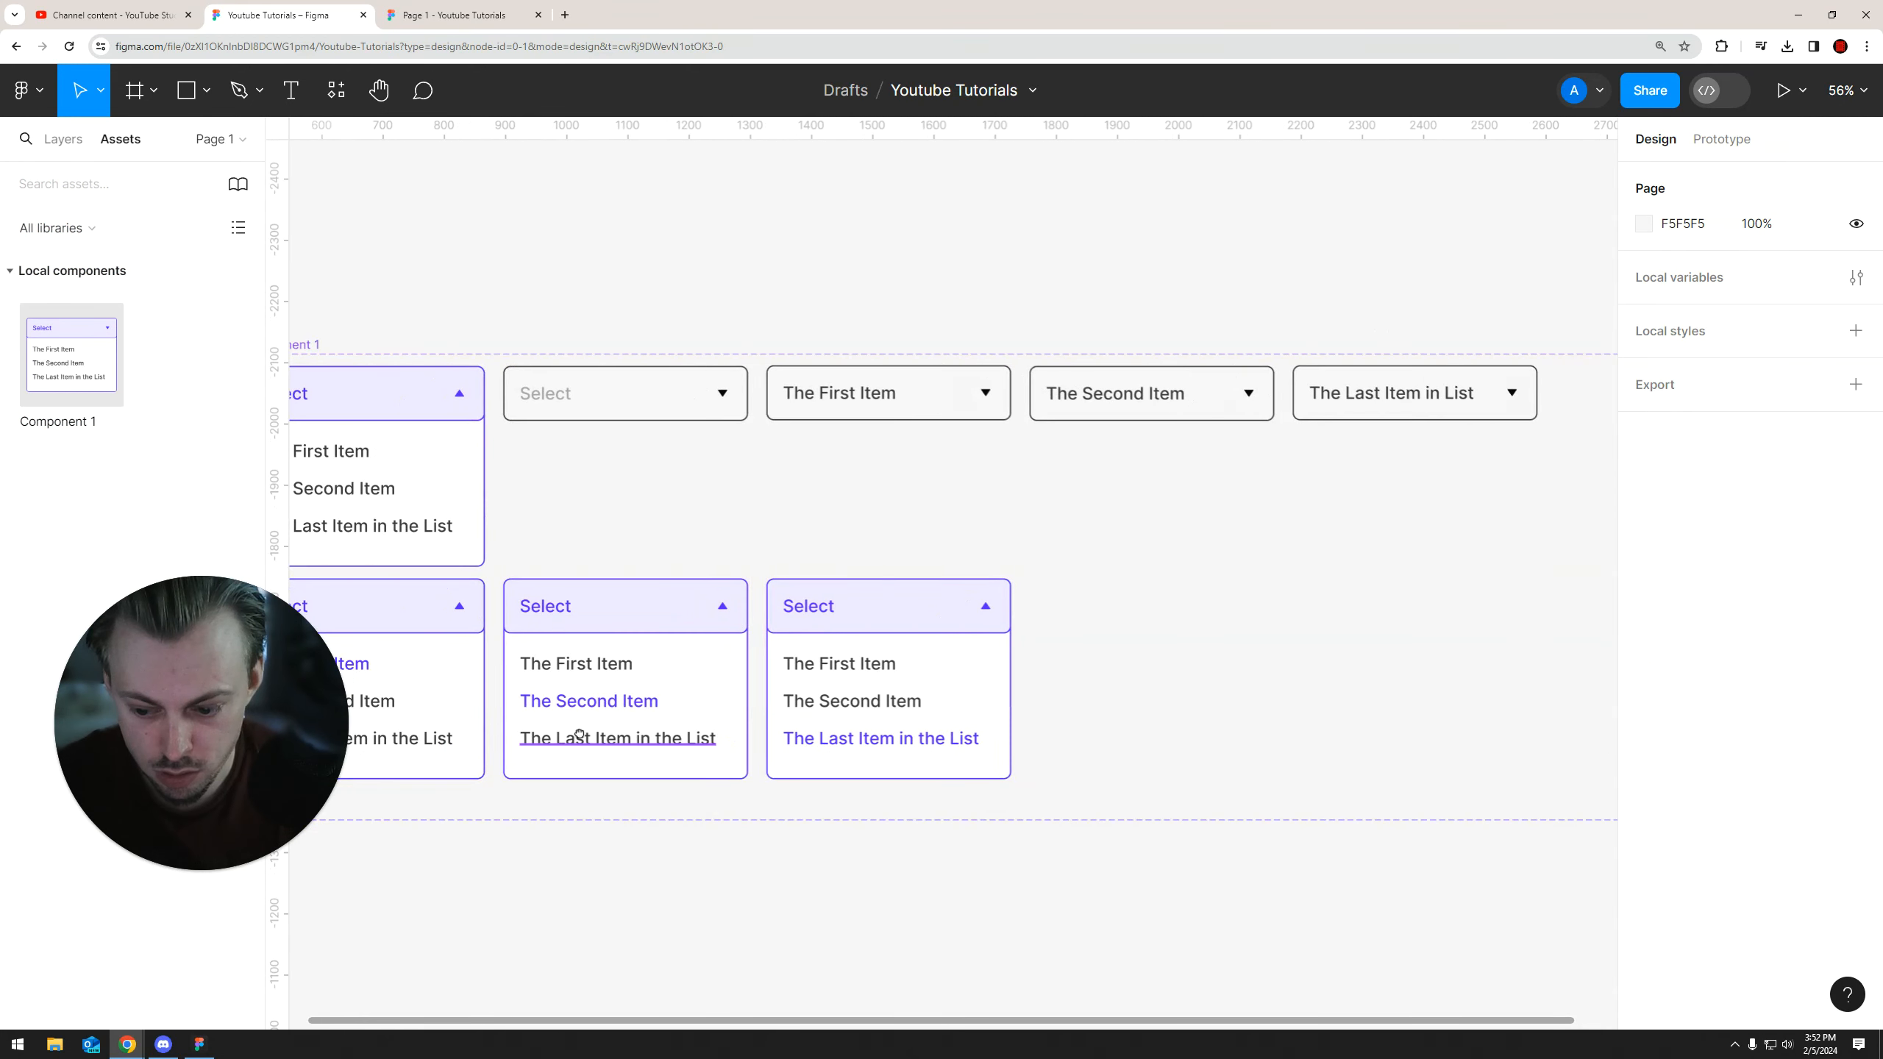
Shorten the last item's text to "The Last Item in List" in all three lower open variants
scroll(580, 734, left, 5)
double_click(685, 702)
key(BackSpace)
double_click(932, 706)
key(BackSpace)
double_click(1205, 702)
key(BackSpace)
click(1190, 820)
scroll(1186, 828, down, 3)
scroll(992, 797, right, 2)
scroll(982, 804, down, 1)
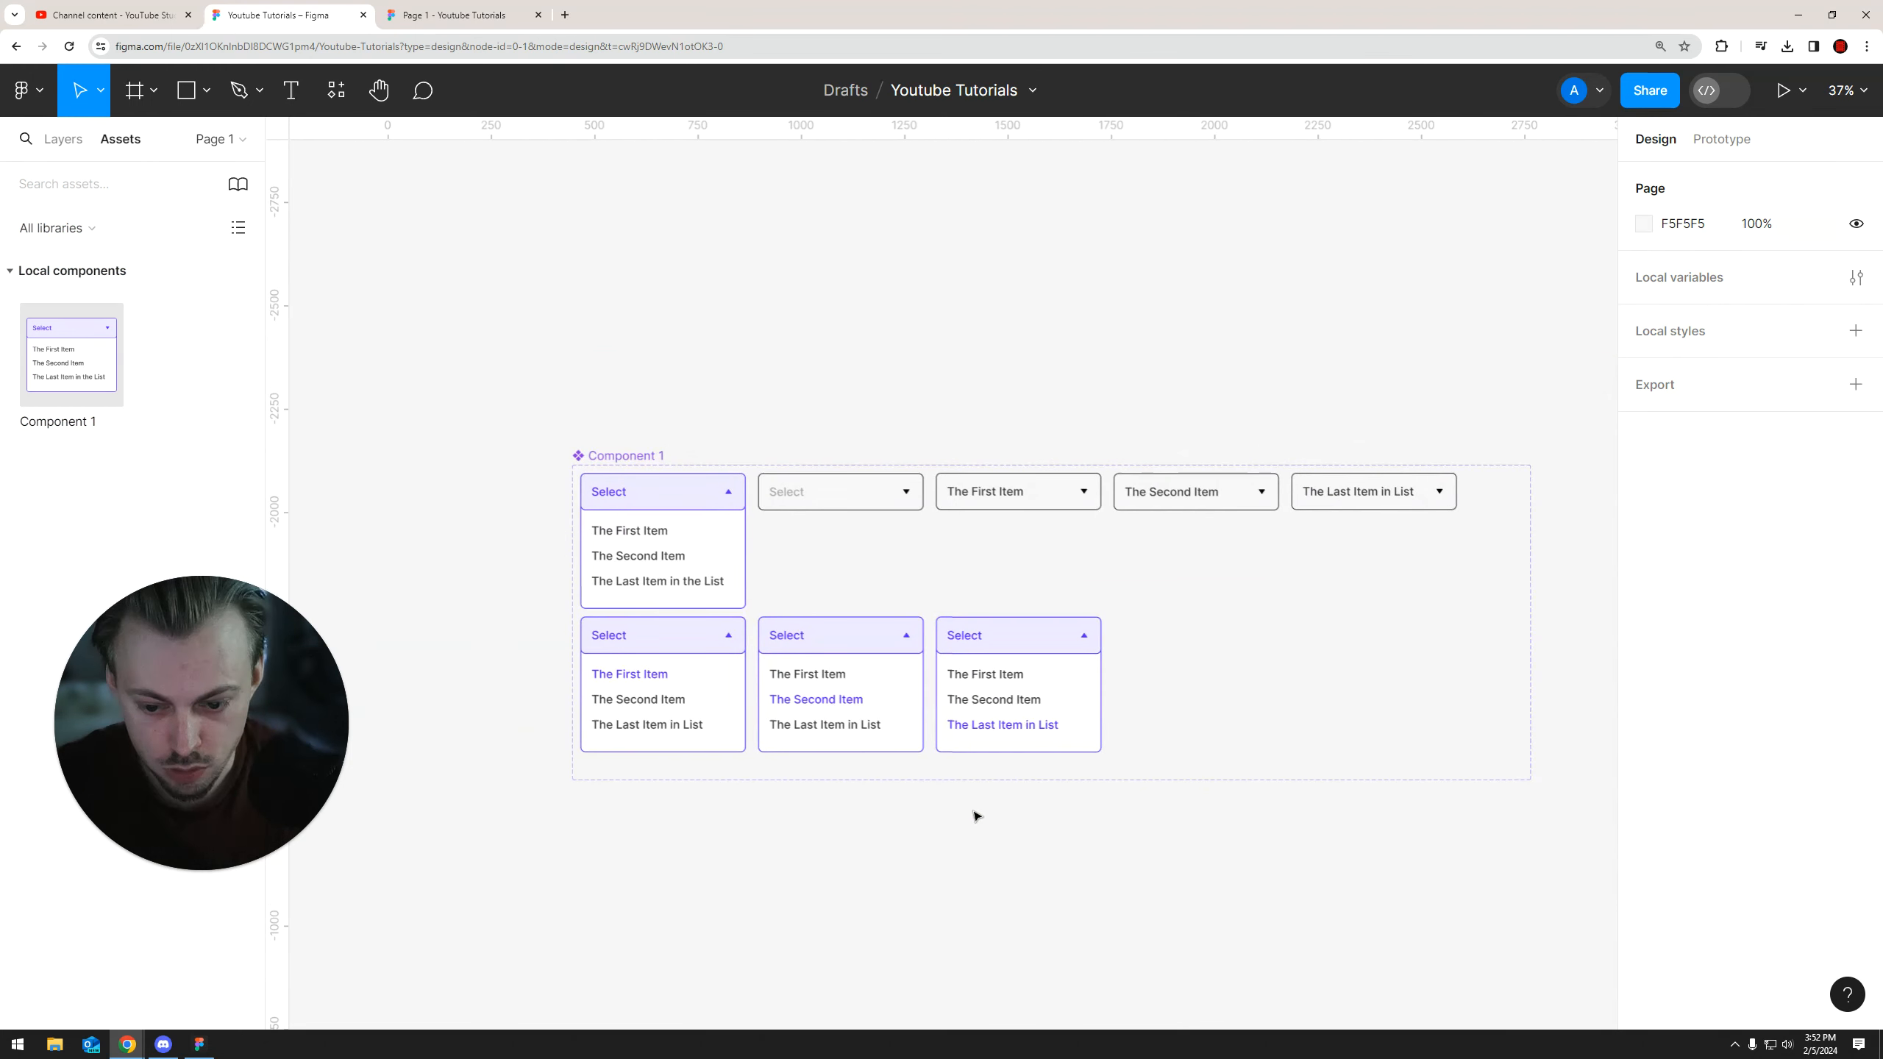
Reduce the component set's height to about 714 by pulling its lower edge up towards the variants
click(636, 455)
drag(1006, 771, 1006, 766)
click(1023, 851)
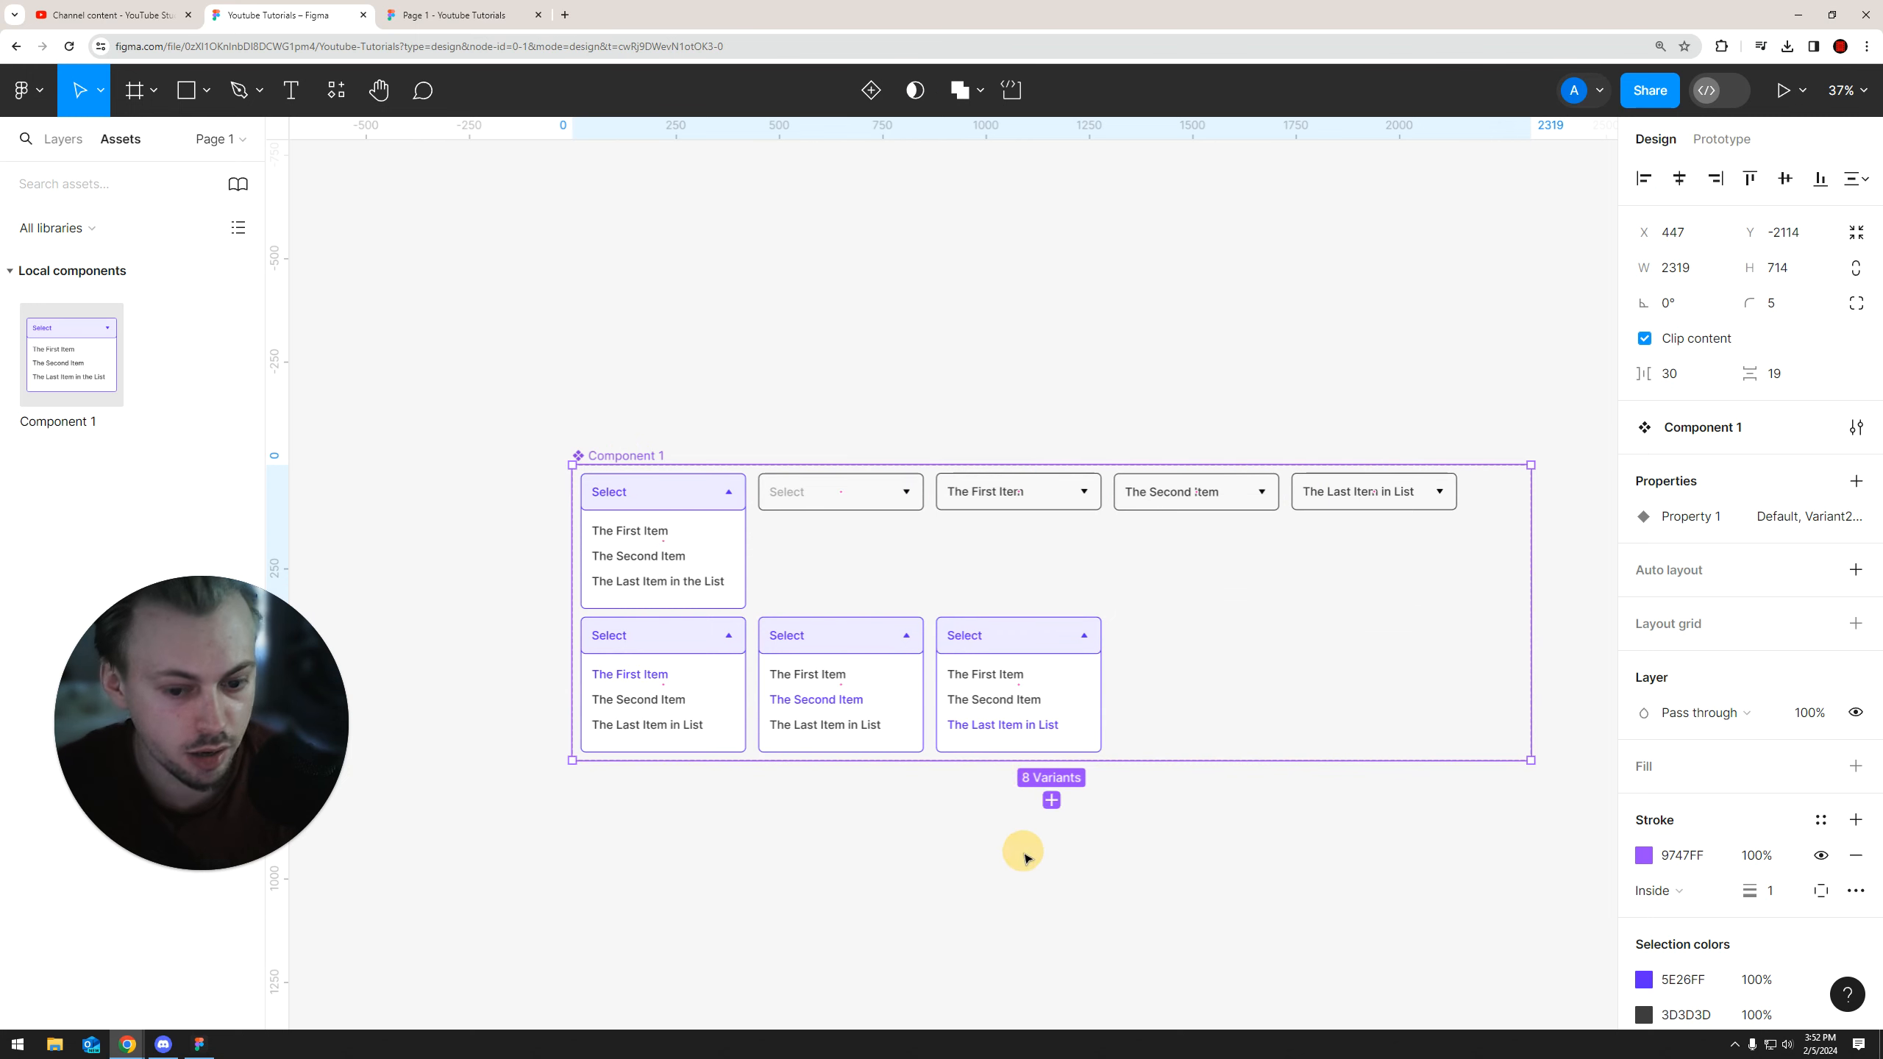
scroll(891, 782, up, 2)
drag(888, 787, 874, 832)
scroll(874, 832, down, 1)
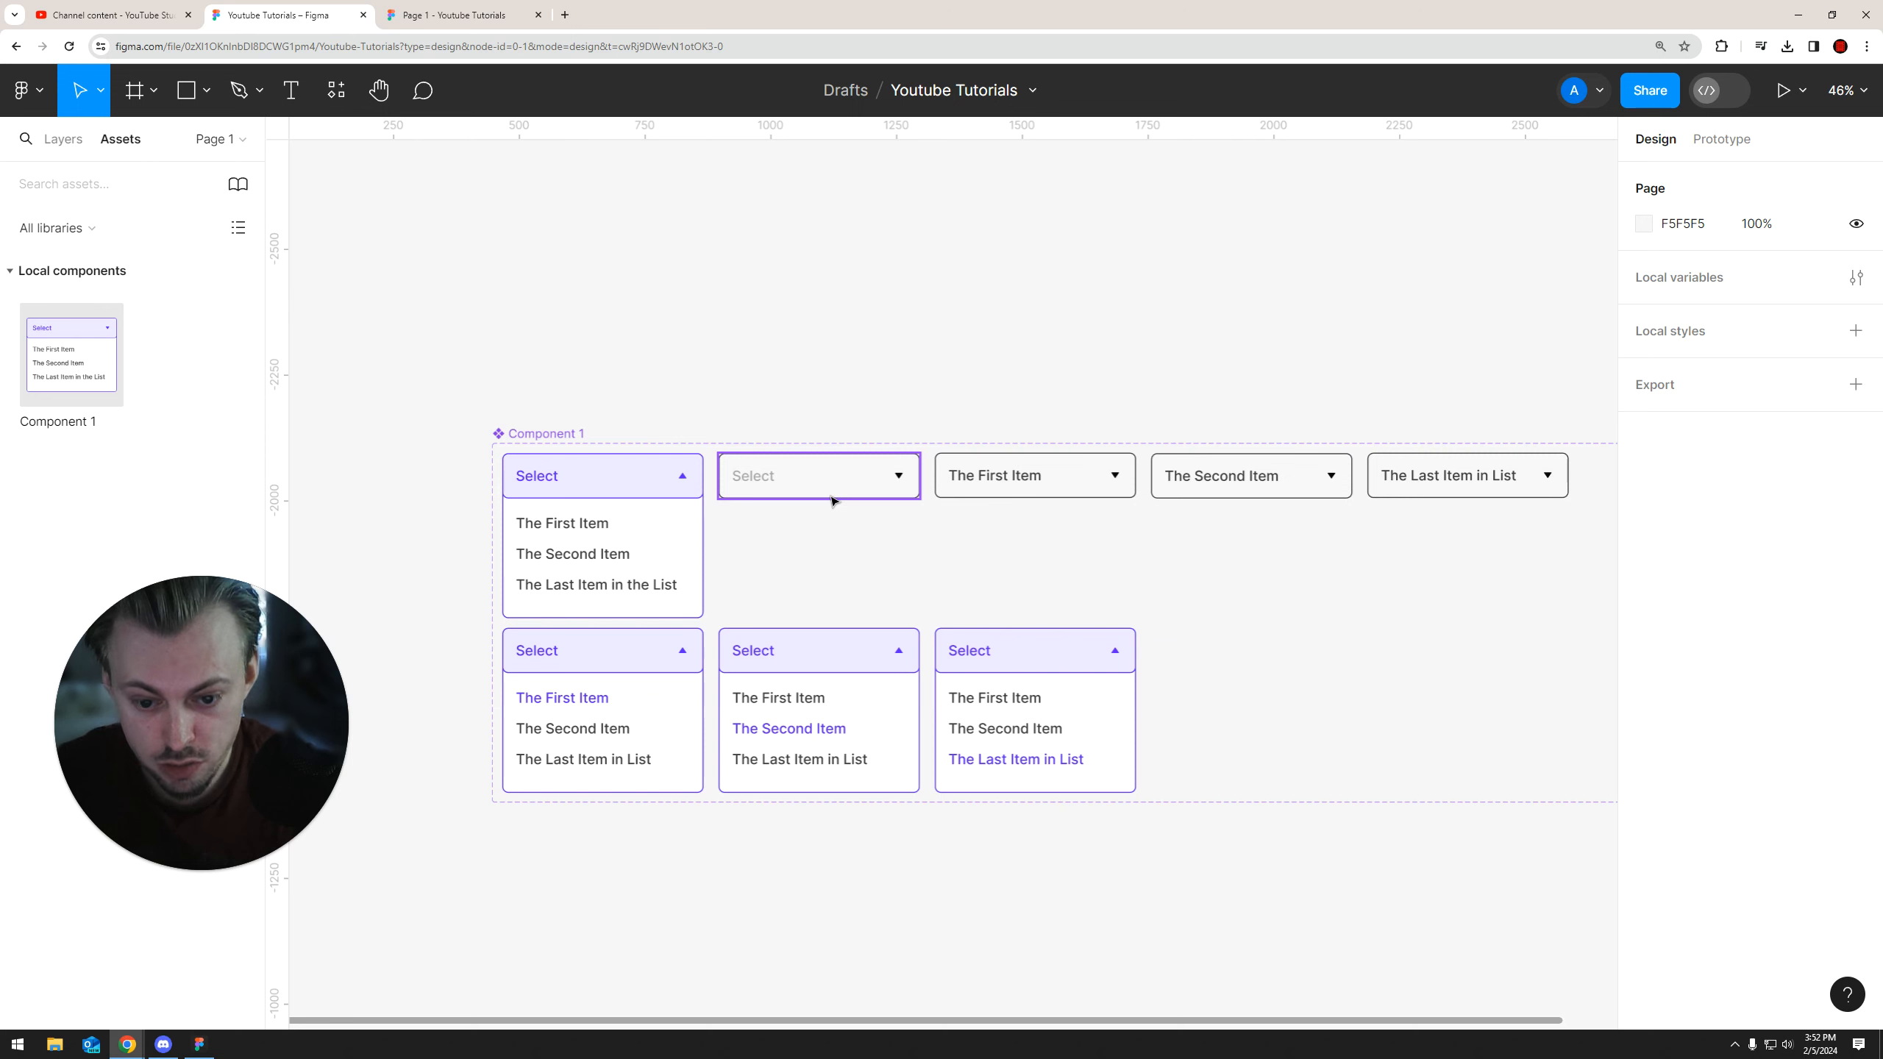
Add a prototype interaction from the closed "Select" variant to the open Default variant: On click, Change to, Instant
click(1703, 141)
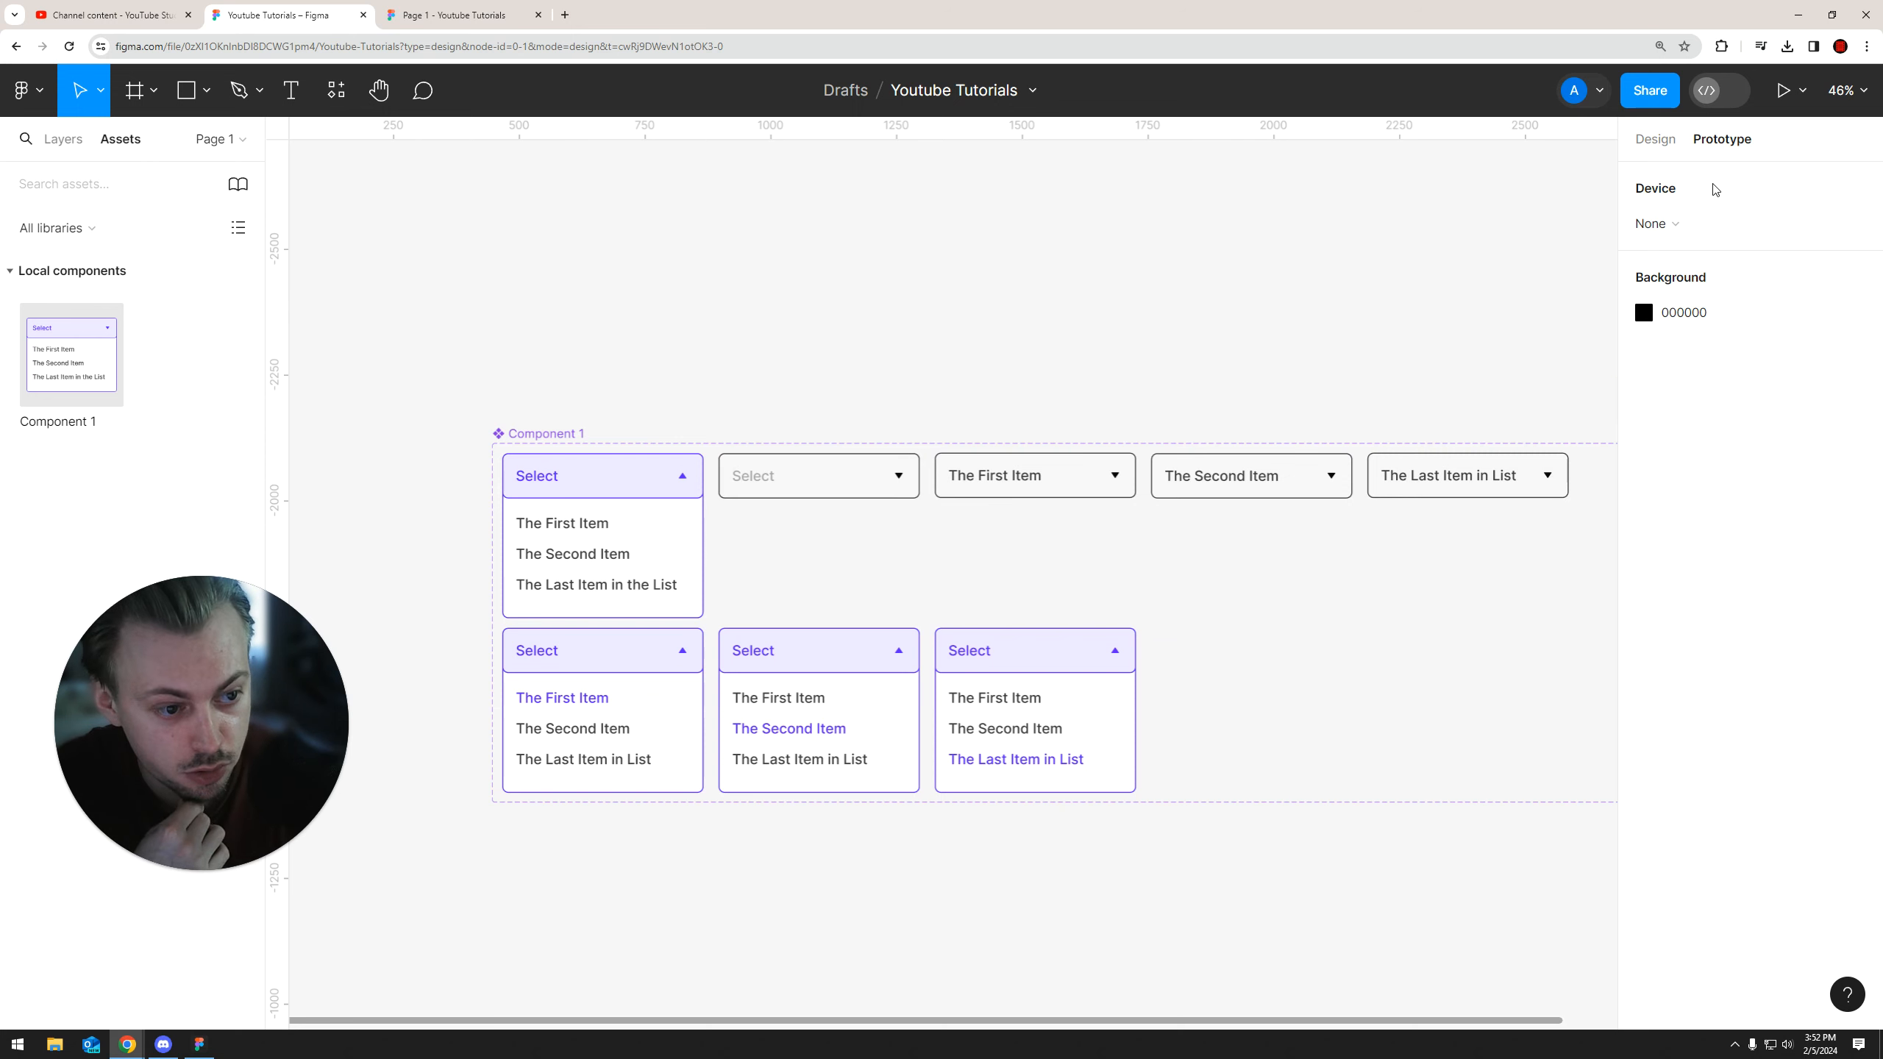
click(853, 470)
scroll(916, 328, down, 1)
scroll(917, 328, right, 1)
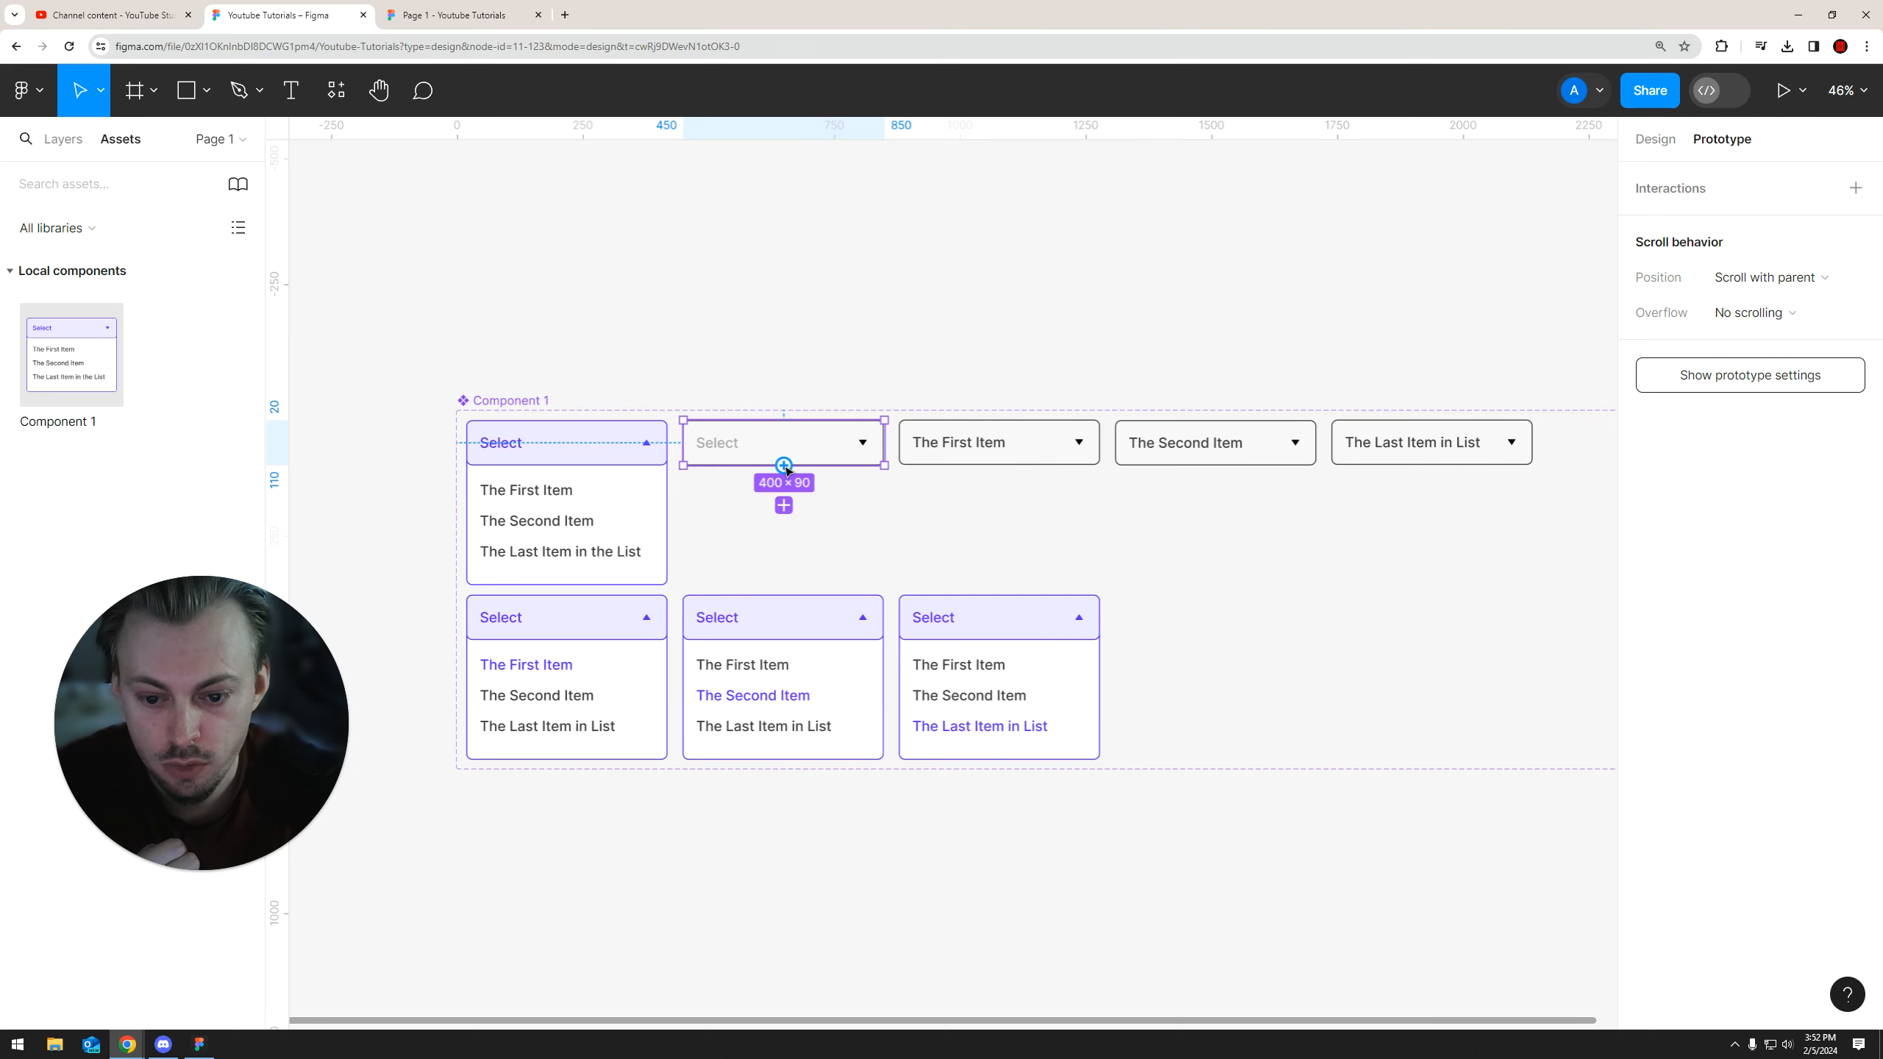
drag(719, 494, 654, 504)
scroll(779, 301, down, 1)
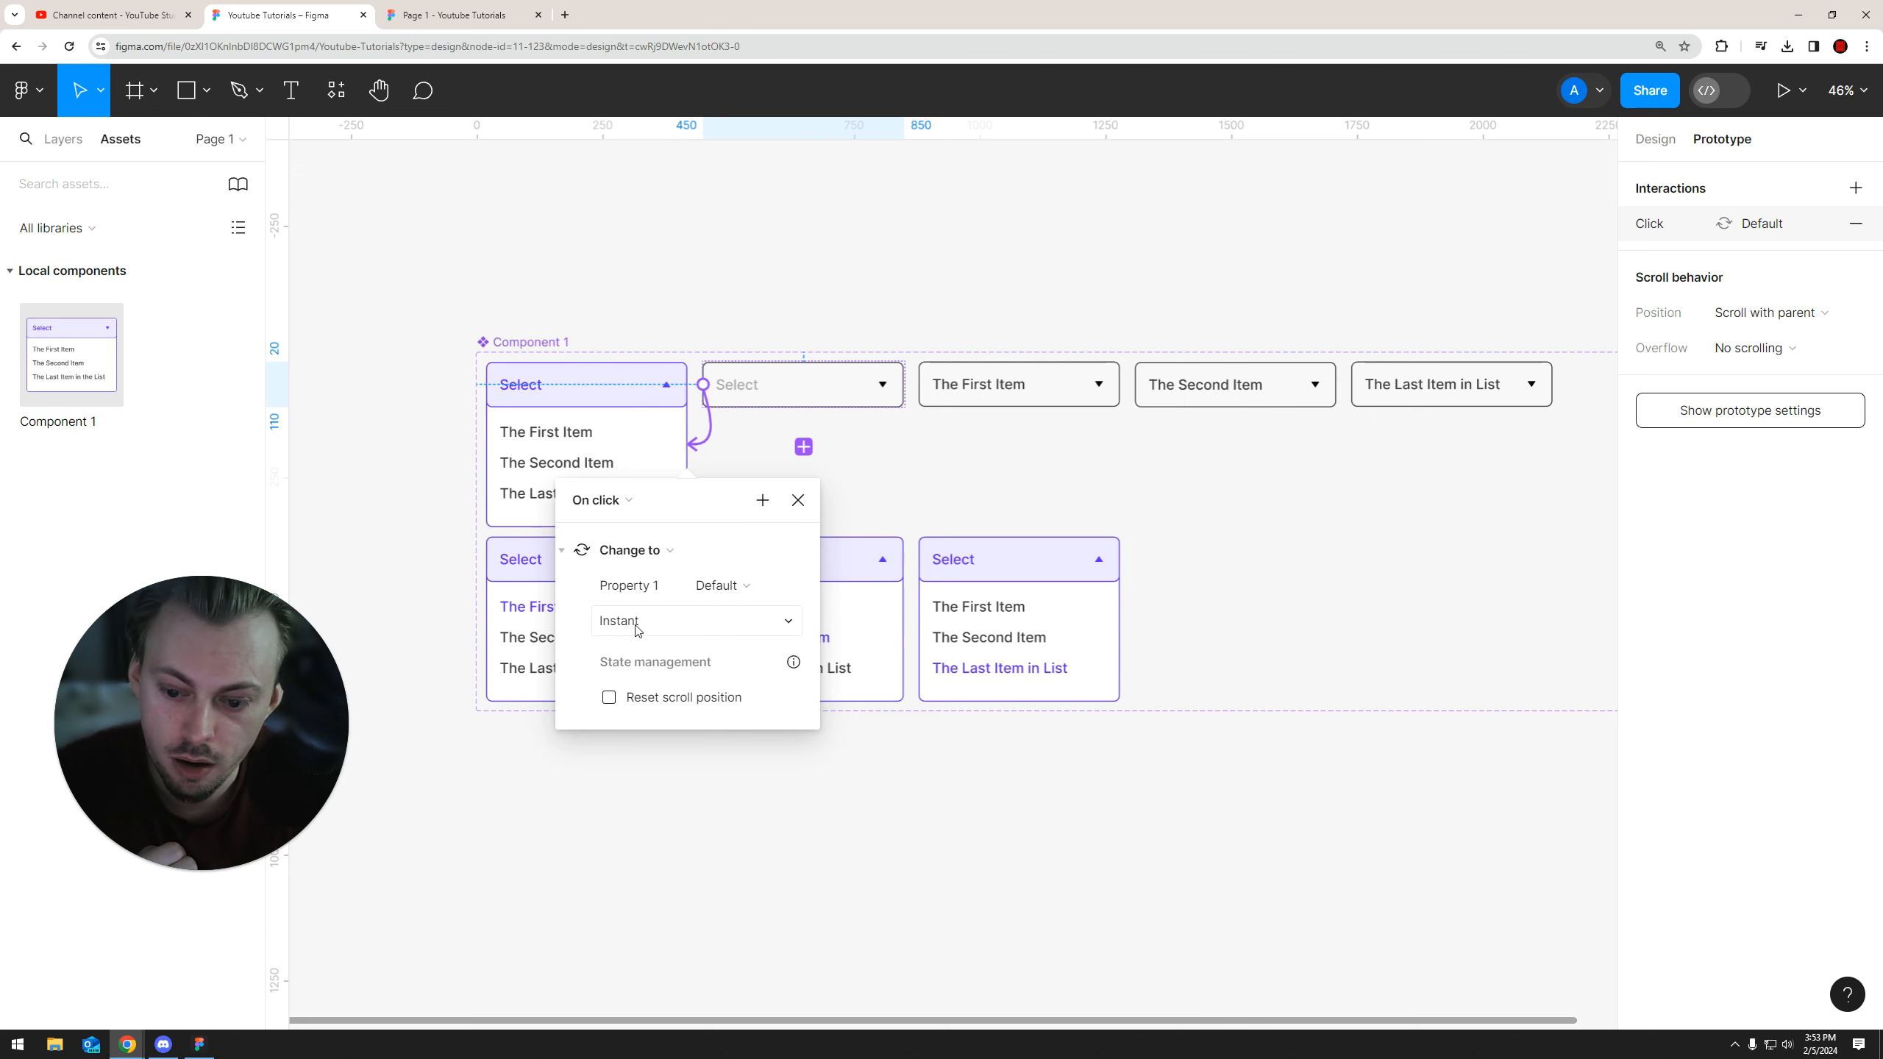
click(637, 626)
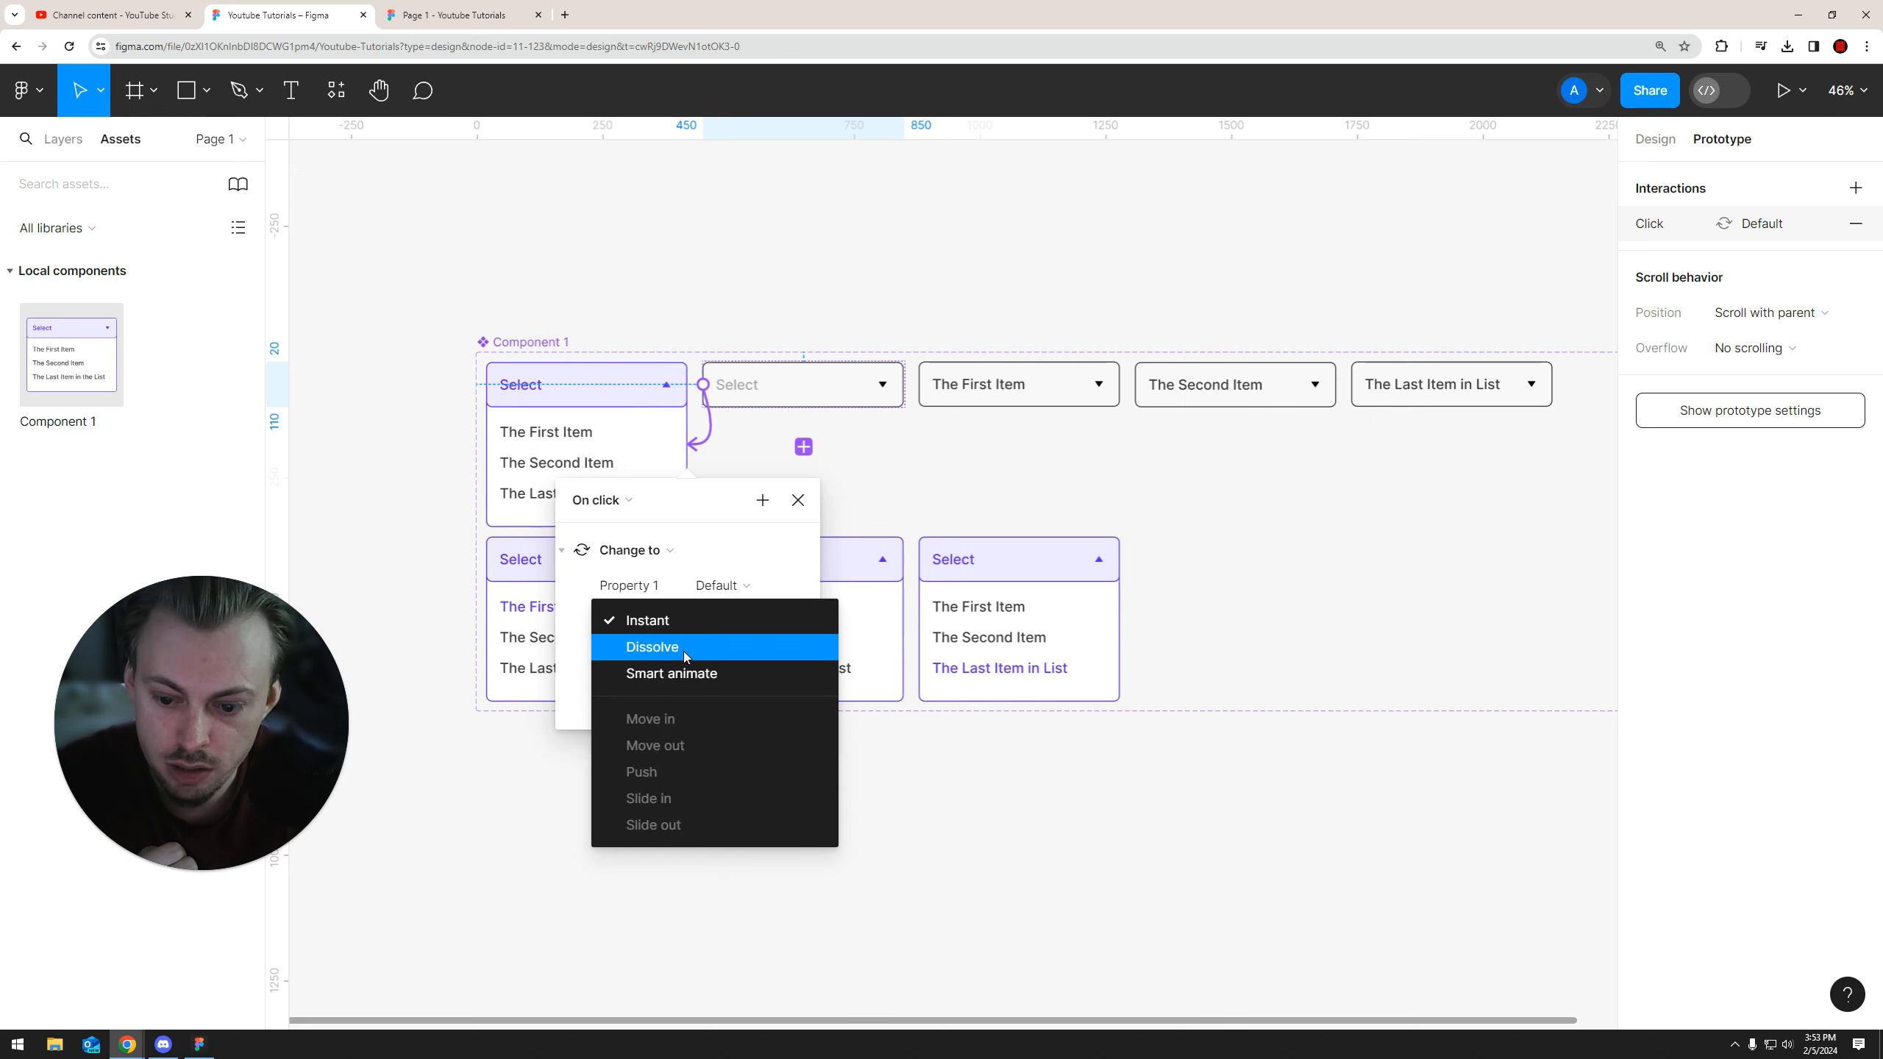
click(680, 628)
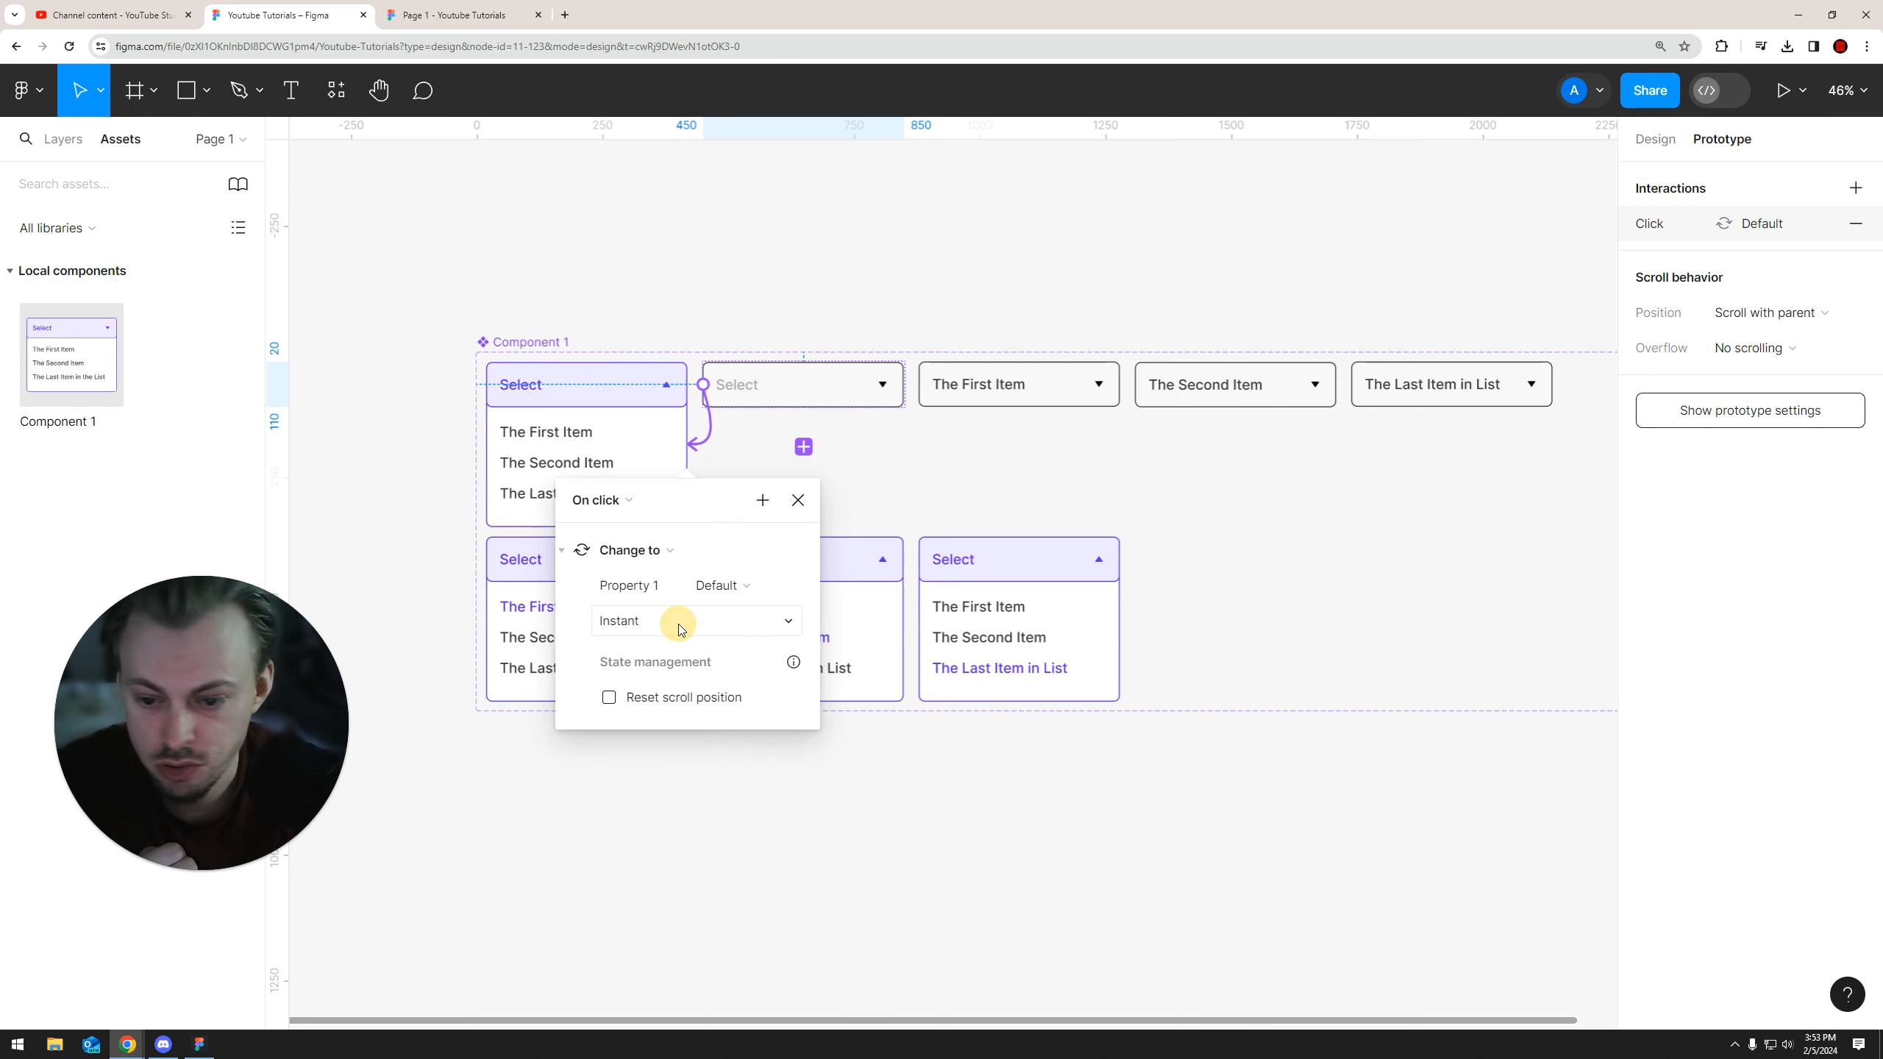
click(938, 806)
scroll(808, 652, up, 1)
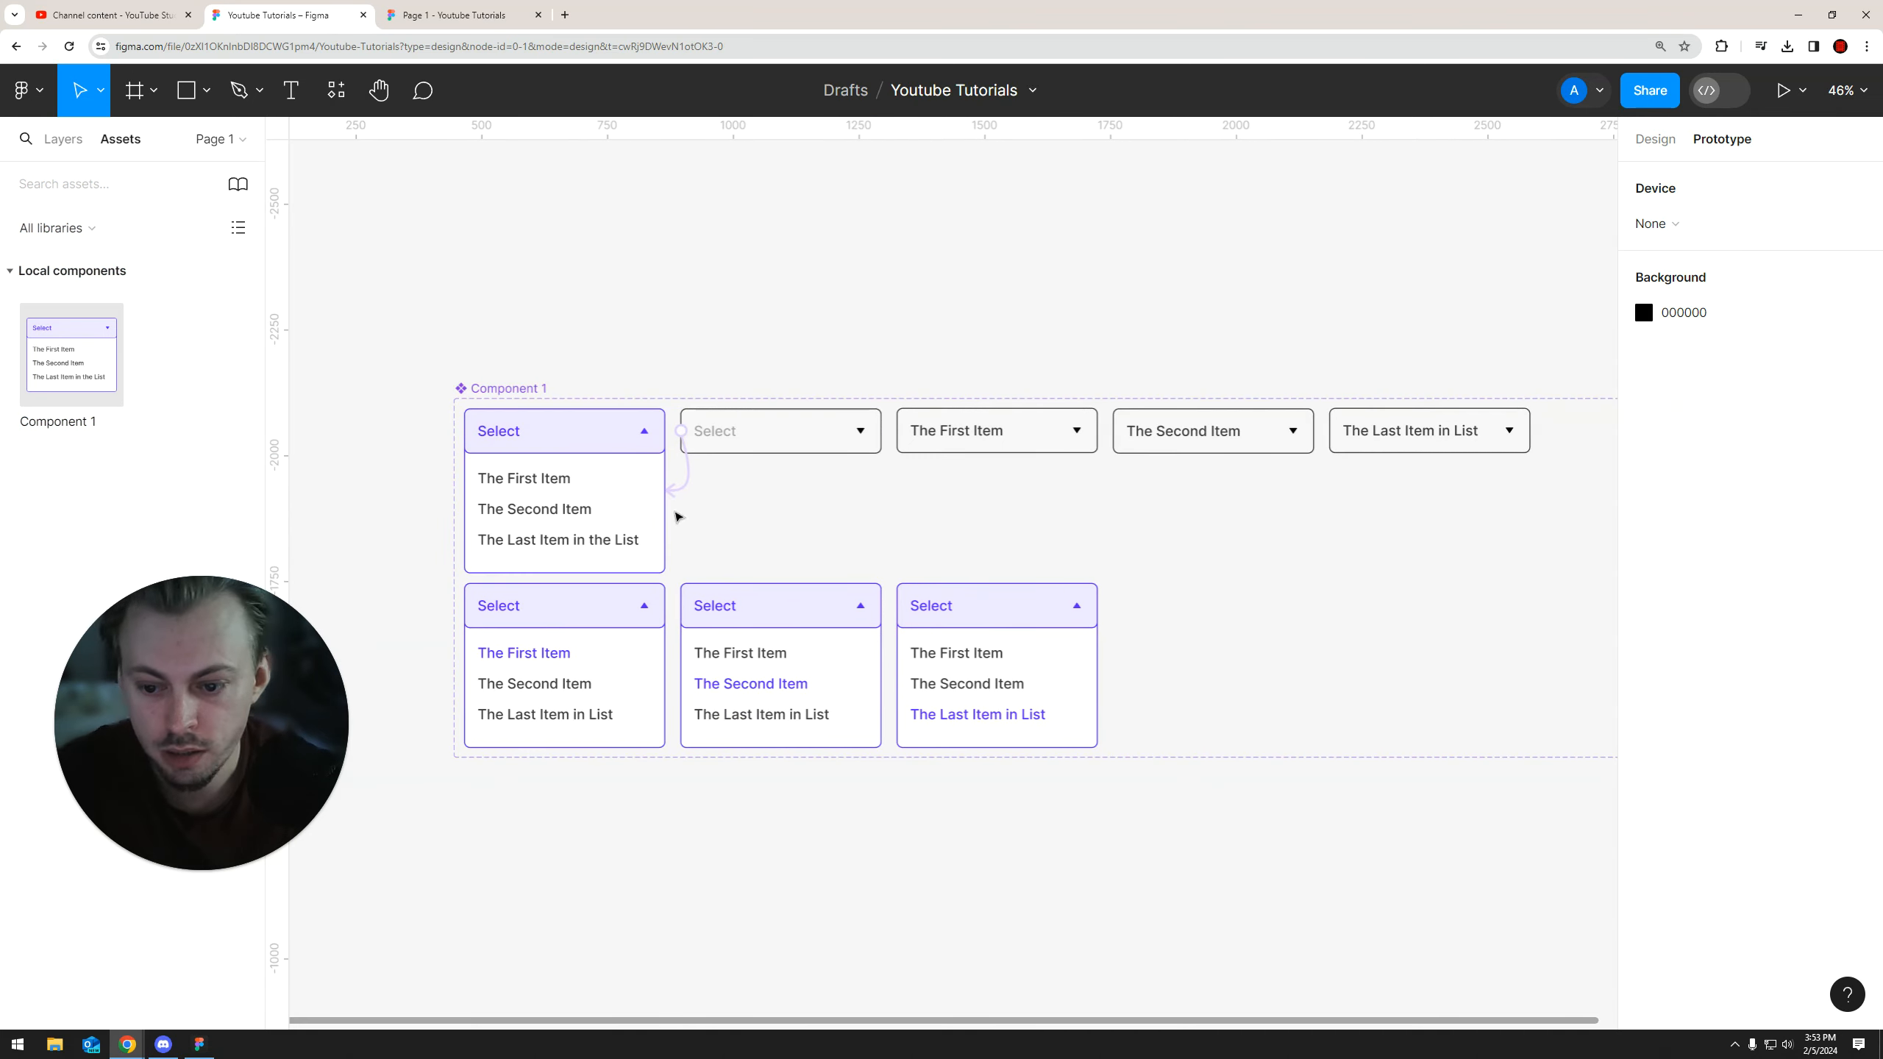
Connect "The First Item" in the Default open variant to Variant3 with a While hovering trigger
scroll(523, 480, up, 3)
click(590, 479)
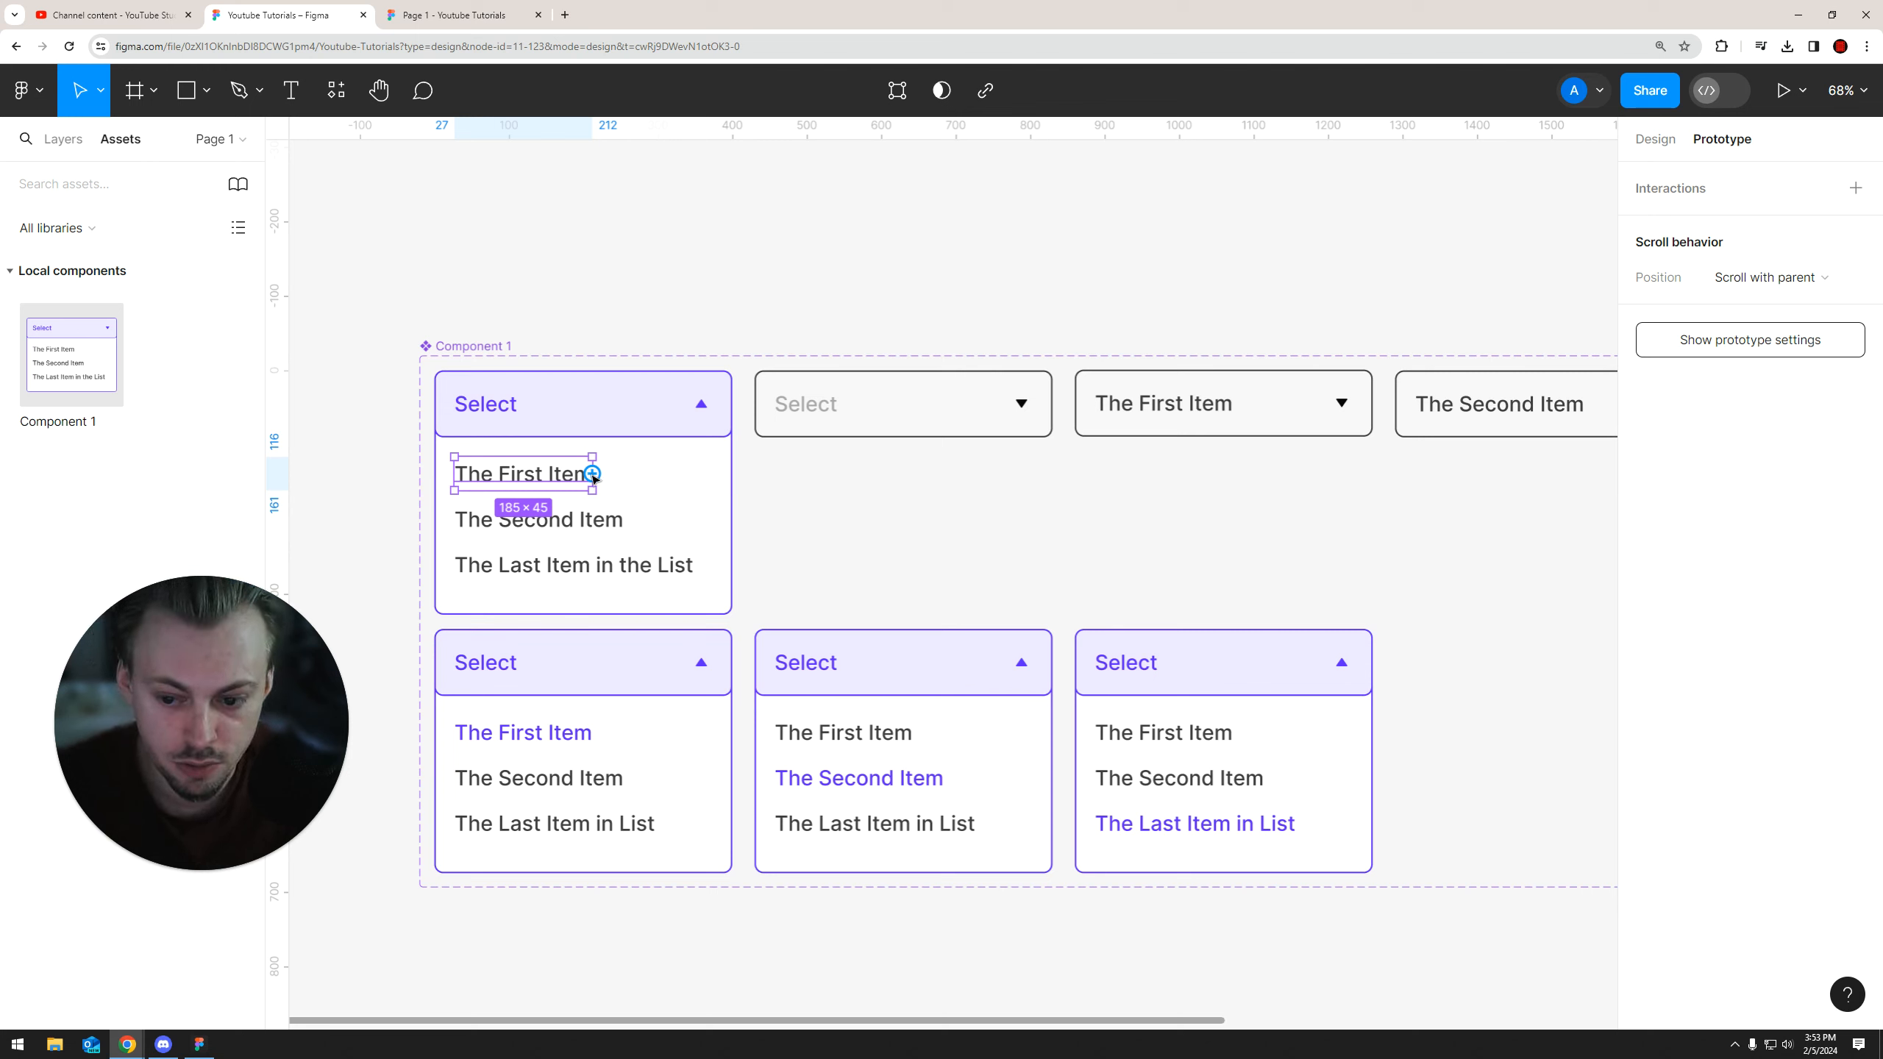
drag(591, 473, 662, 716)
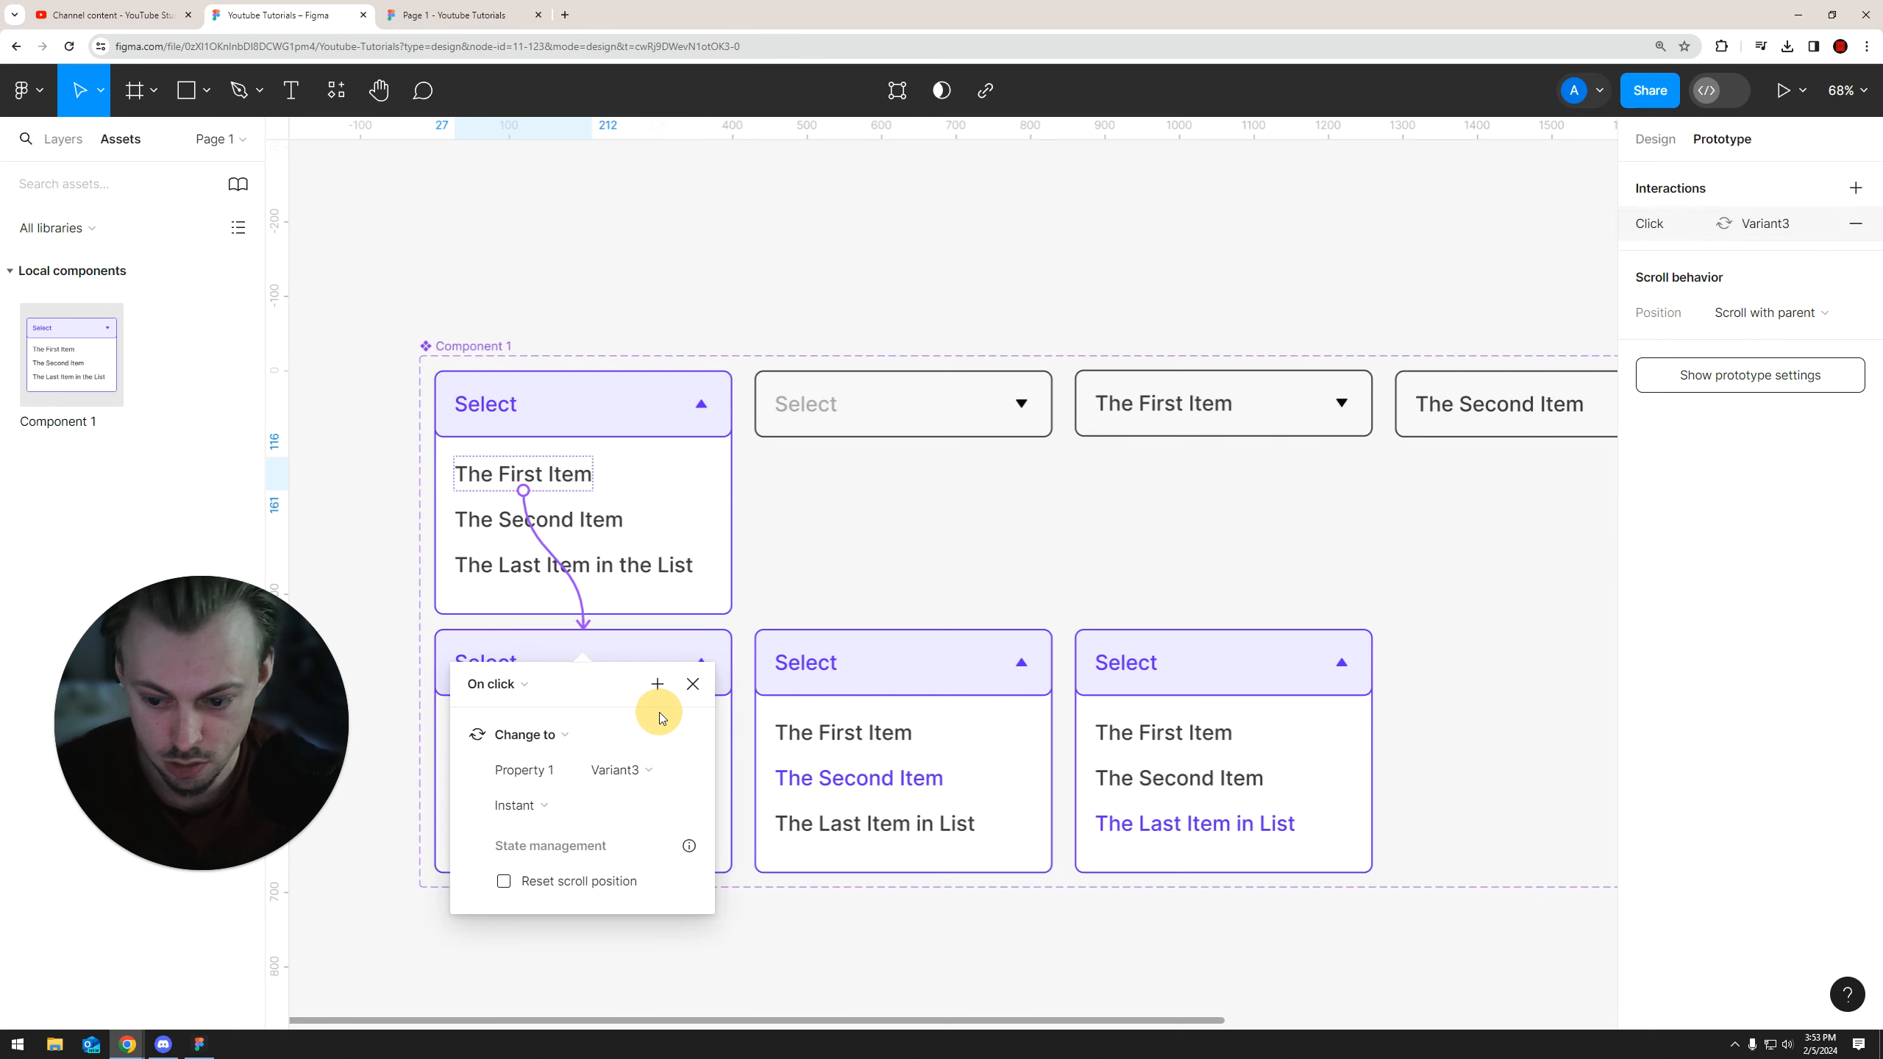
click(531, 691)
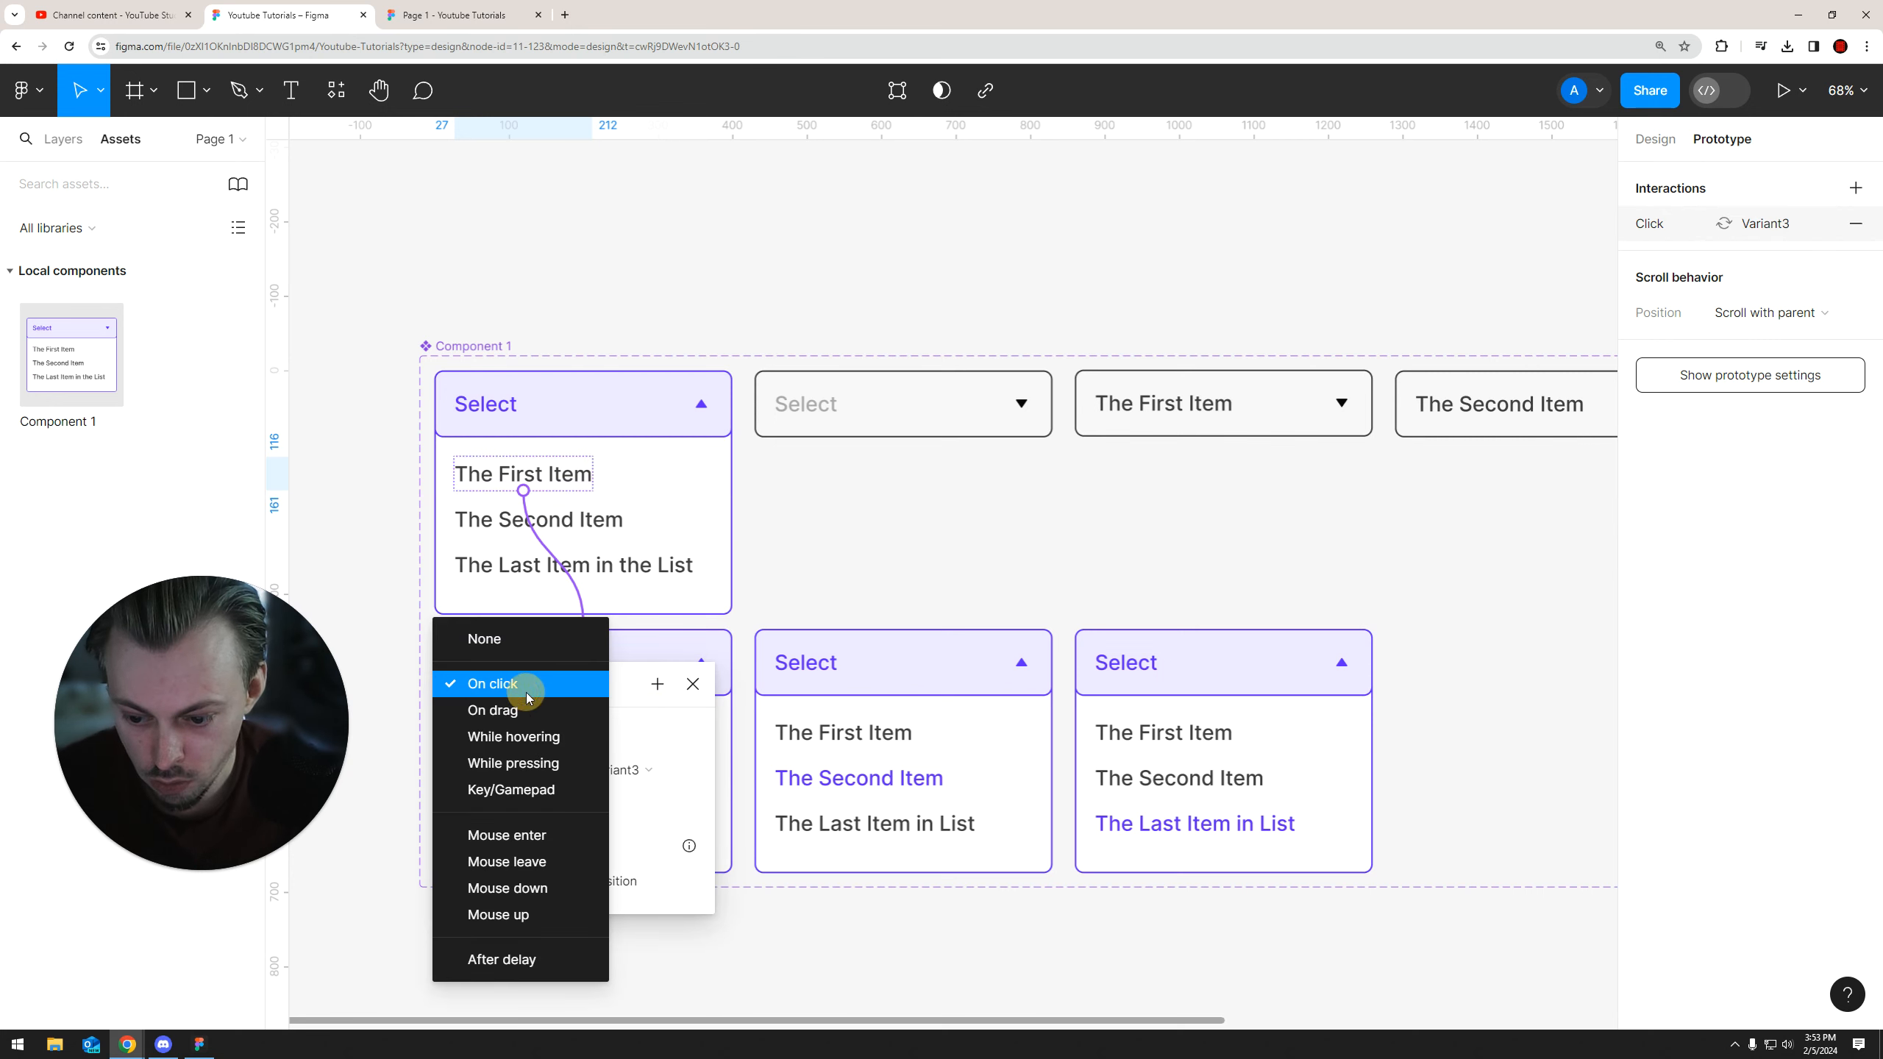
click(504, 735)
Connect "The Second Item" in the Default open variant to Variant4 with a While hovering trigger
click(625, 526)
drag(625, 525, 881, 680)
click(824, 683)
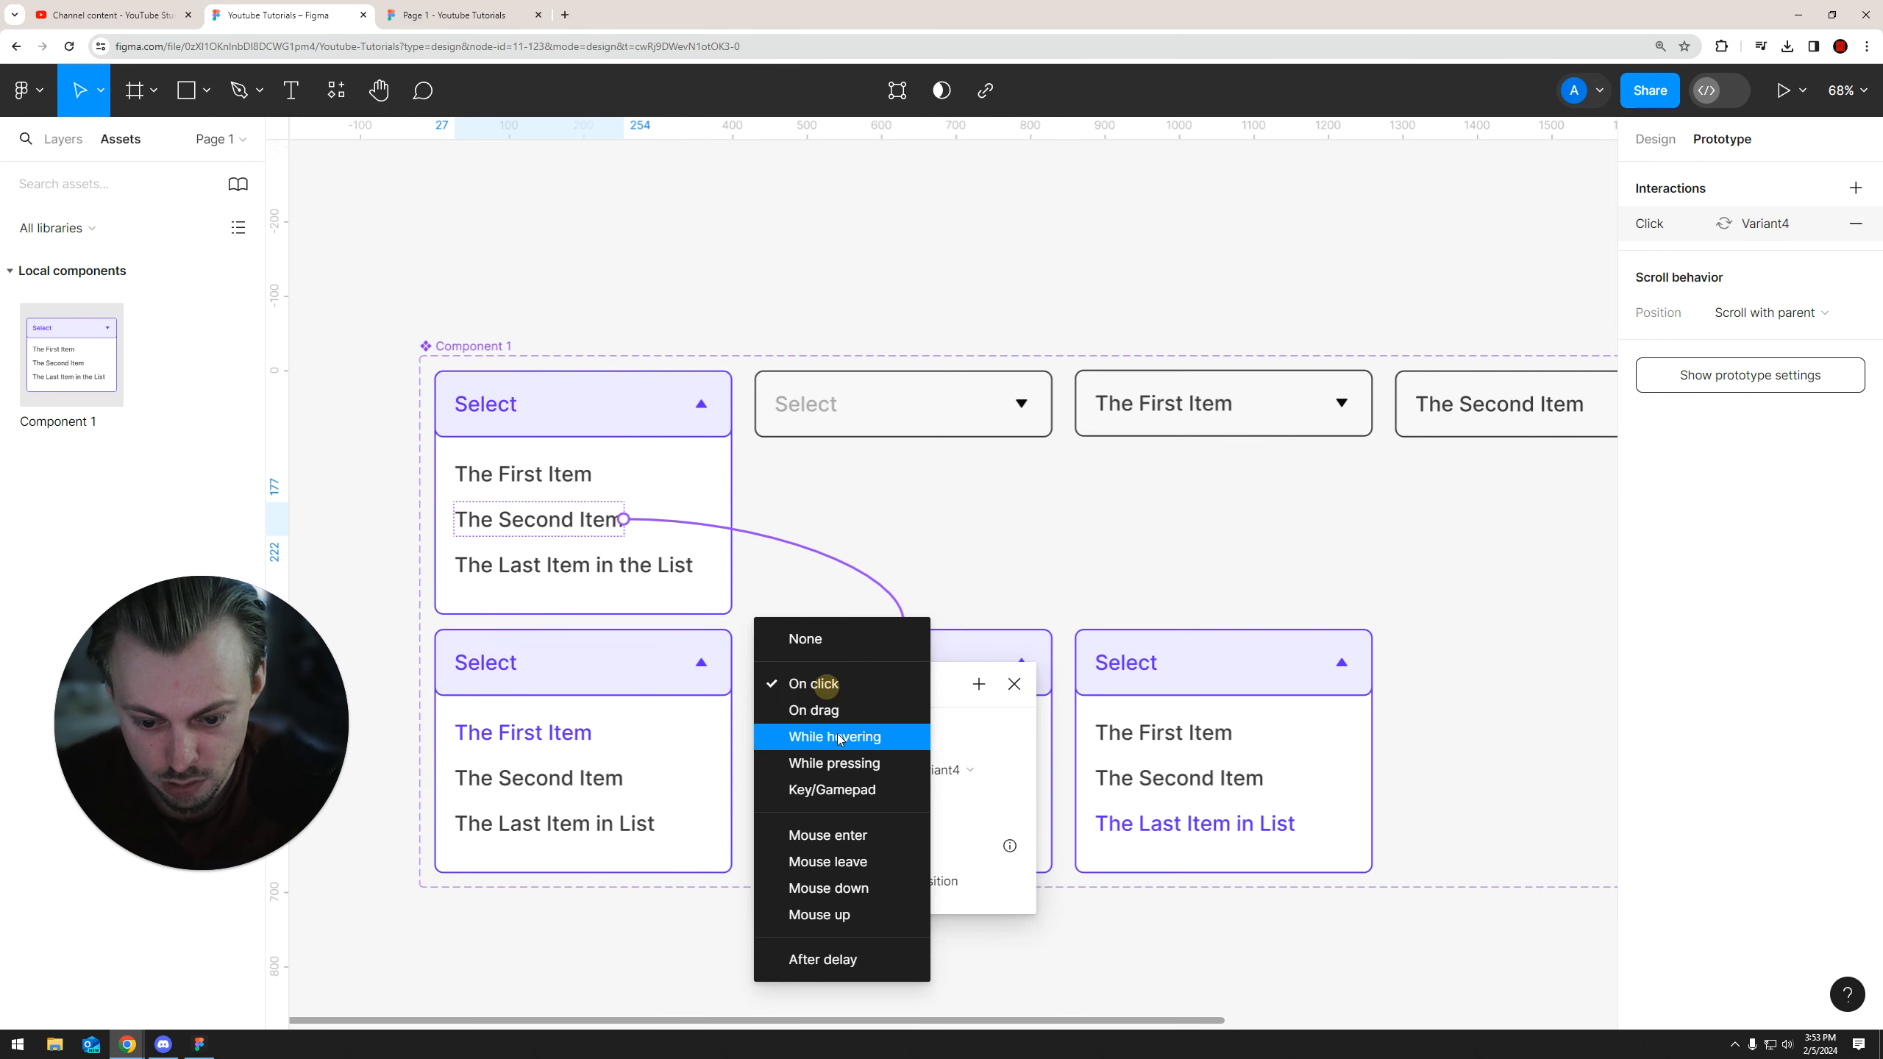
click(838, 738)
Connect "The Last Item in the List" in the Default open variant to Variant5 with a While hovering trigger
click(593, 565)
drag(693, 564, 1206, 772)
click(1150, 683)
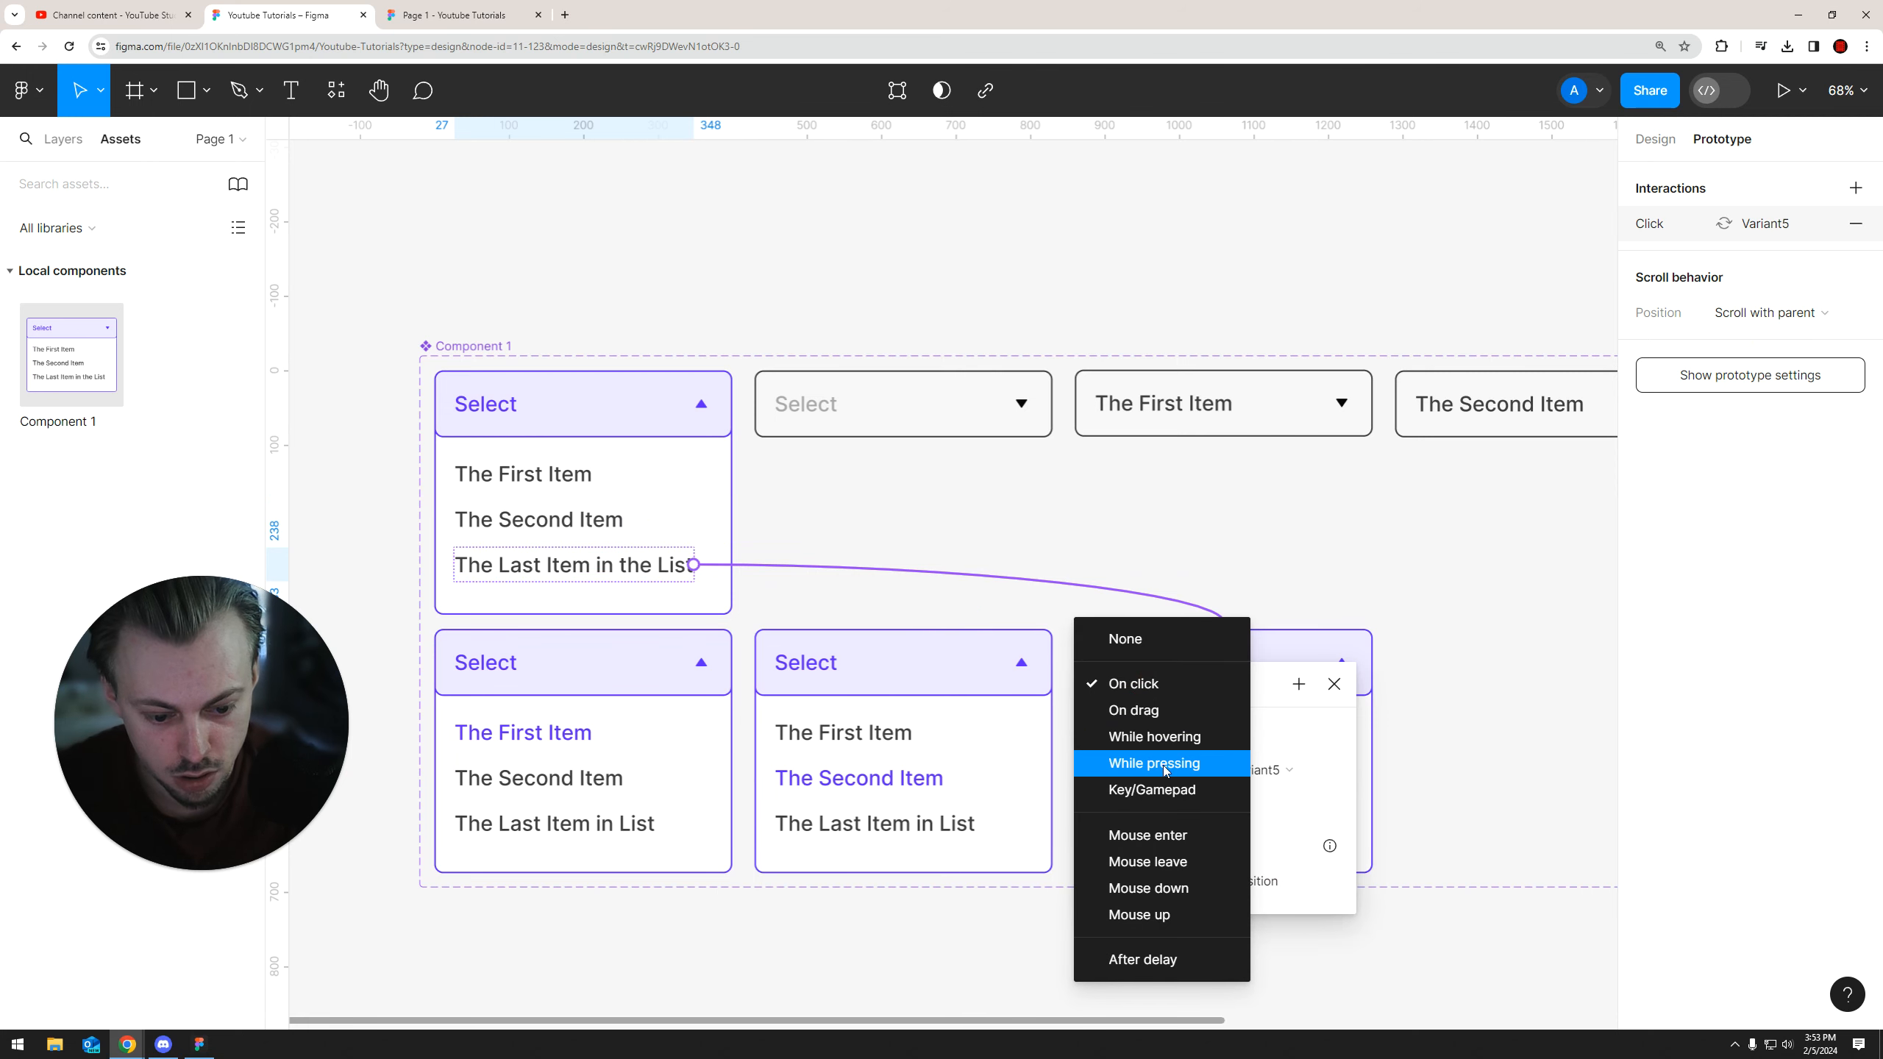
click(1136, 729)
click(883, 955)
drag(905, 915, 853, 883)
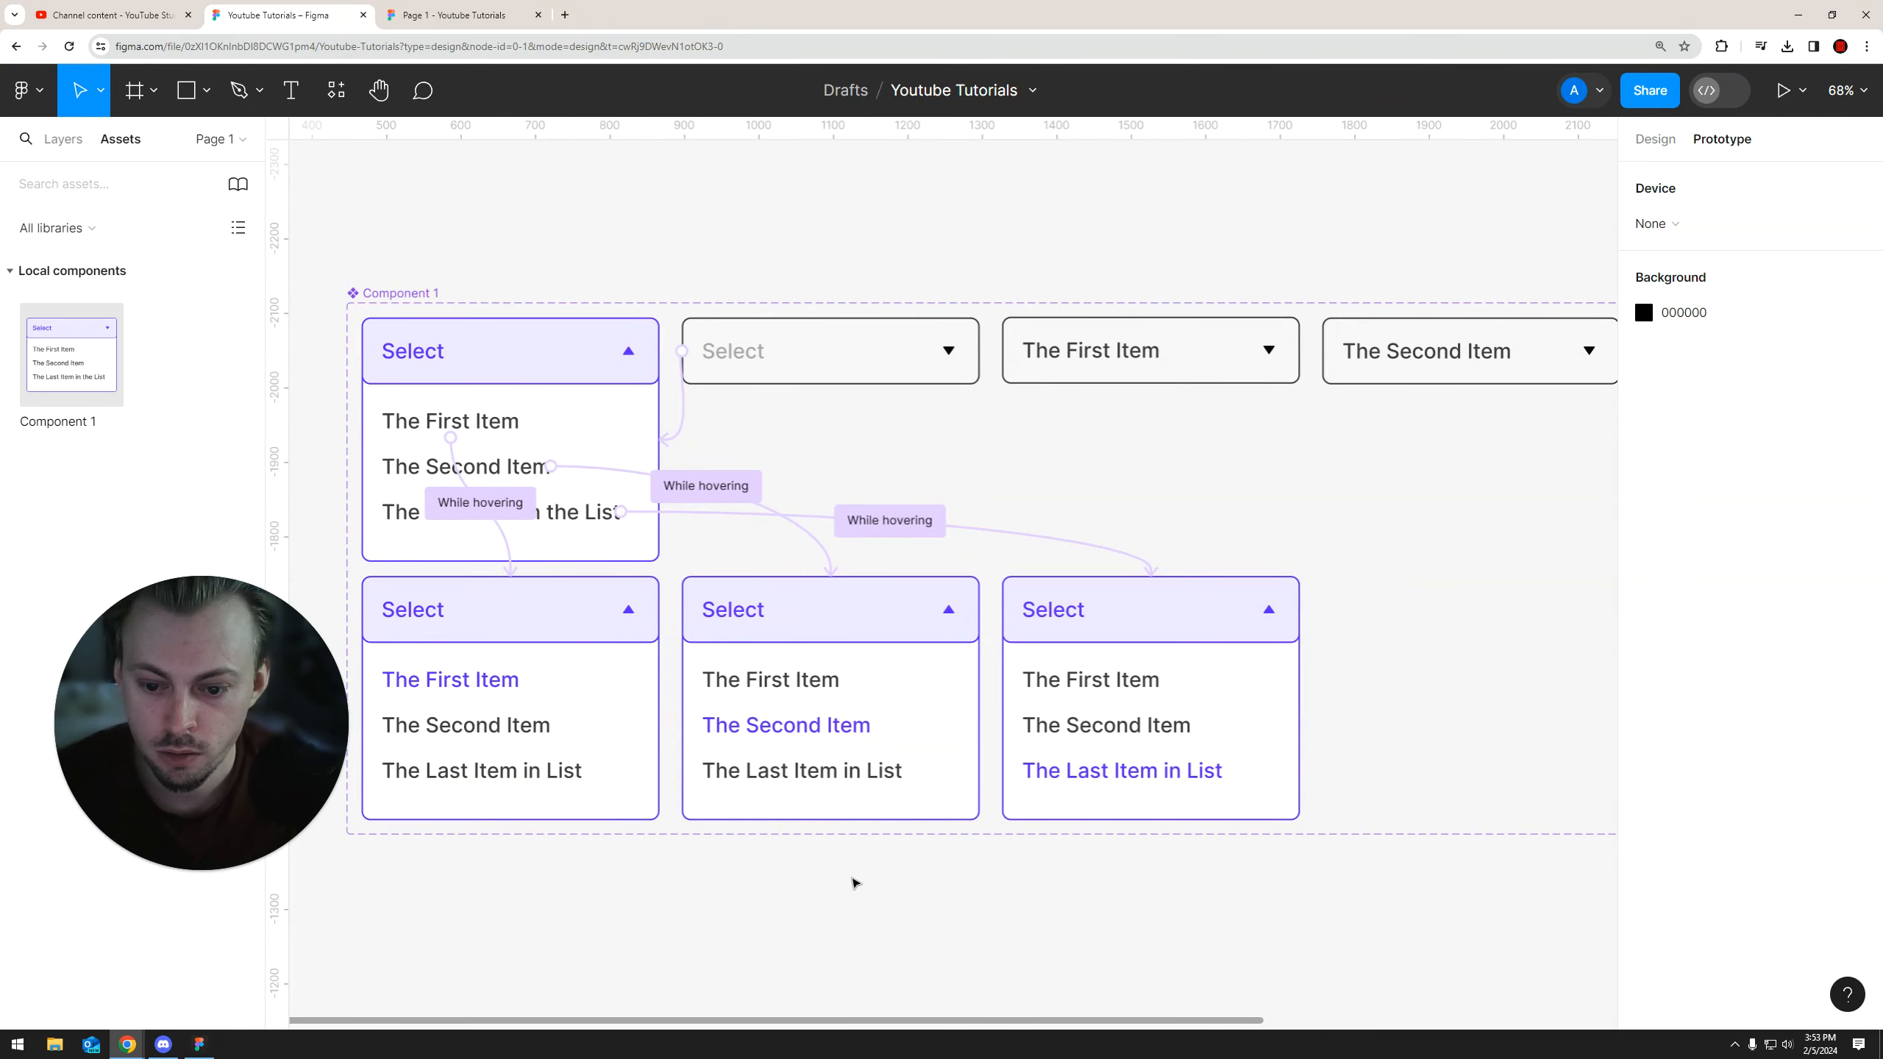
Connect the highlighted "The First Item" in the first highlighted dropdown variant to the closed "The First Item" variant with an On click trigger
double_click(481, 686)
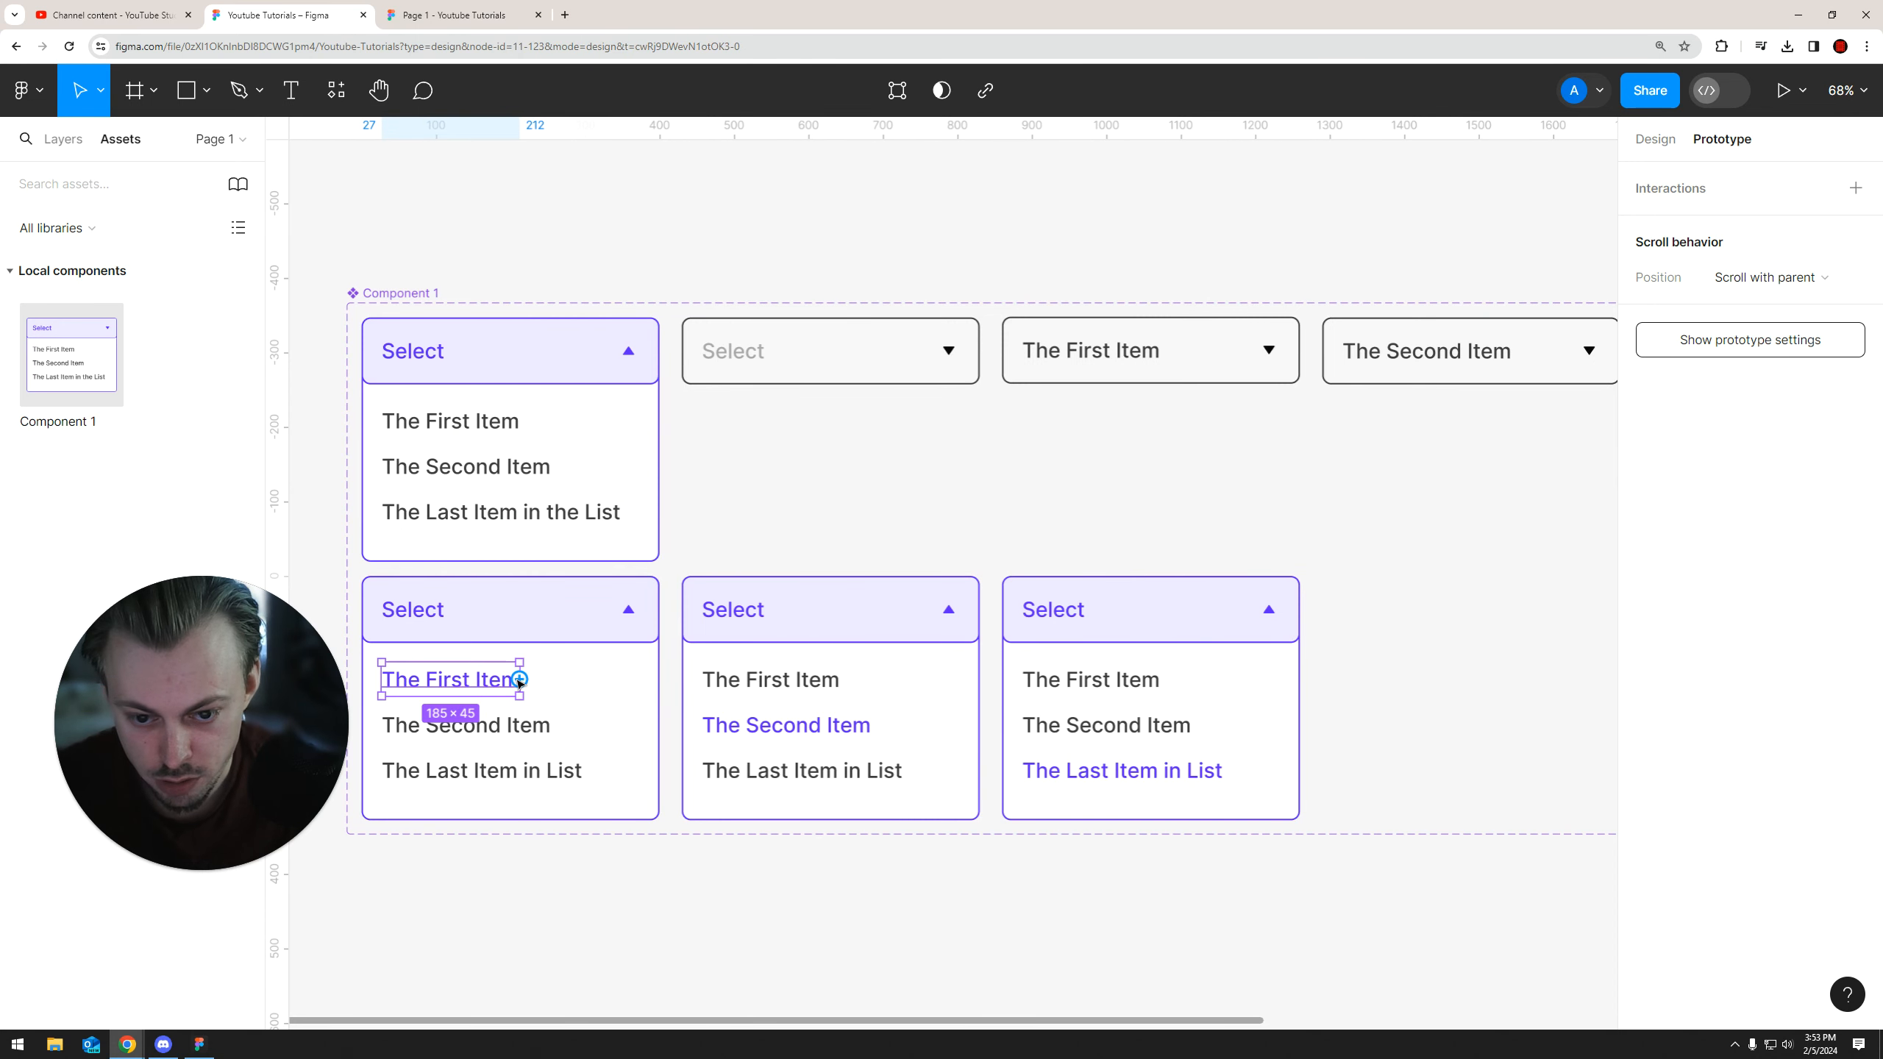
drag(521, 679, 1097, 383)
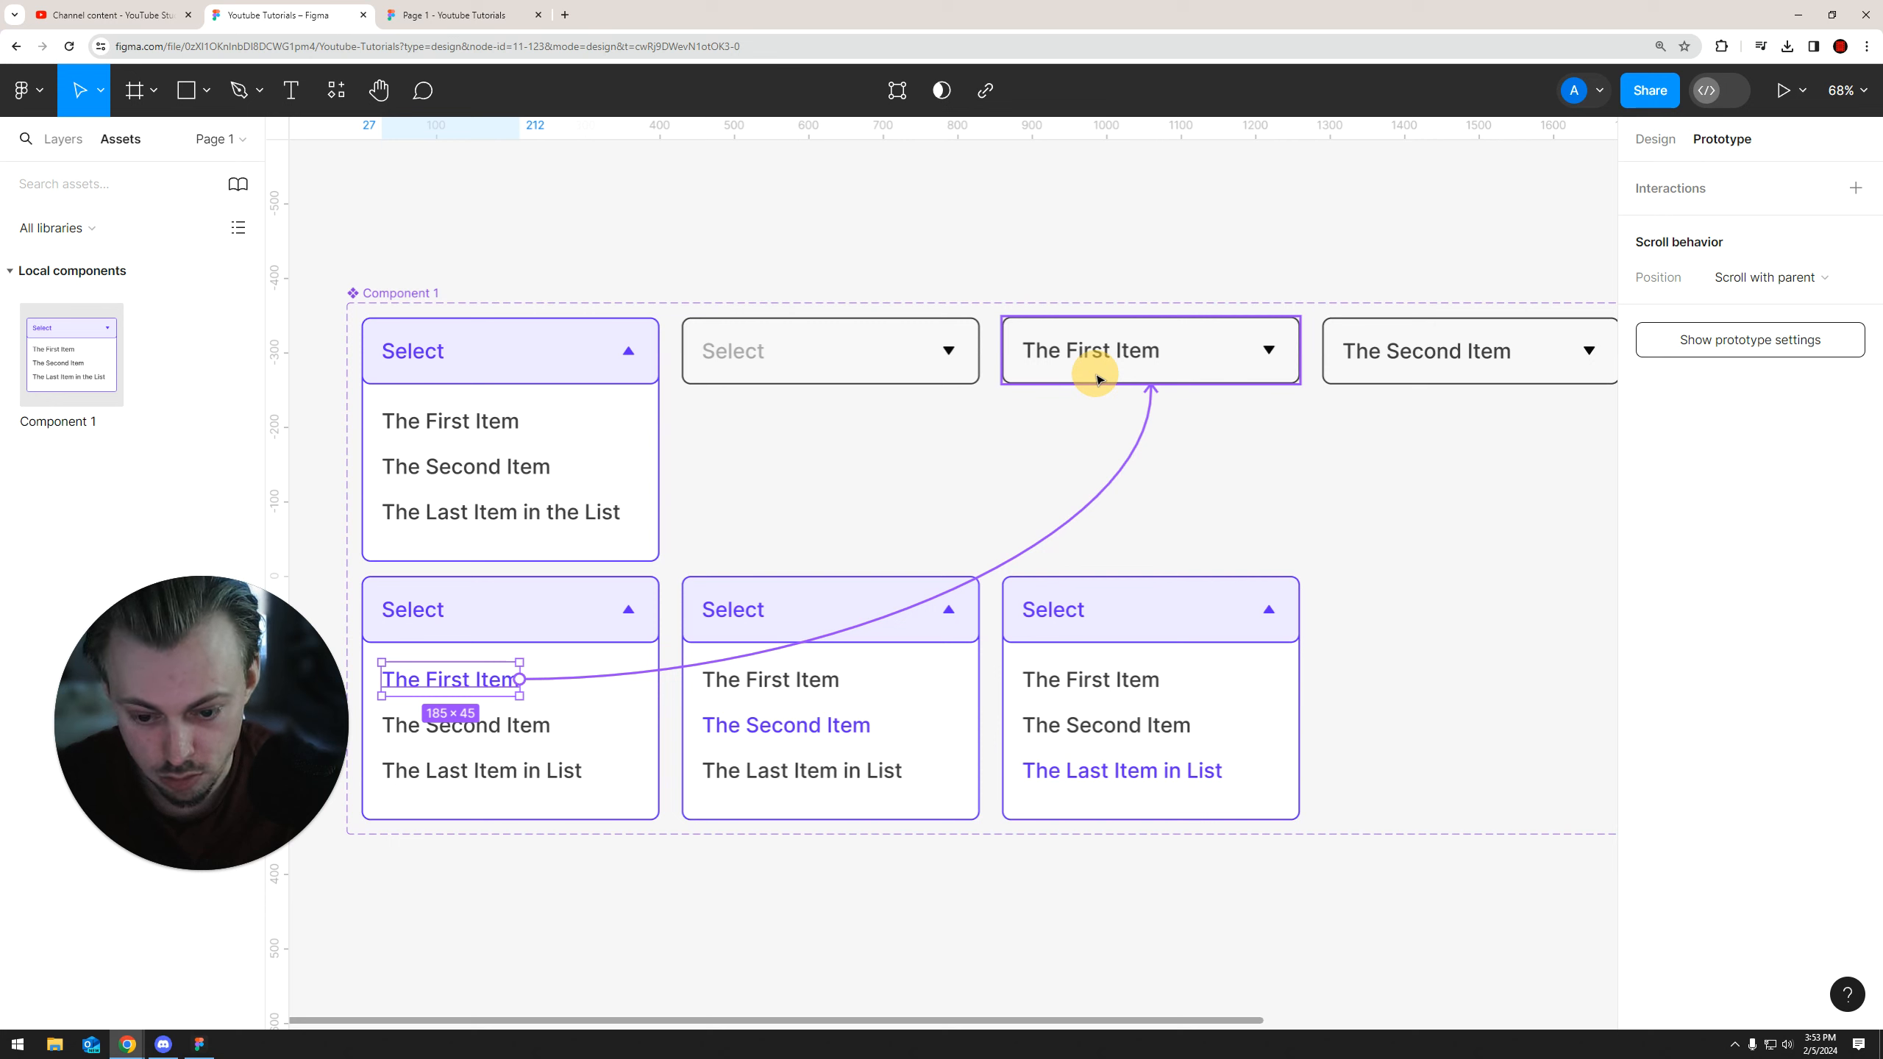
drag(1098, 378, 1098, 378)
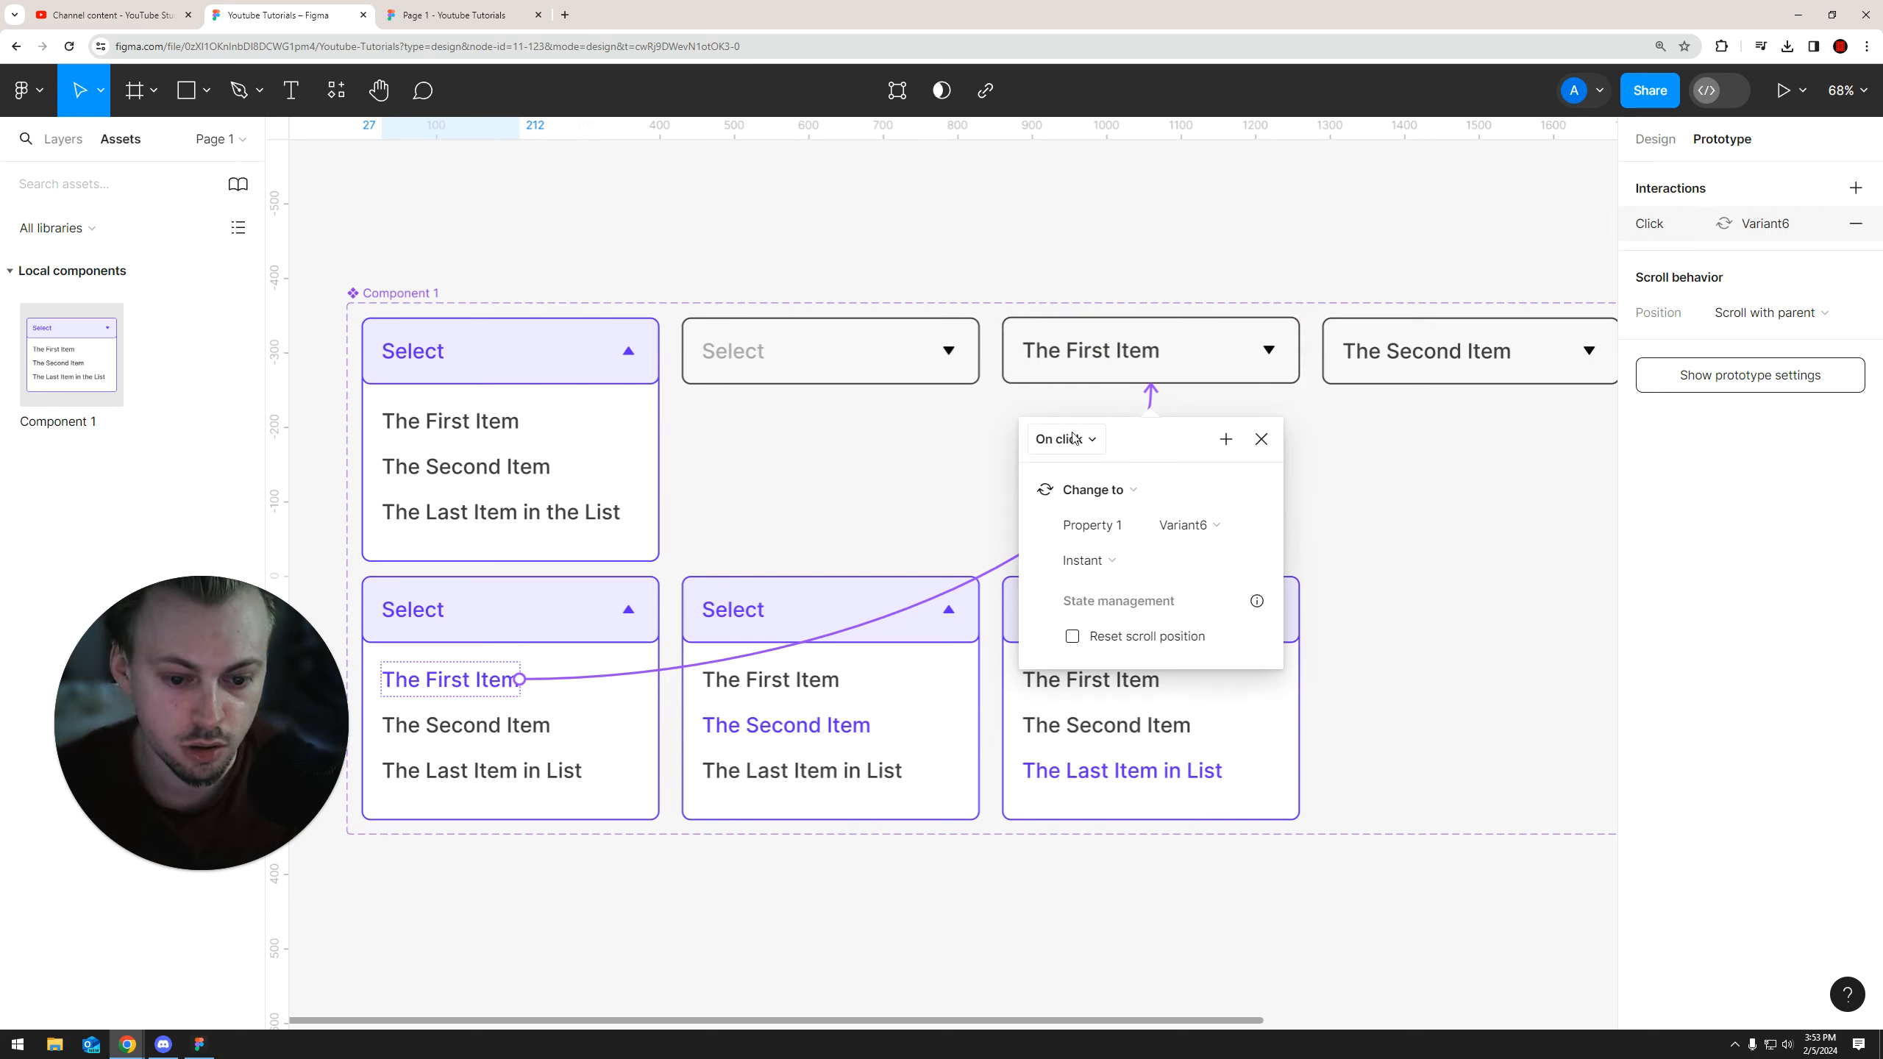
Link "The Second Item" and "The Last Item in List" in the first highlighted variant to their matching closed variants on click
click(497, 723)
drag(642, 701, 1430, 349)
scroll(837, 655, down, 5)
click(667, 718)
drag(697, 718, 1327, 486)
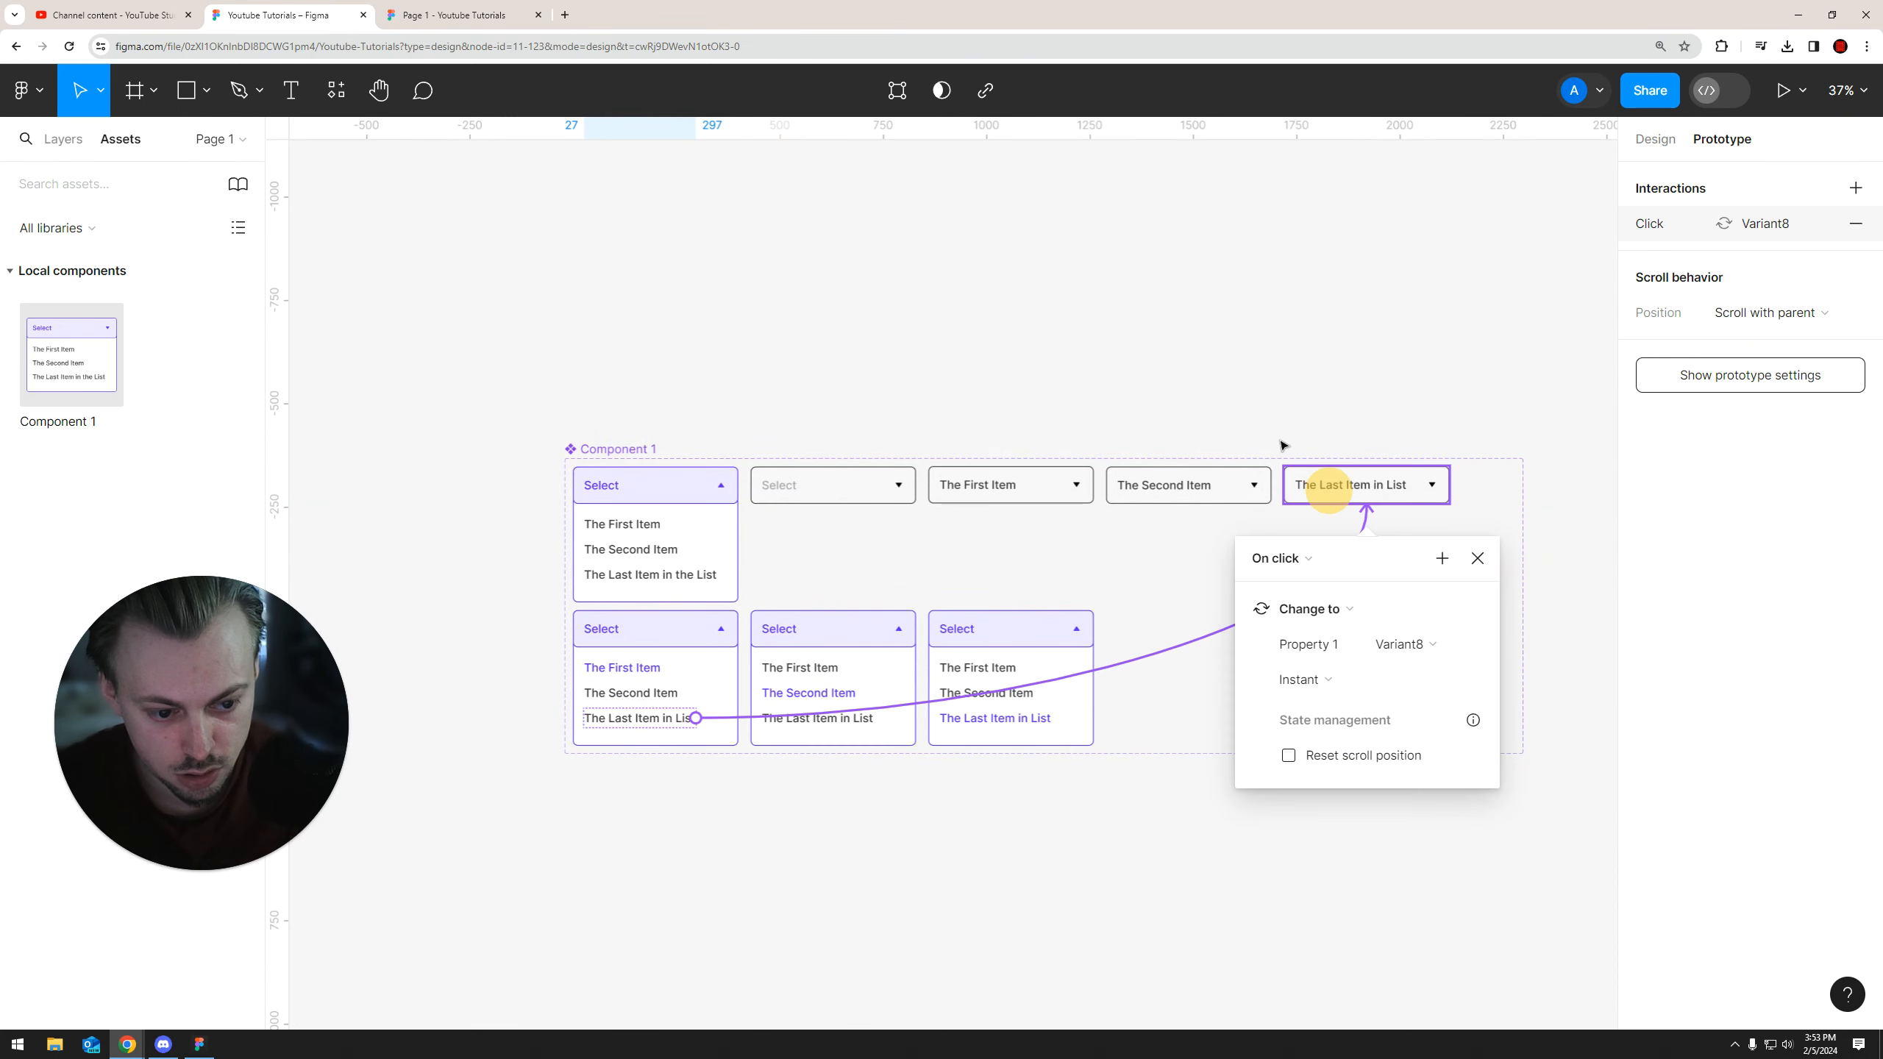
click(1146, 361)
Draw a frame about 2222 × 1245 beside the component set
scroll(891, 438, down, 5)
scroll(937, 433, up, 4)
click(1649, 145)
scroll(1085, 290, down, 5)
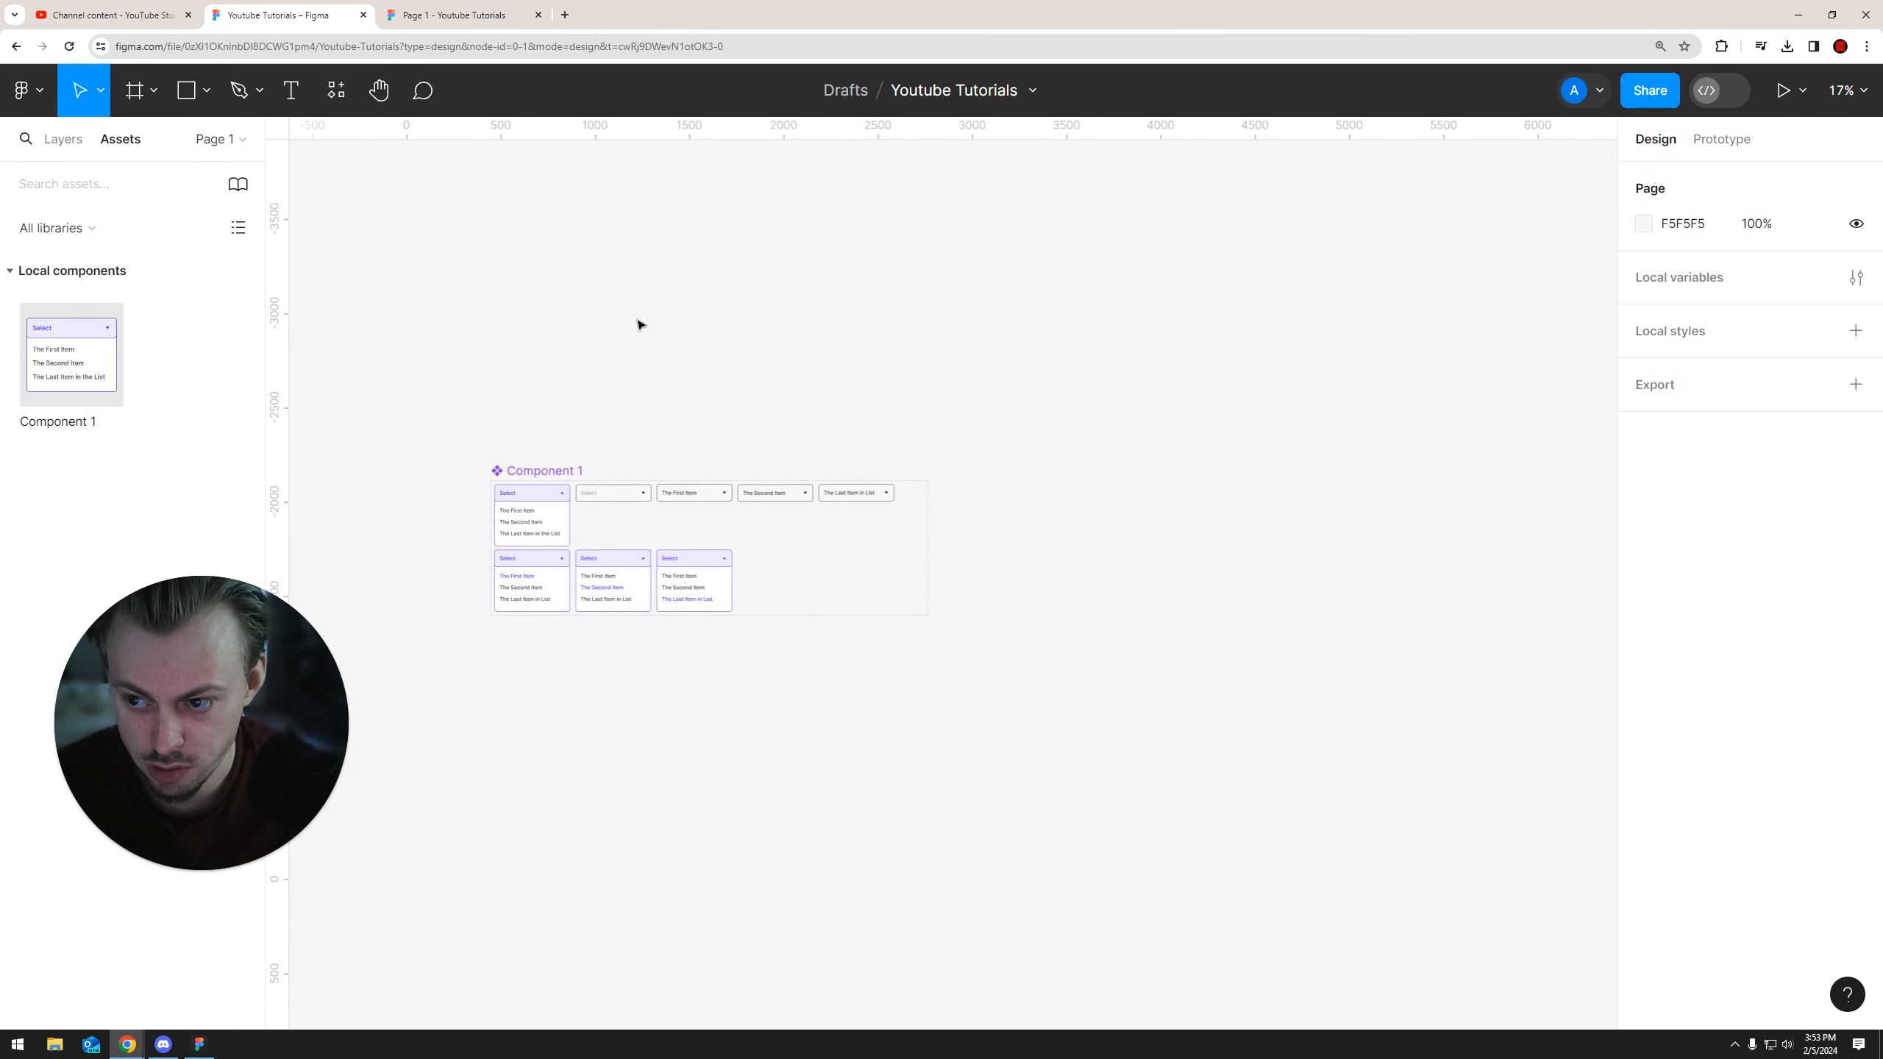
key(f)
drag(978, 293, 1219, 528)
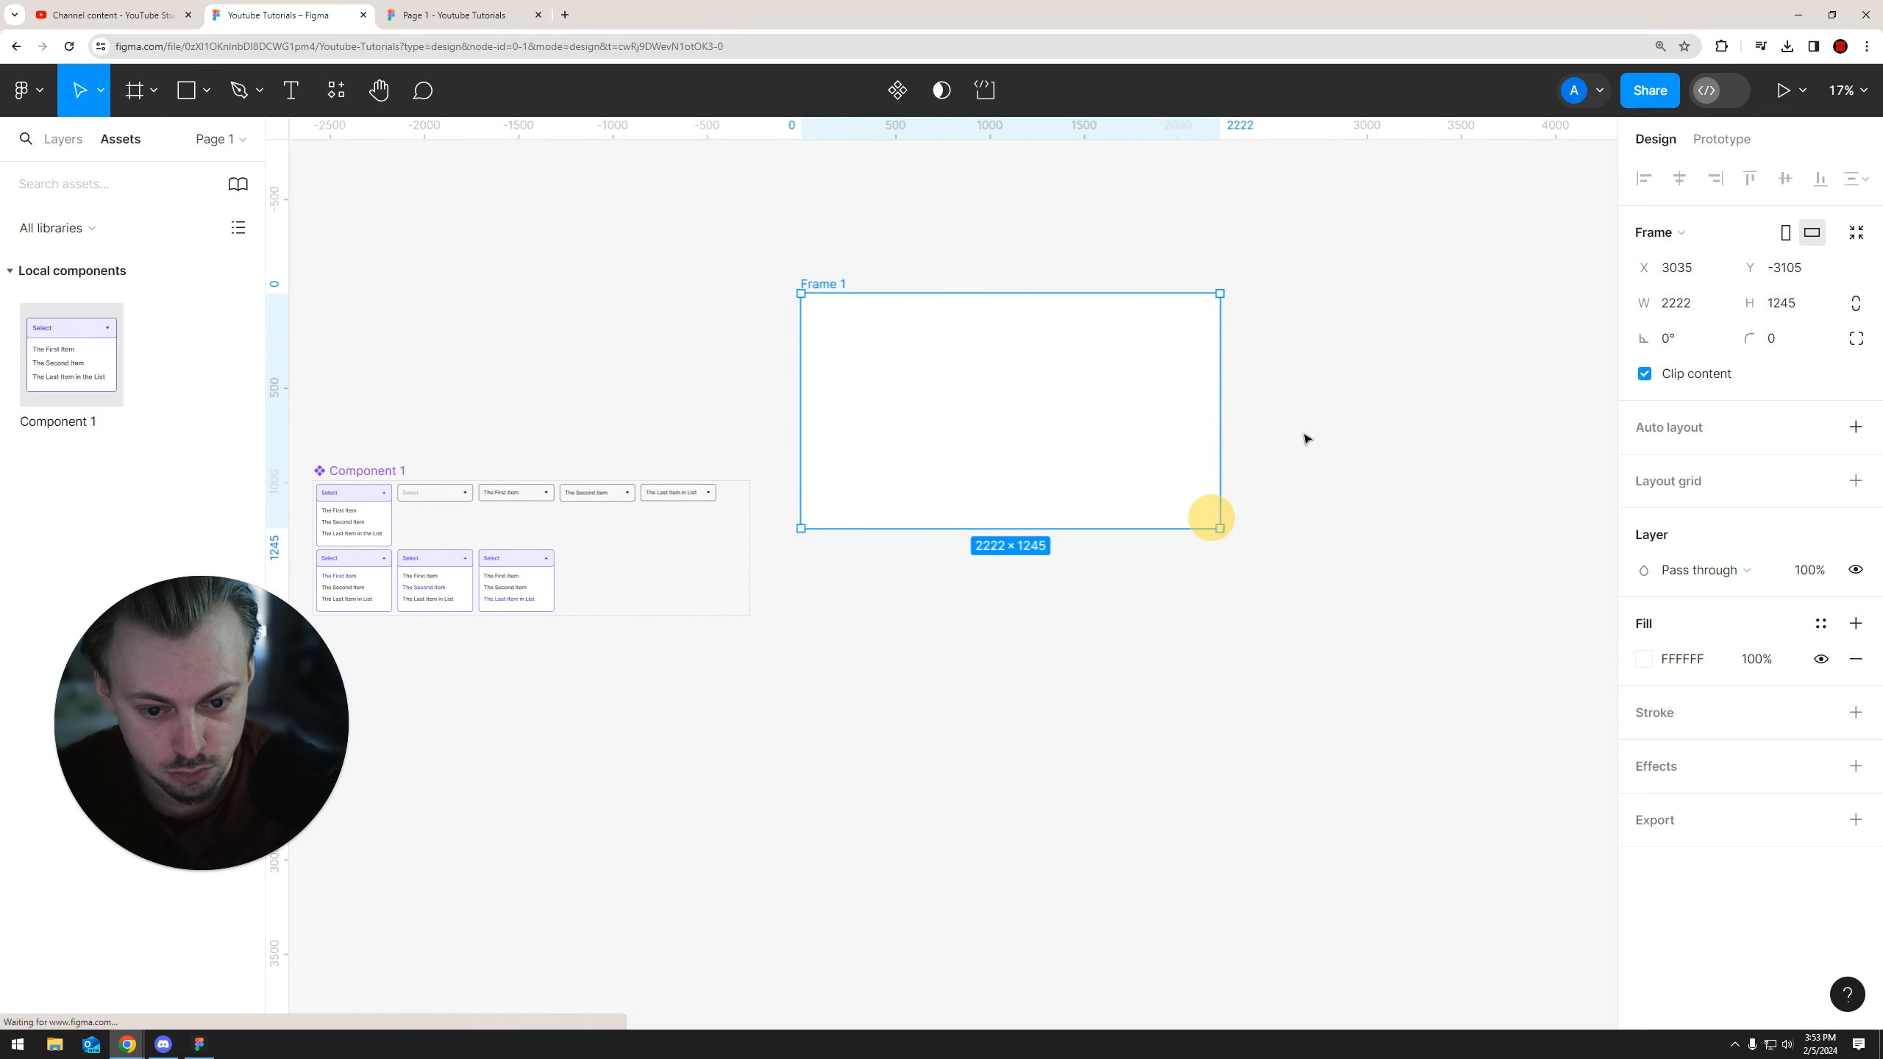
click(1318, 453)
Place an instance of Component 1 in the upper middle of Frame 1
scroll(1063, 416, up, 3)
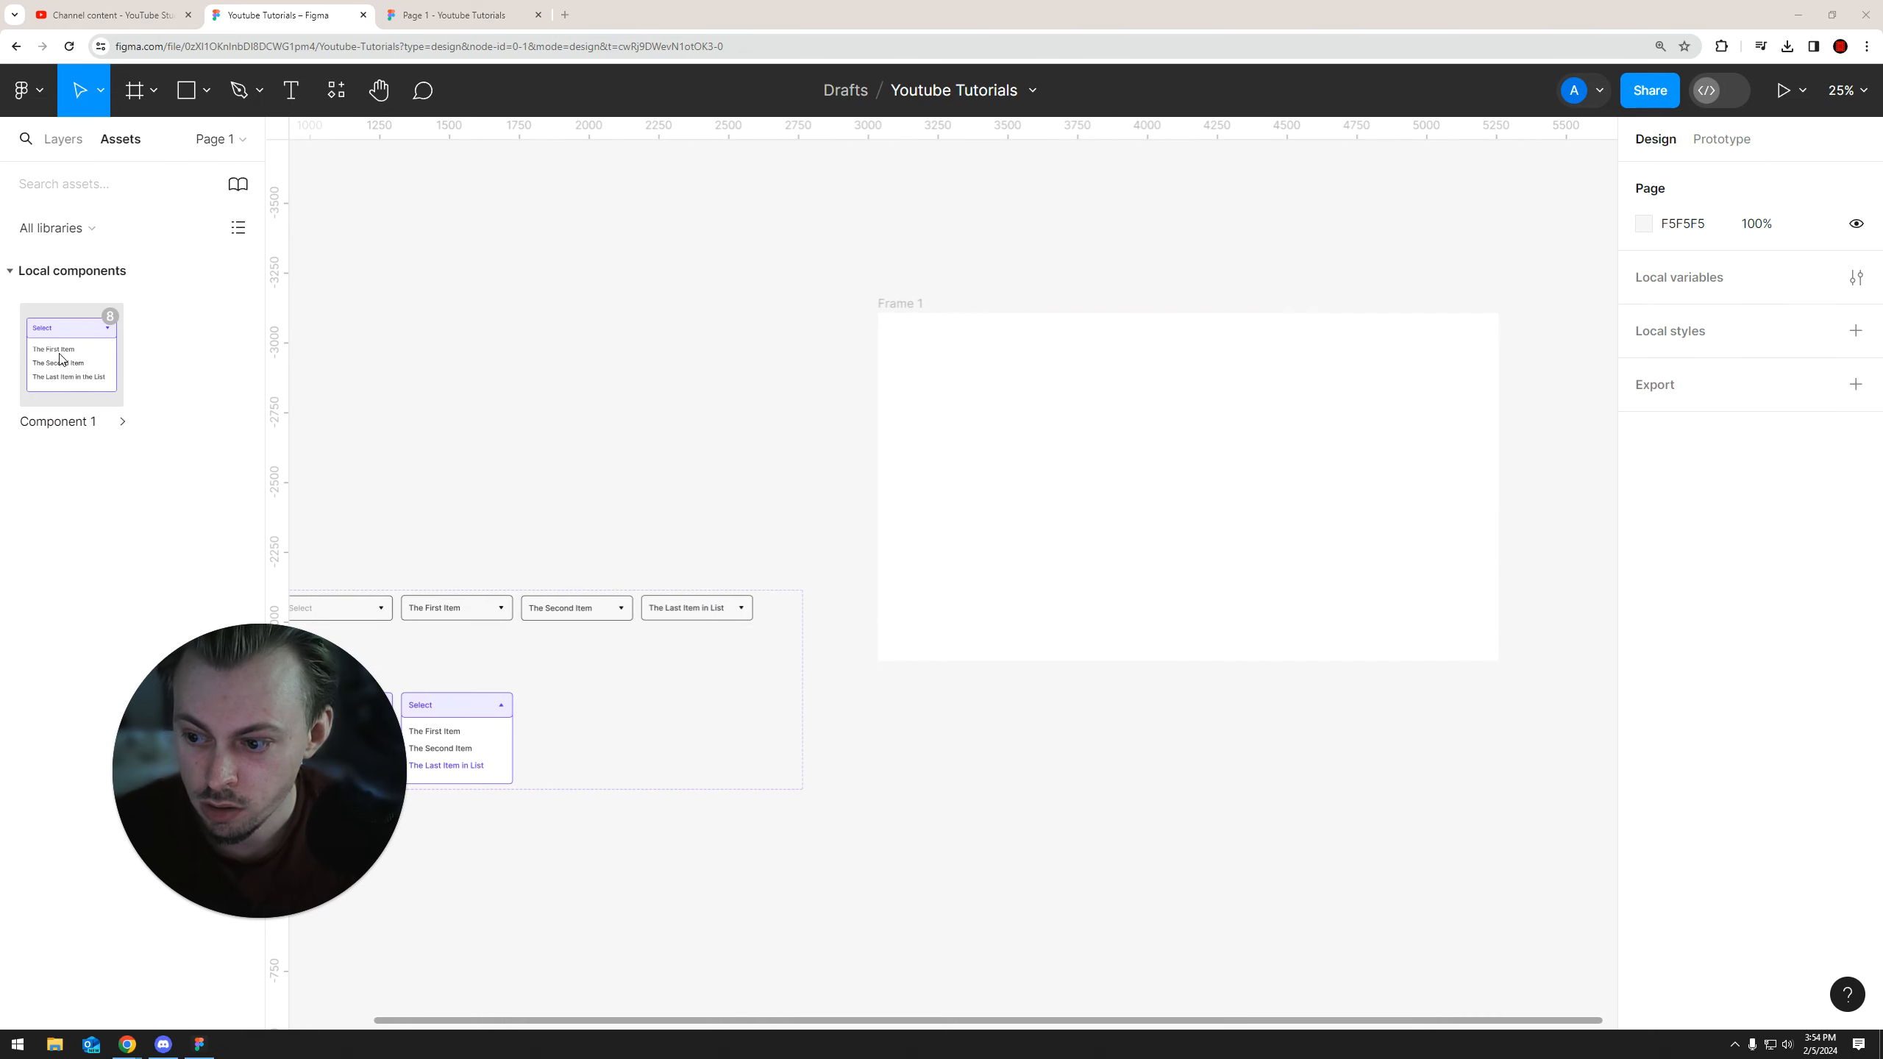
drag(111, 319, 1144, 422)
scroll(1316, 363, up, 3)
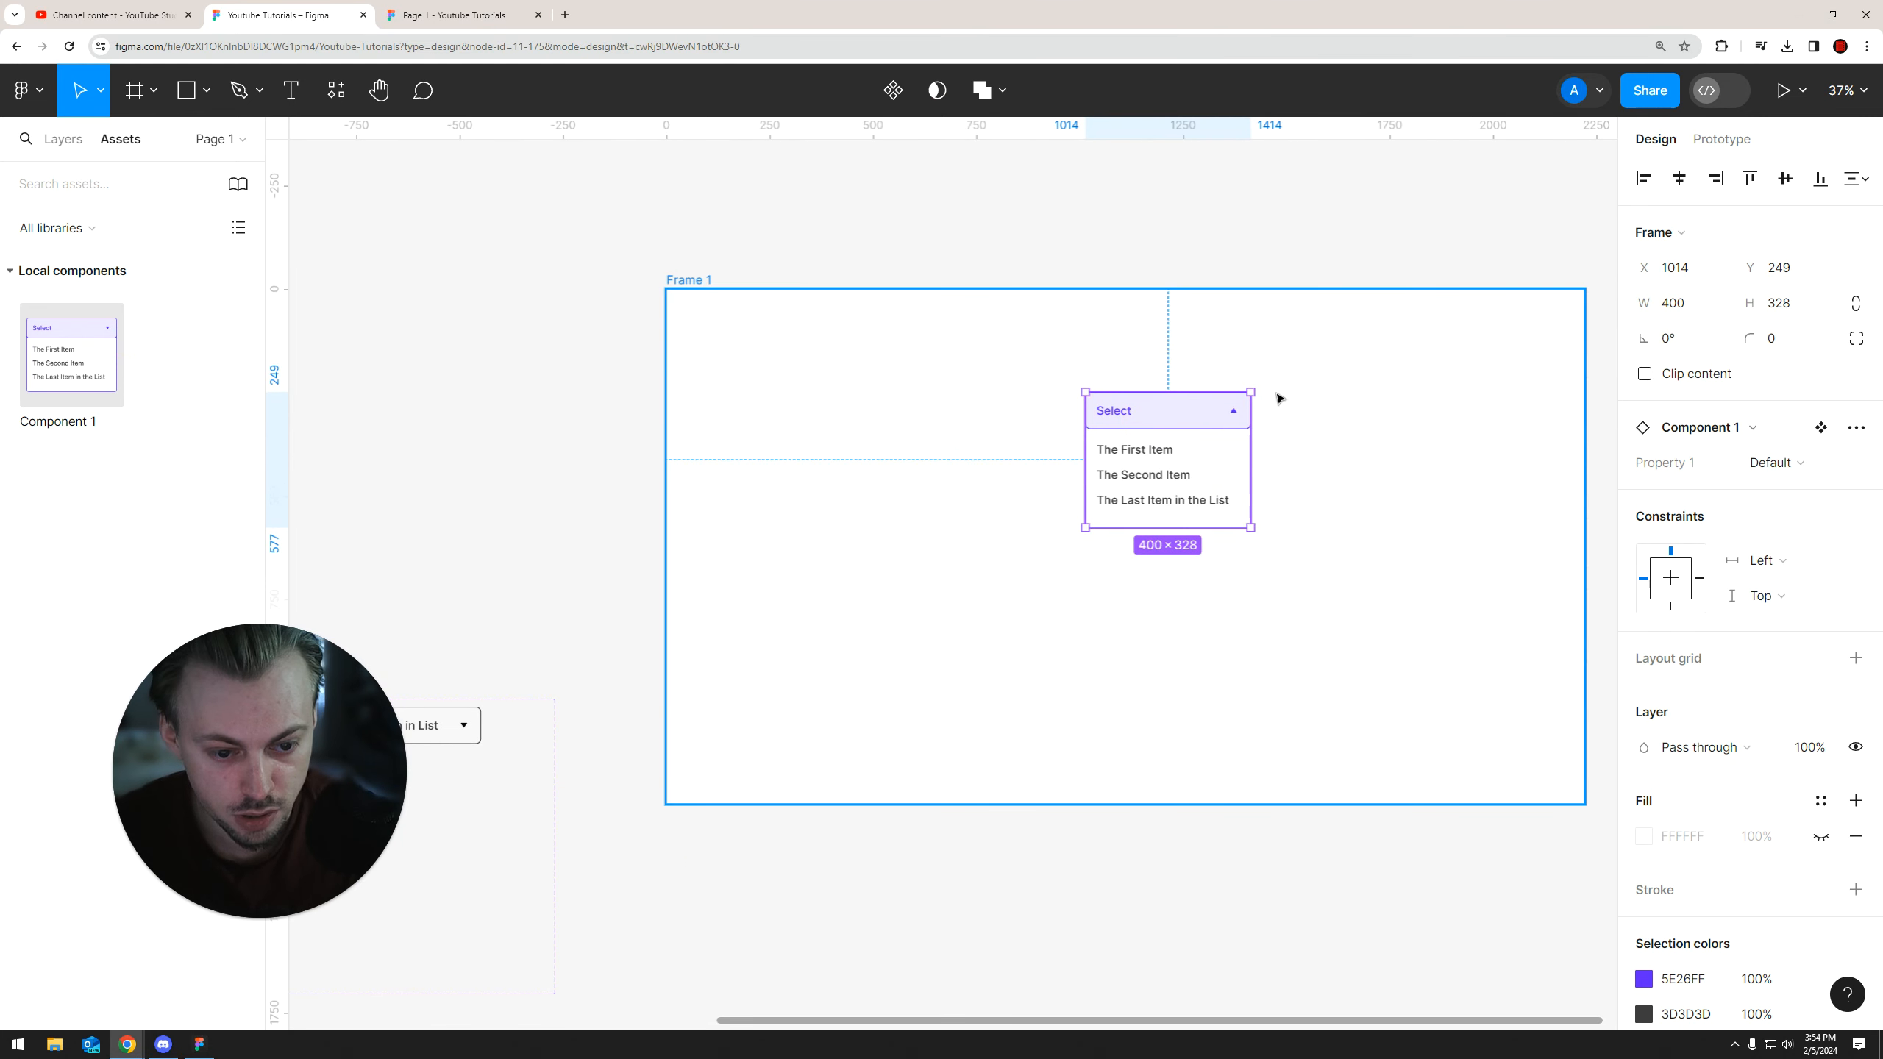
scroll(1279, 398, up, 3)
drag(1149, 528, 1167, 544)
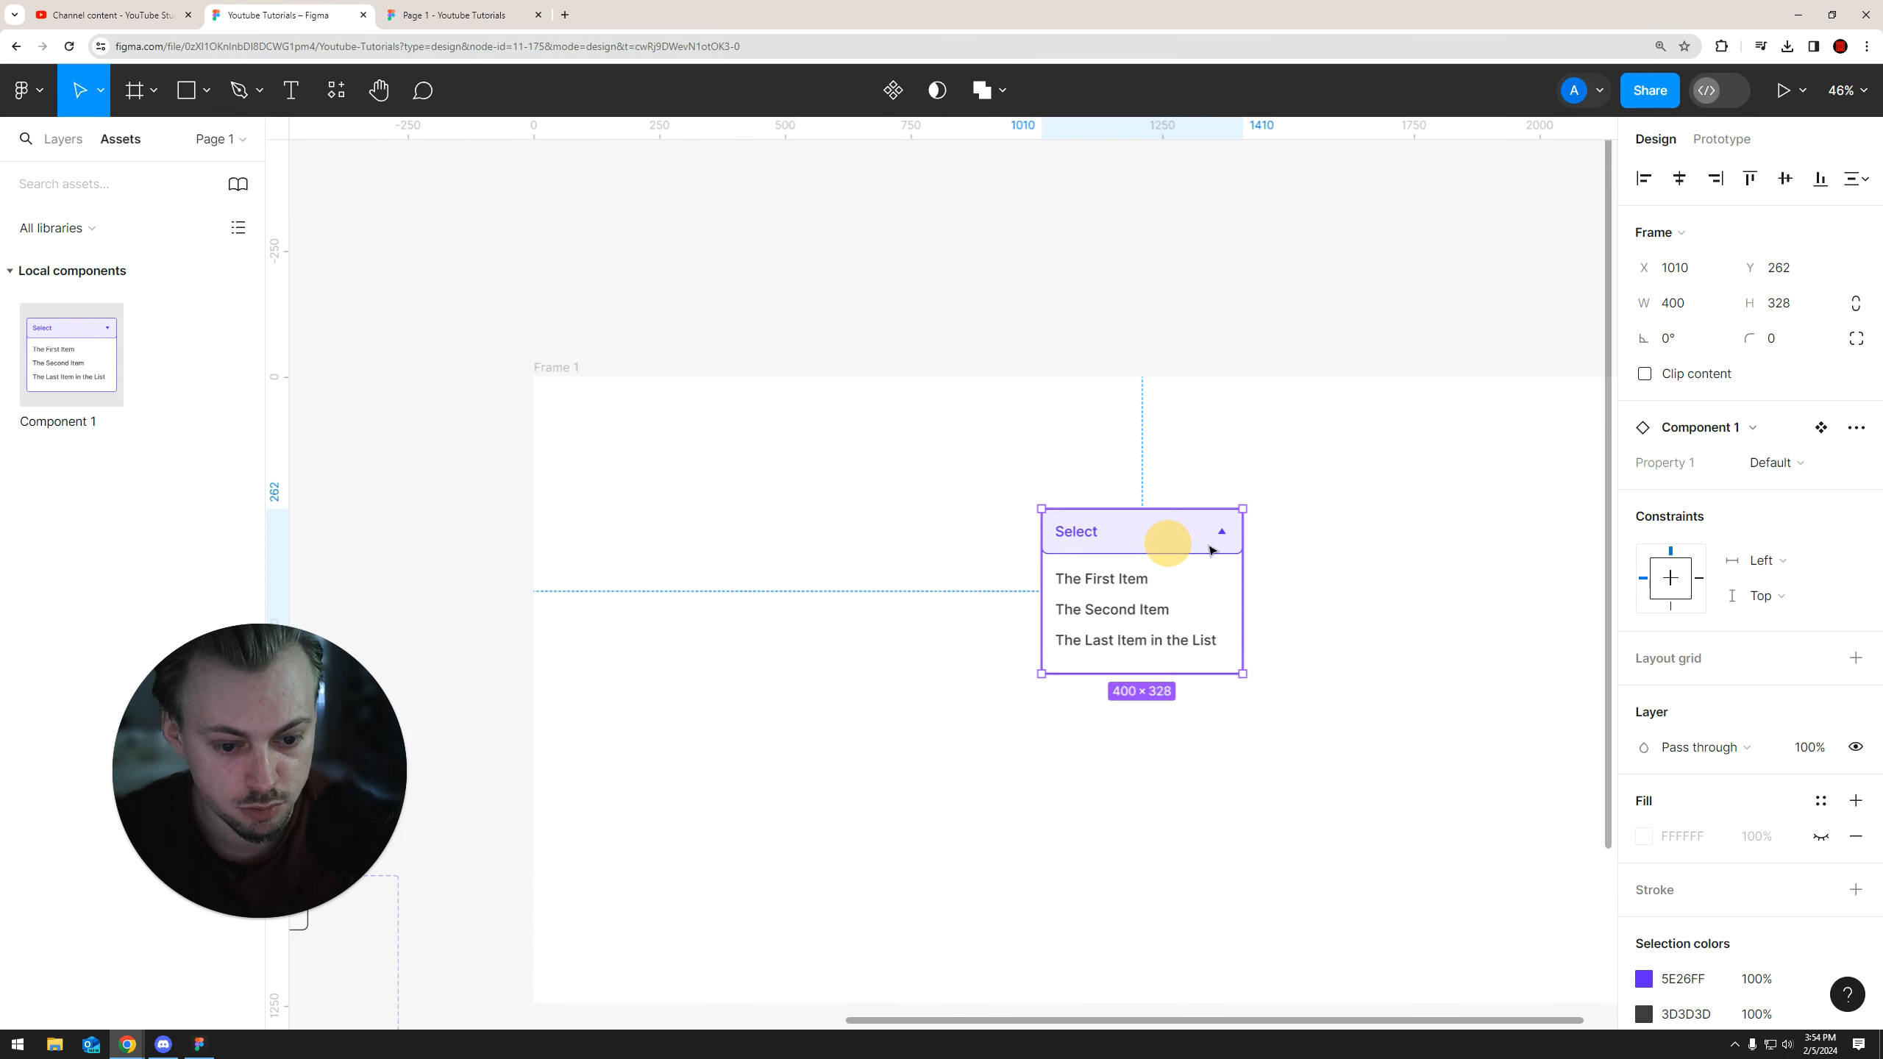
Switch the instance to Variant2 and centre it horizontally in the upper part of Frame 1
click(1775, 462)
click(1731, 488)
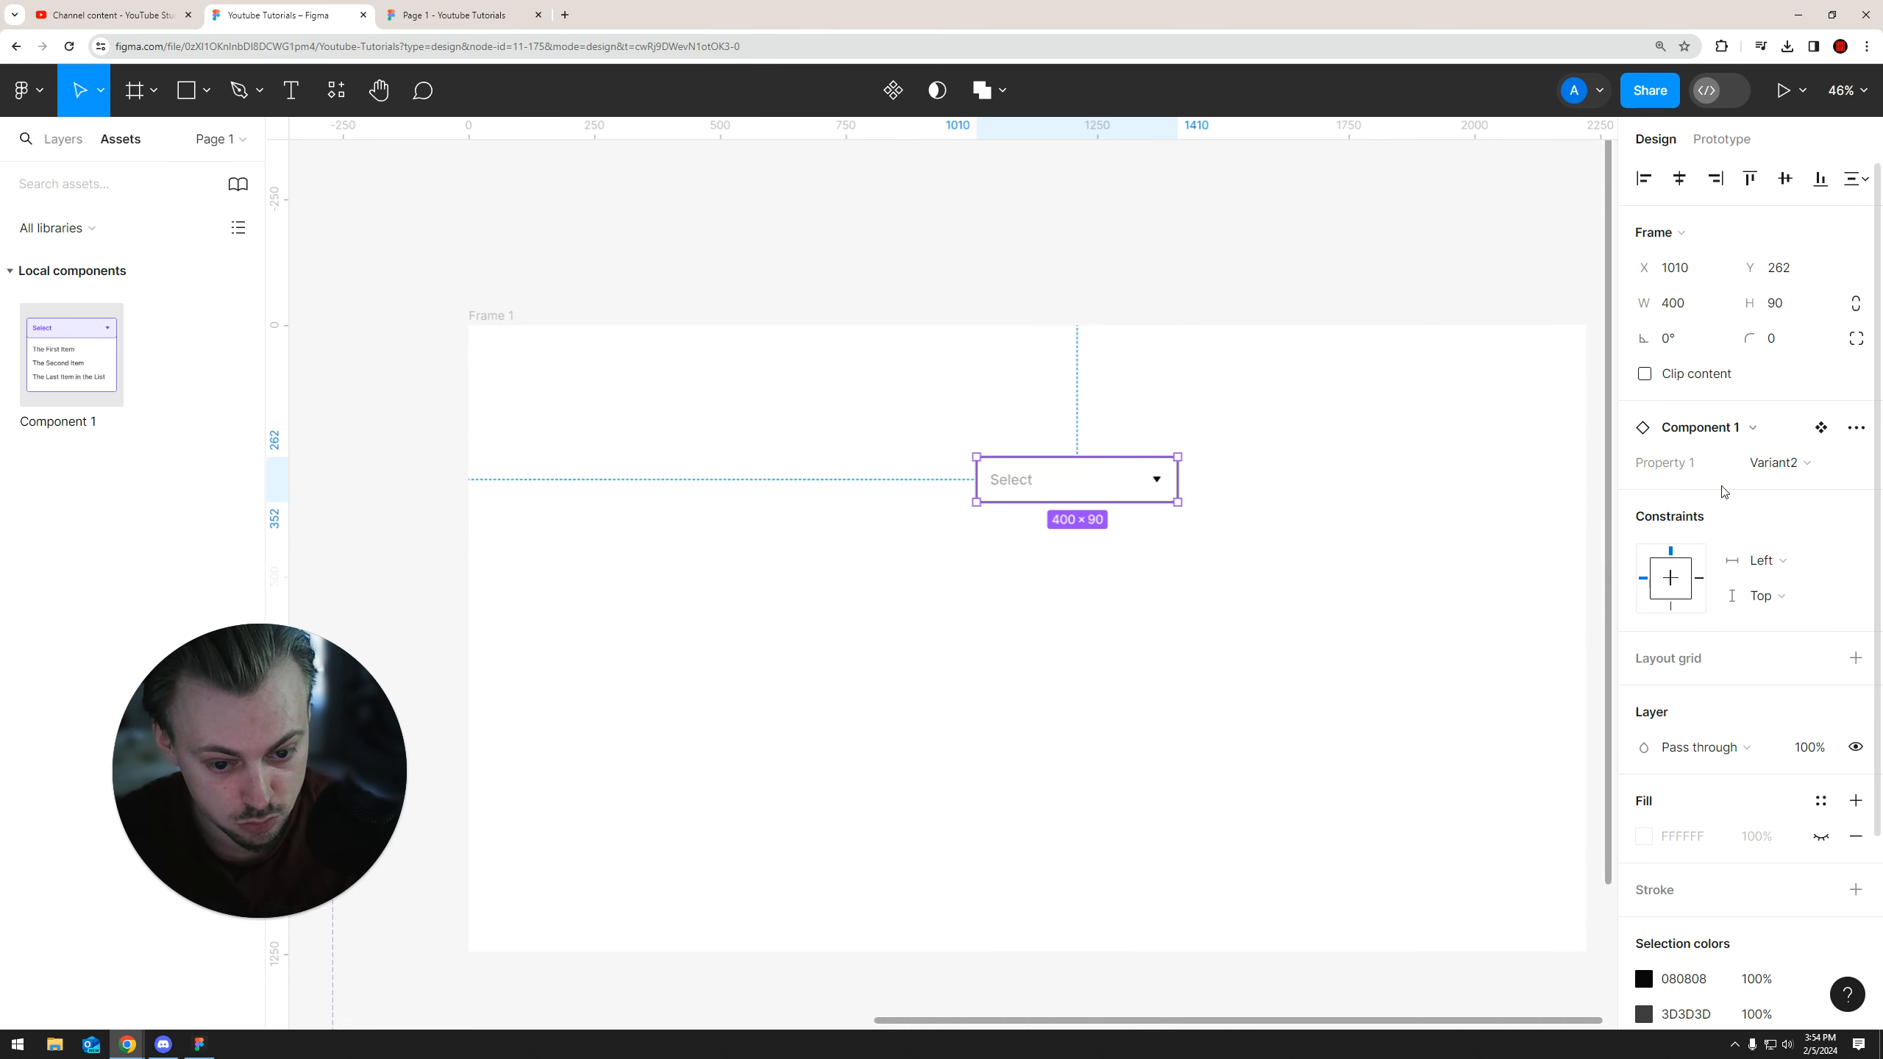
drag(1067, 482, 1065, 466)
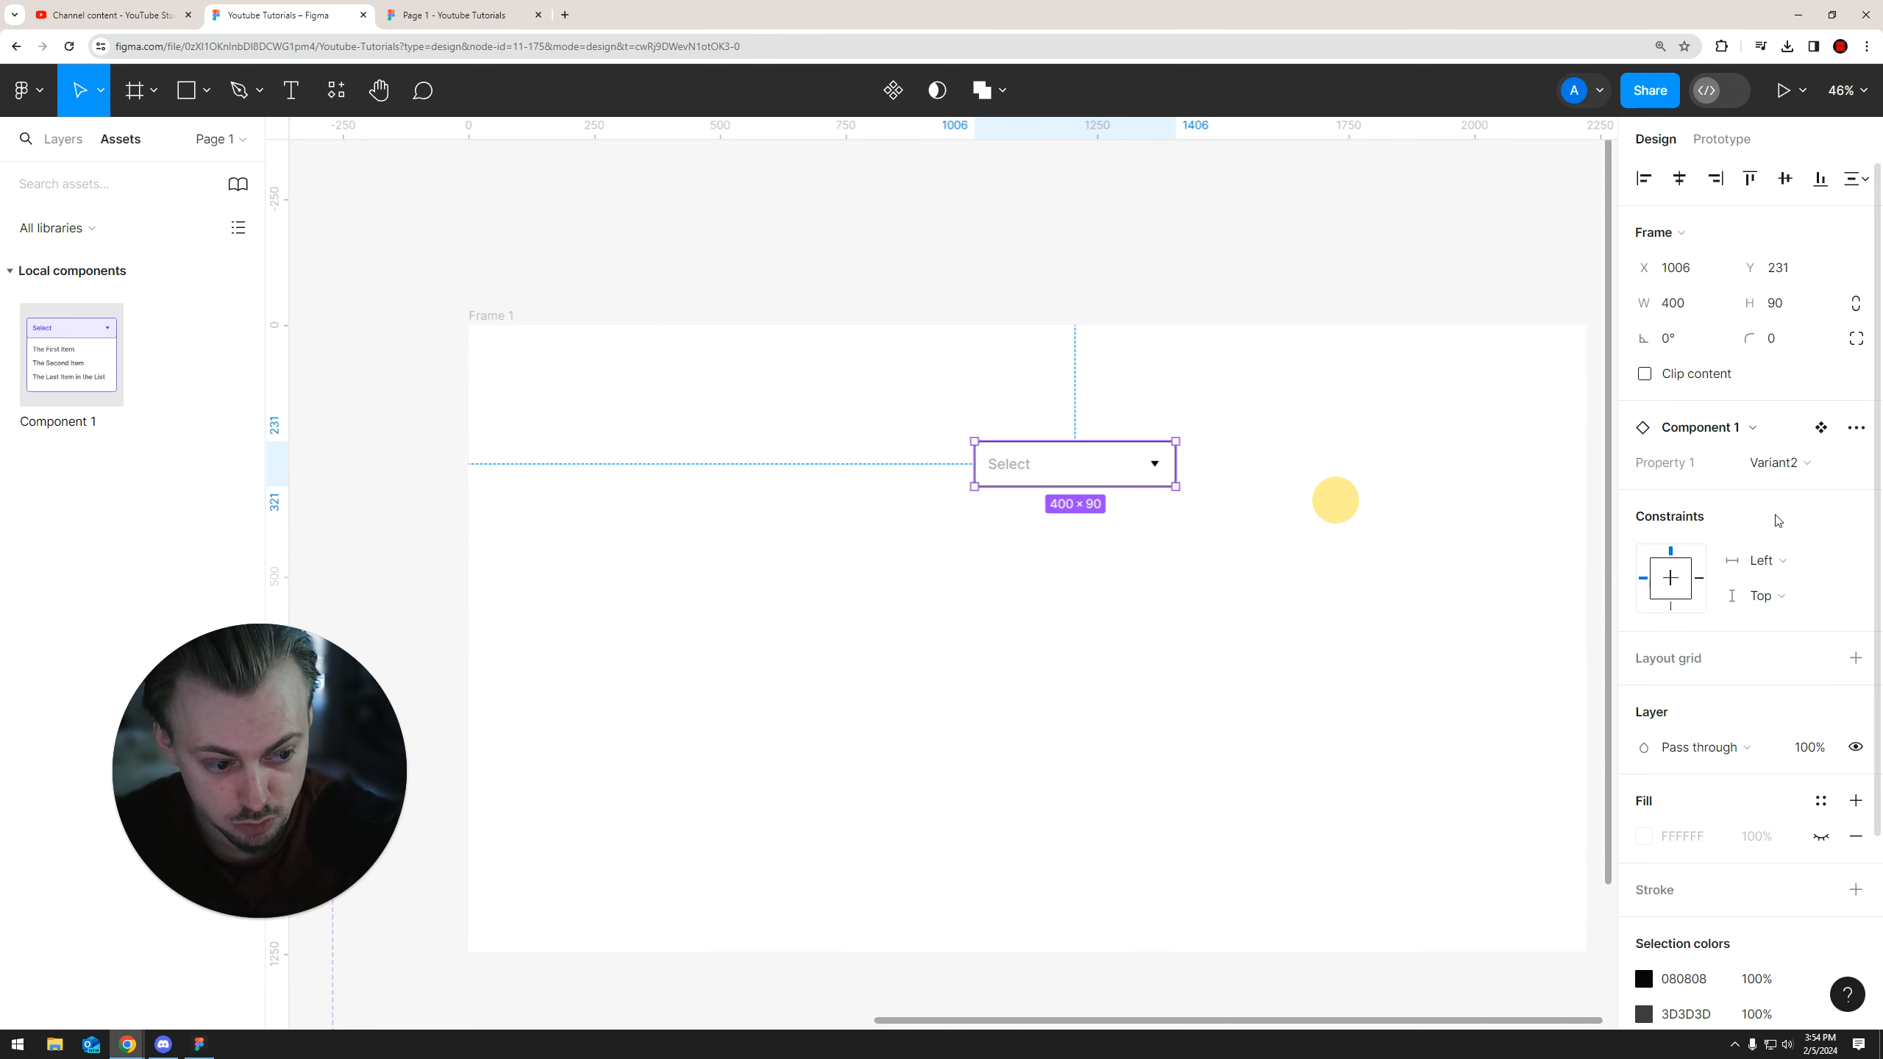
click(1784, 464)
click(1311, 551)
scroll(1311, 551, down, 5)
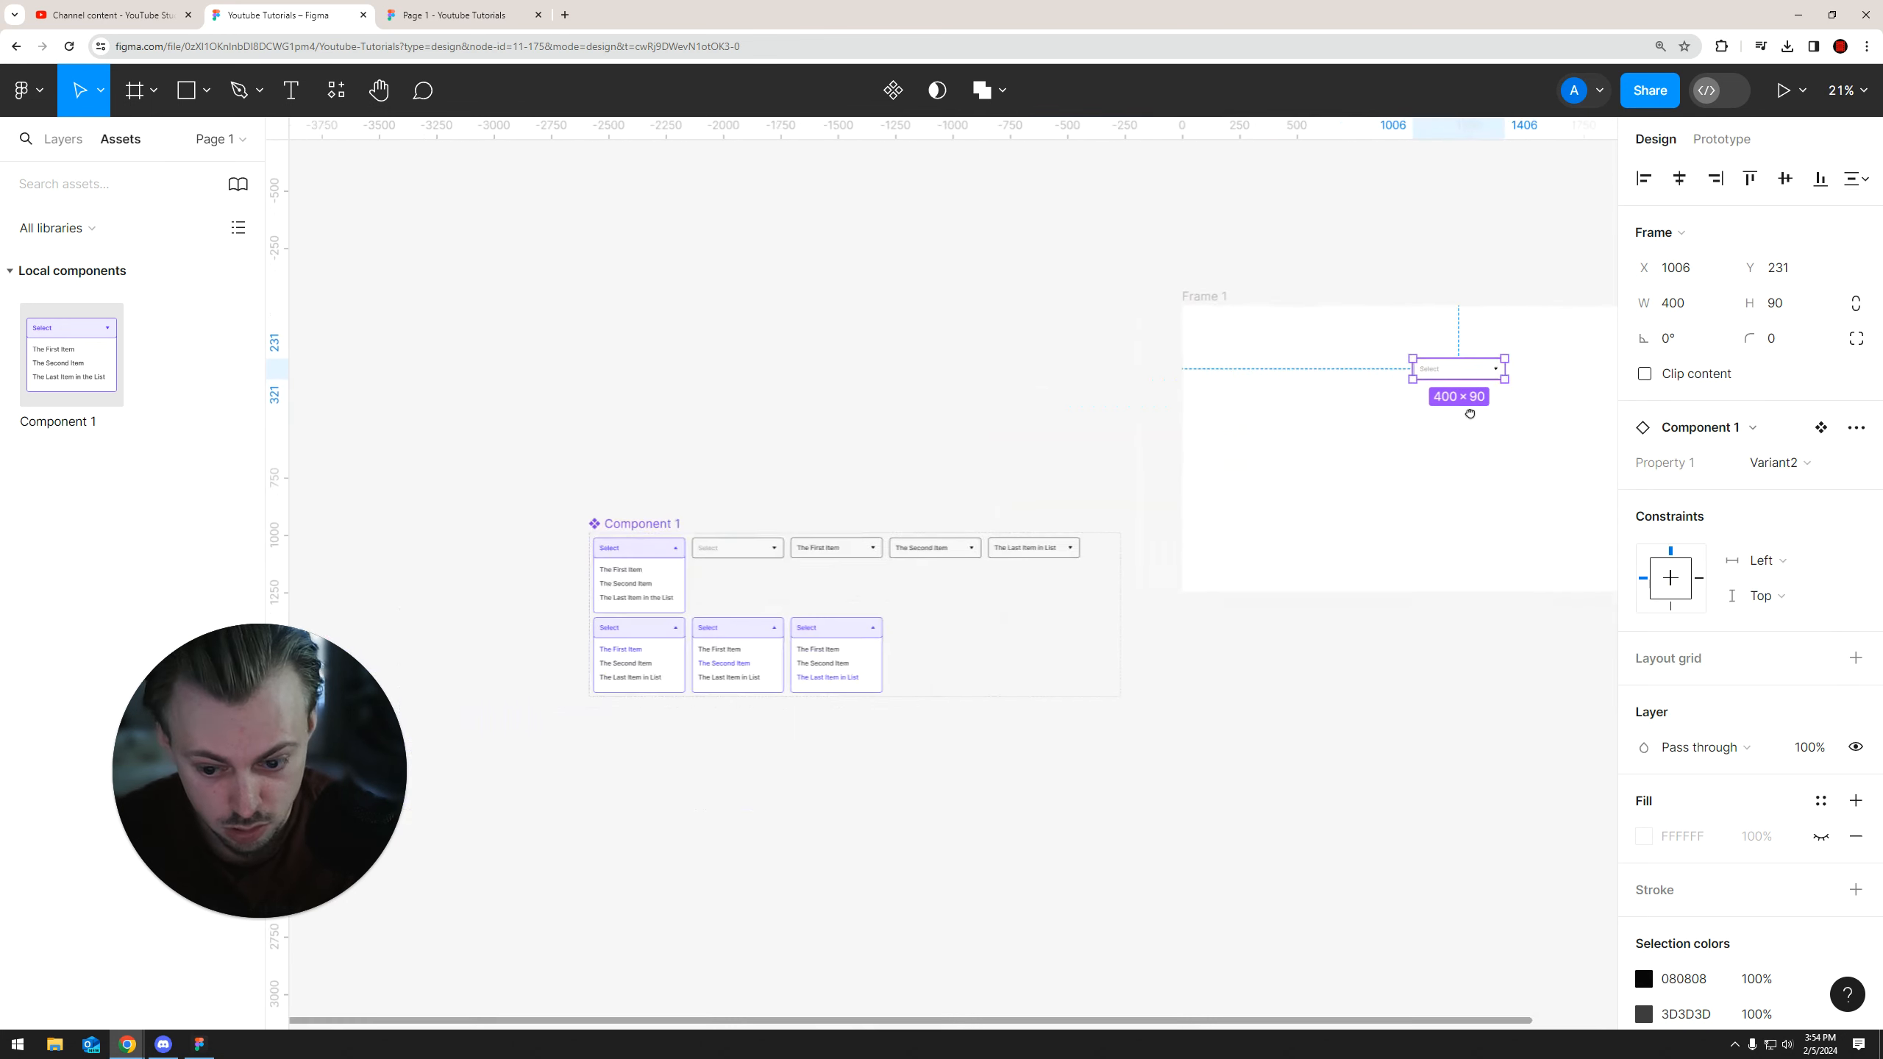
scroll(1282, 476, up, 4)
drag(1202, 416, 1162, 409)
click(1239, 474)
Close the old preview, present the prototype scaled to fit the whole frame, and open the dropdown to test its hover states
middle_click(468, 18)
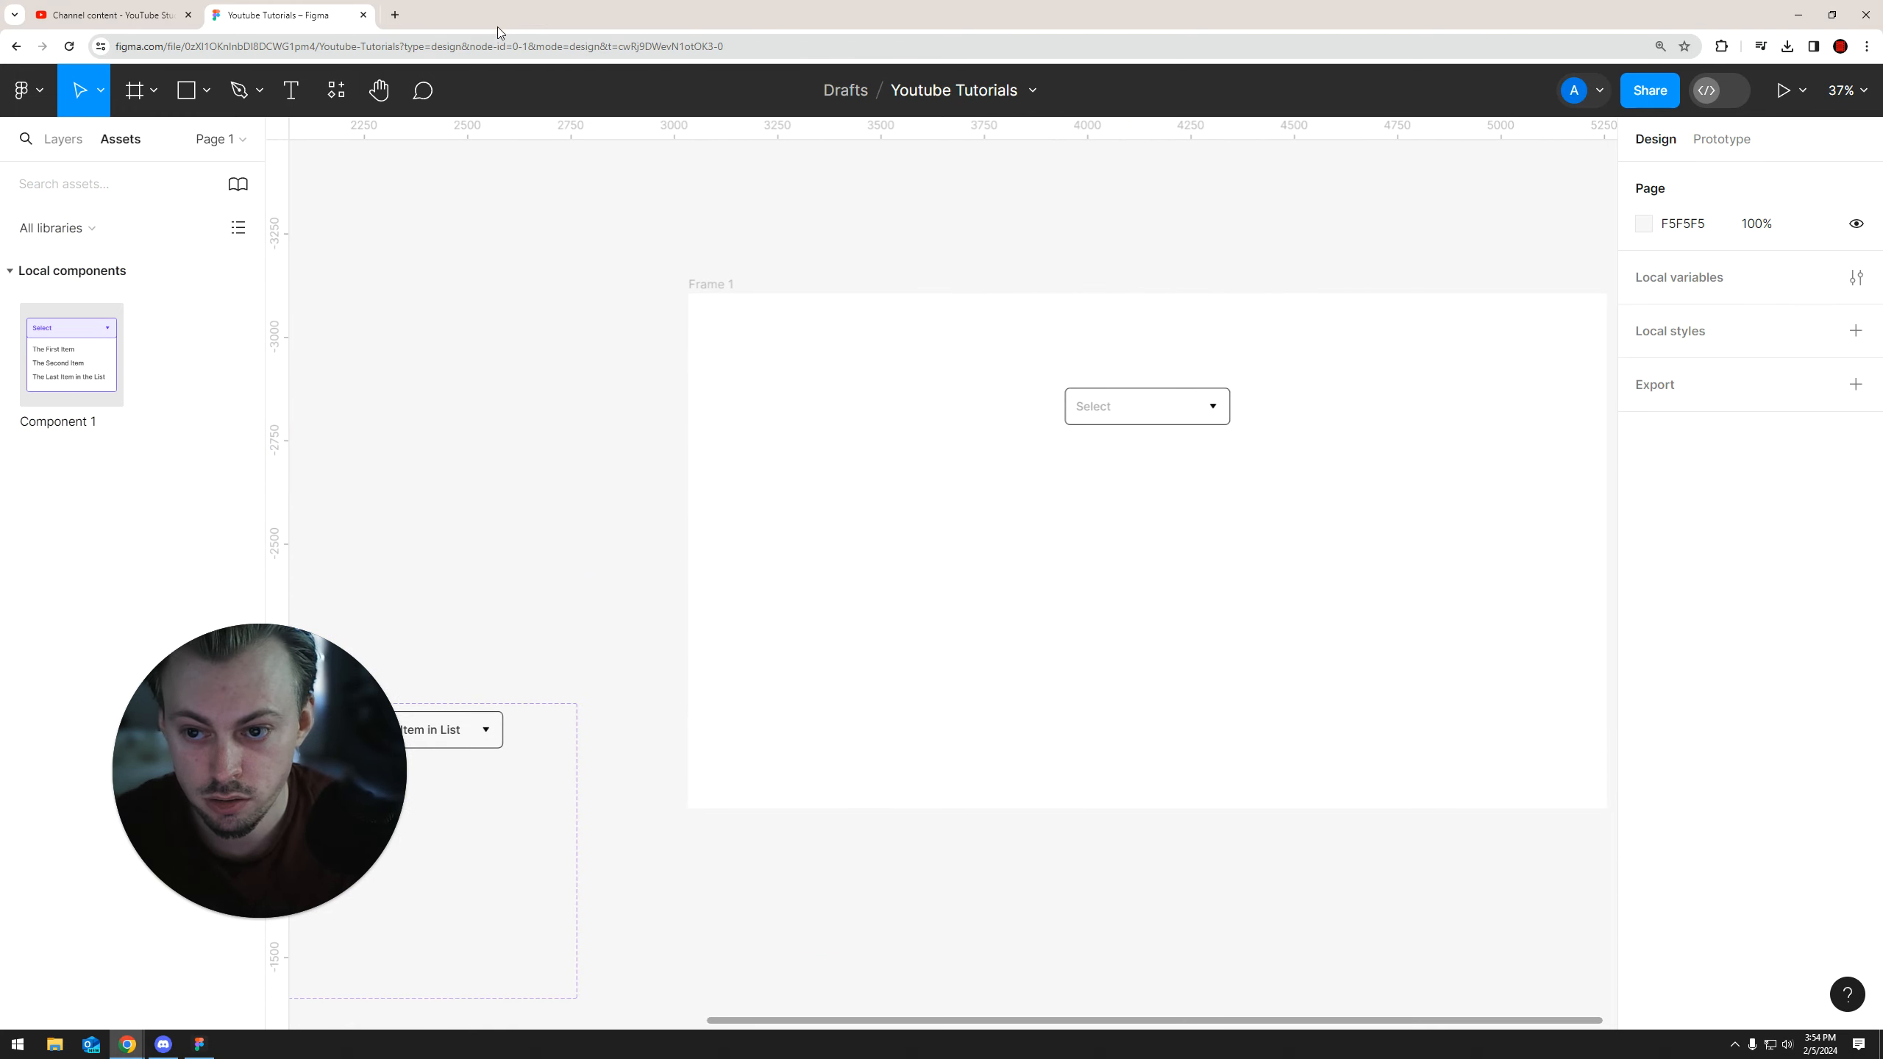
click(1773, 90)
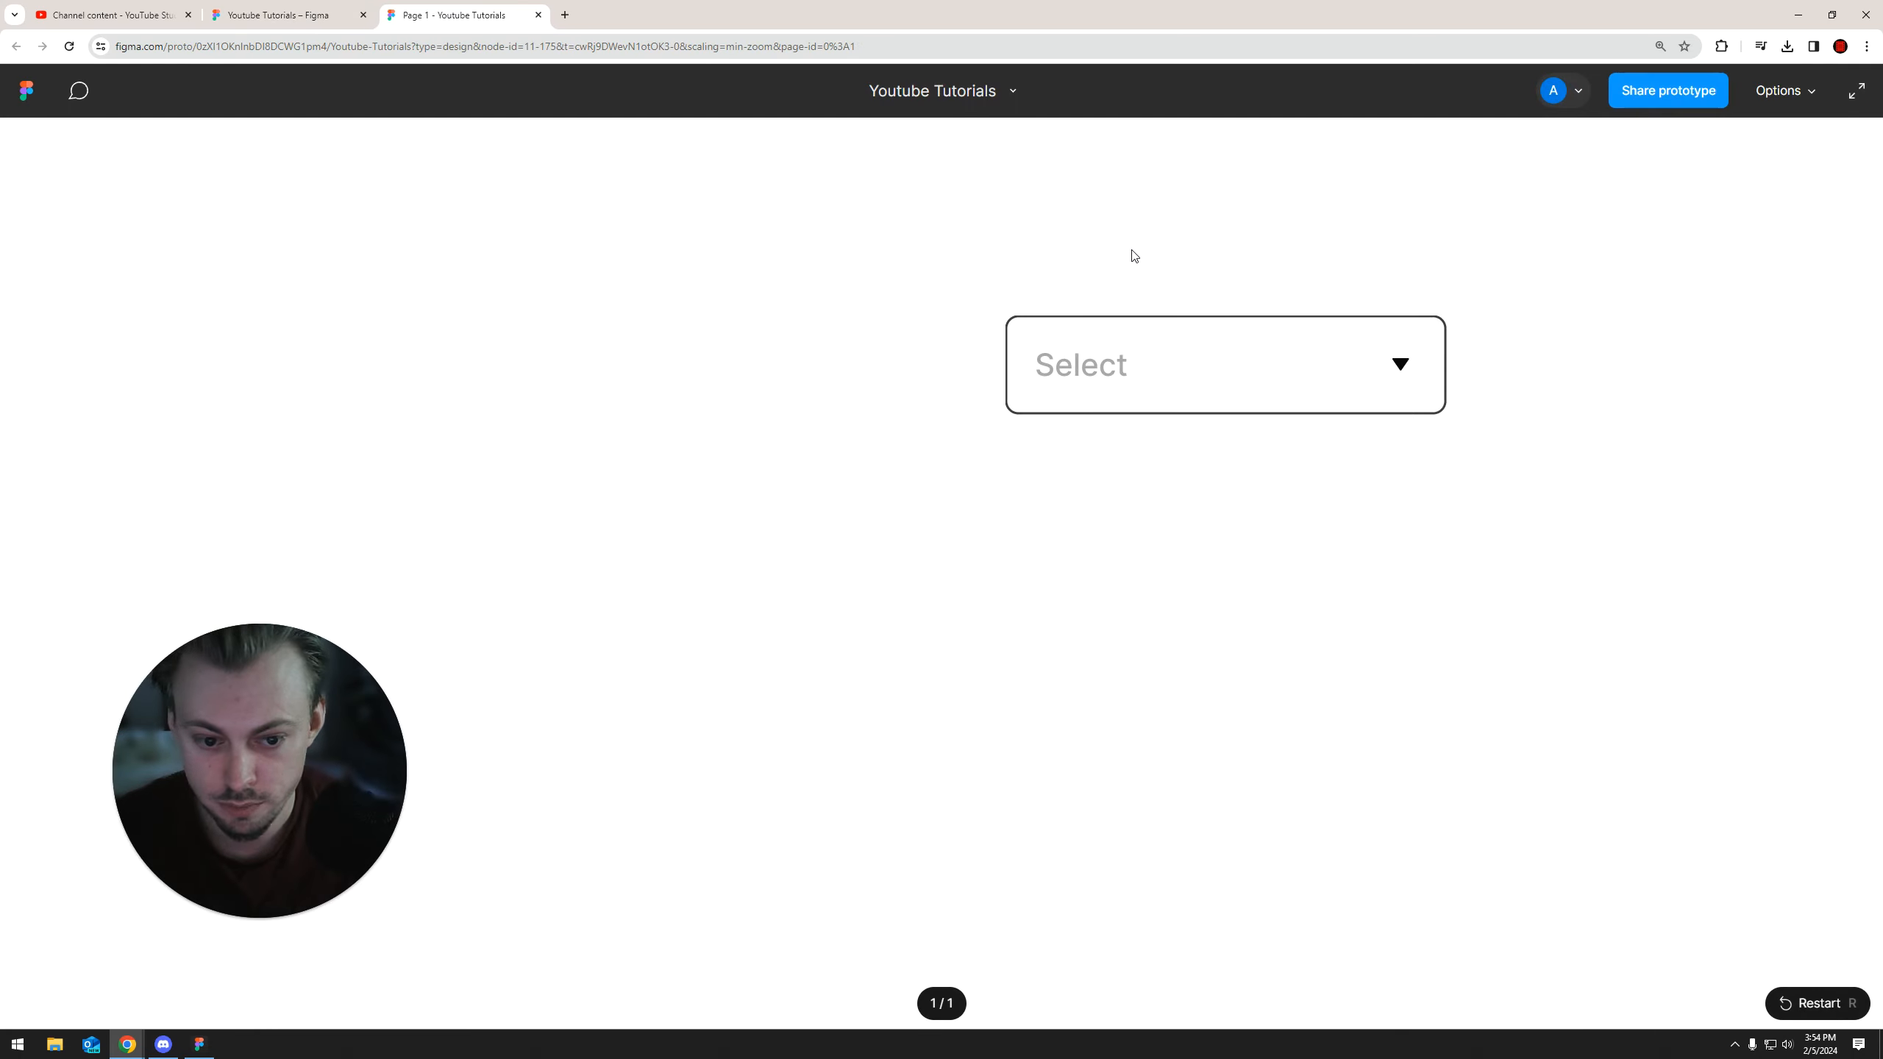
click(1857, 91)
key(Escape)
click(1782, 90)
click(1671, 224)
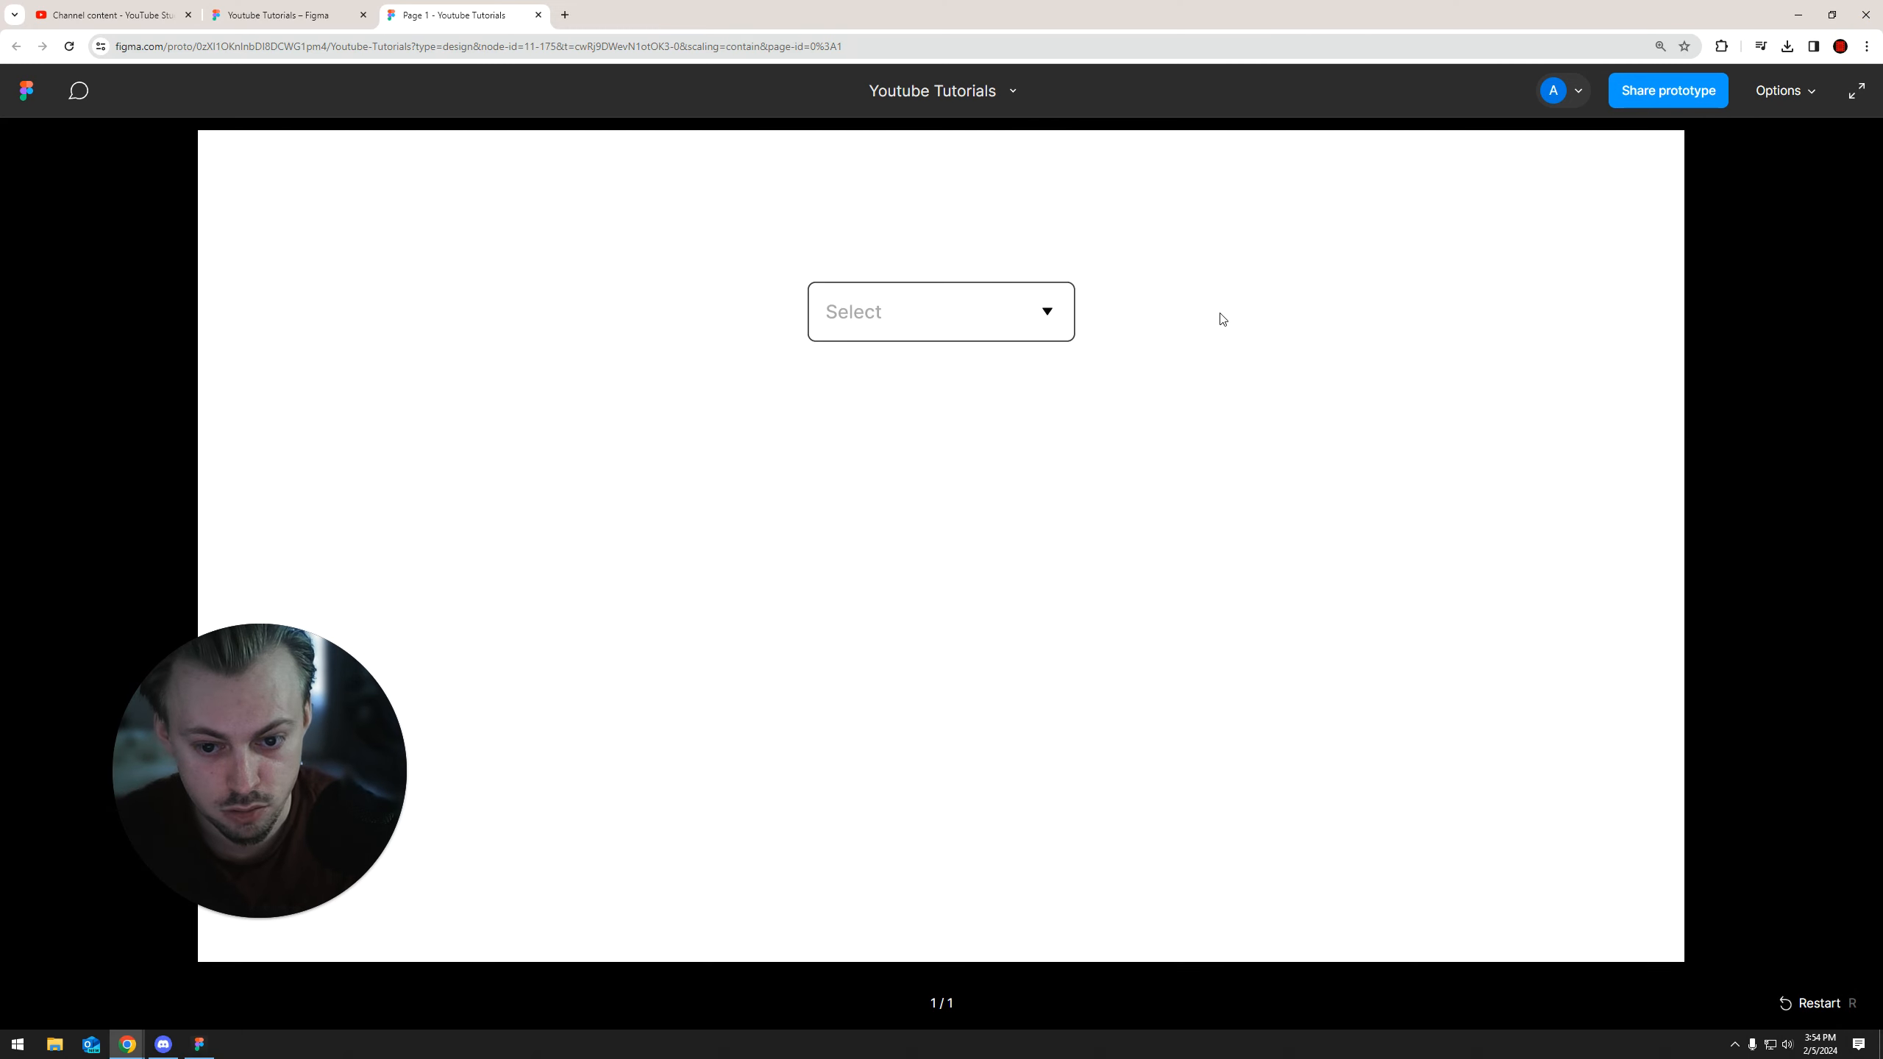
click(918, 314)
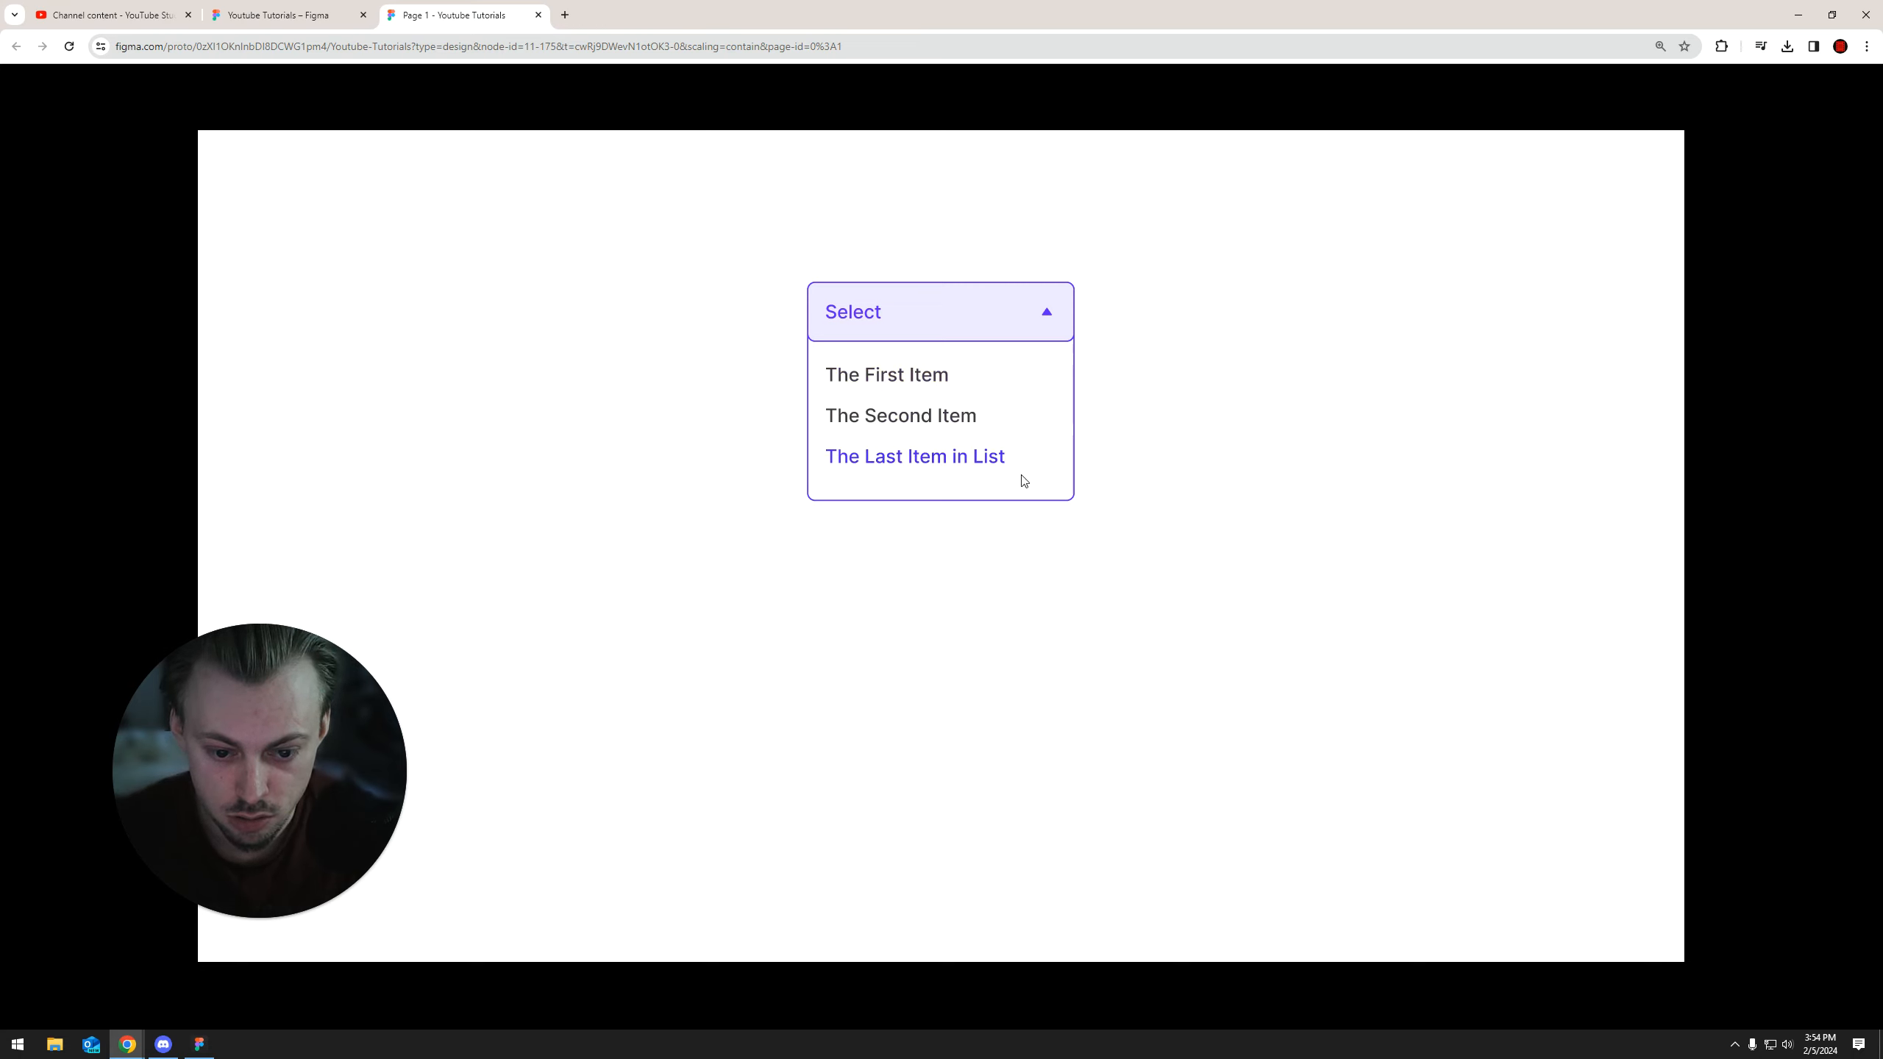
Change the third item's text in the Default variant to "The Last Item in List"
key(ctrl+shift+Tab)
drag(807, 302, 1345, 171)
drag(1008, 329, 1366, 185)
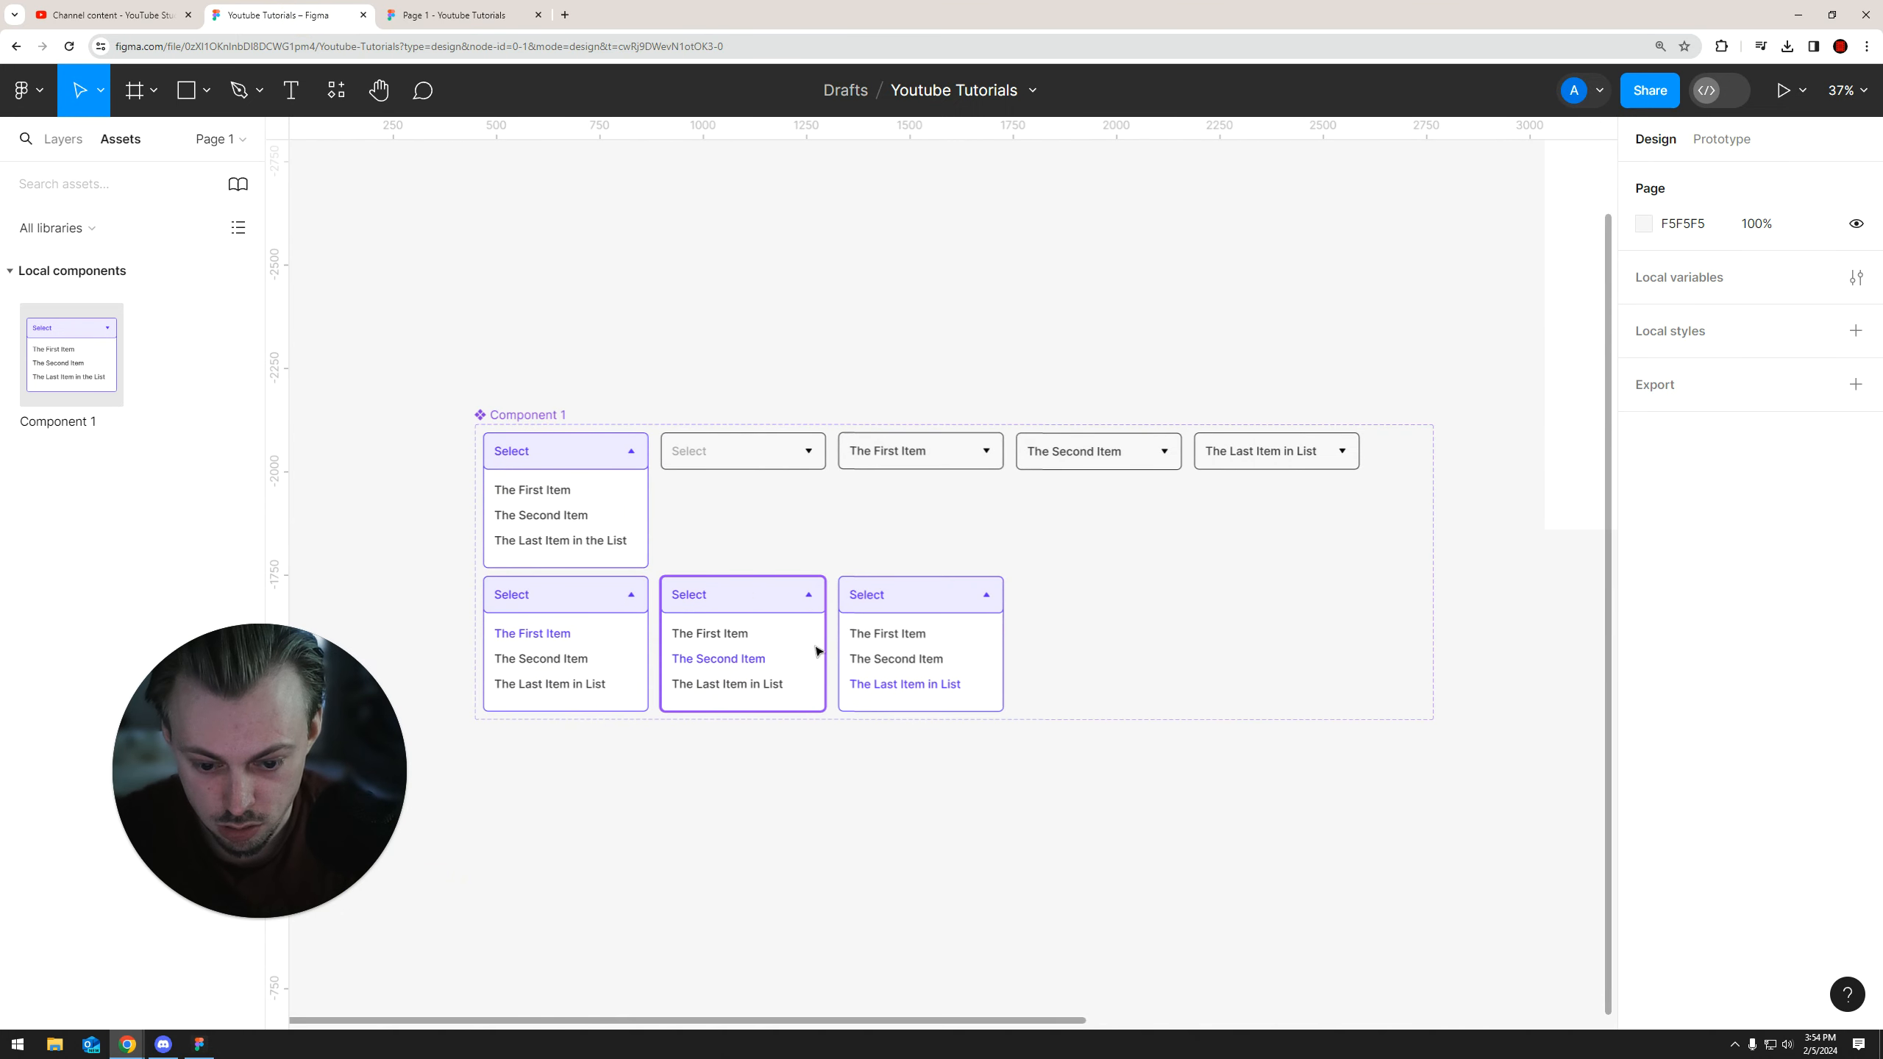
scroll(534, 542, up, 3)
click(623, 544)
double_click(628, 546)
key(BackSpace)
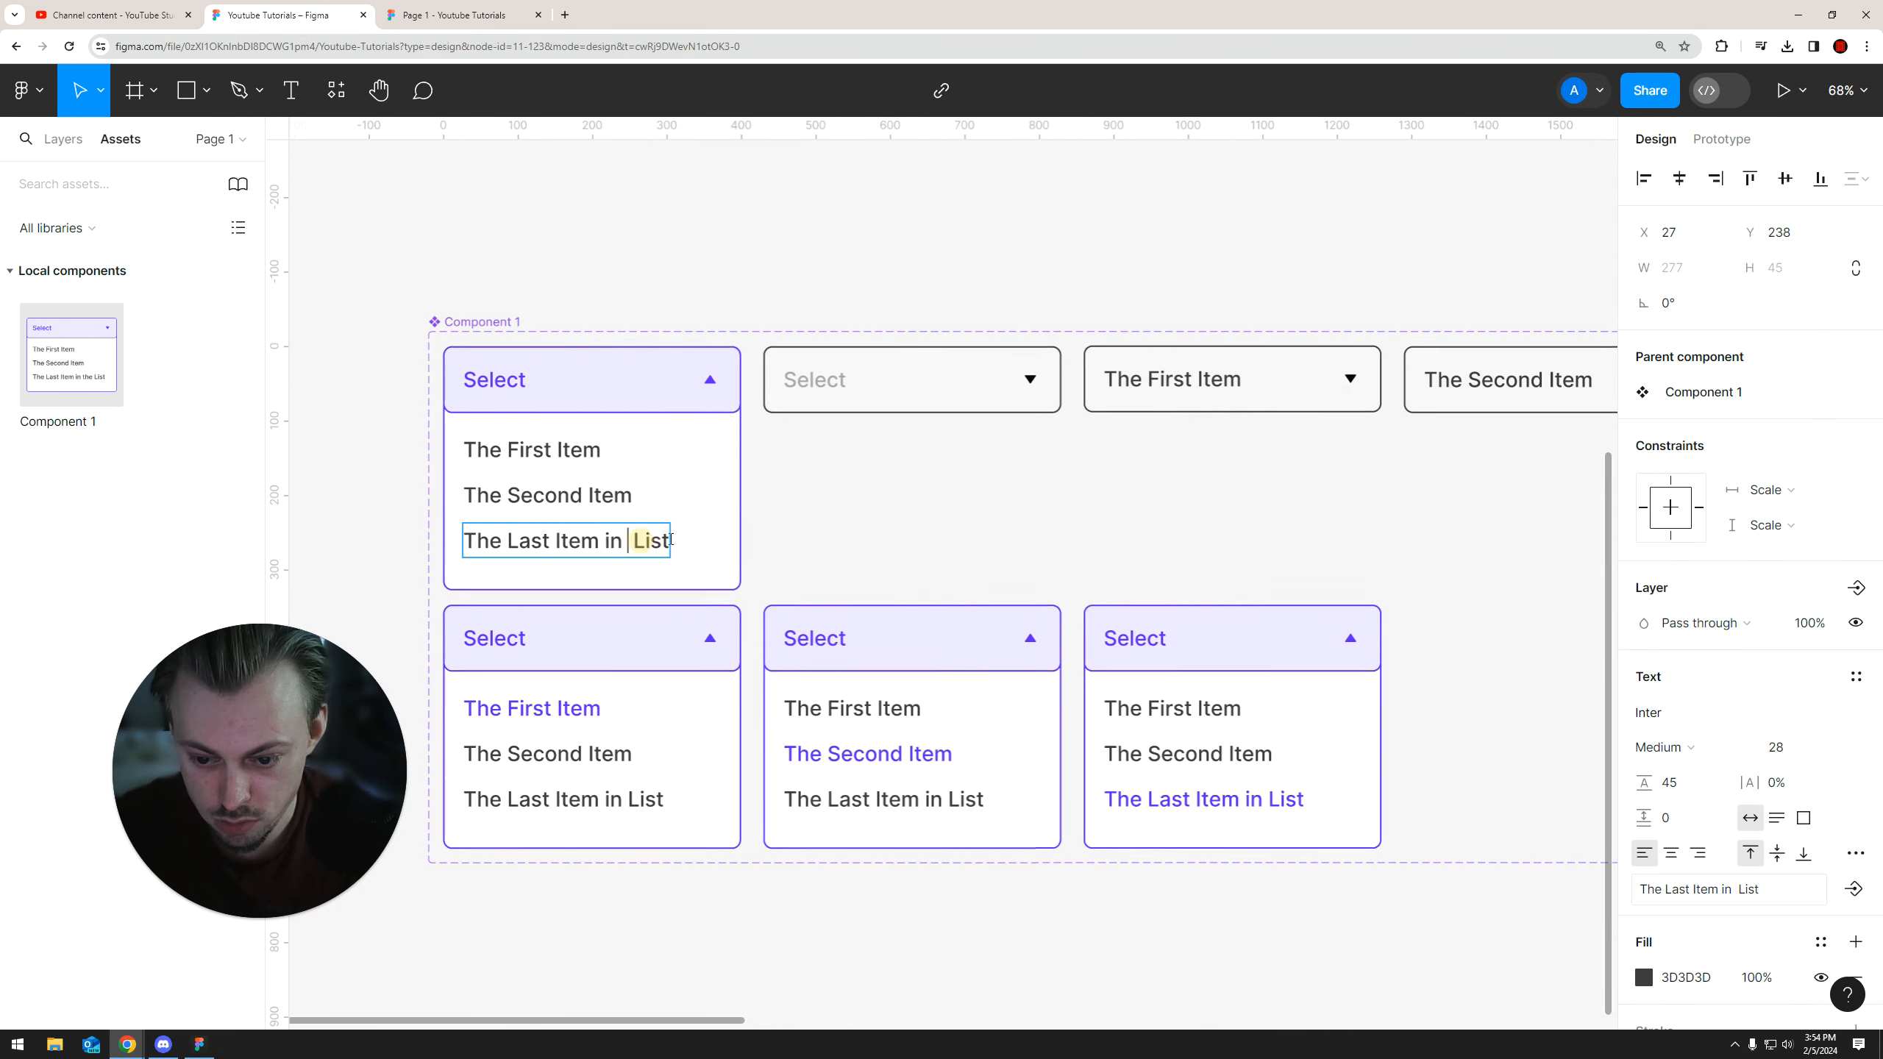
click(735, 208)
Check the open dropdown in the prototype preview and compare it with the Default variant in the editor
key(ctrl+Tab)
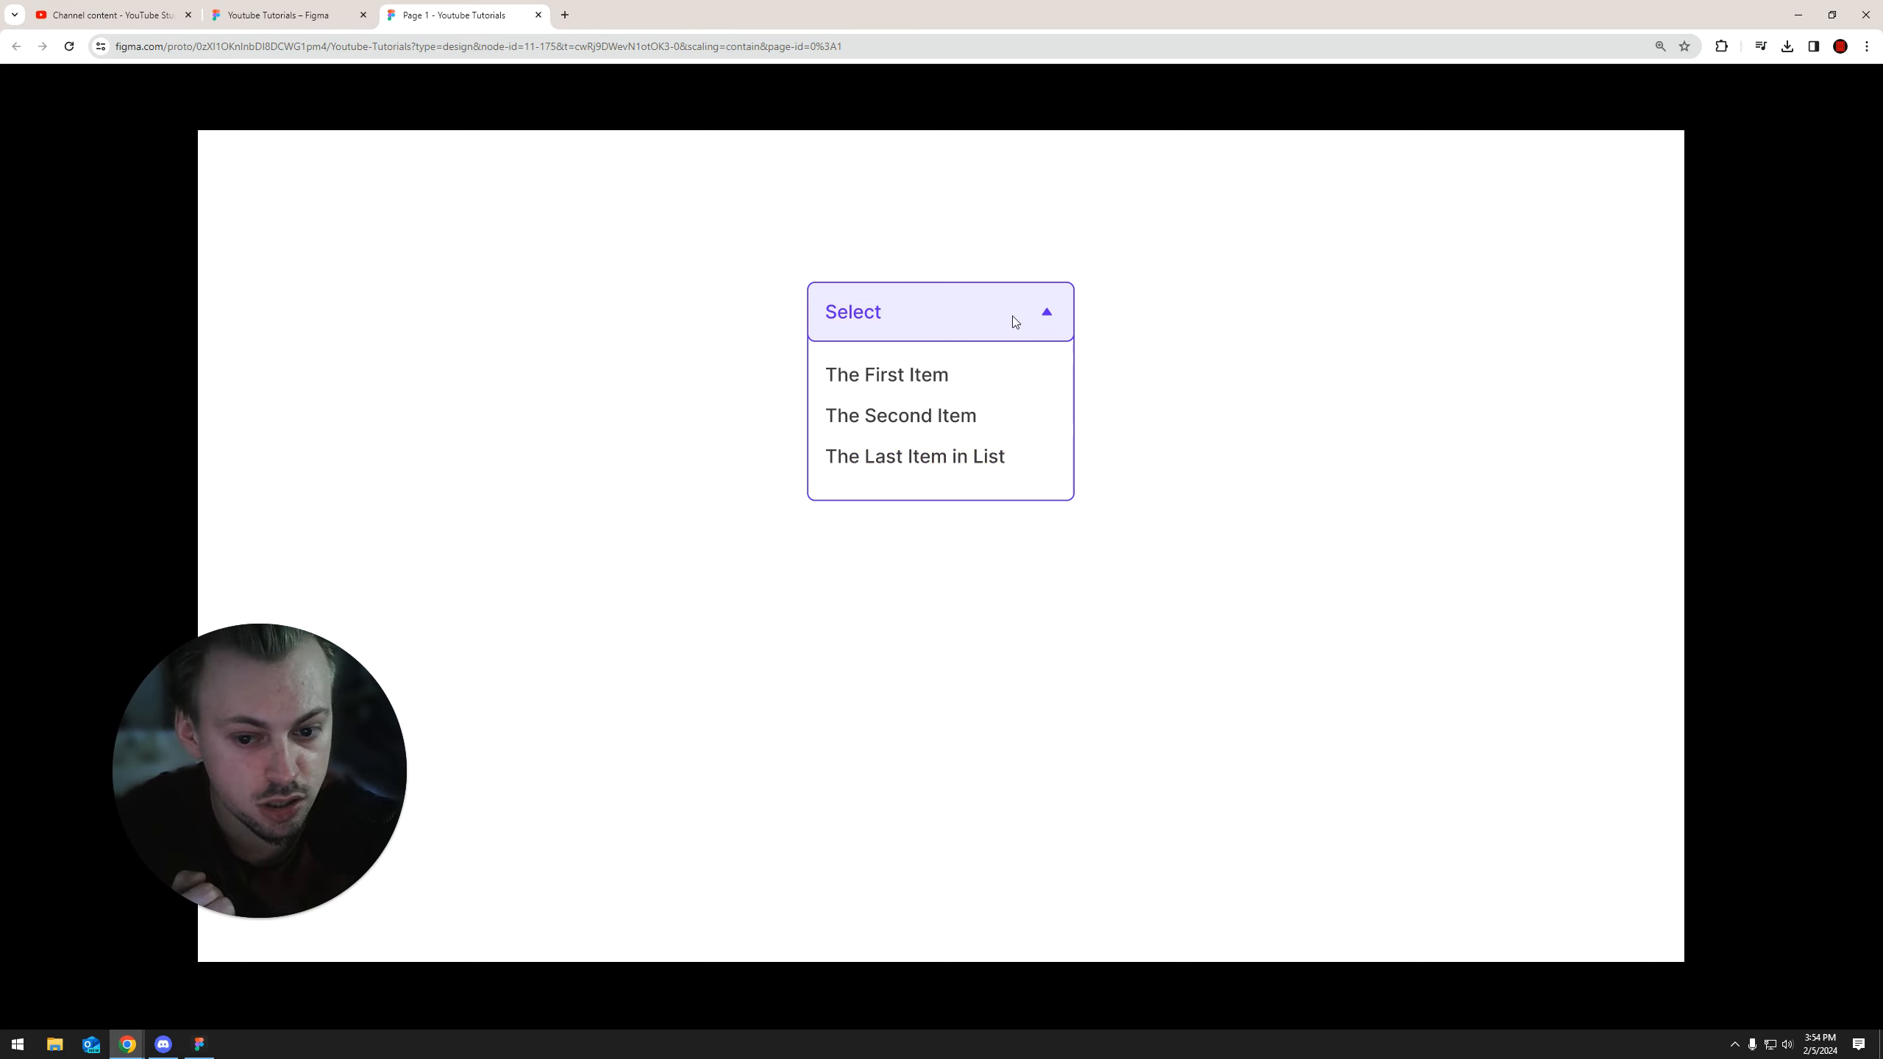
click(284, 15)
click(626, 238)
drag(658, 238, 700, 212)
click(638, 409)
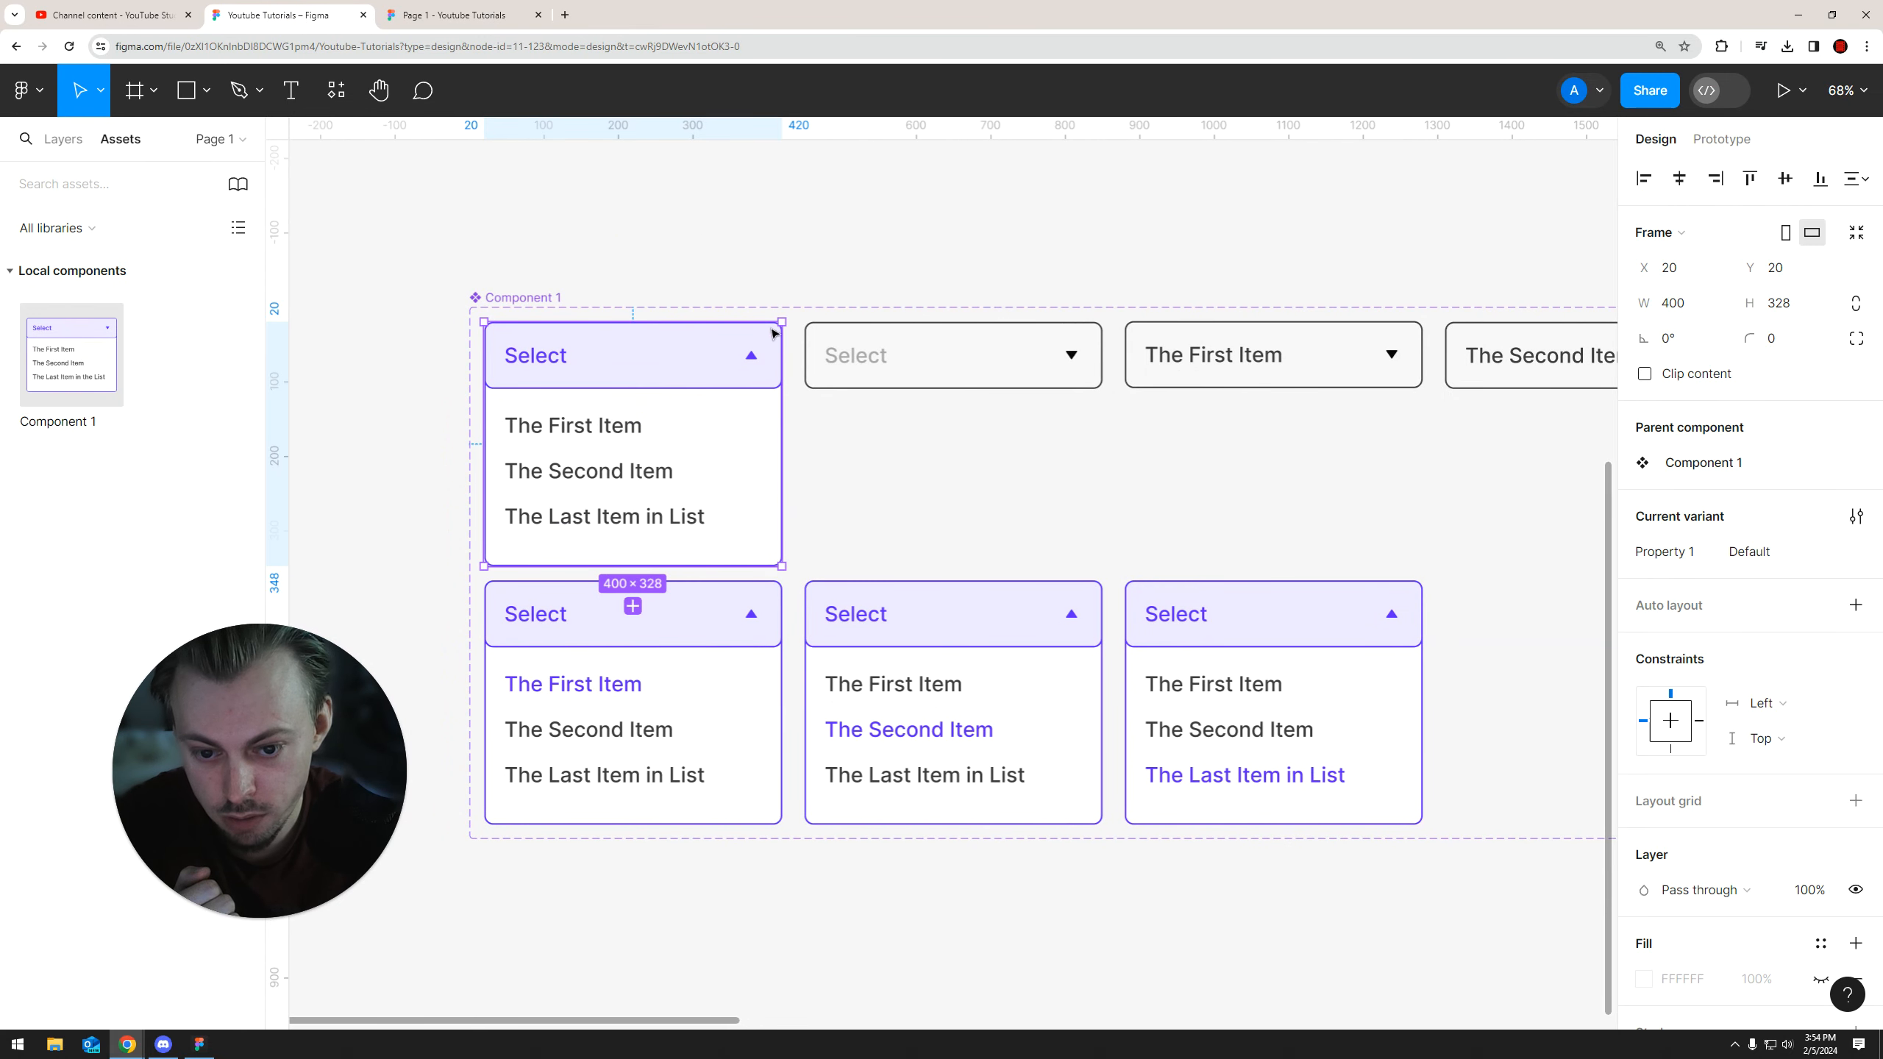
key(ctrl+Tab)
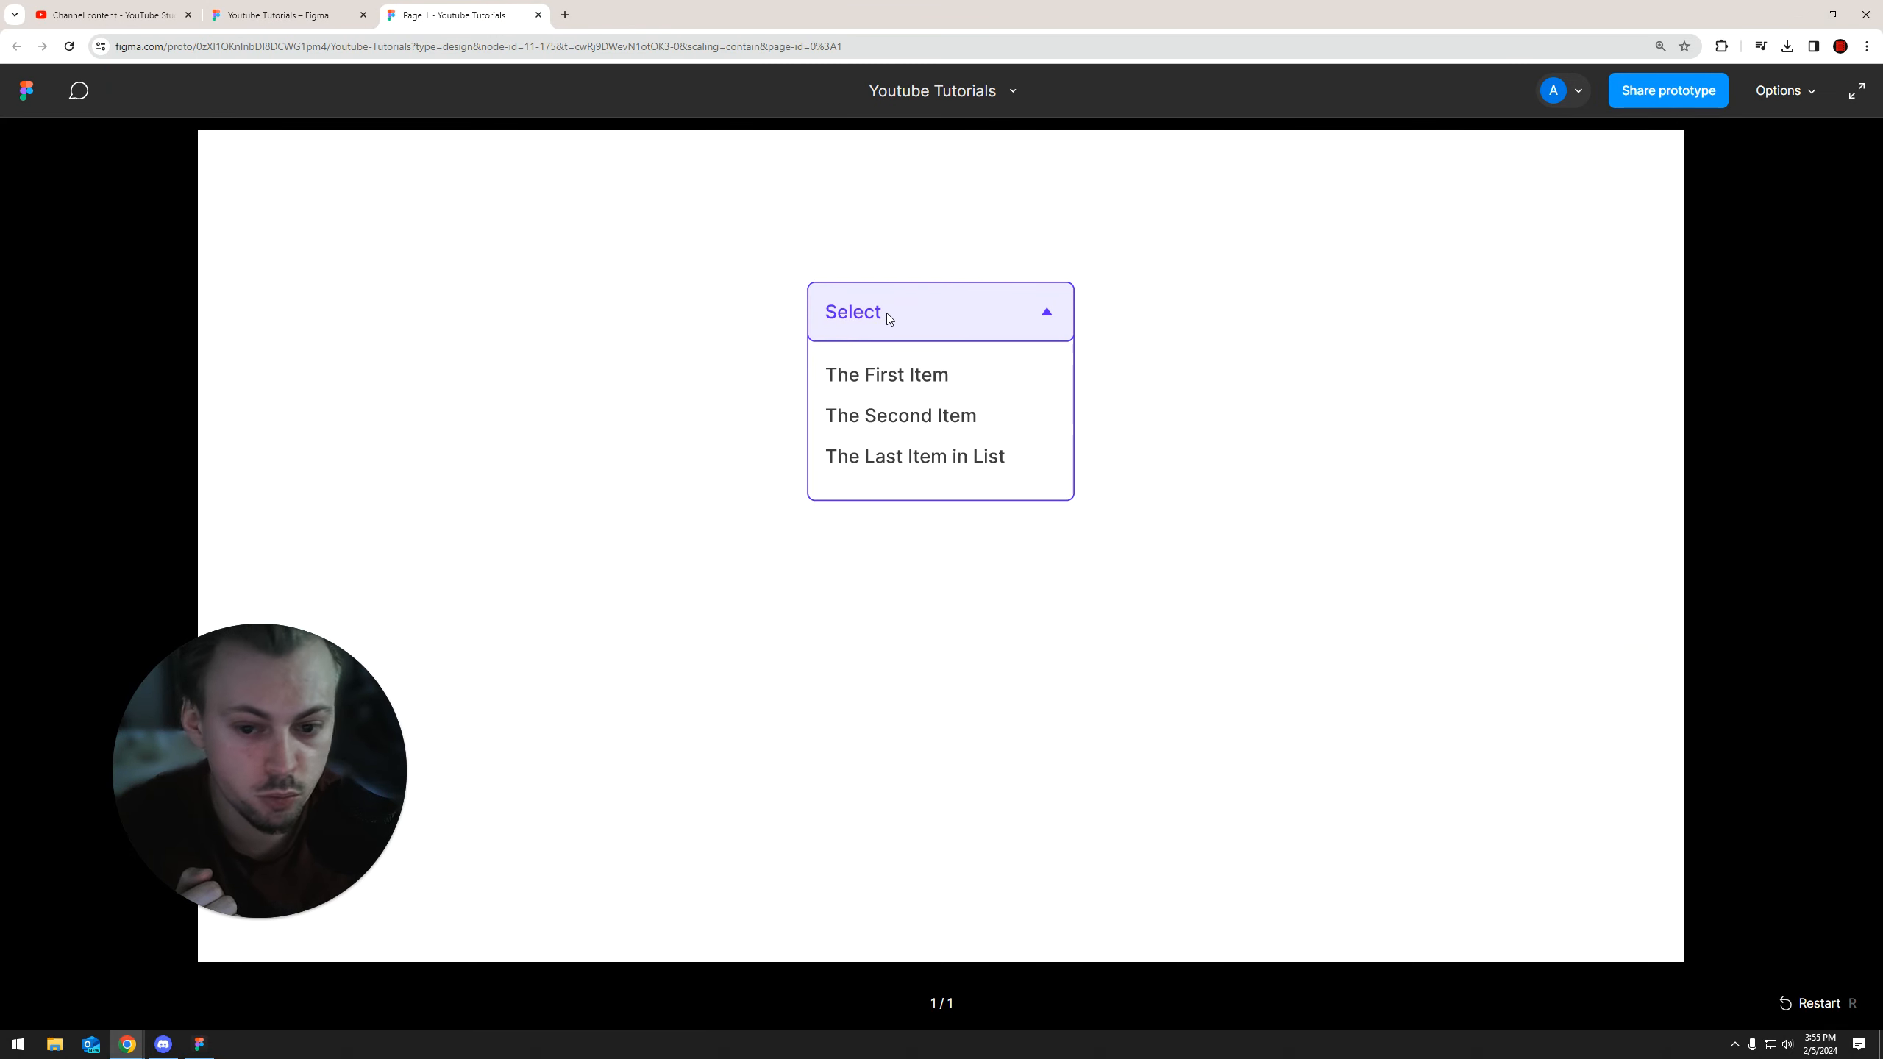
key(ctrl+shift+Tab)
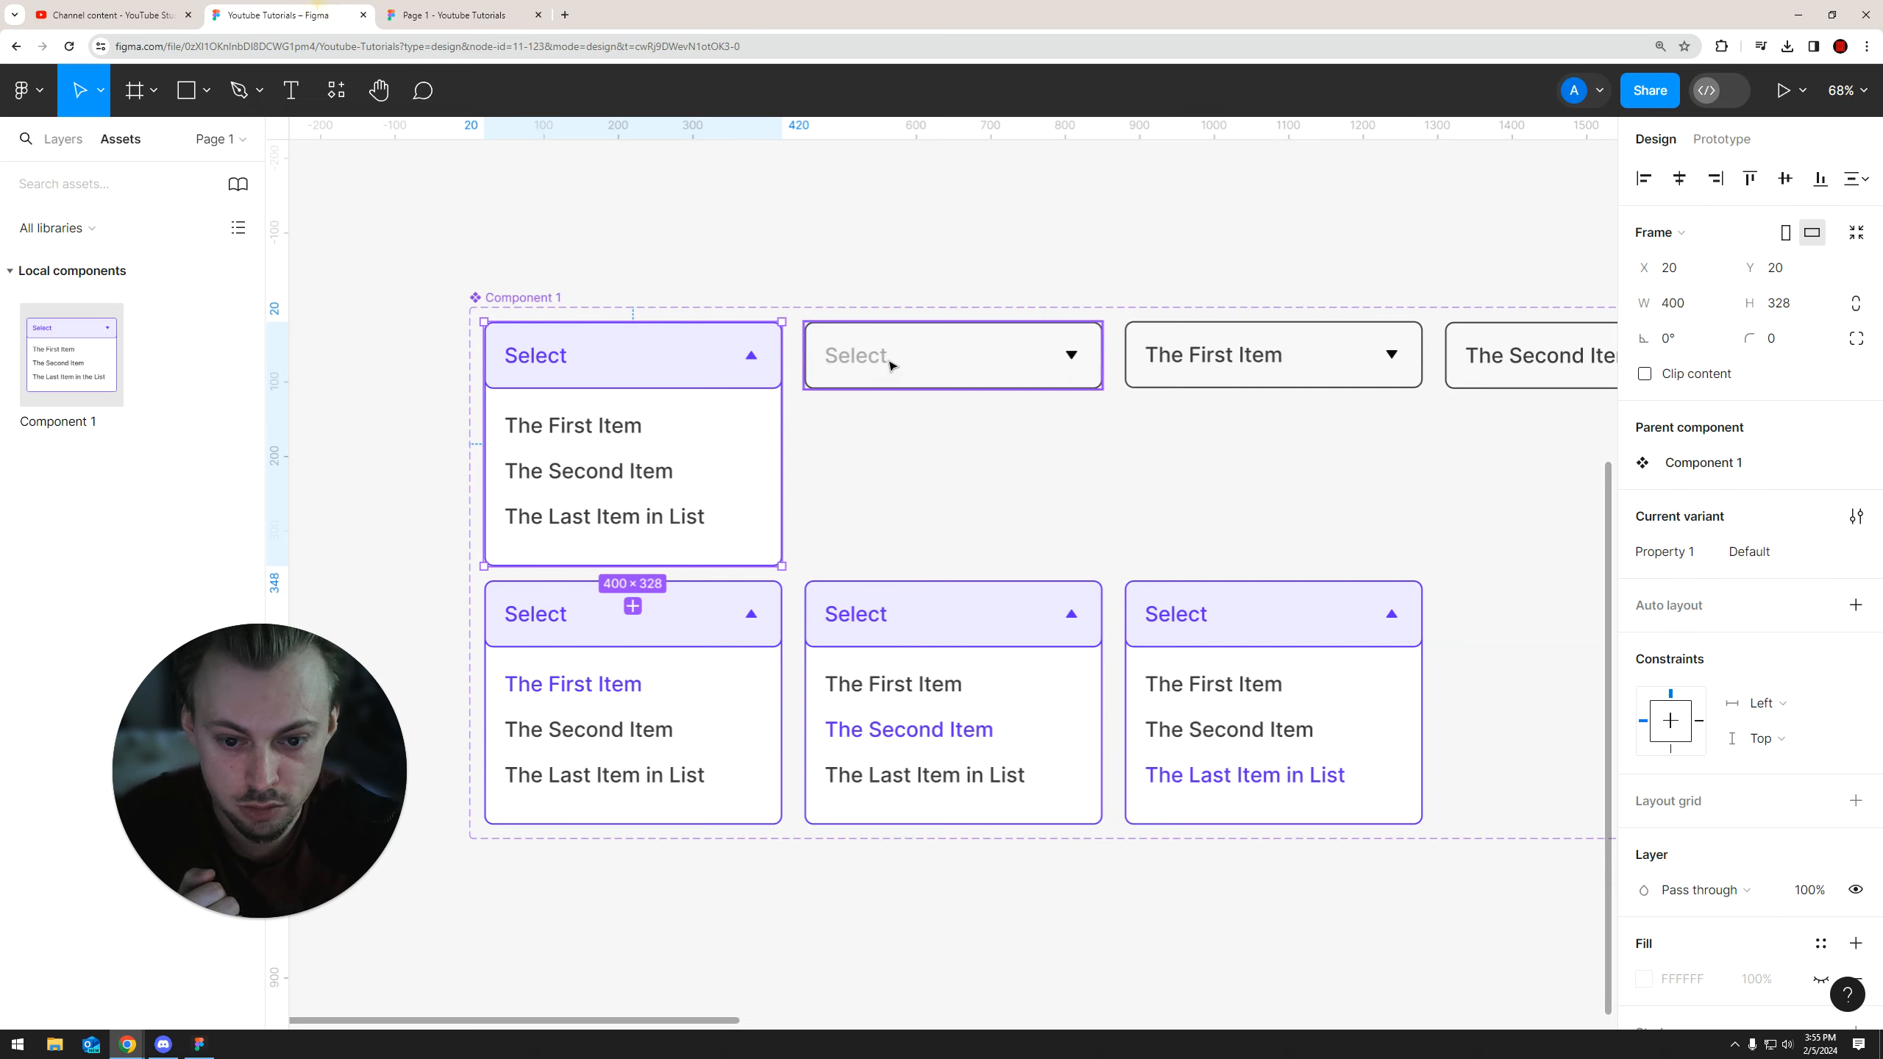
Connect the "Select" header of the Default open variant to Variant2 with an On click, Change to, Instant interaction
double_click(700, 359)
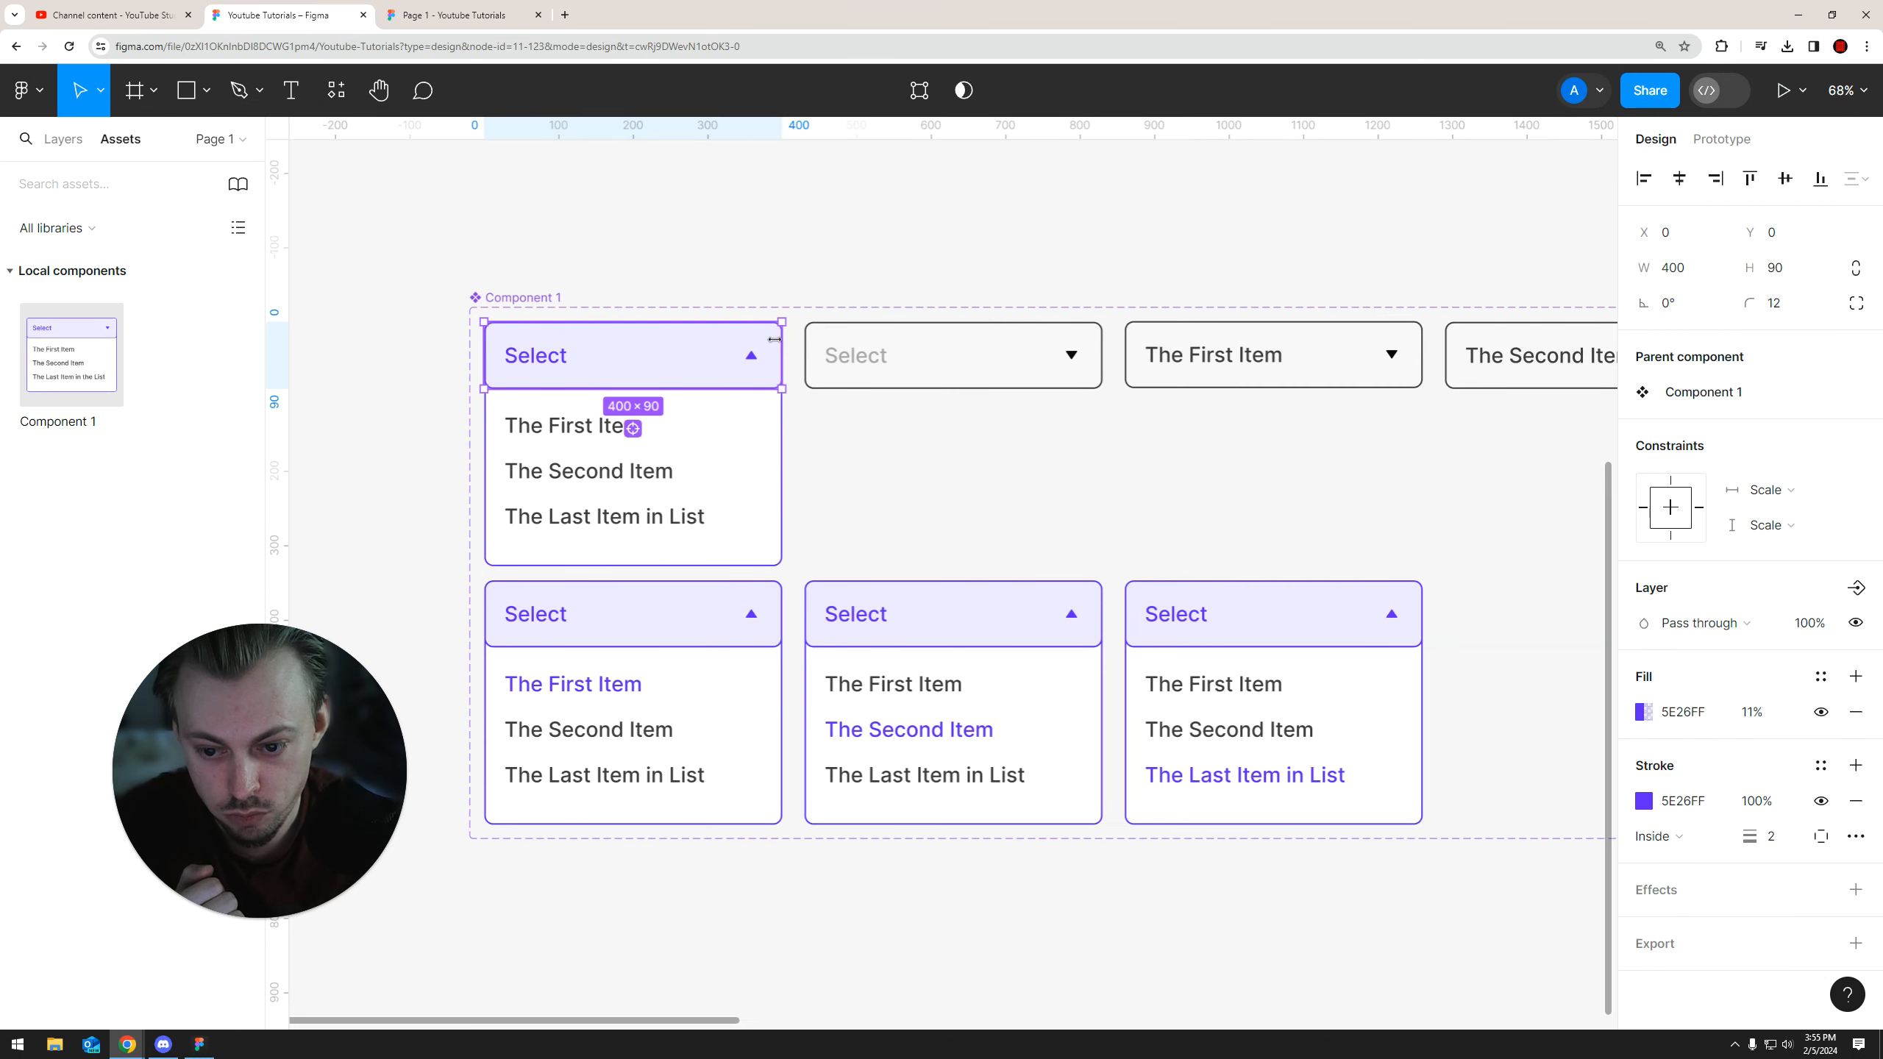
click(1705, 142)
drag(781, 355, 906, 387)
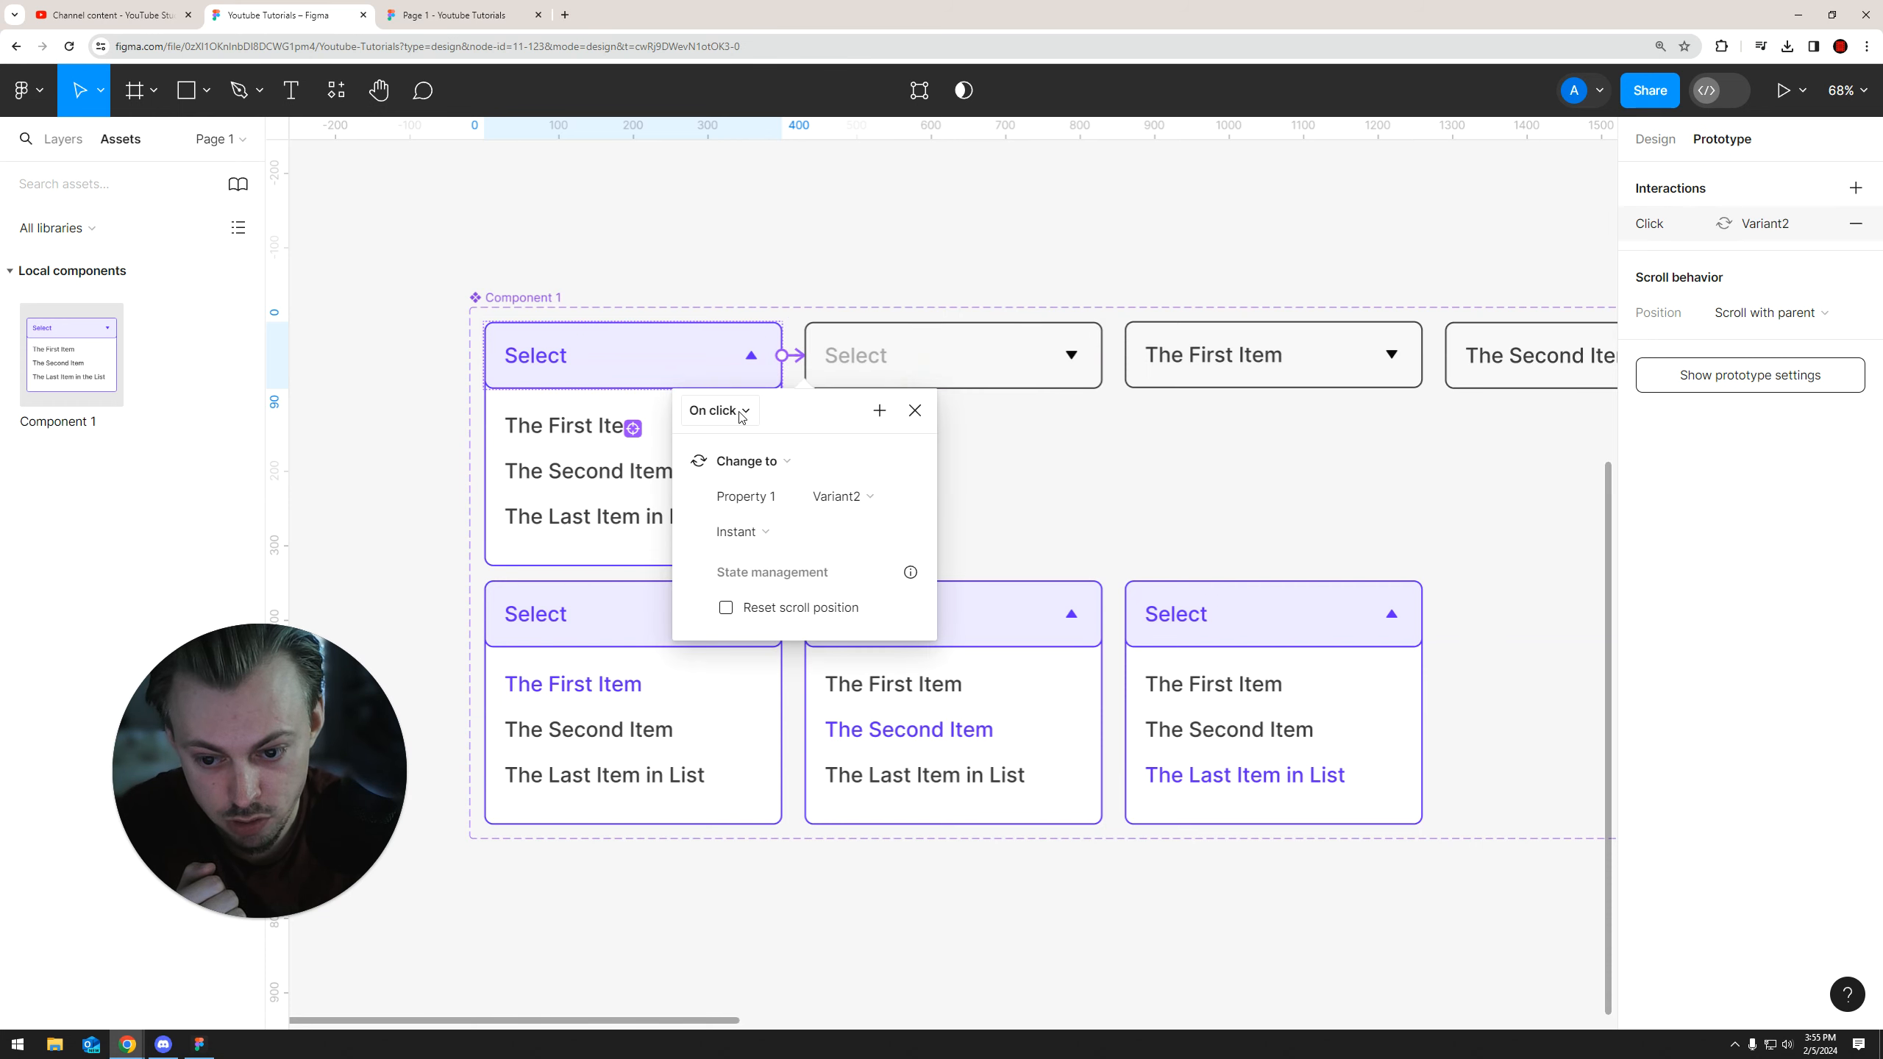
Test the prototype by repeatedly opening and closing the dropdown from its header and choosing "The First Item"
click(467, 15)
click(926, 312)
click(925, 312)
click(925, 312)
click(926, 312)
click(925, 312)
click(971, 315)
click(993, 314)
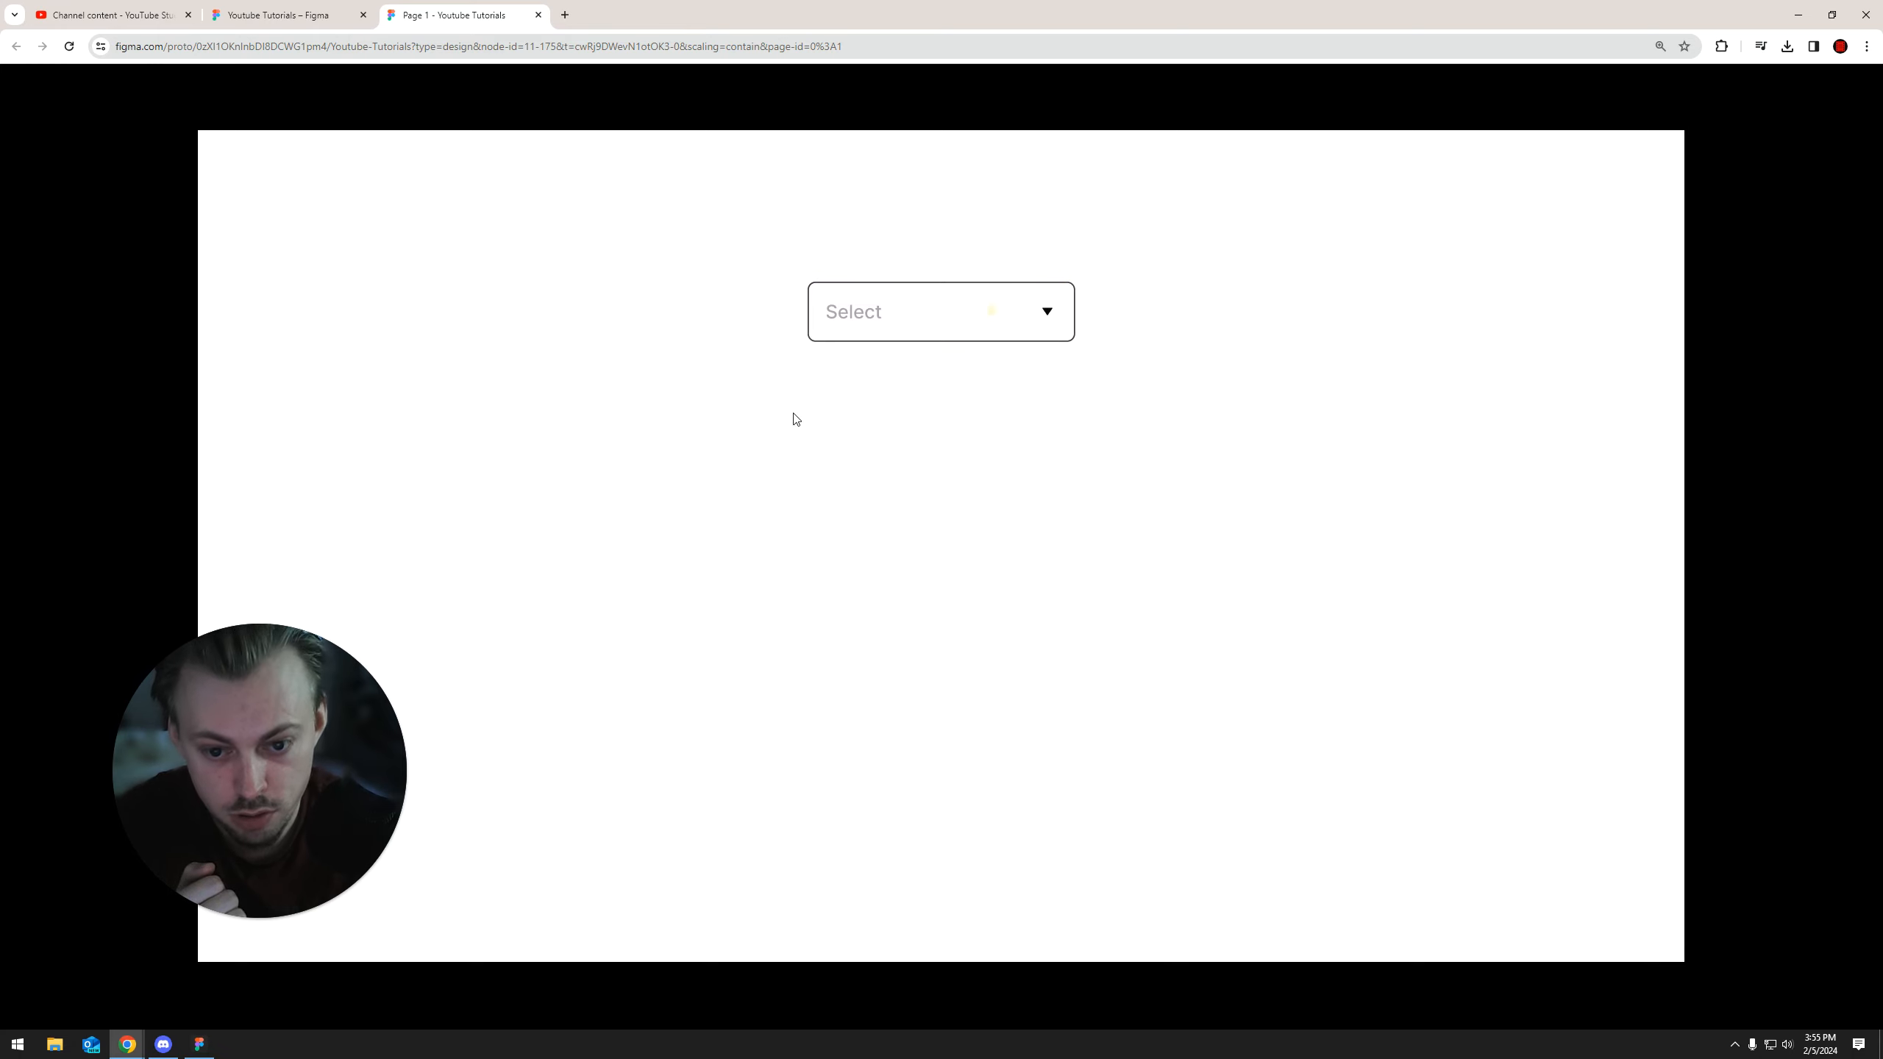
click(1010, 325)
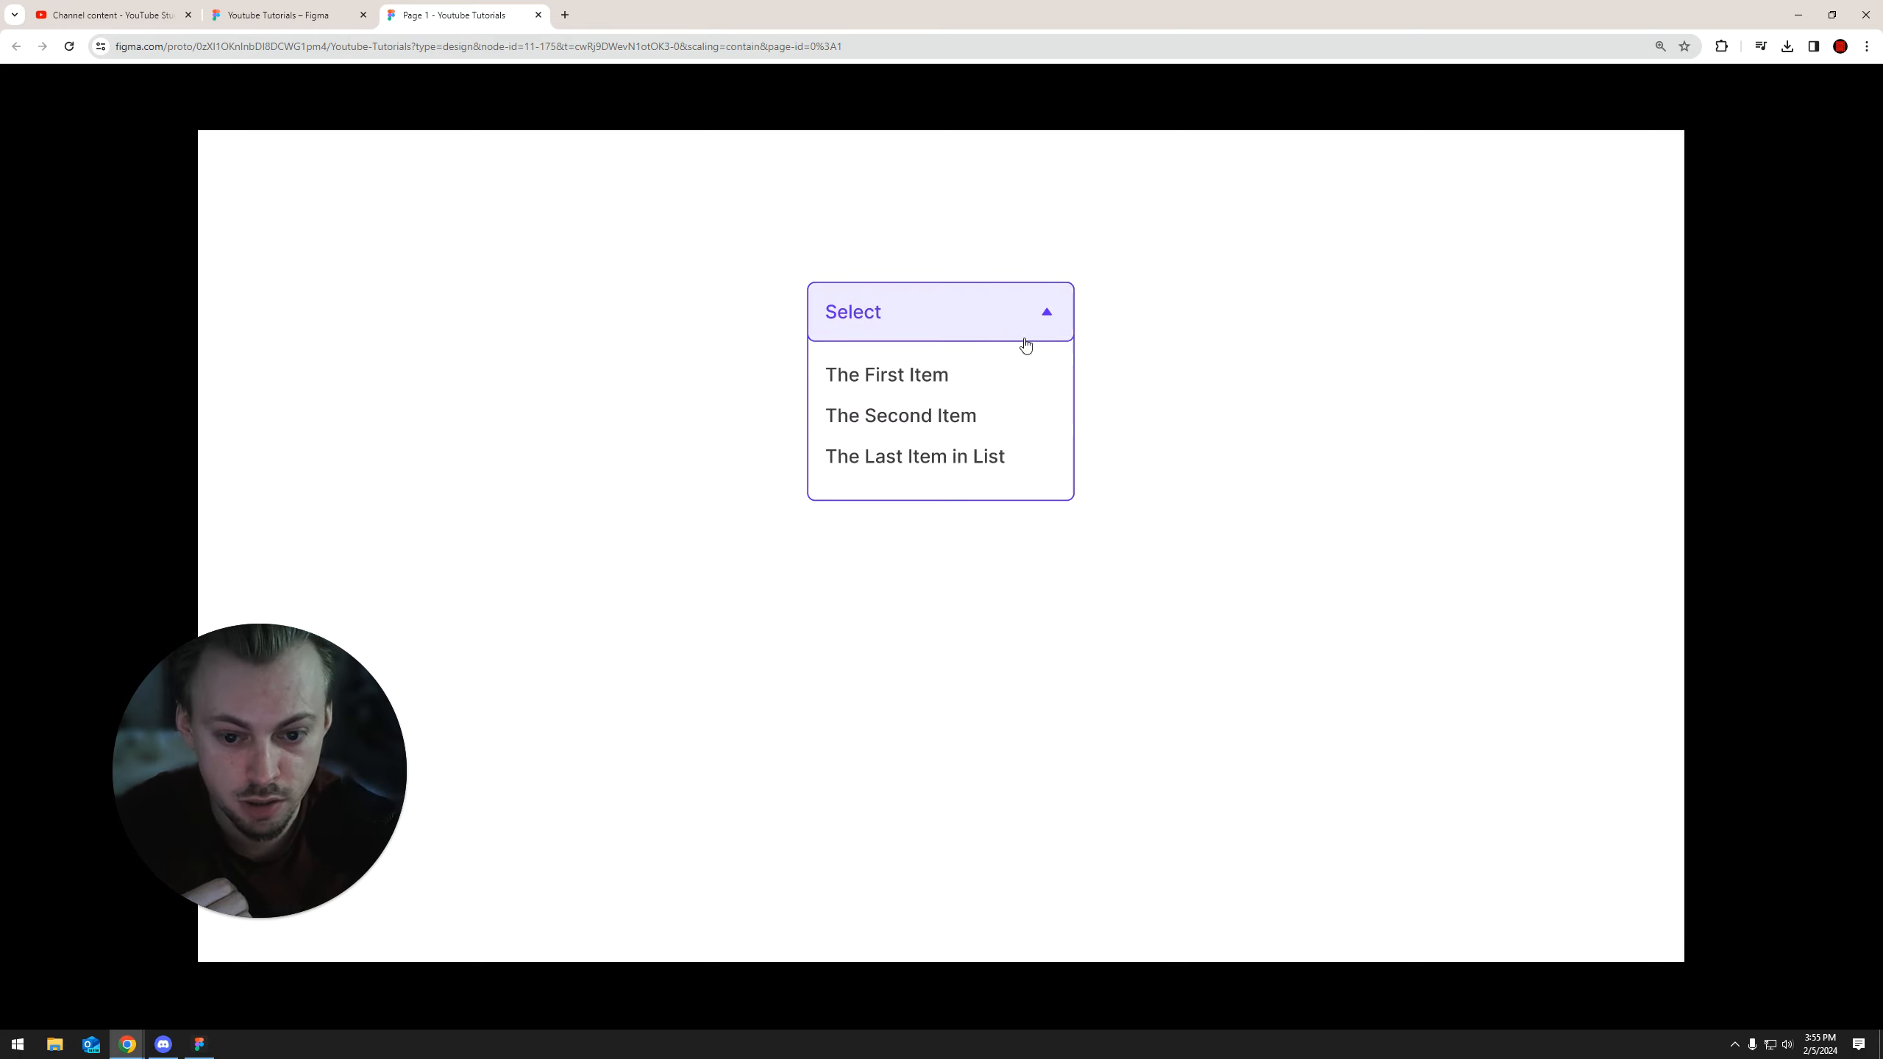
click(885, 380)
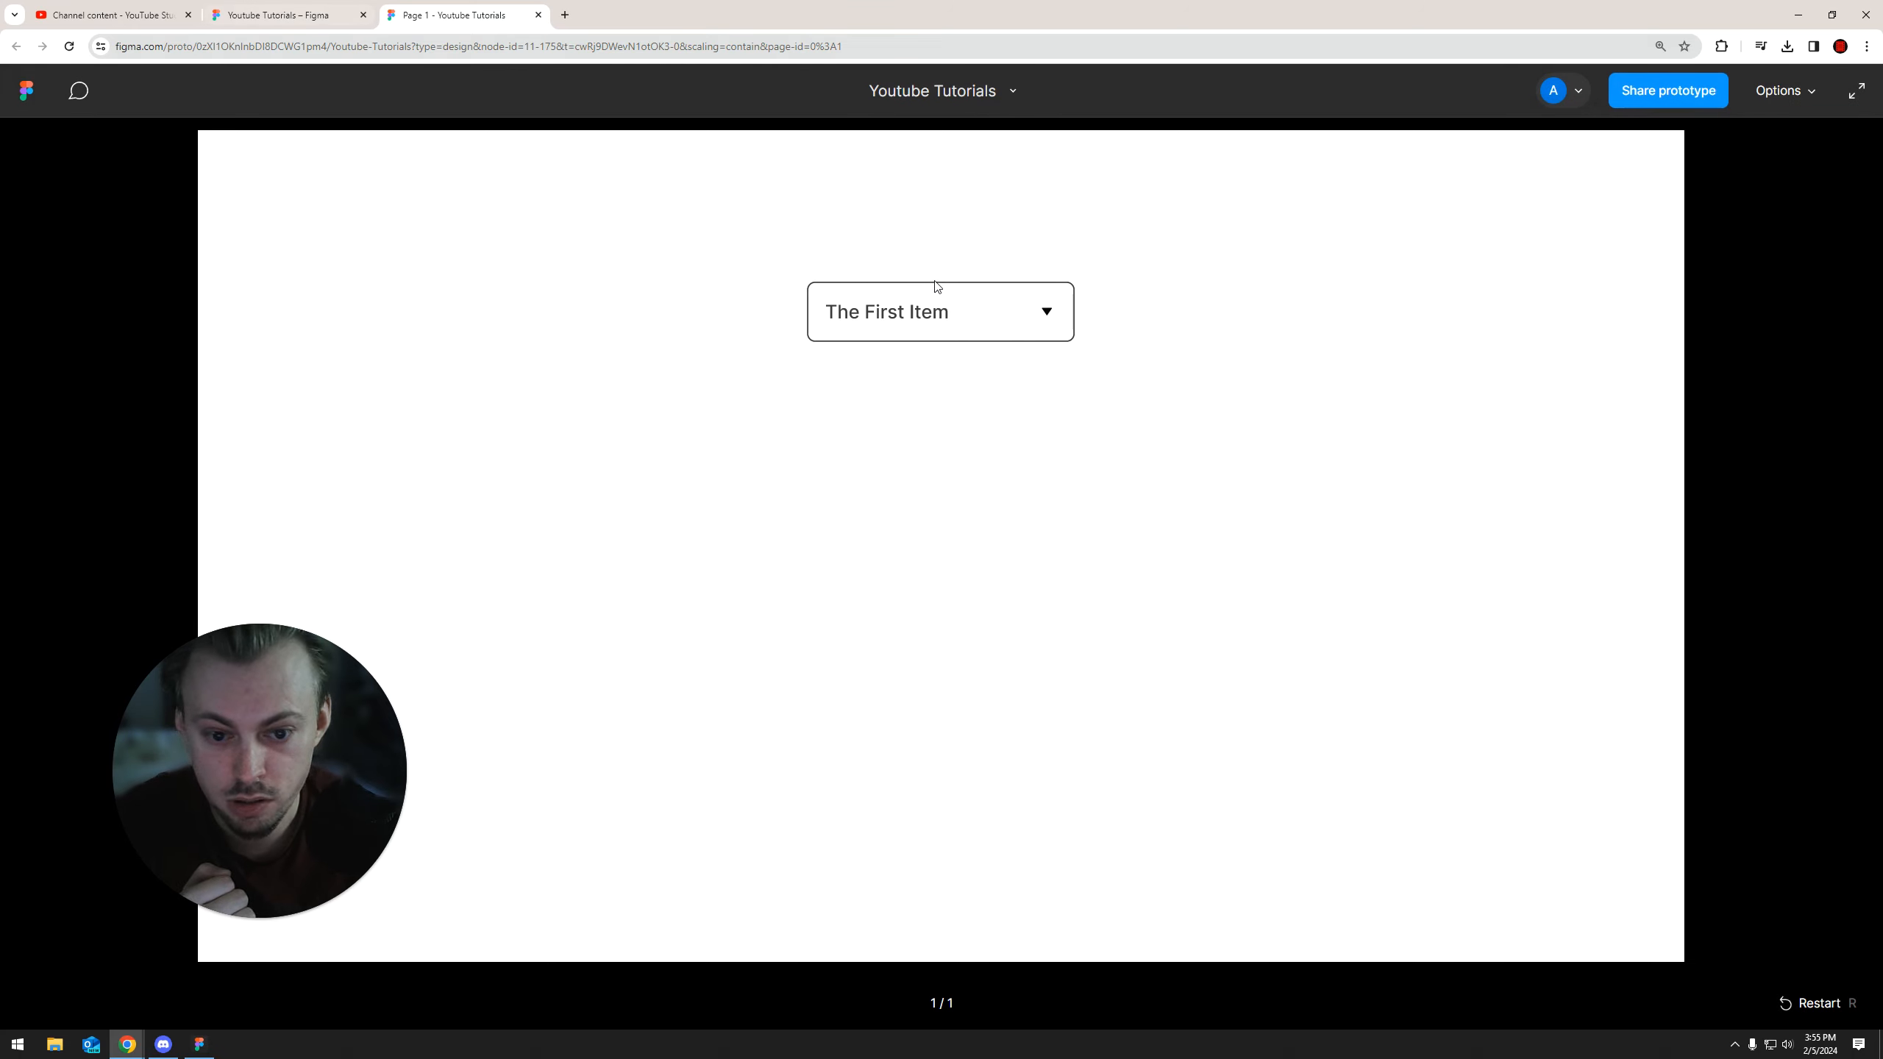
Connect the closed "The First Item" variant to the Default open variant with an On click trigger
key(ctrl+shift+Tab)
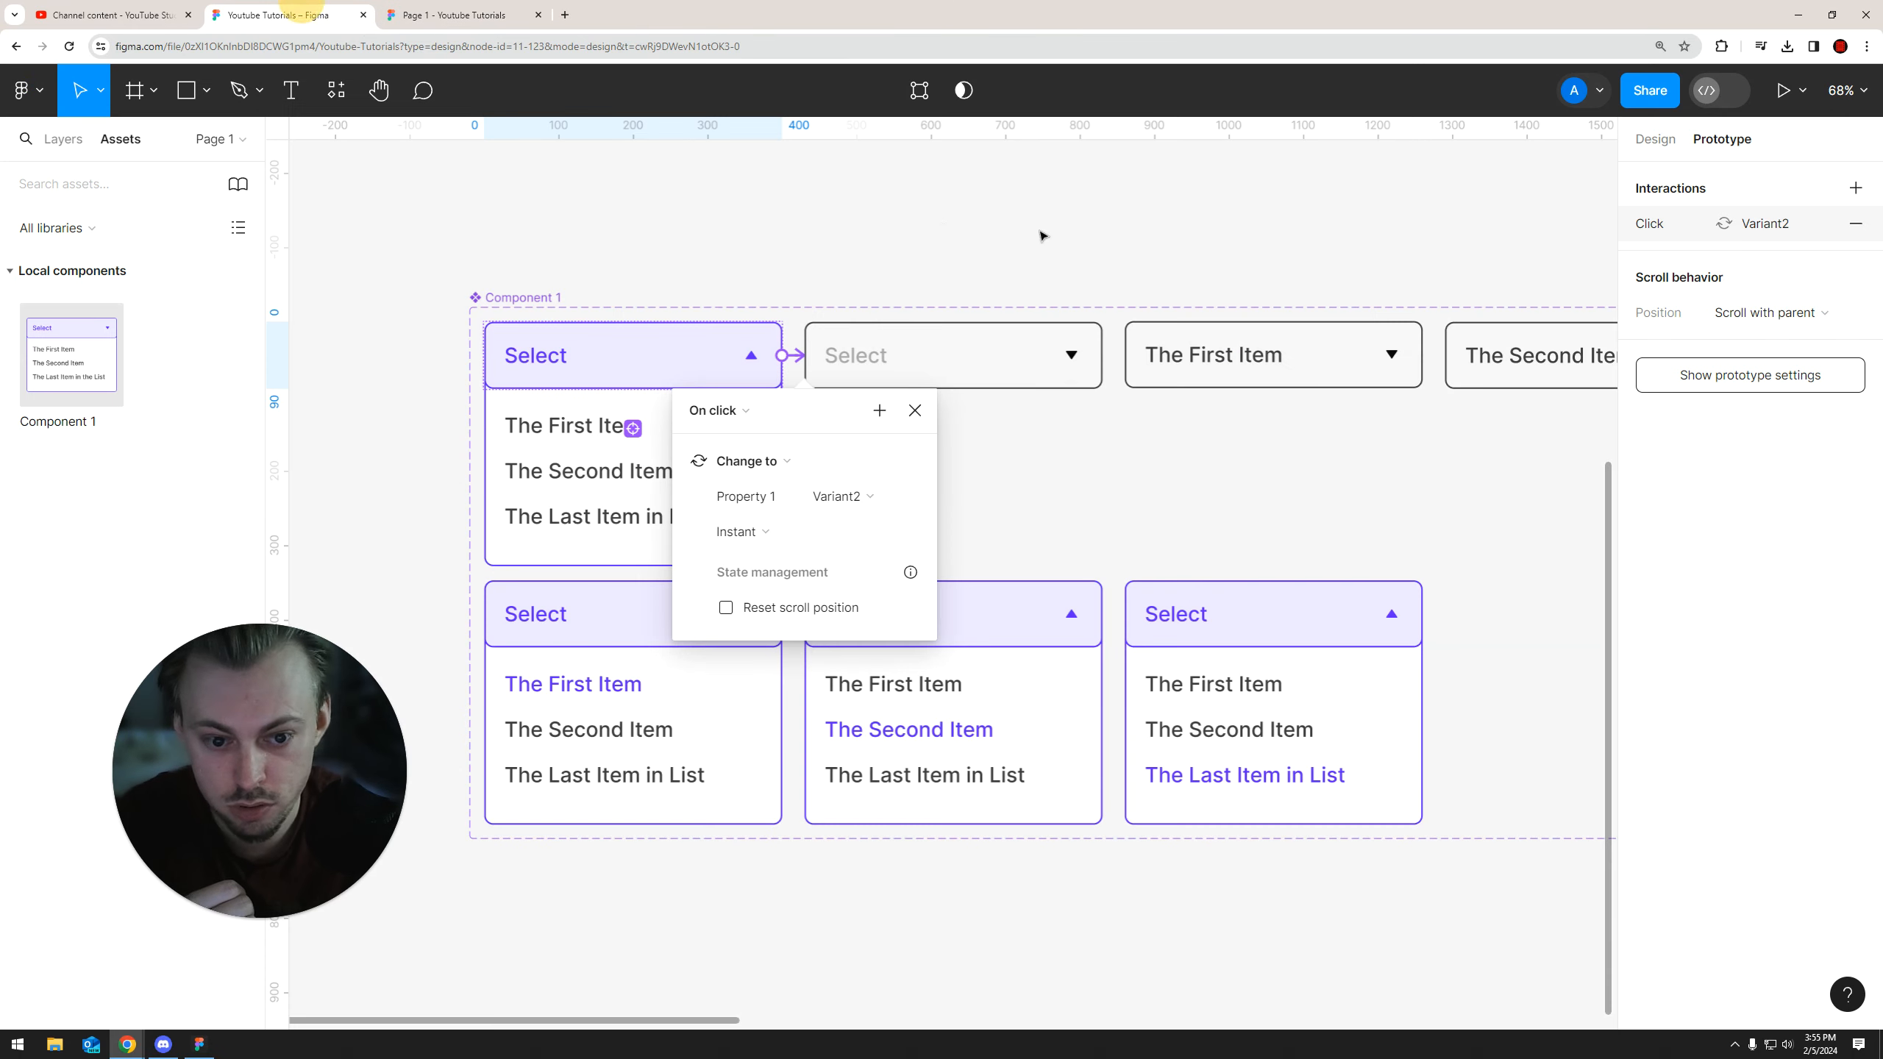
click(1227, 356)
drag(1160, 254, 1135, 261)
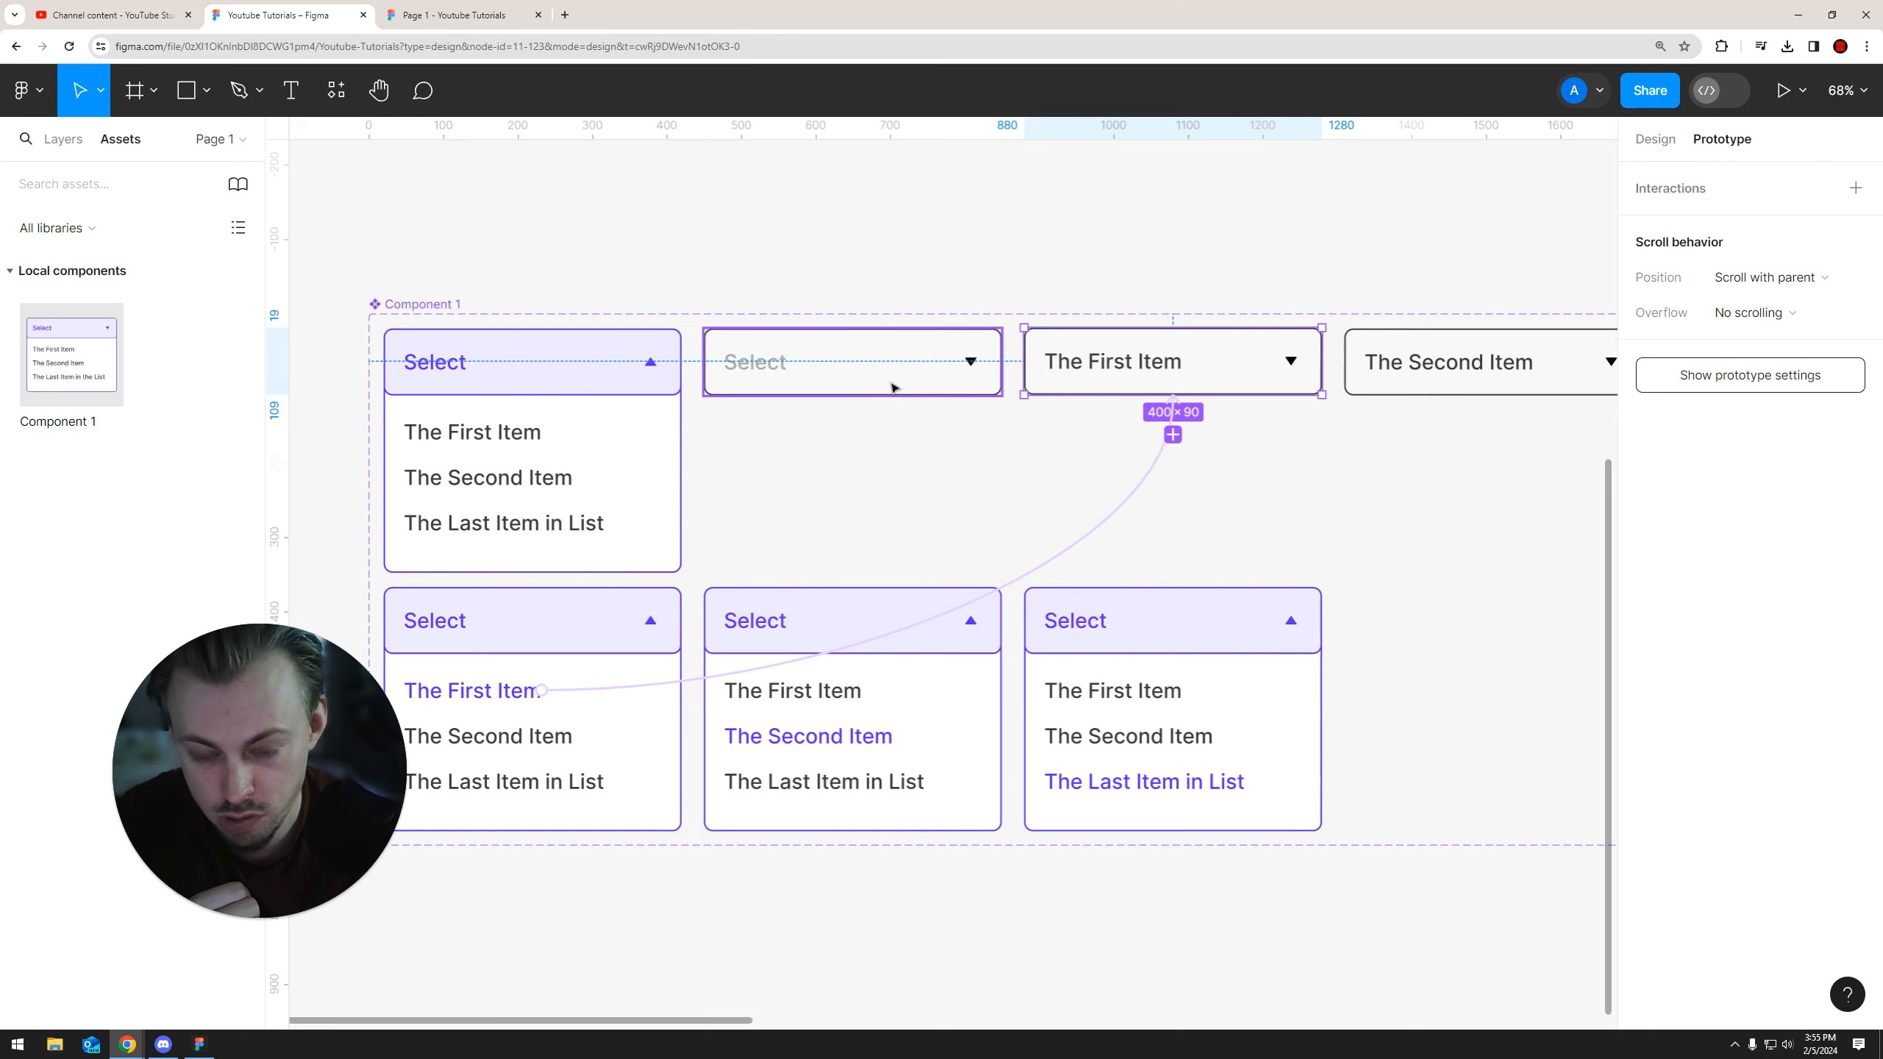
drag(1156, 394, 678, 495)
Connect the closed "The Second Item" and "The Last Item in List" variants to the Default open variant with On click triggers
click(1412, 389)
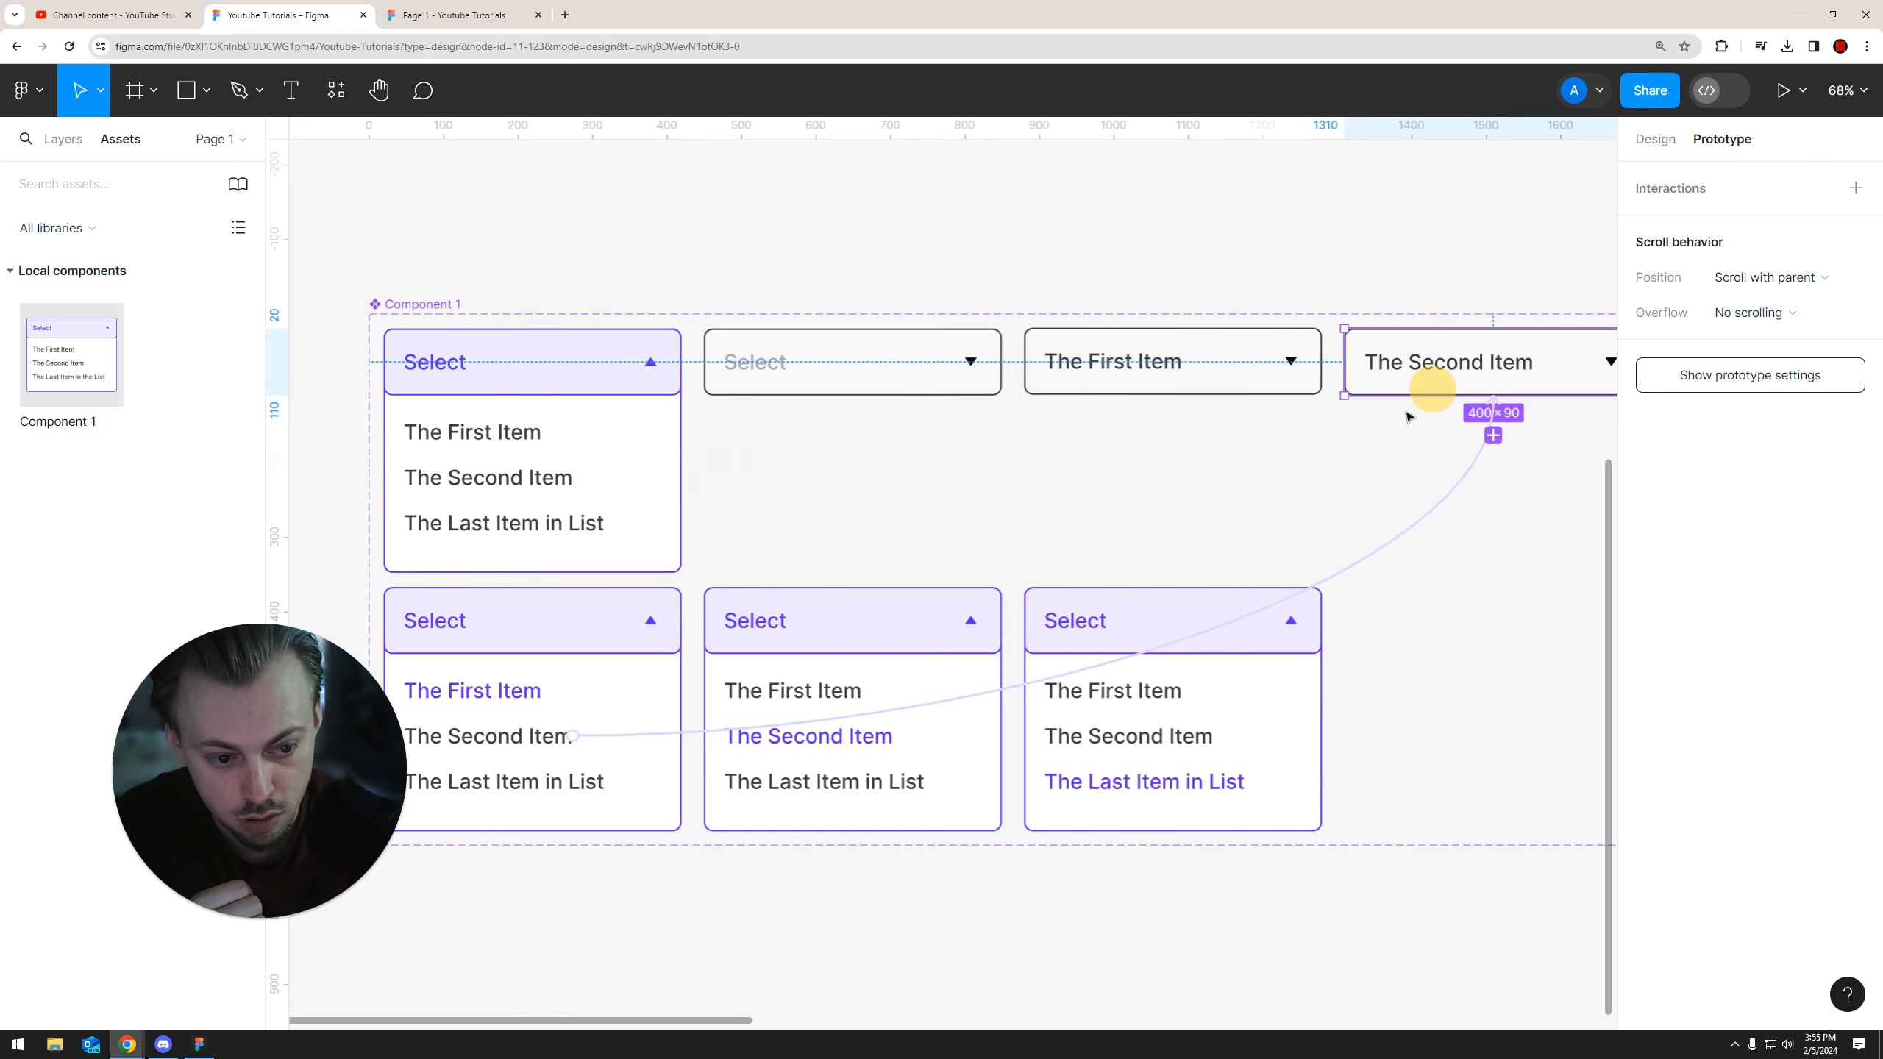
drag(1493, 435, 680, 496)
scroll(820, 475, right, 5)
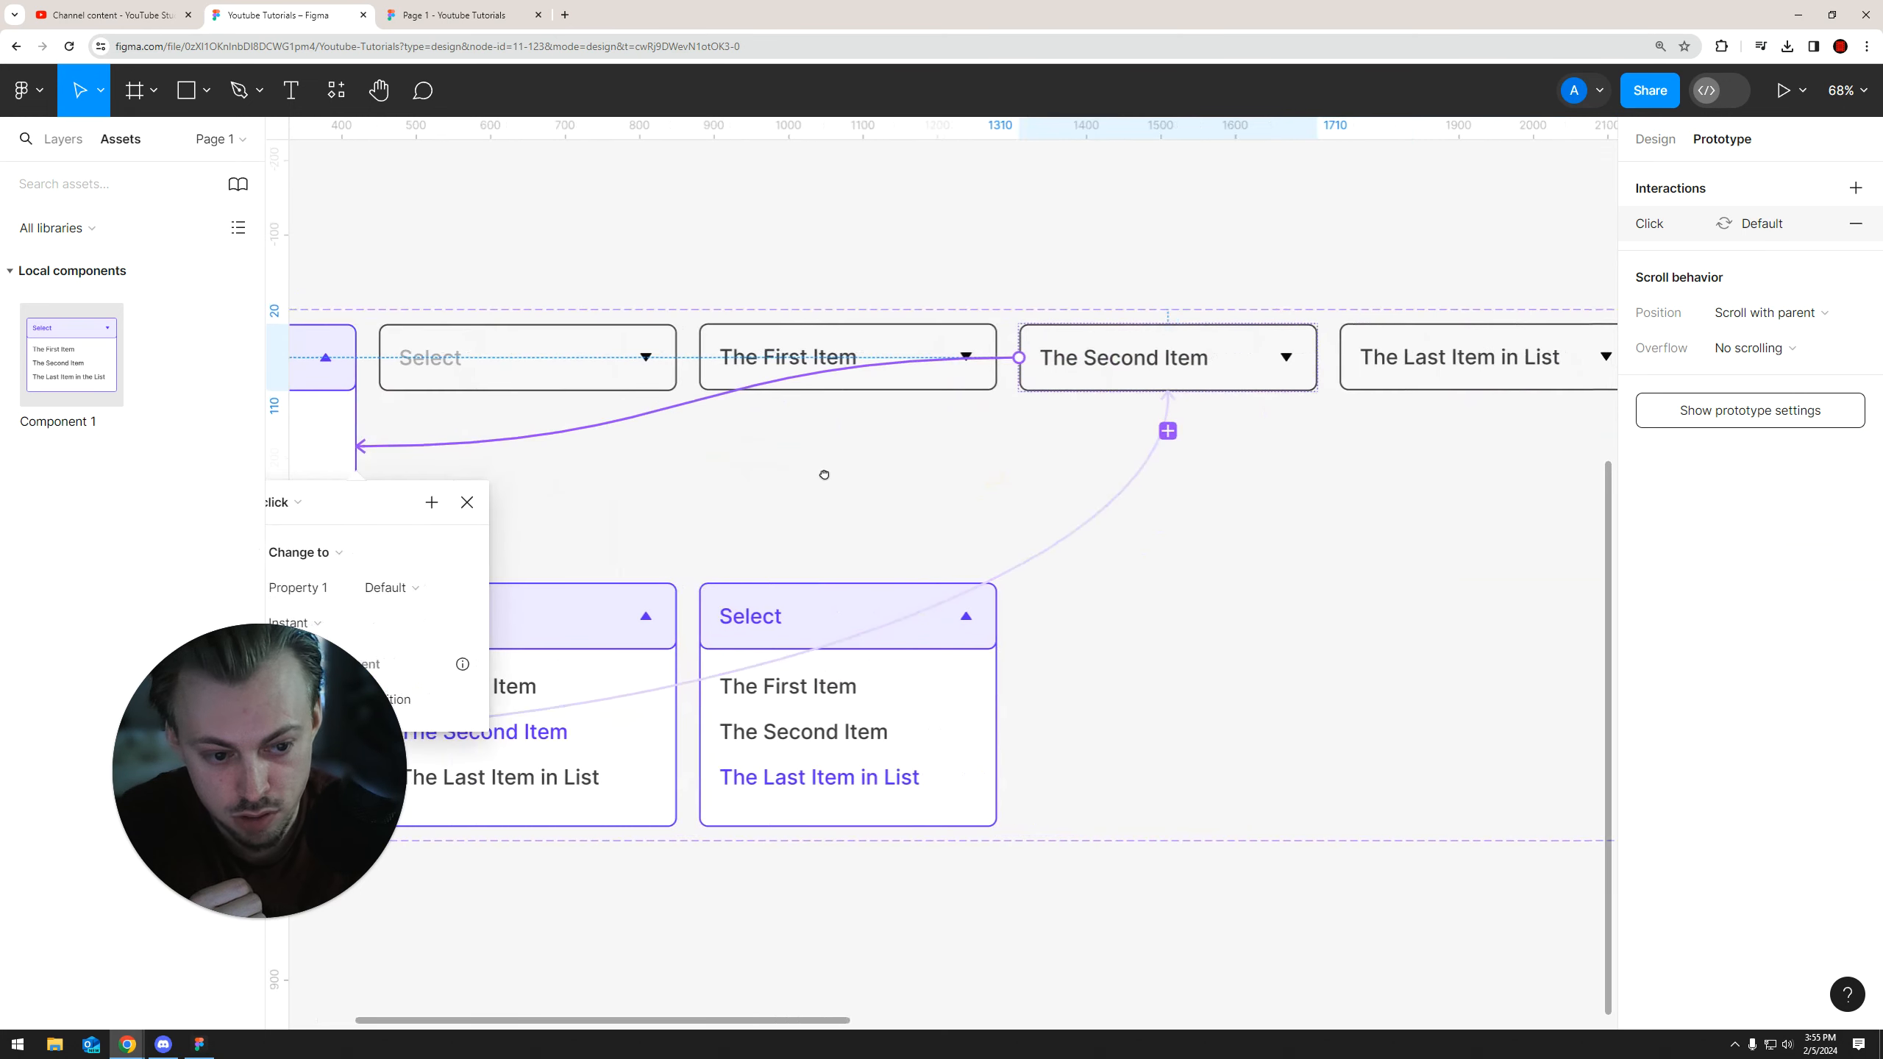
click(1465, 374)
drag(1488, 430, 334, 504)
click(791, 231)
scroll(822, 236, left, 3)
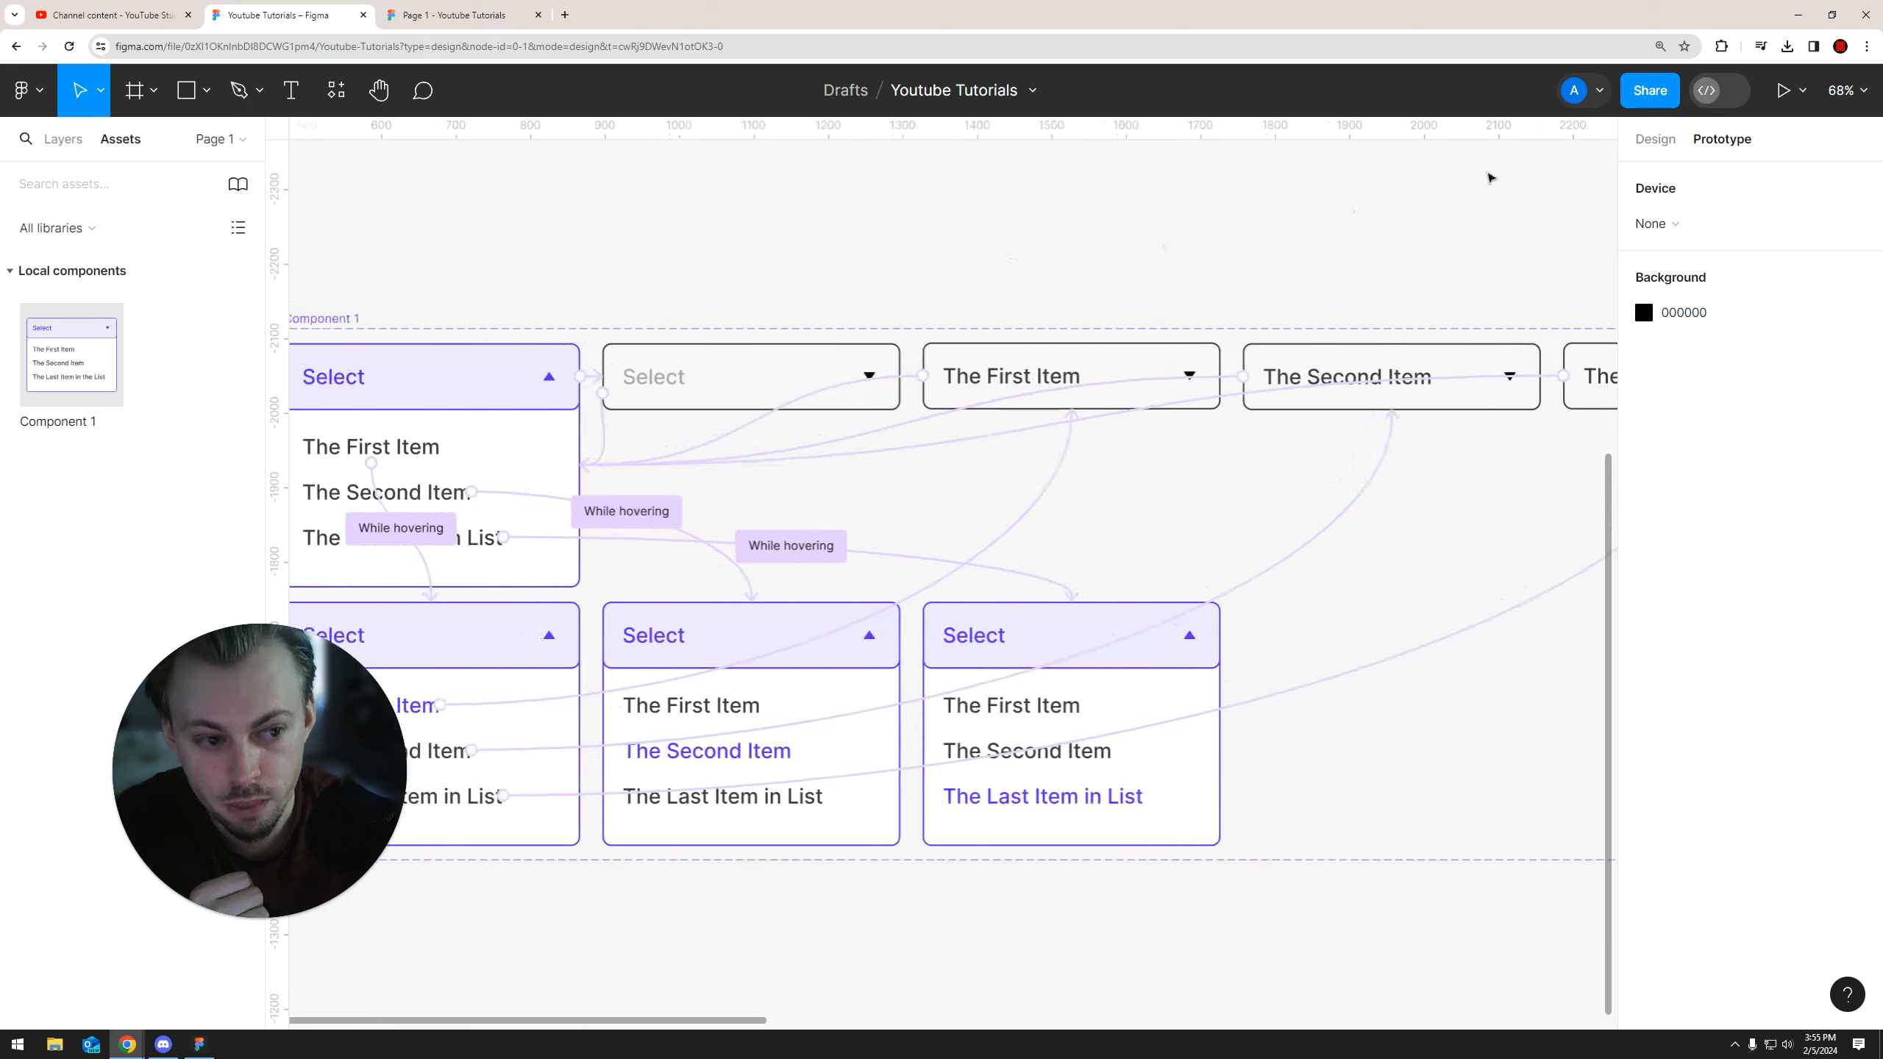
Test reopening the dropdown from the selected "The First Item" state in the prototype preview and return to the editor
click(452, 14)
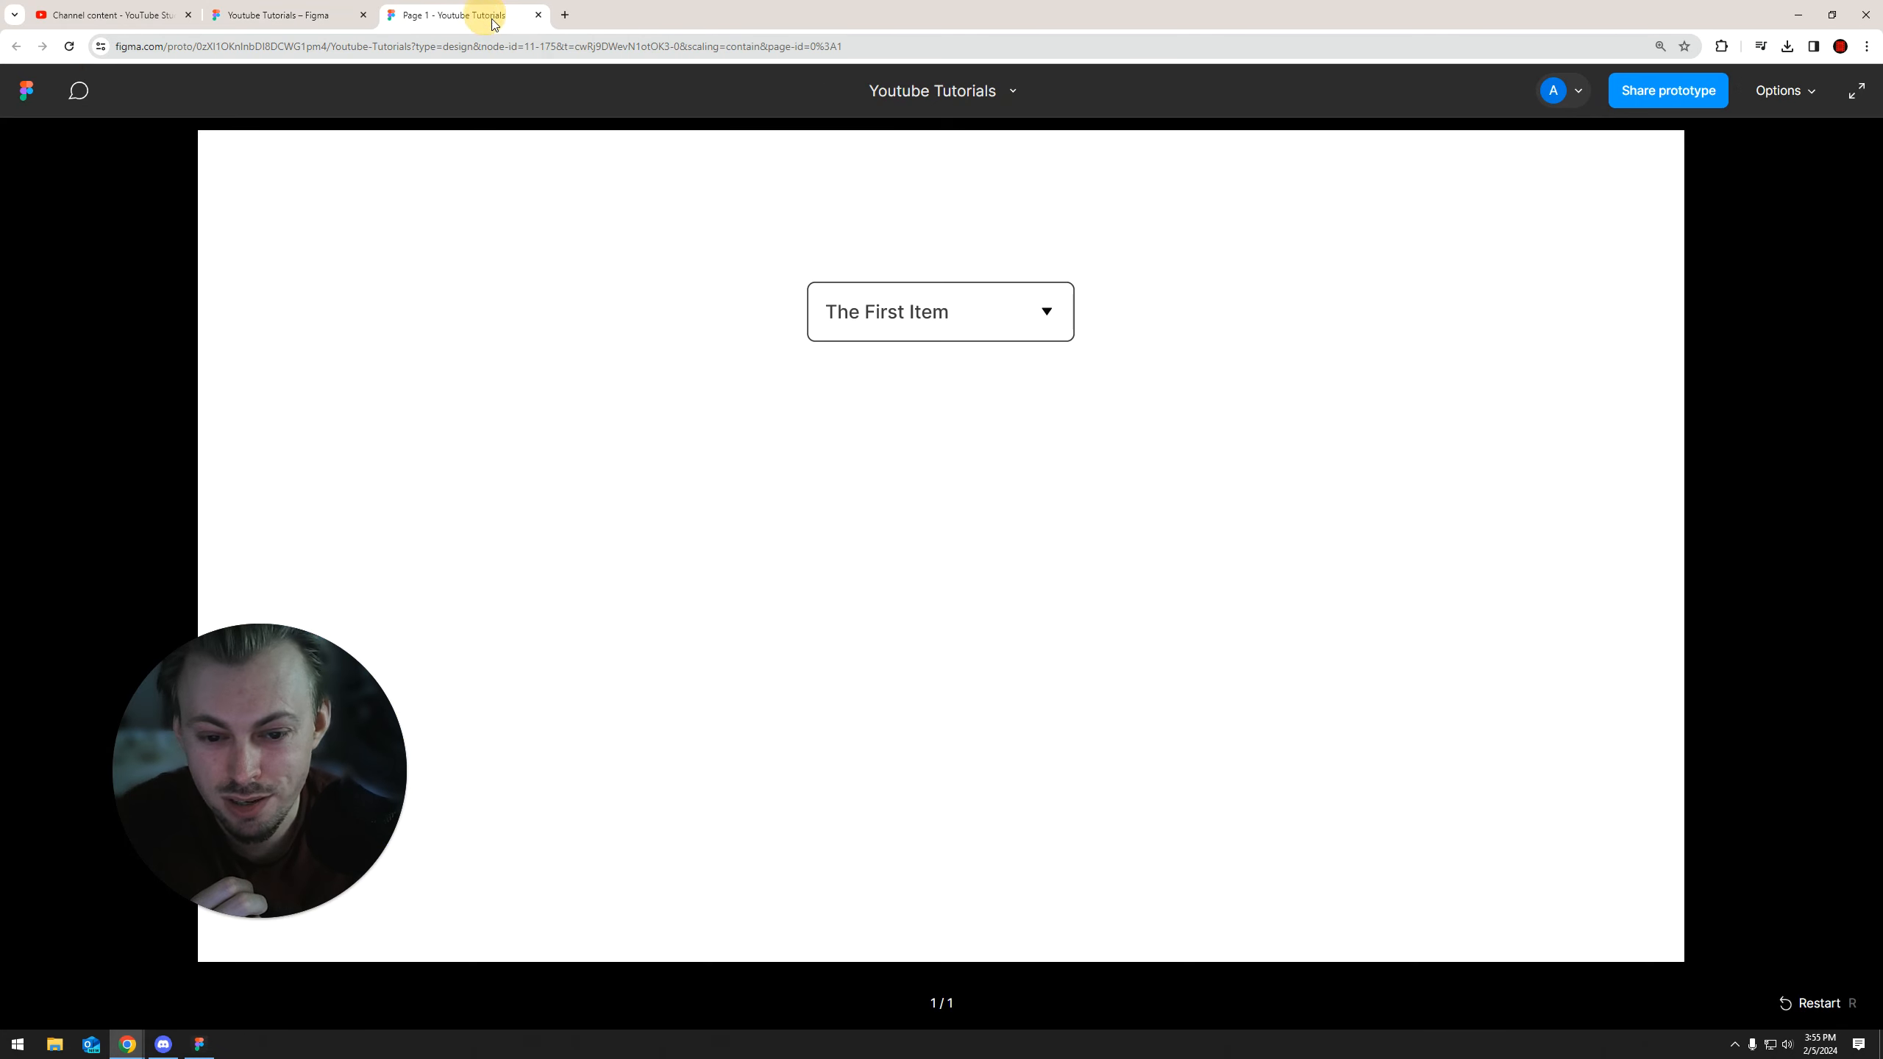
click(983, 327)
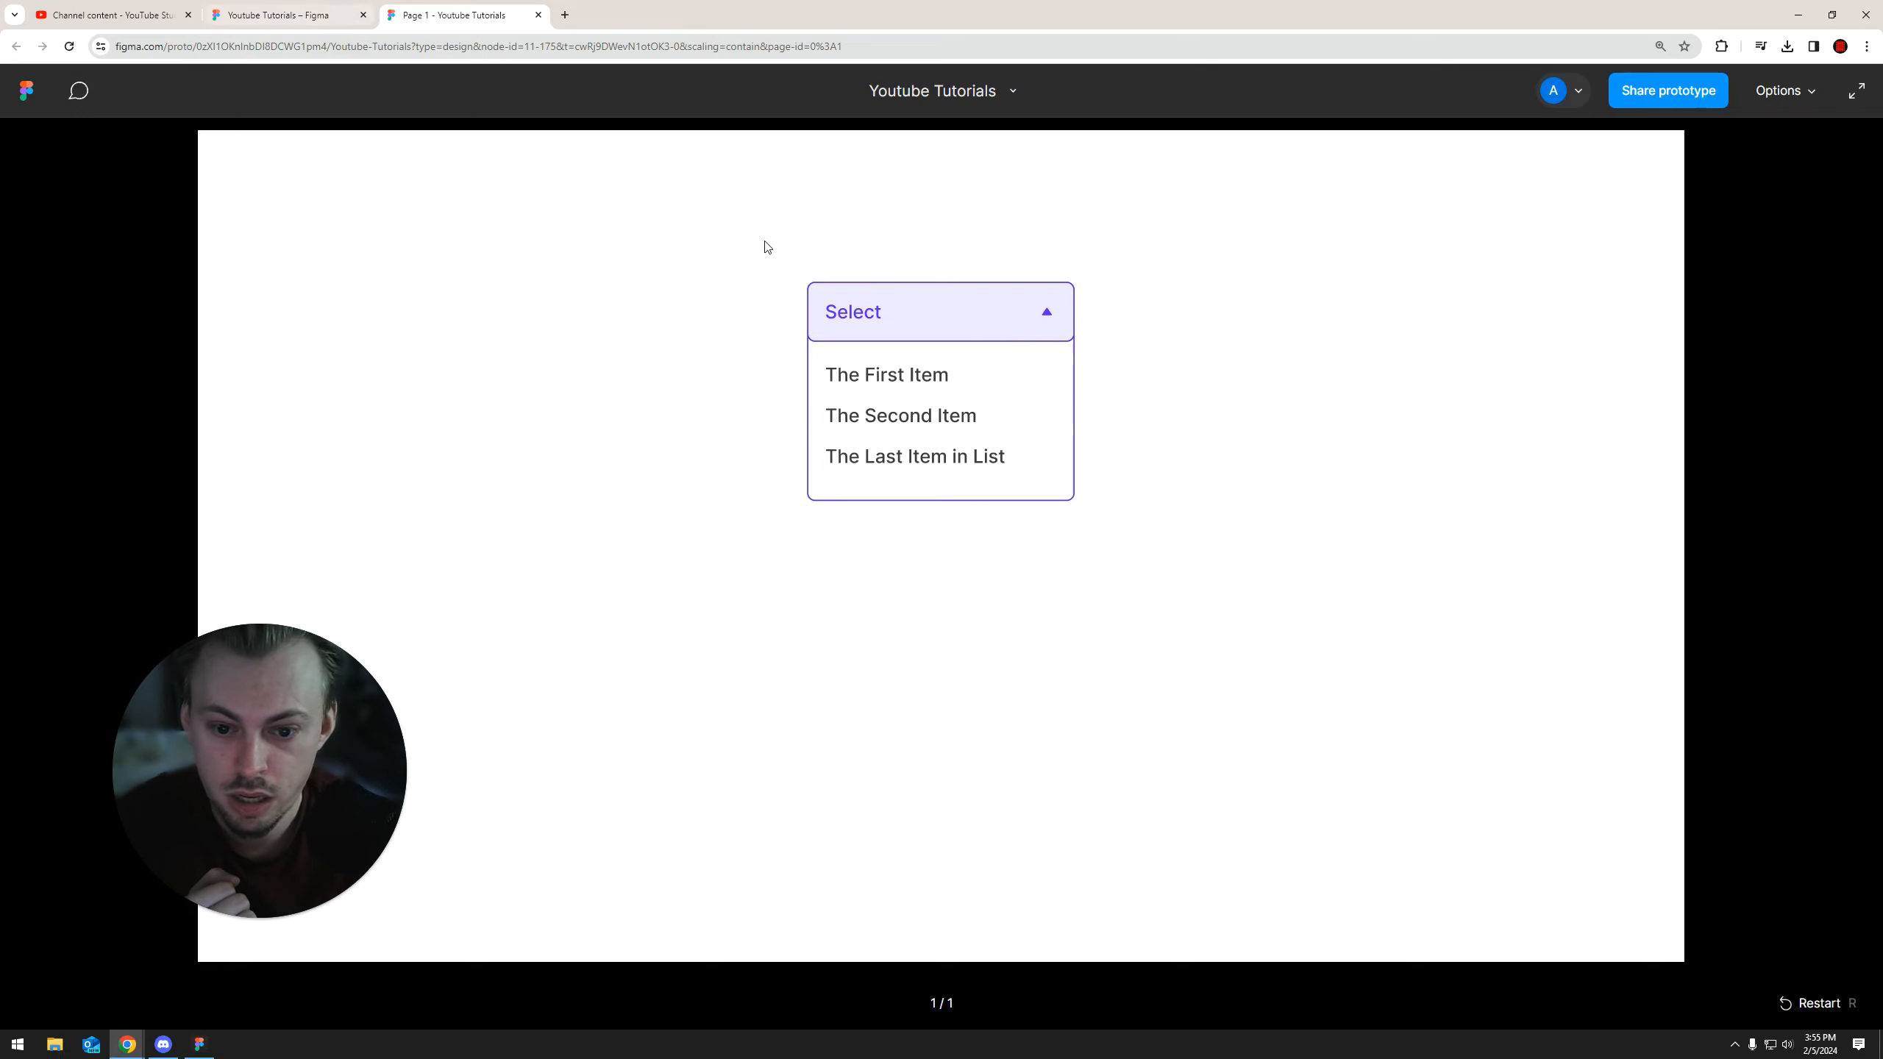
click(282, 15)
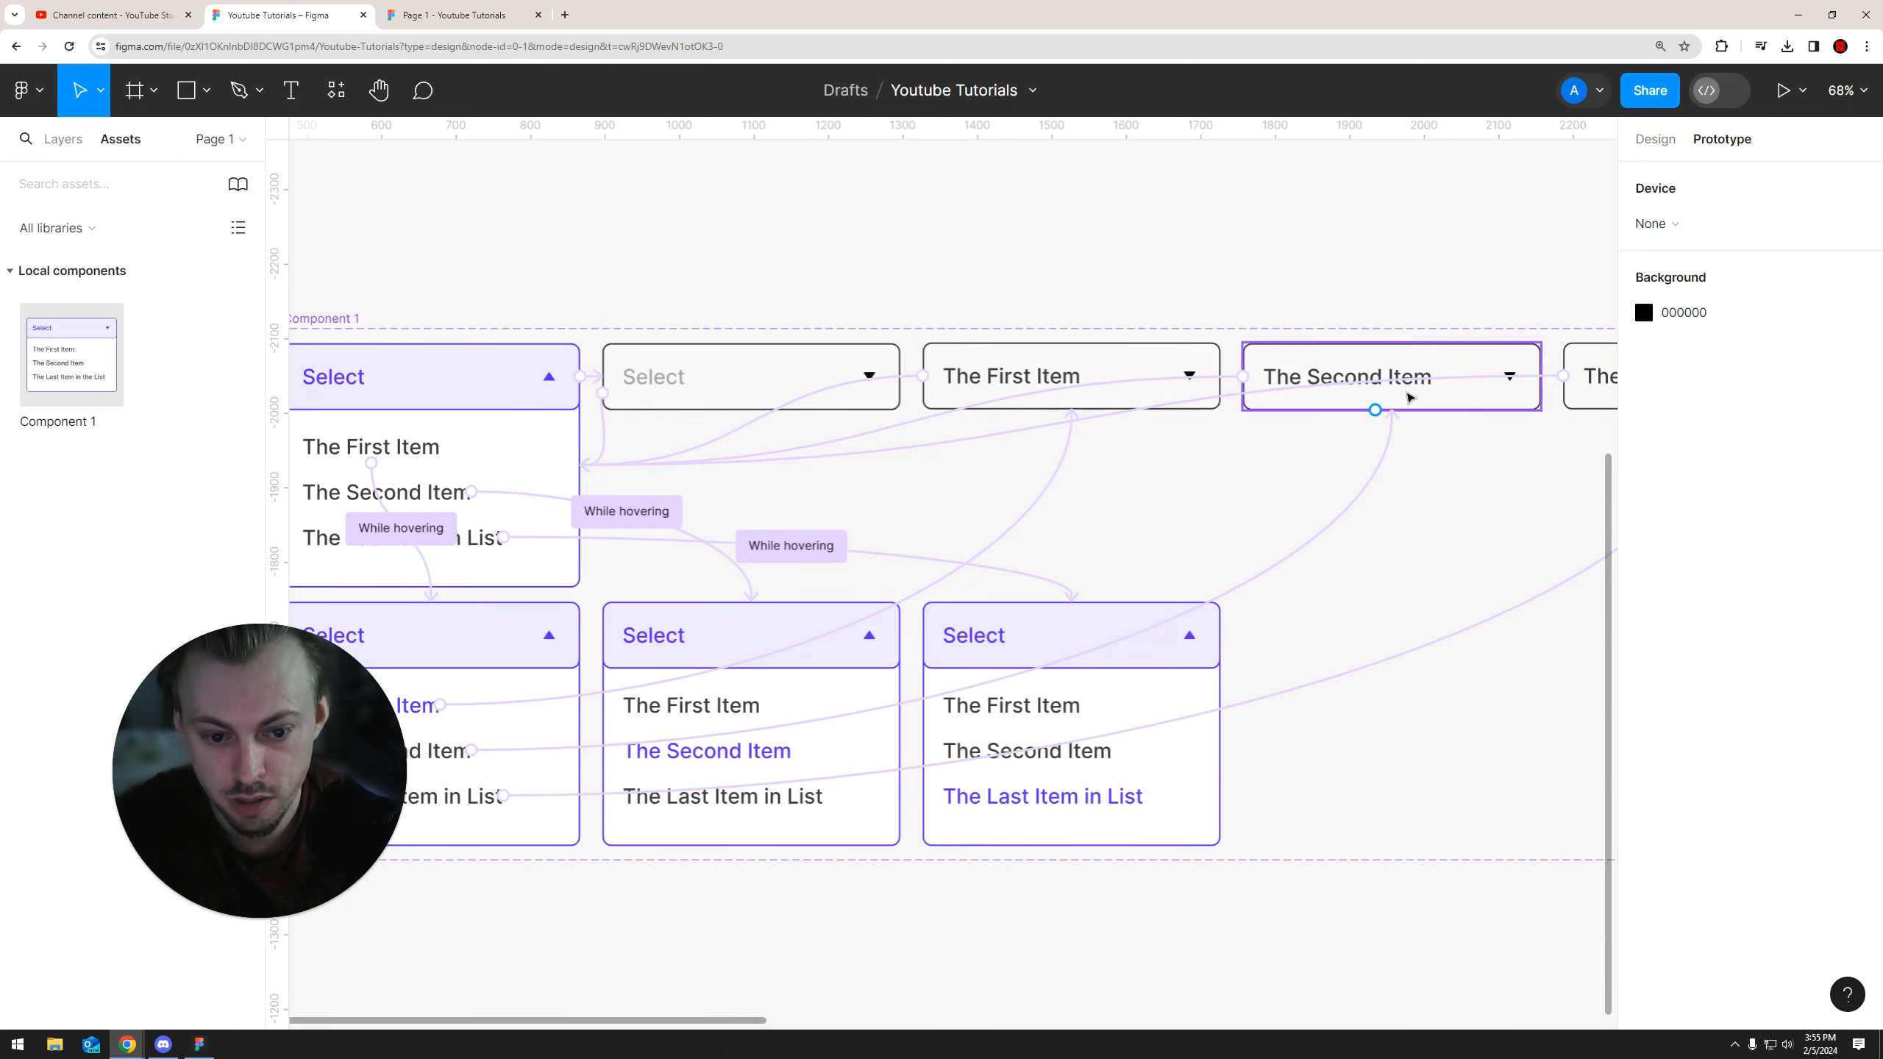
Test opening the dropdown and choosing each of its three items in the prototype preview, and return to the editor
click(423, 13)
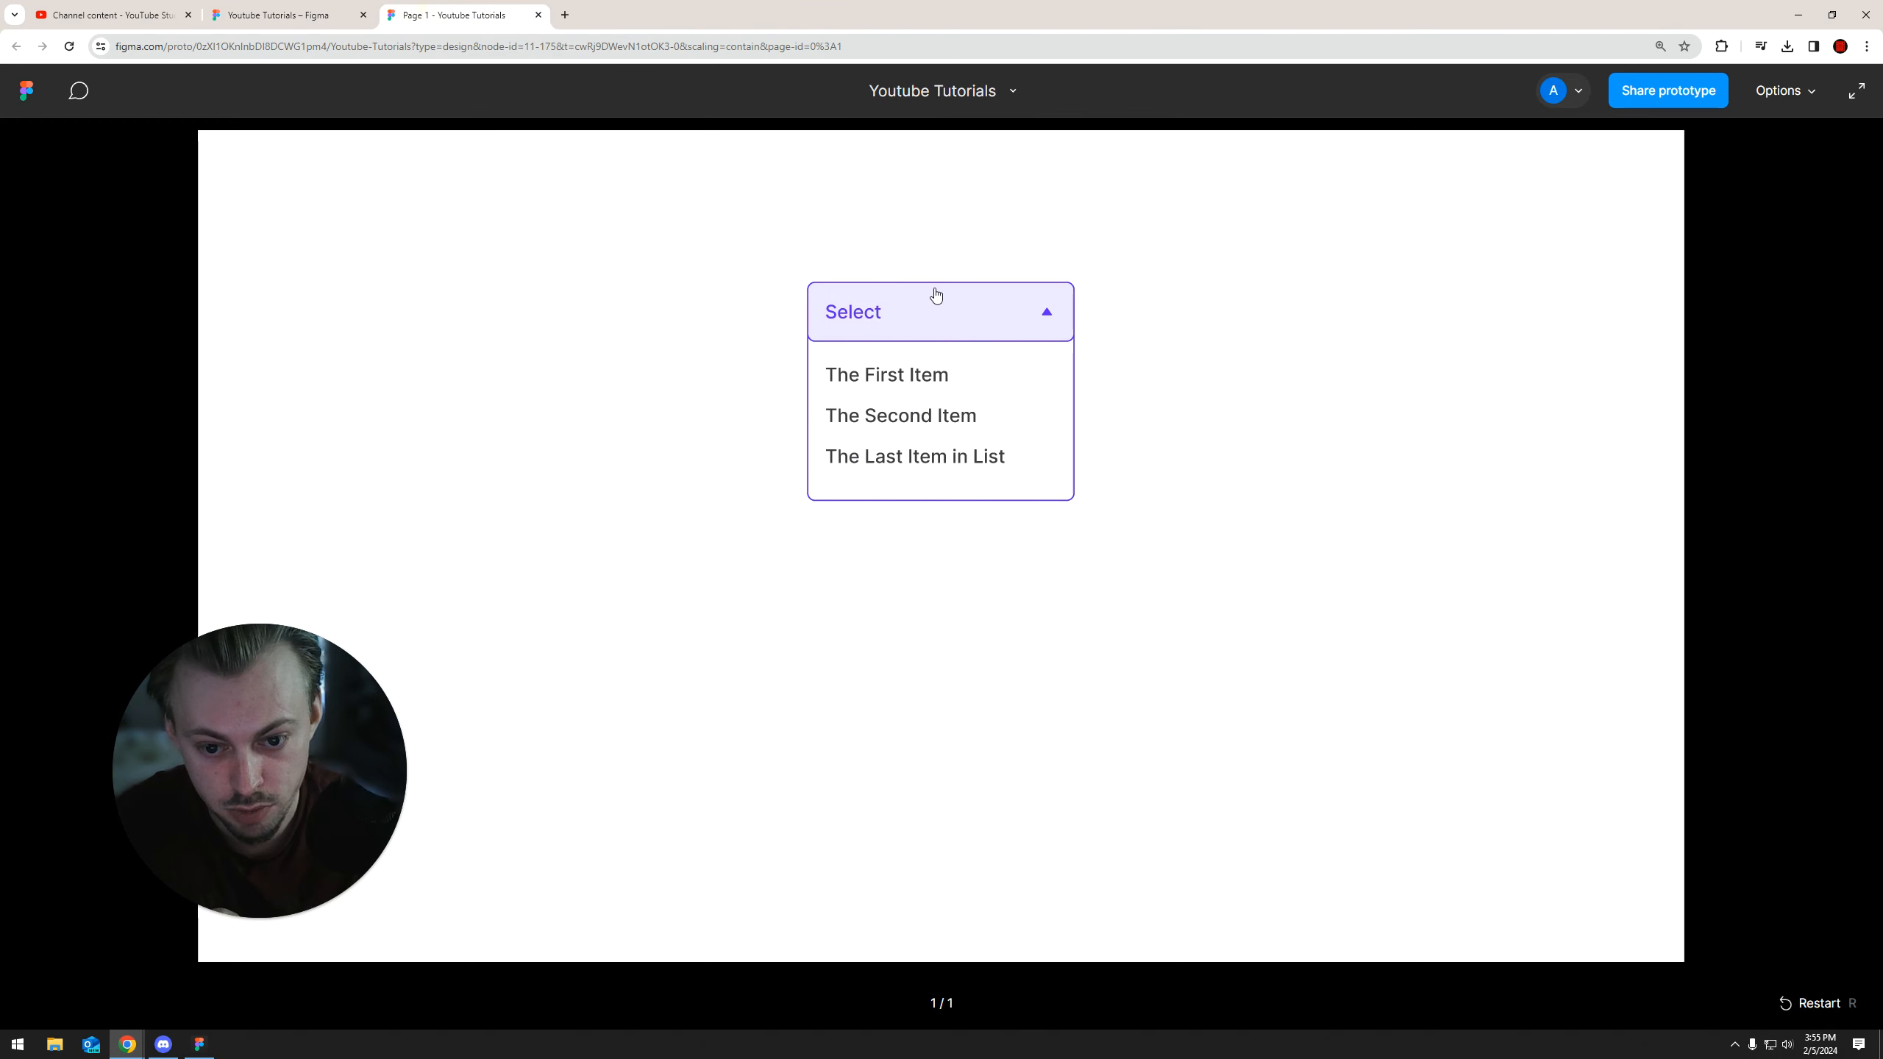
click(1028, 322)
click(1045, 316)
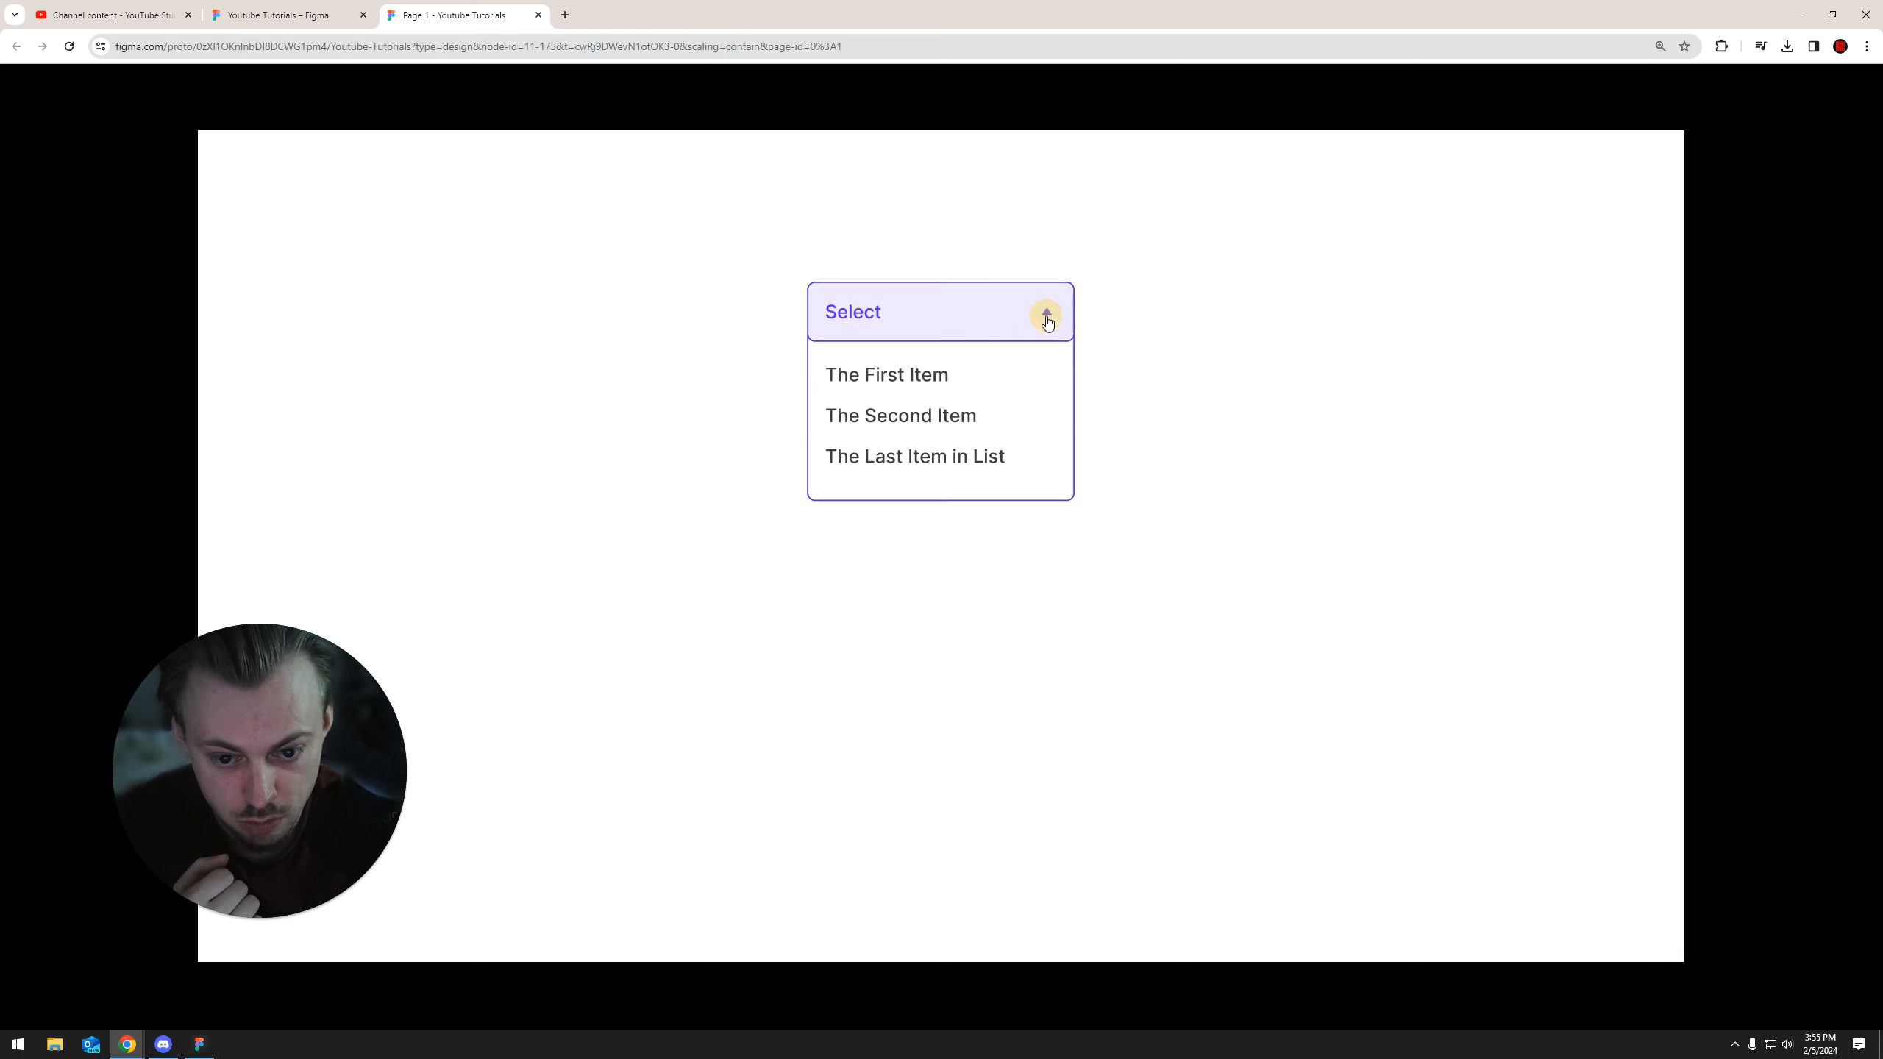
click(899, 423)
click(922, 384)
click(920, 378)
click(935, 313)
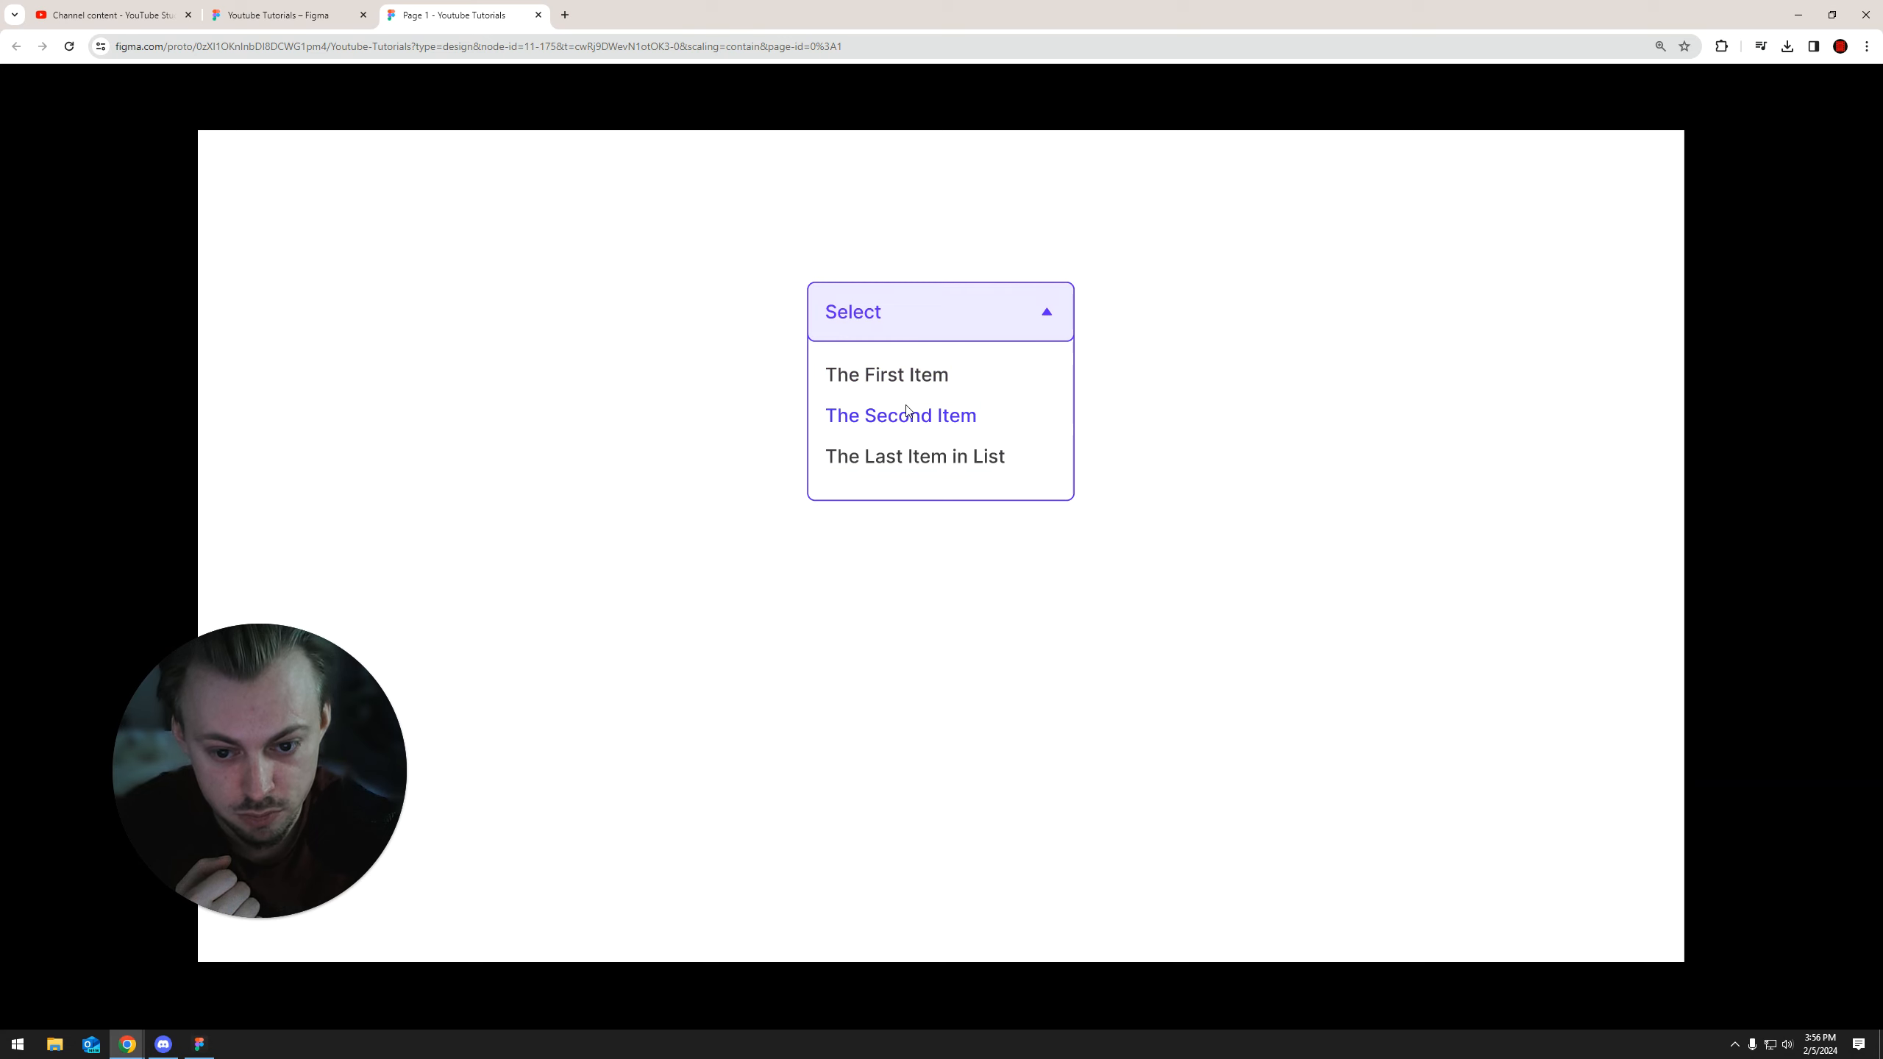
click(901, 425)
click(891, 465)
click(901, 374)
click(911, 315)
click(293, 10)
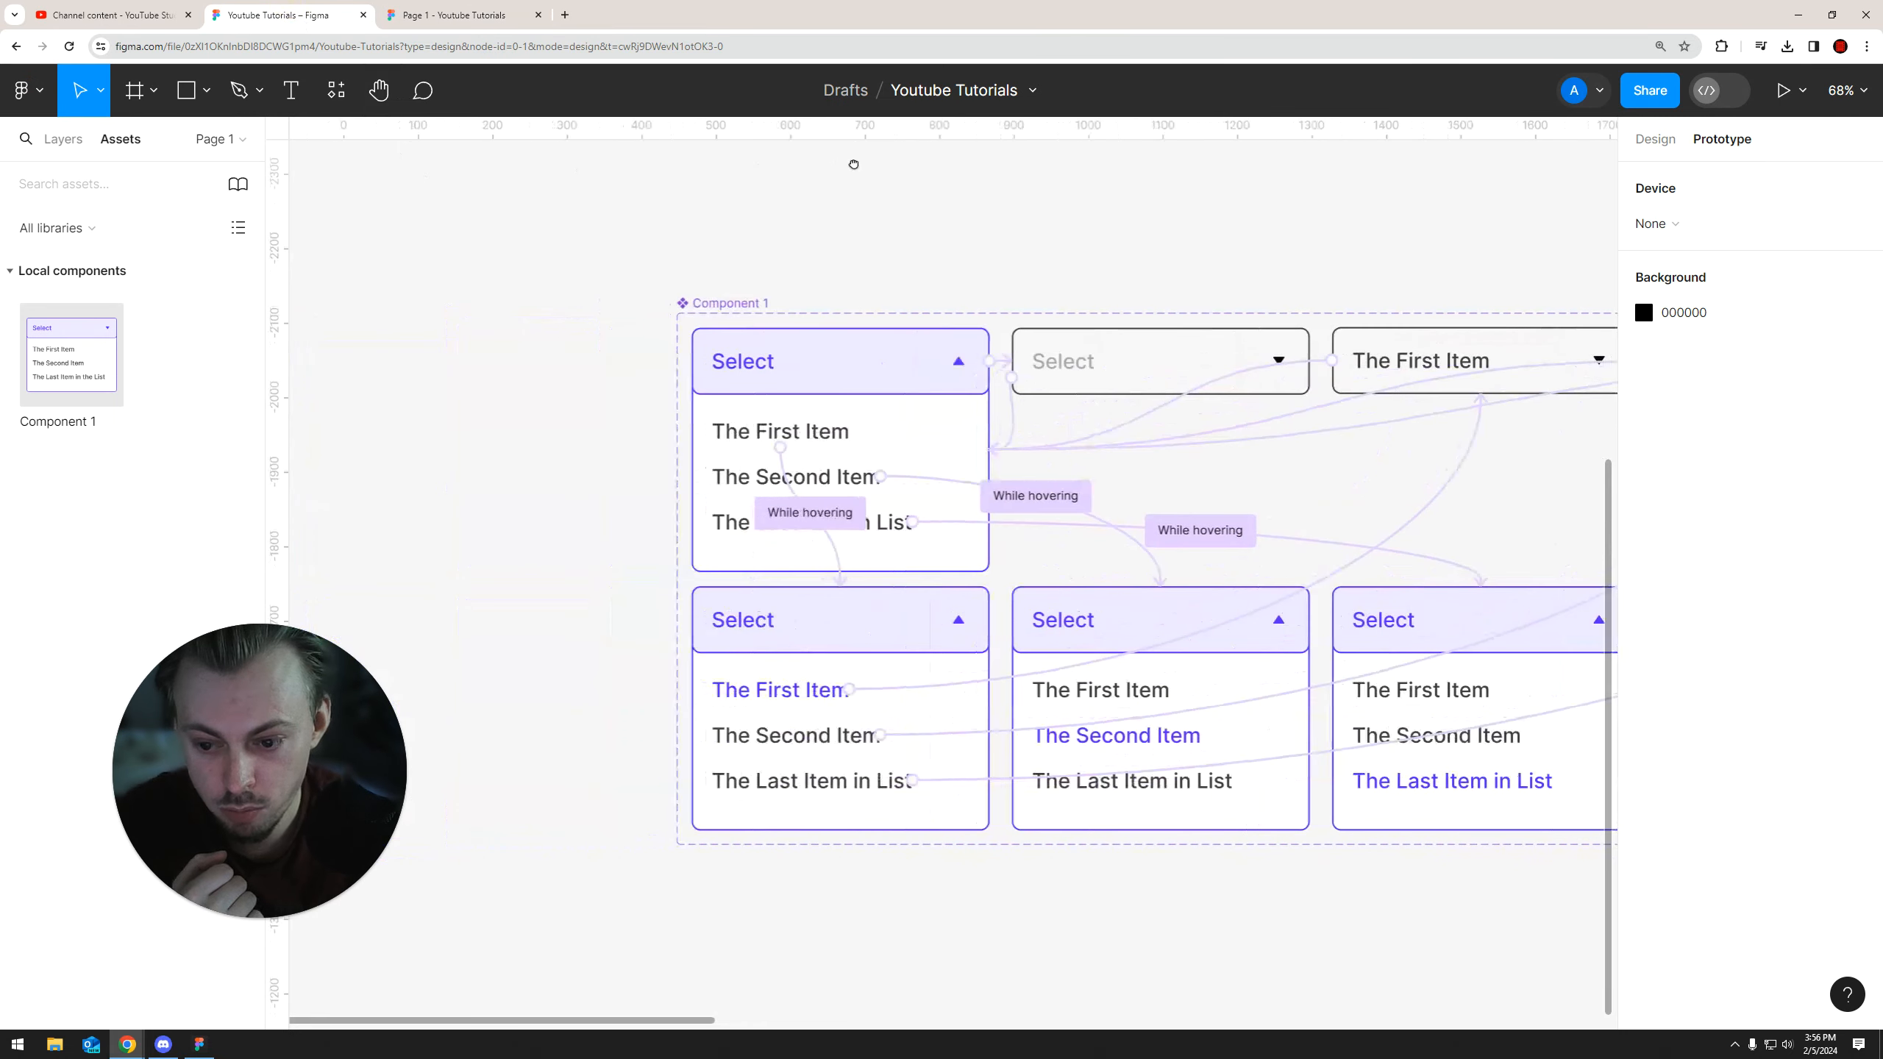
Connect the highlighted "The Second Item" text to the closed "The Second Item" variant with an On click, Instant Change to interaction
click(1656, 139)
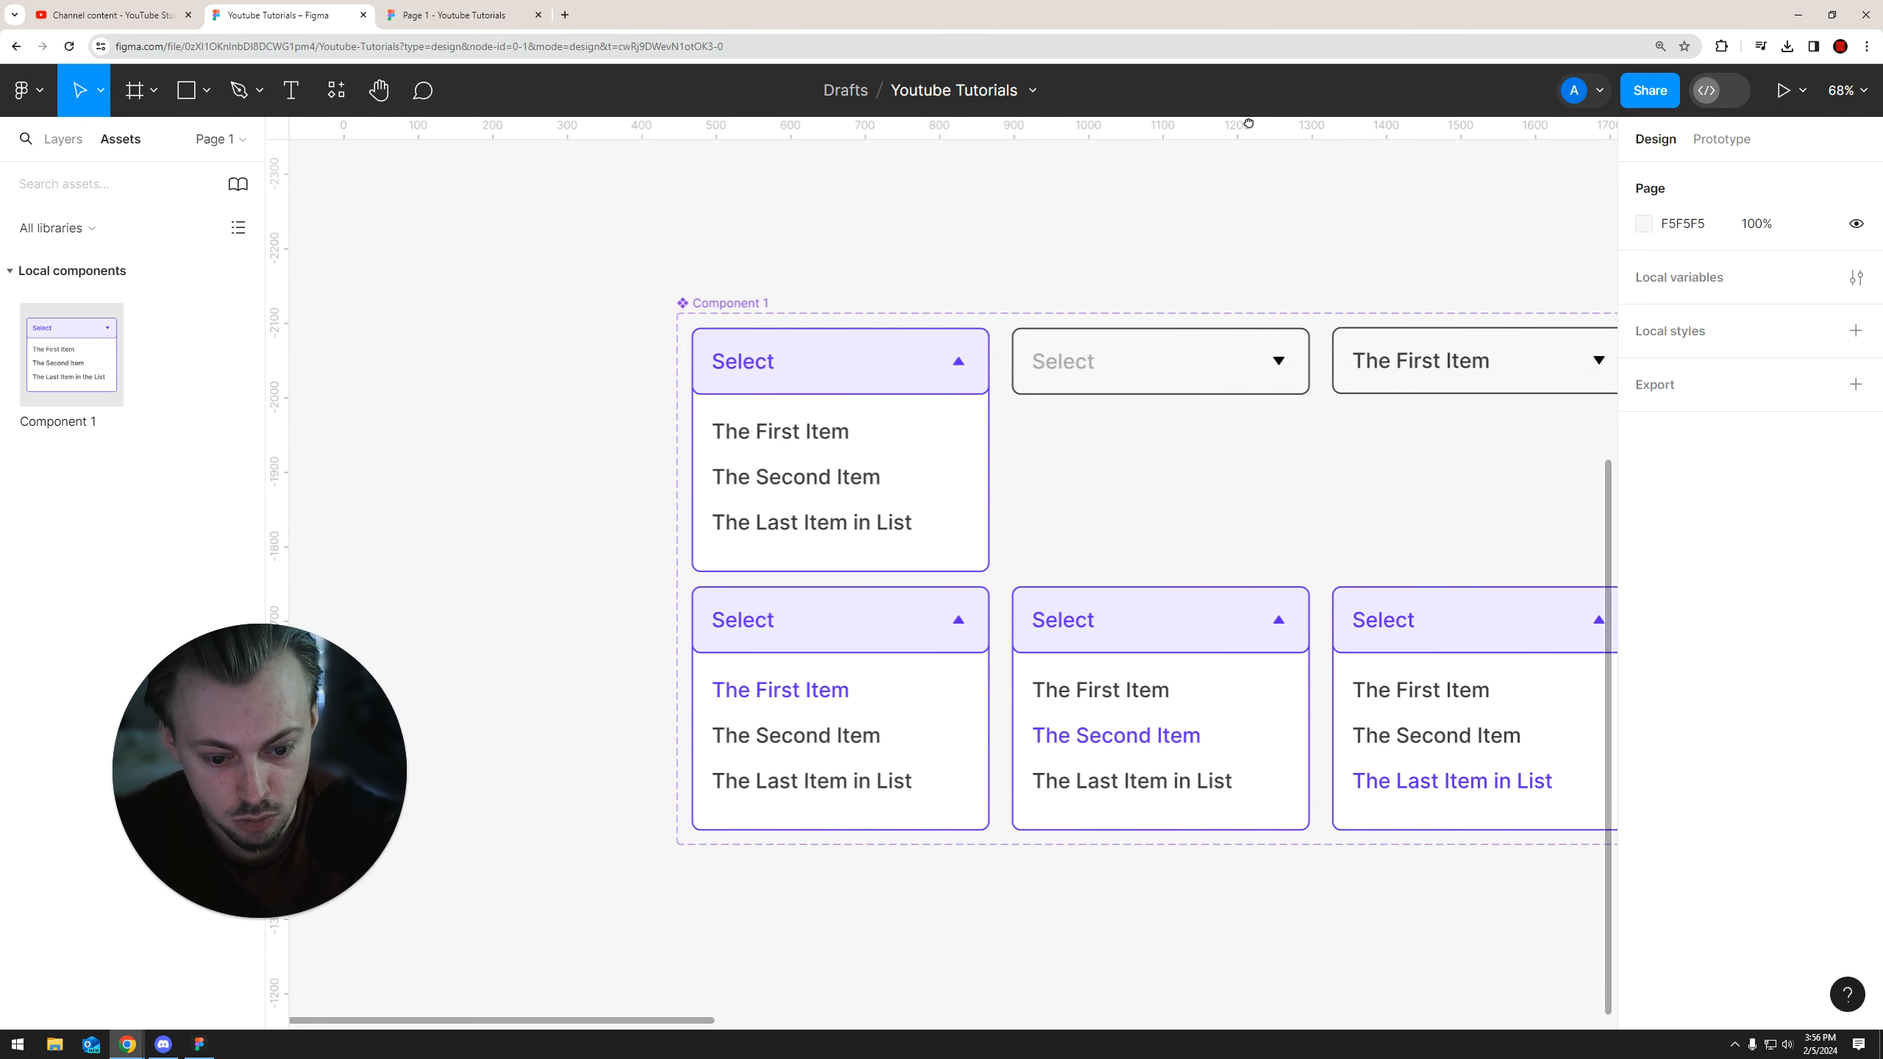
scroll(956, 593, right, 3)
scroll(956, 592, down, 1)
double_click(918, 670)
scroll(875, 682, right, 3)
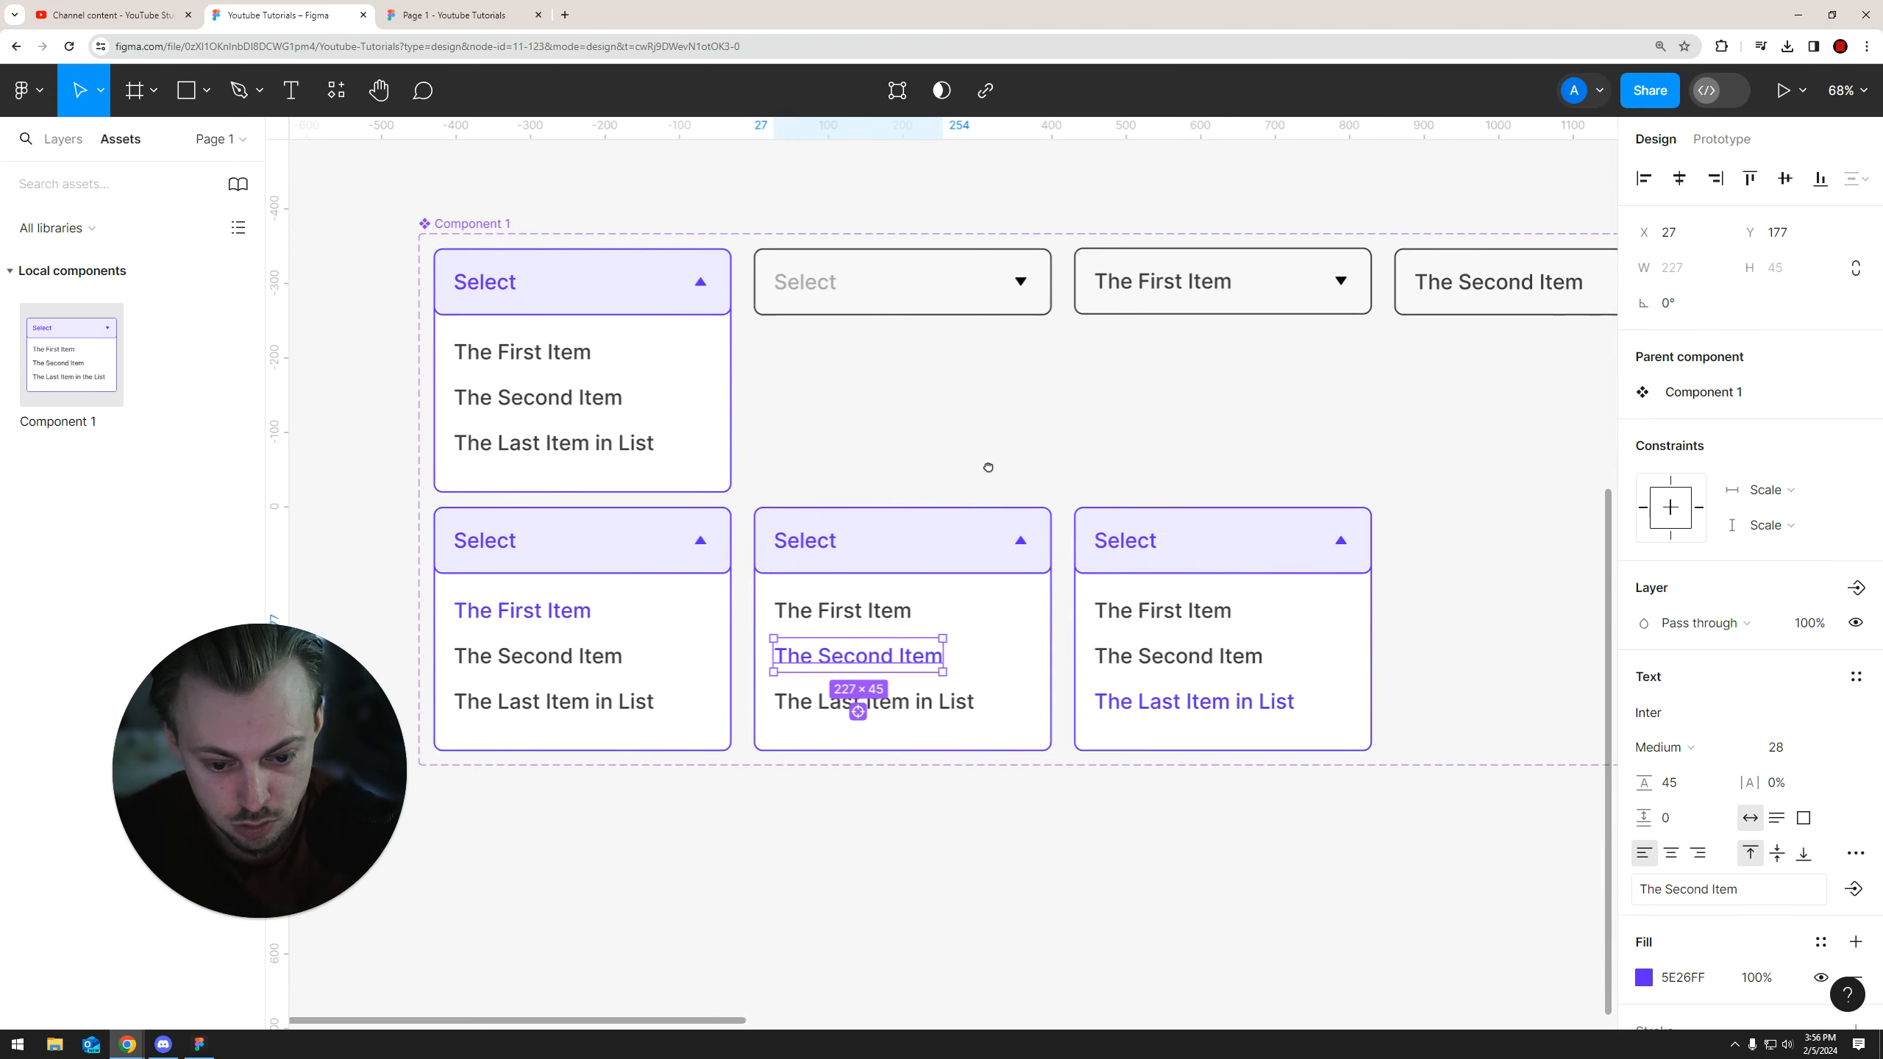
click(1721, 140)
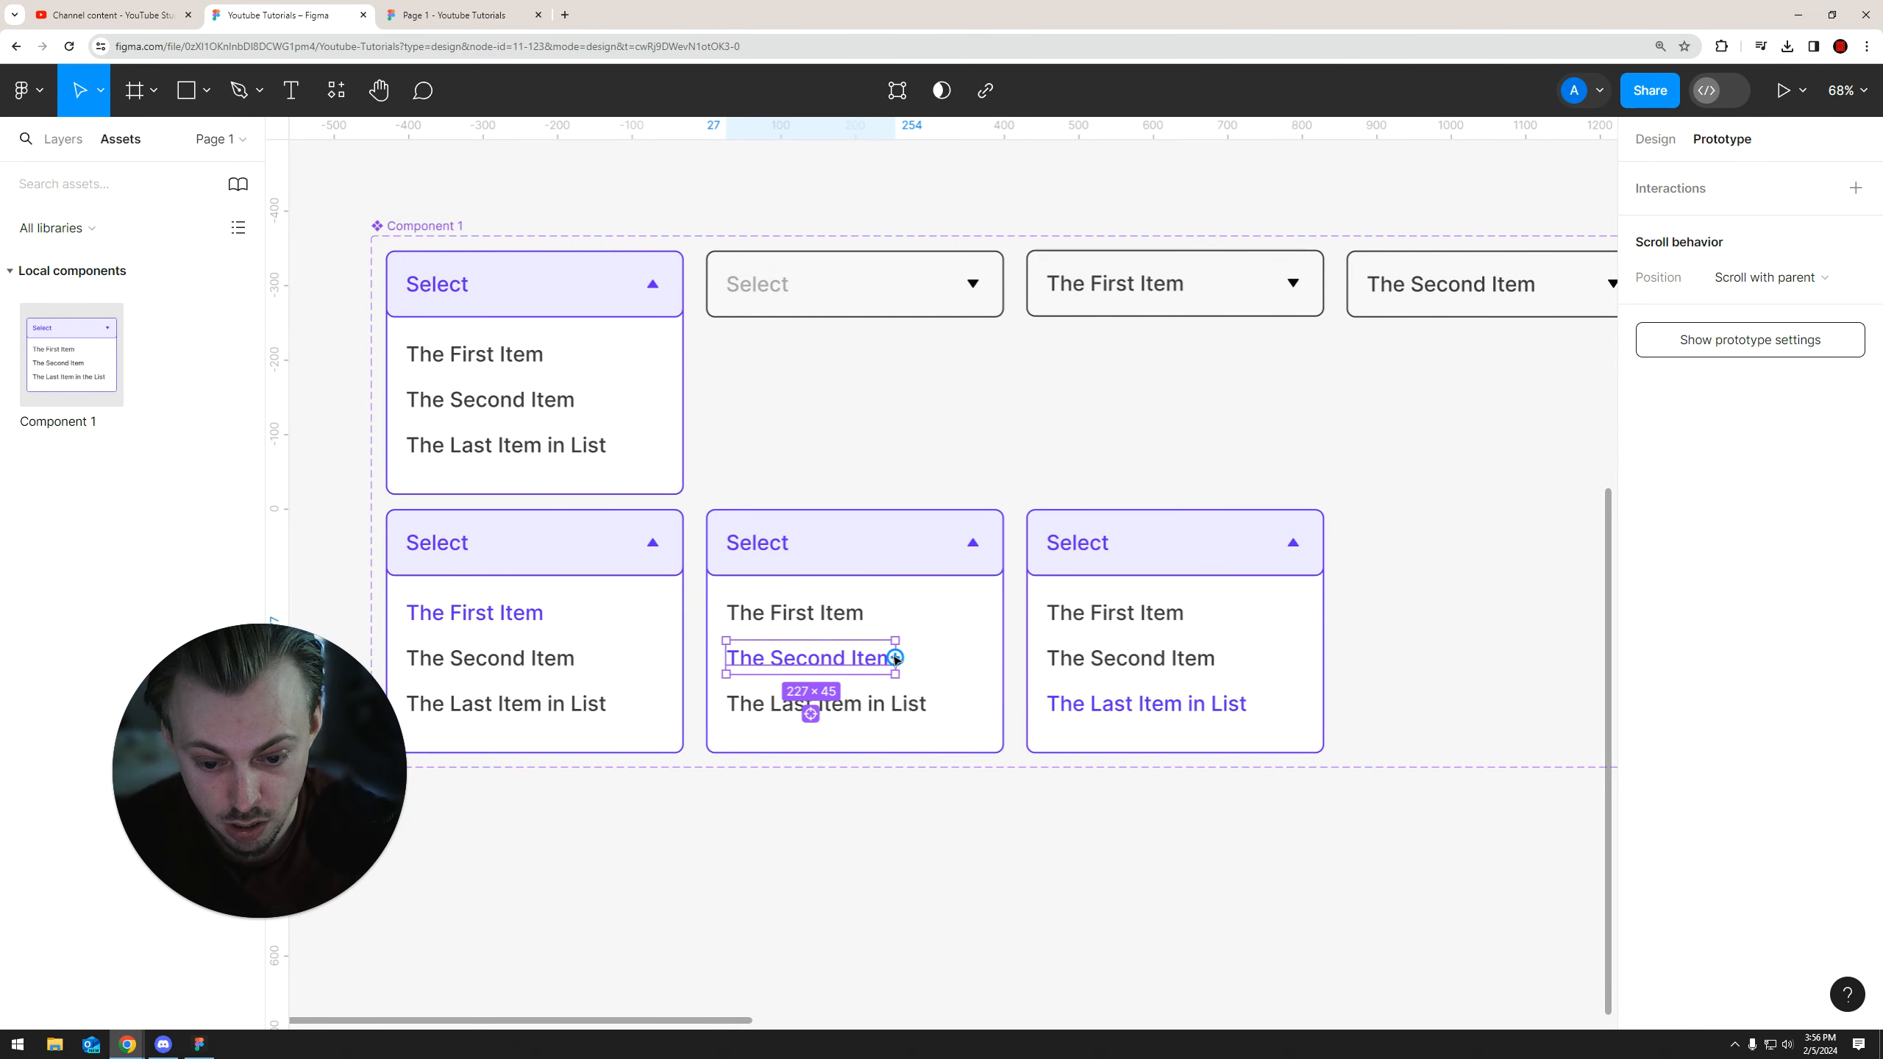
scroll(907, 620, down, 3)
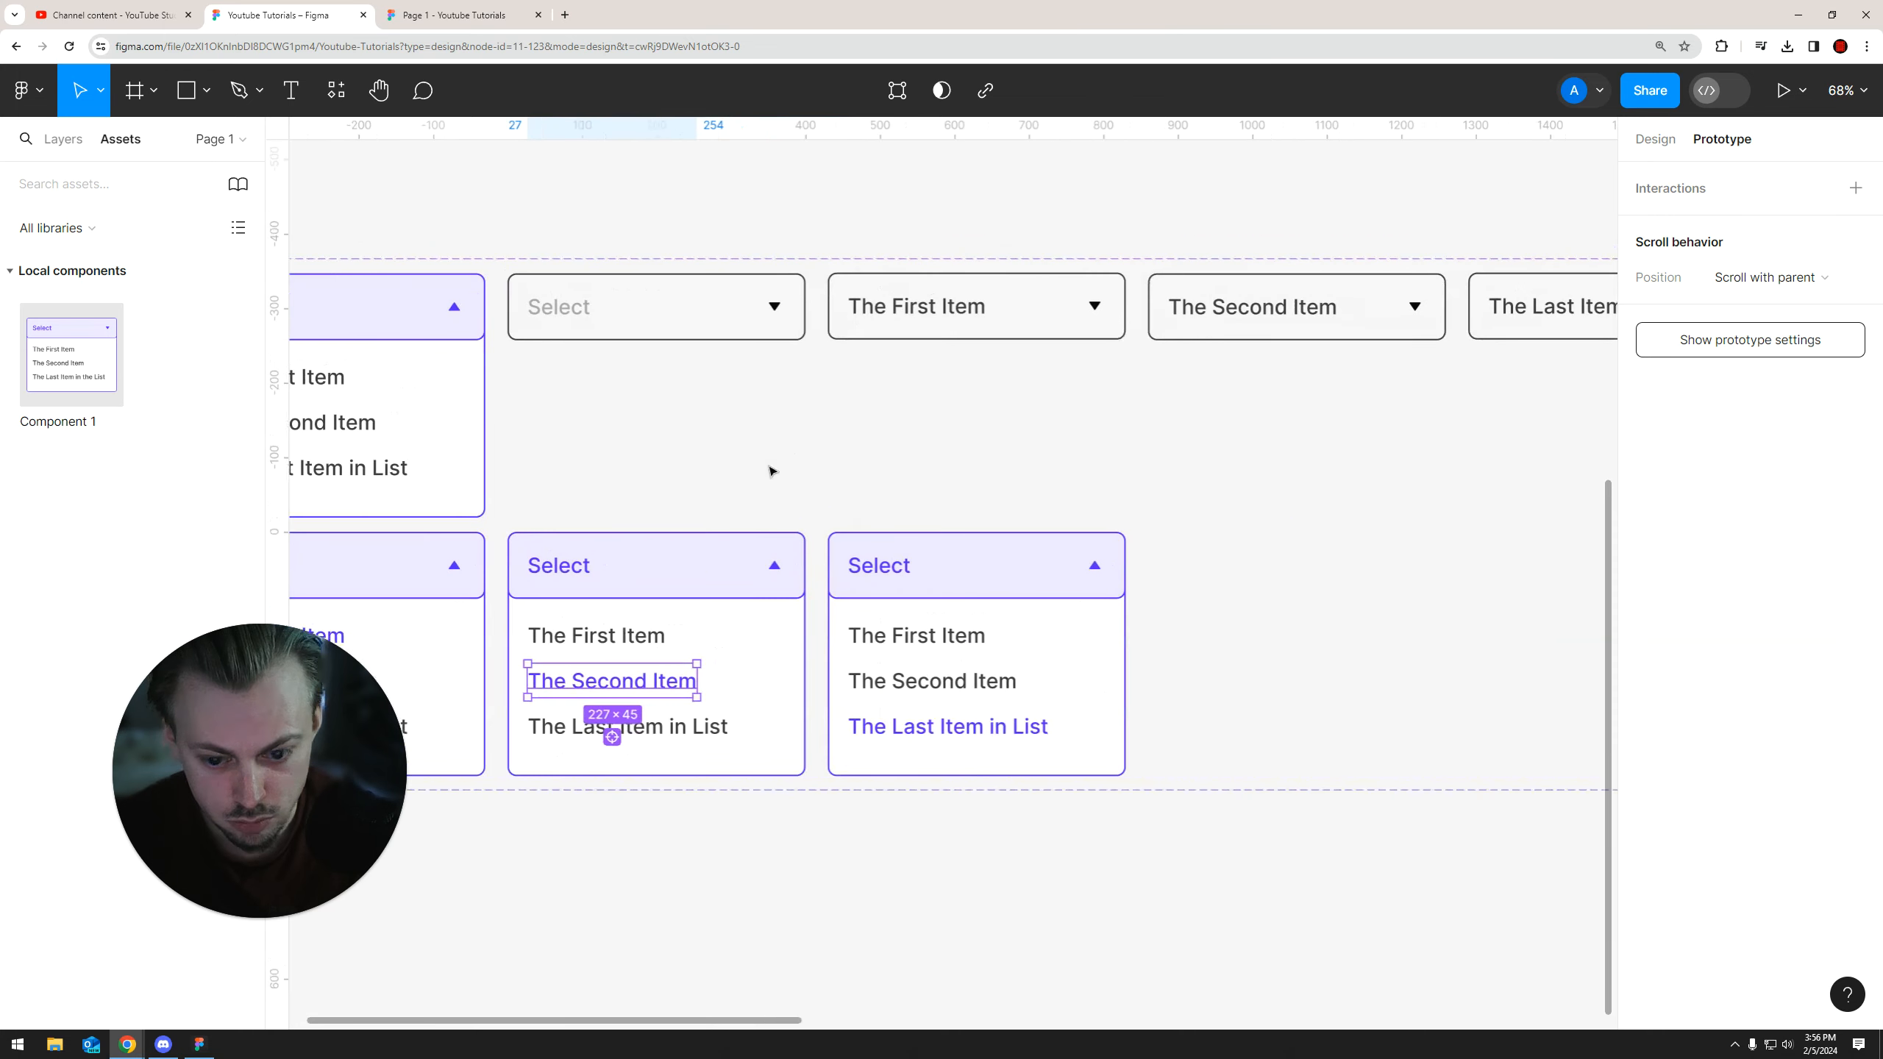
drag(734, 645, 1138, 411)
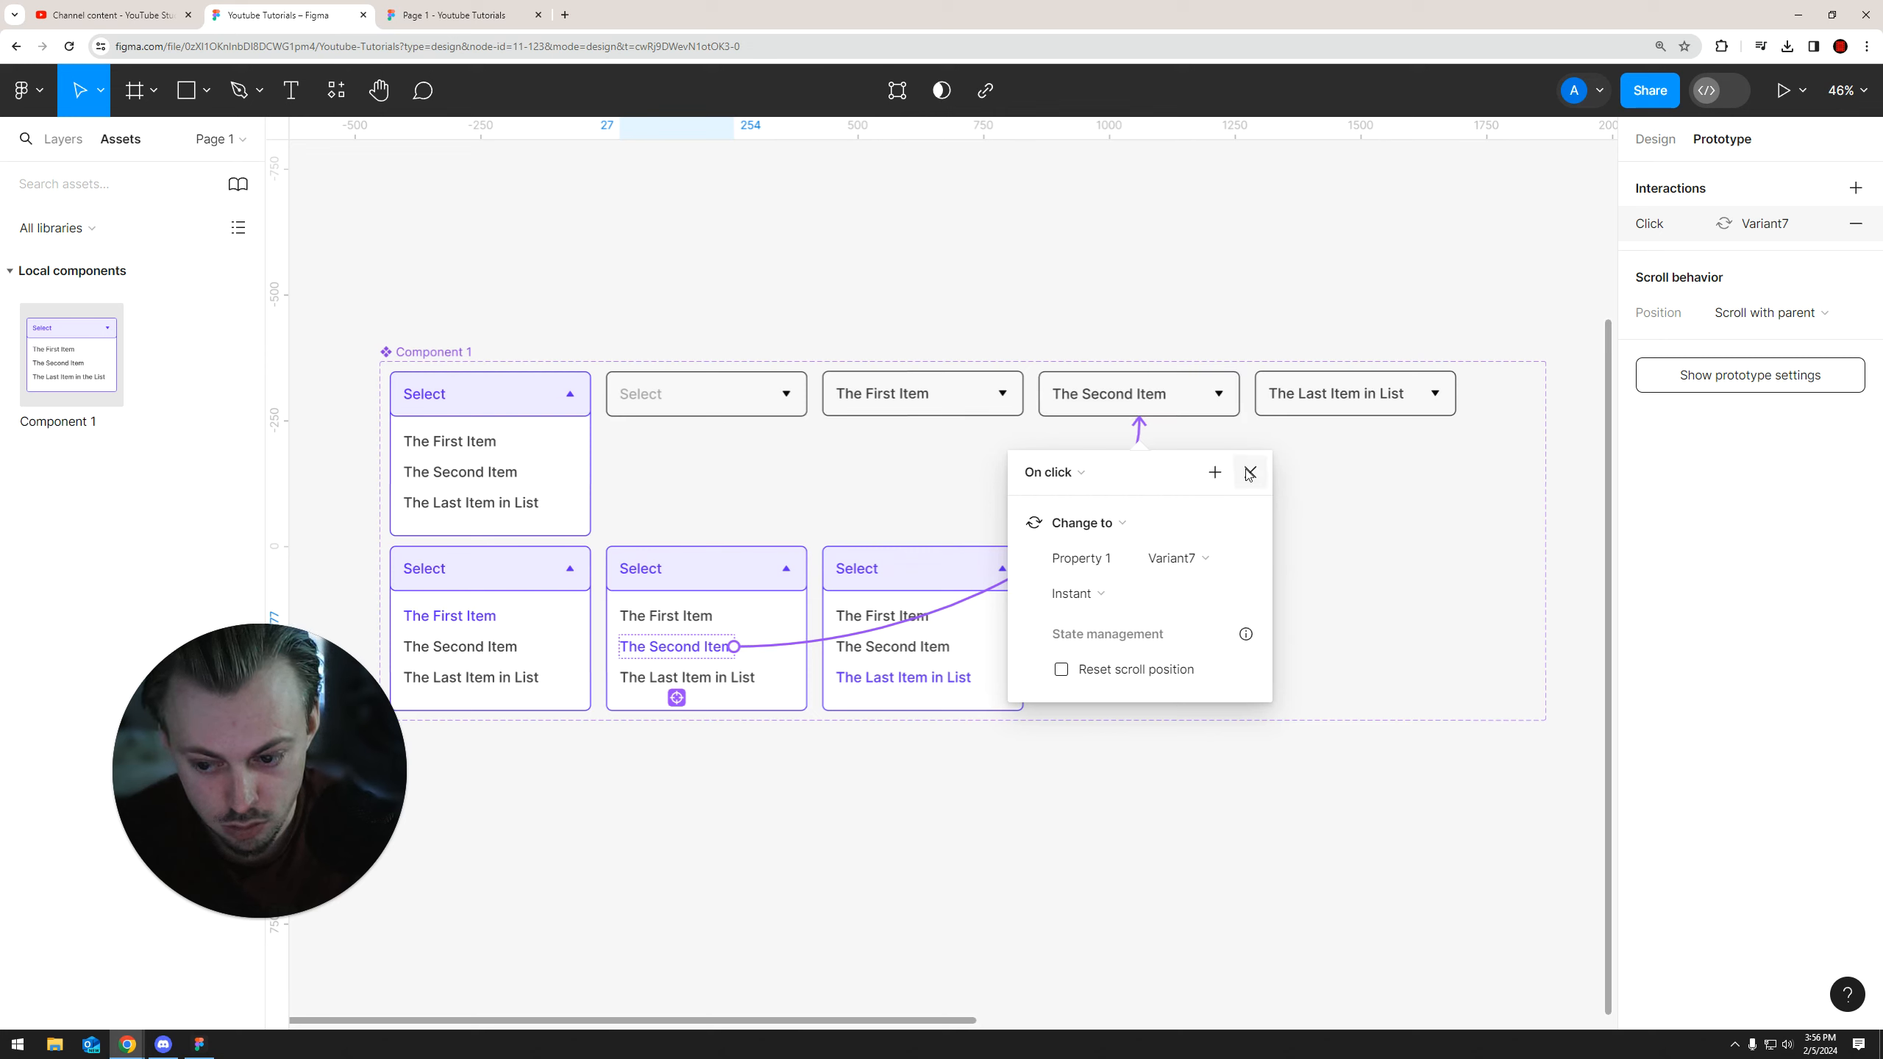
Connect the highlighted "The Last Item in List" text to the closed "The Last Item in List" variant
click(961, 679)
drag(971, 677, 1312, 410)
click(490, 477)
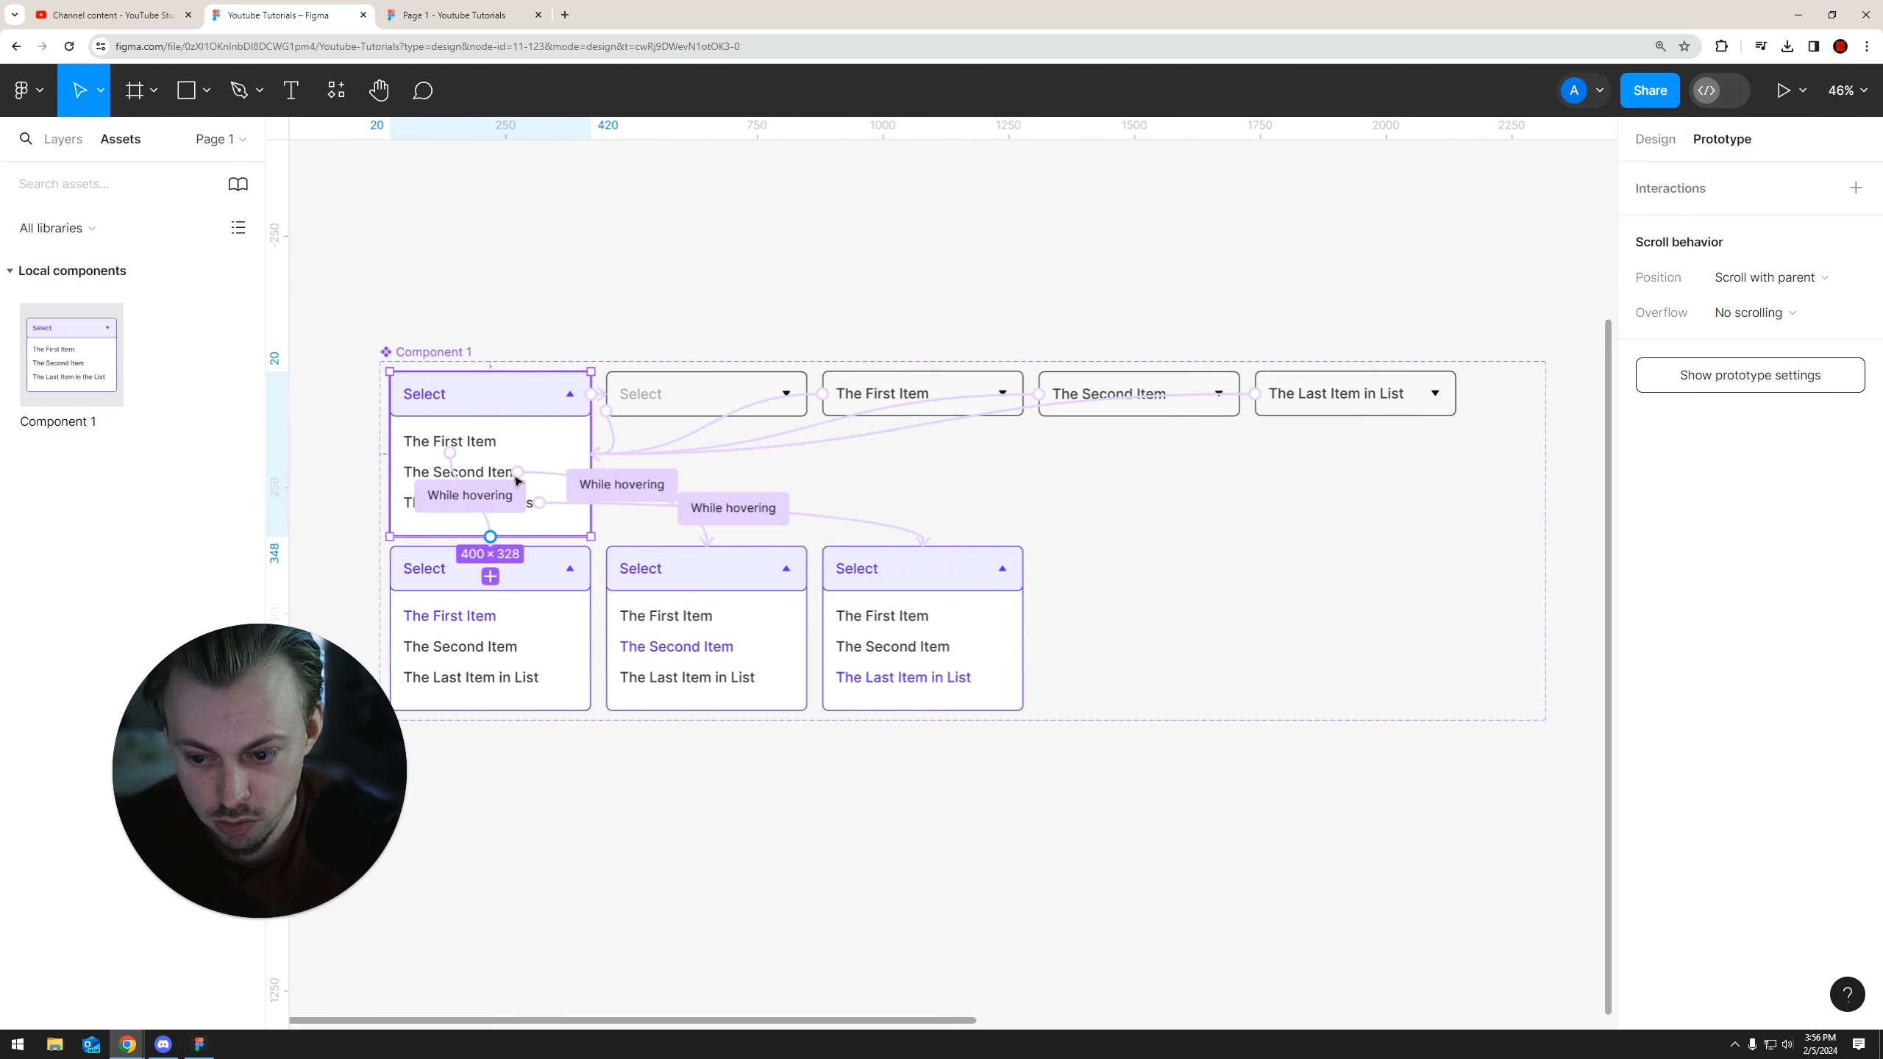
scroll(597, 202, up, 2)
Test the prototype by choosing the second, last and first items in turn and reopening and closing the dropdown
click(445, 15)
click(876, 417)
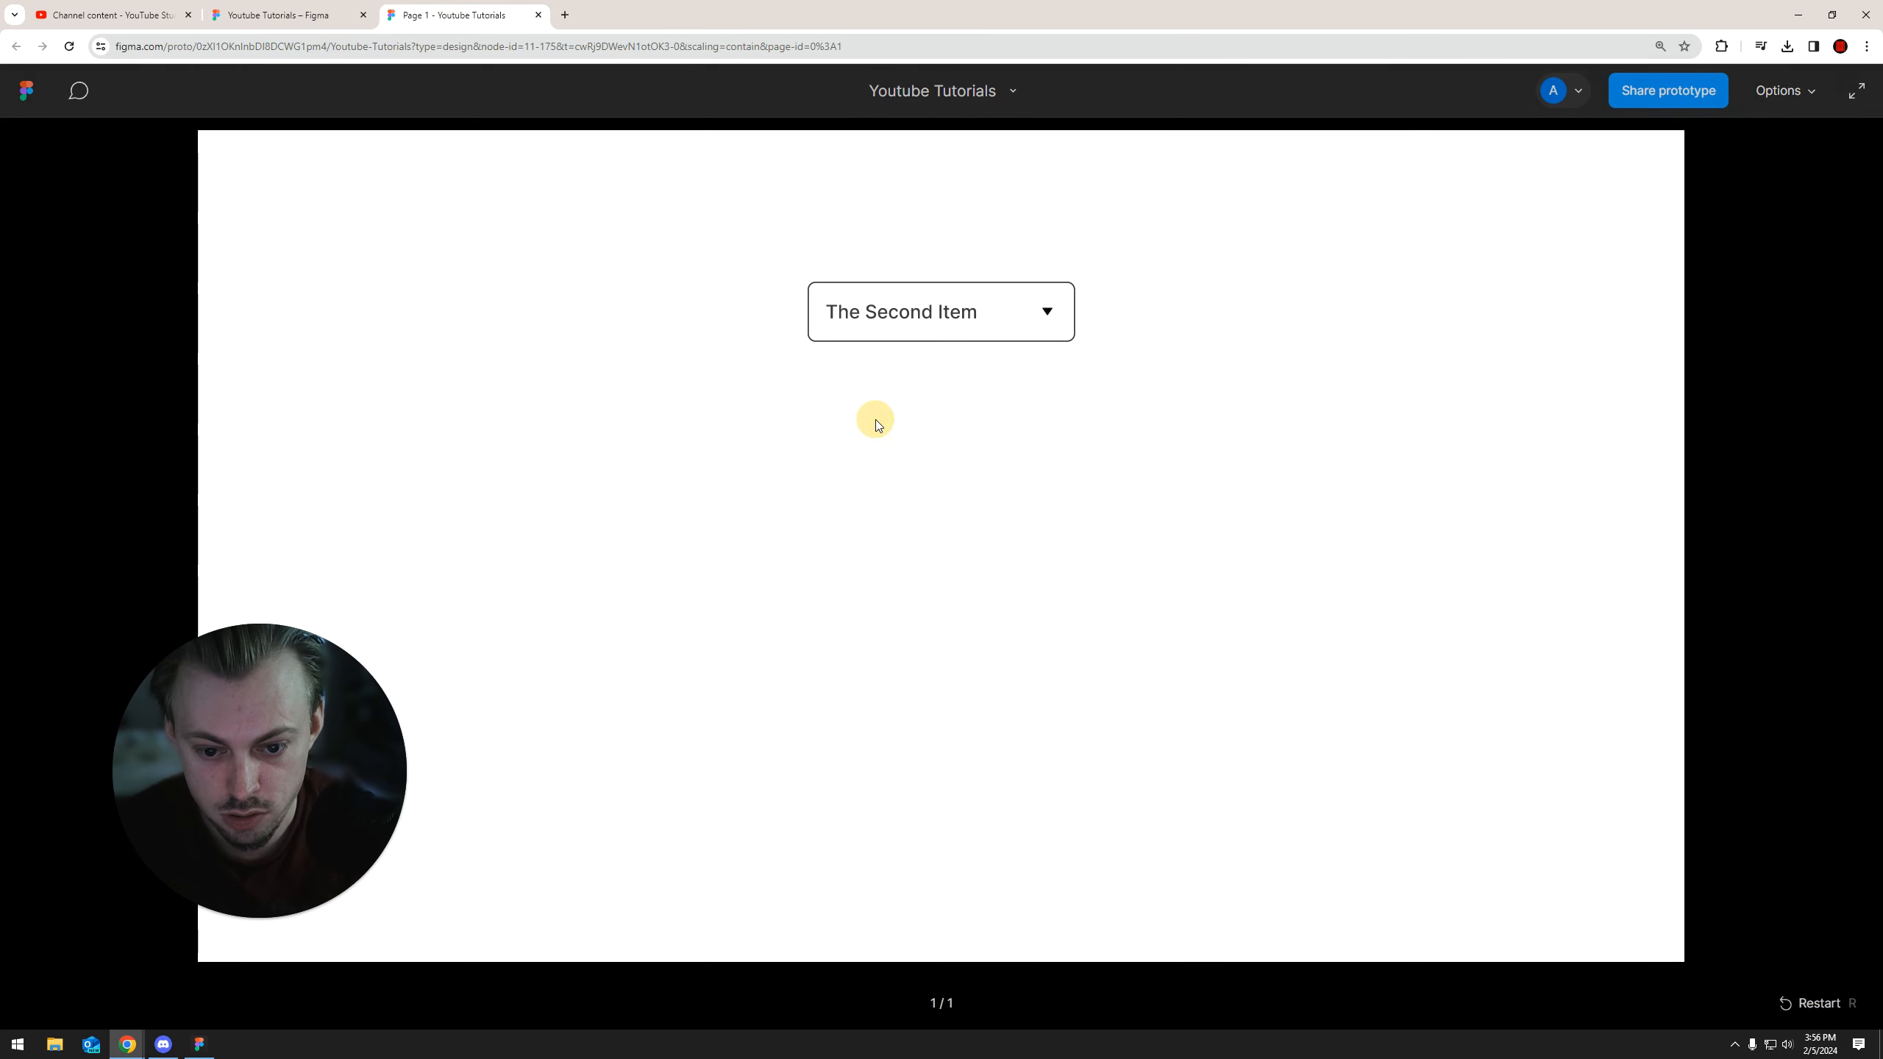
click(896, 304)
click(904, 458)
click(896, 312)
click(897, 370)
click(890, 327)
click(893, 416)
click(896, 325)
click(905, 458)
click(878, 314)
click(889, 373)
click(888, 306)
click(896, 318)
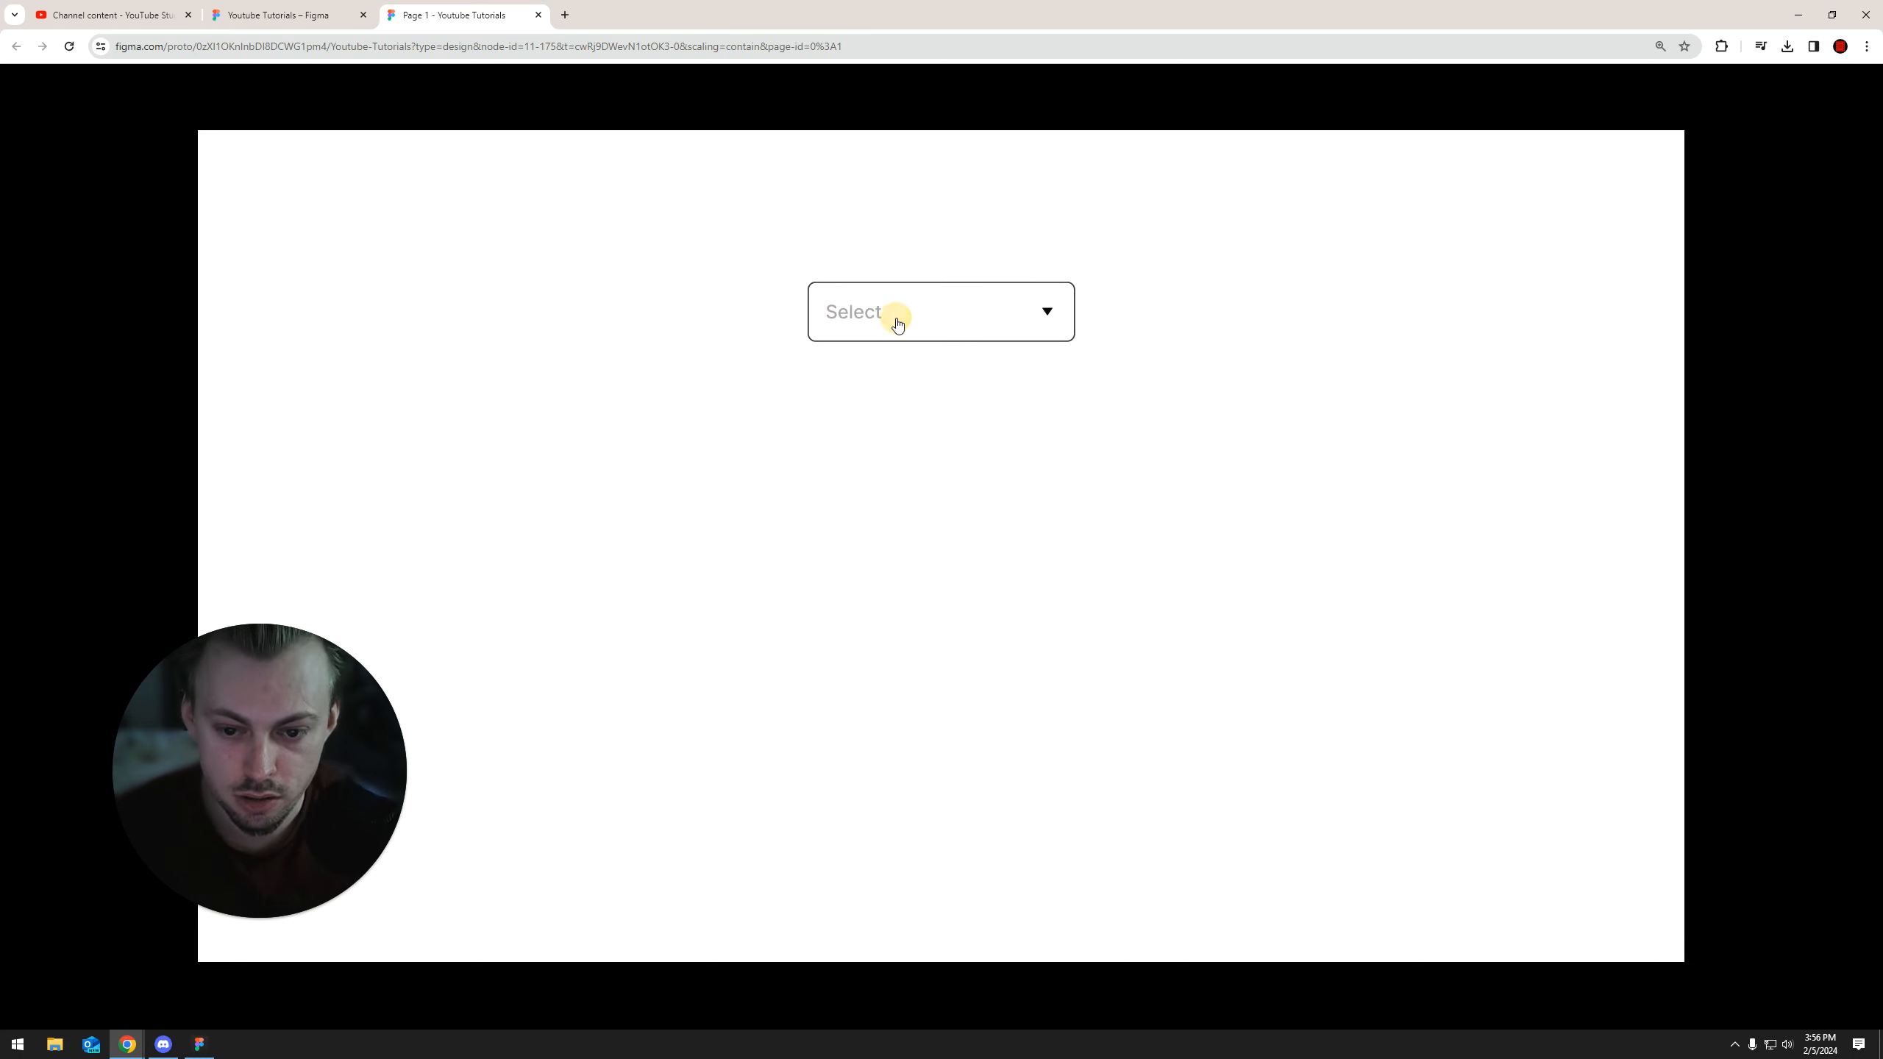
Retest the dropdown by selecting "The First Item", "The Second Item" and "The Last Item in List" in order
click(913, 333)
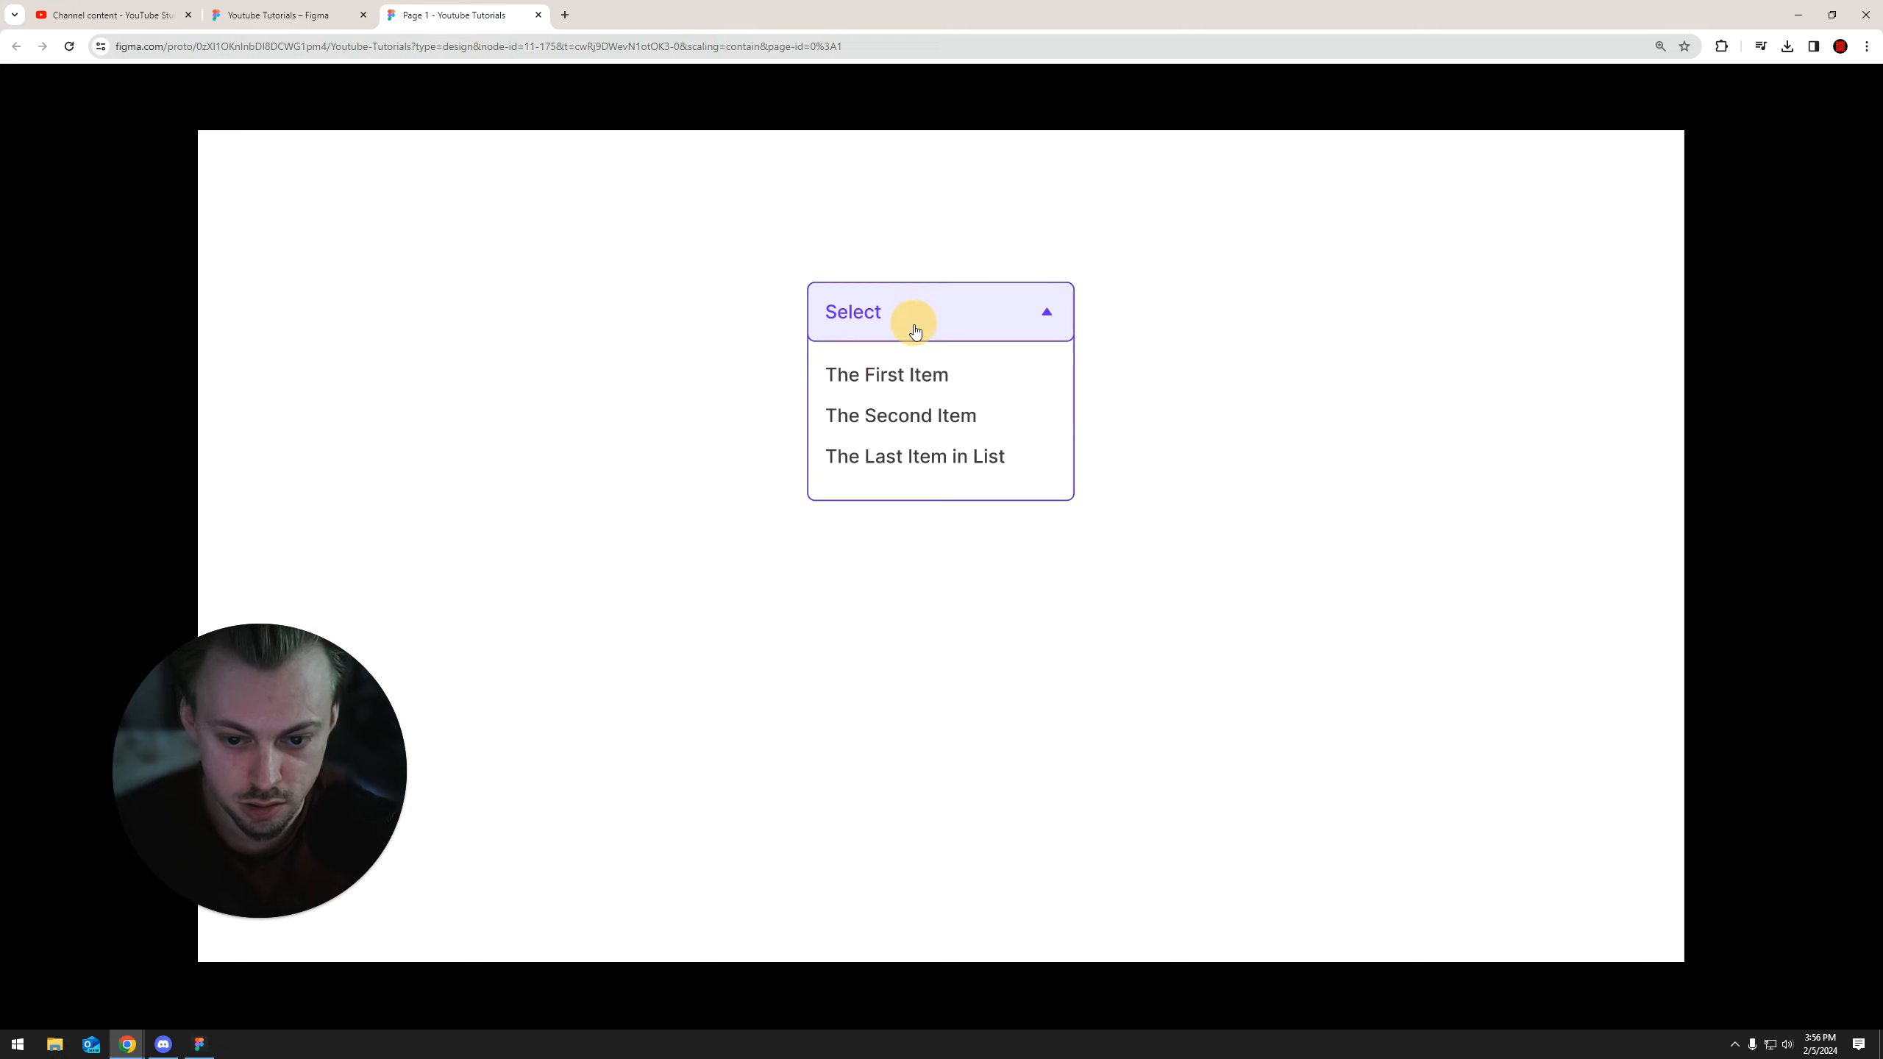
click(887, 374)
click(916, 312)
click(901, 419)
click(937, 308)
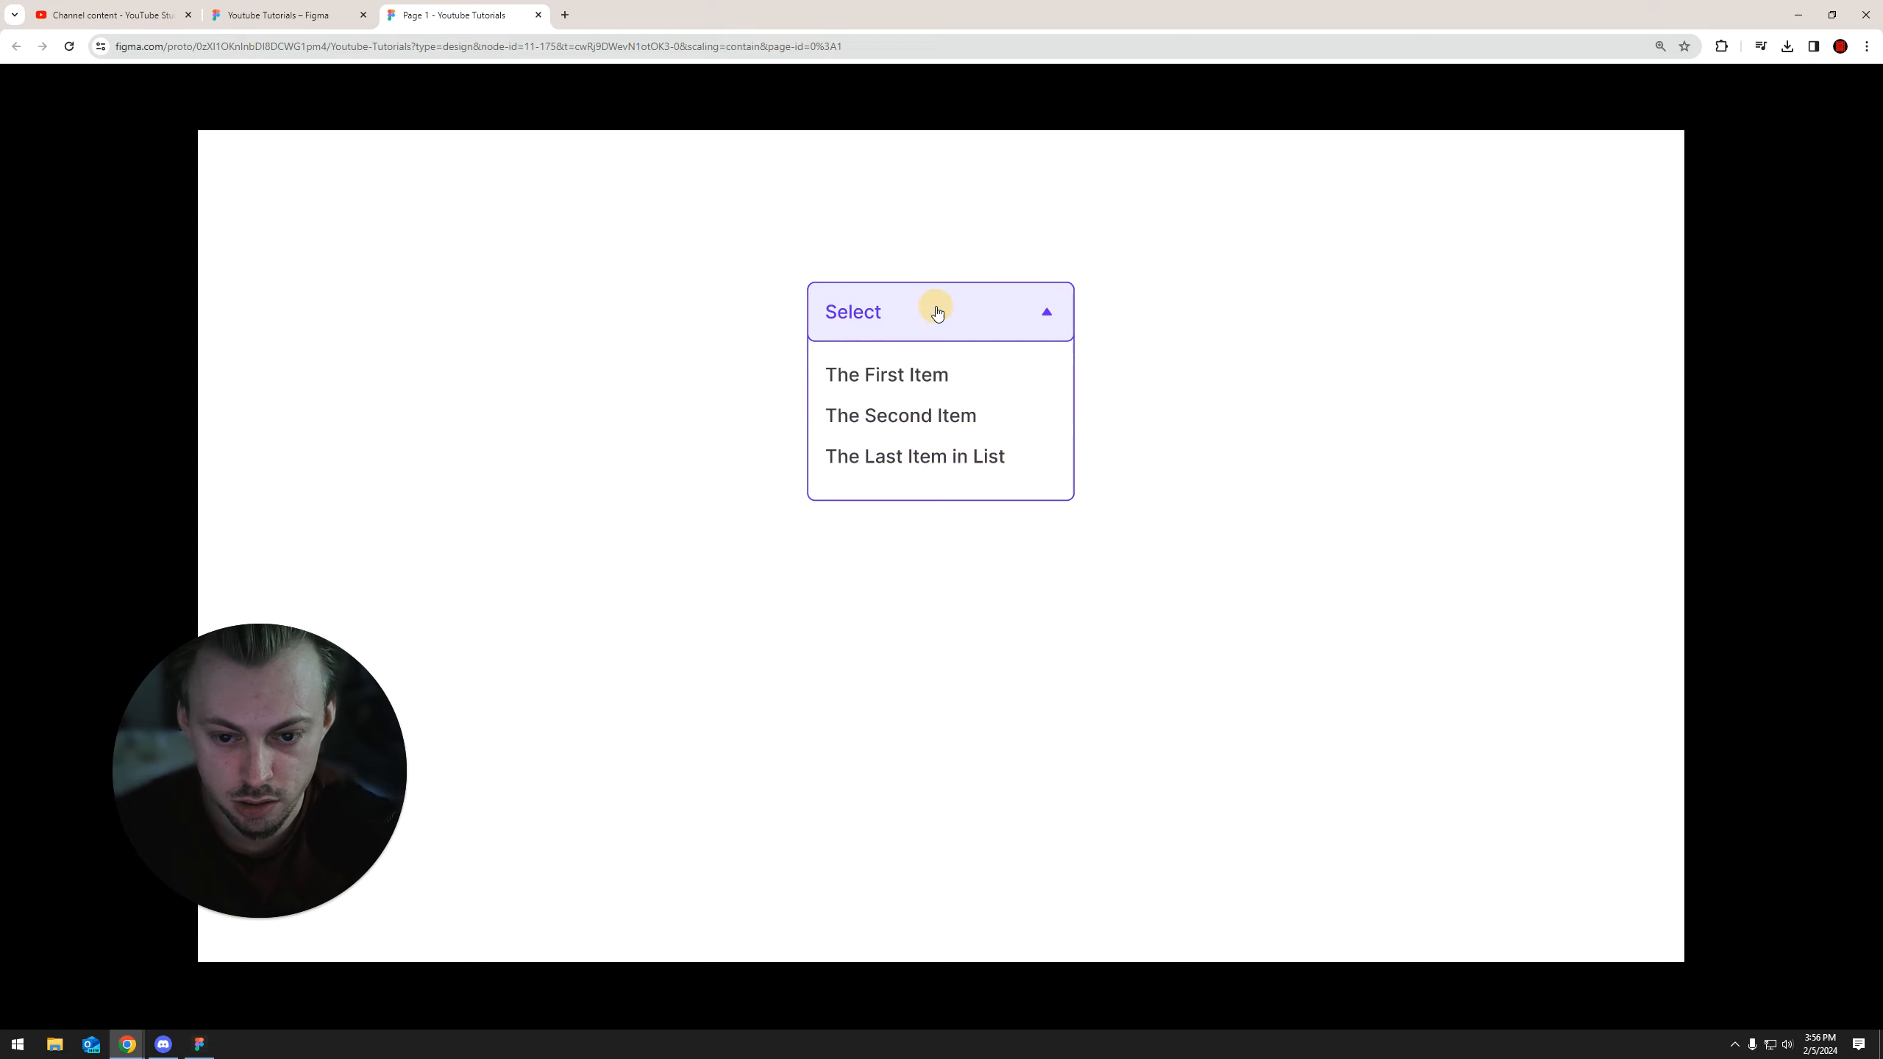
click(925, 465)
click(997, 506)
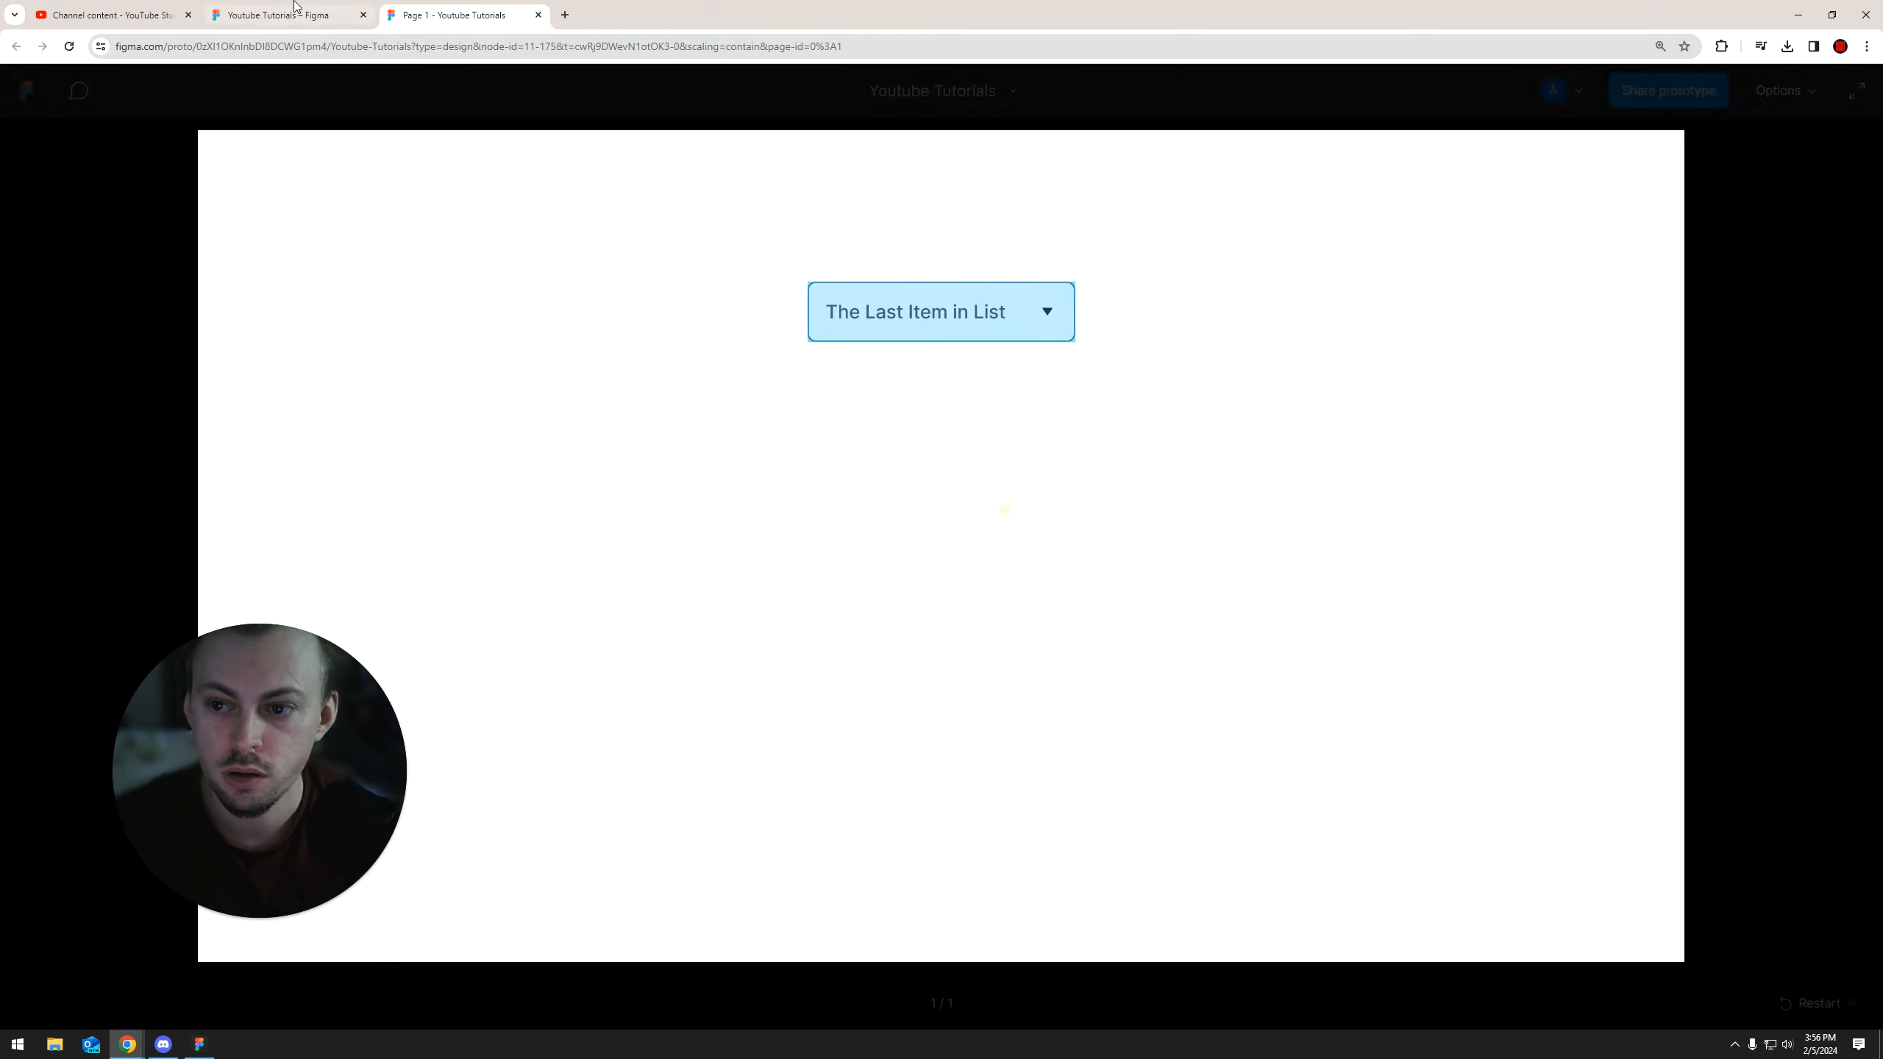
Return to the editor and narrow the Component 1 set to a width of 2160, ending just past its last closed variant
click(295, 13)
scroll(861, 223, down, 5)
drag(919, 242, 749, 197)
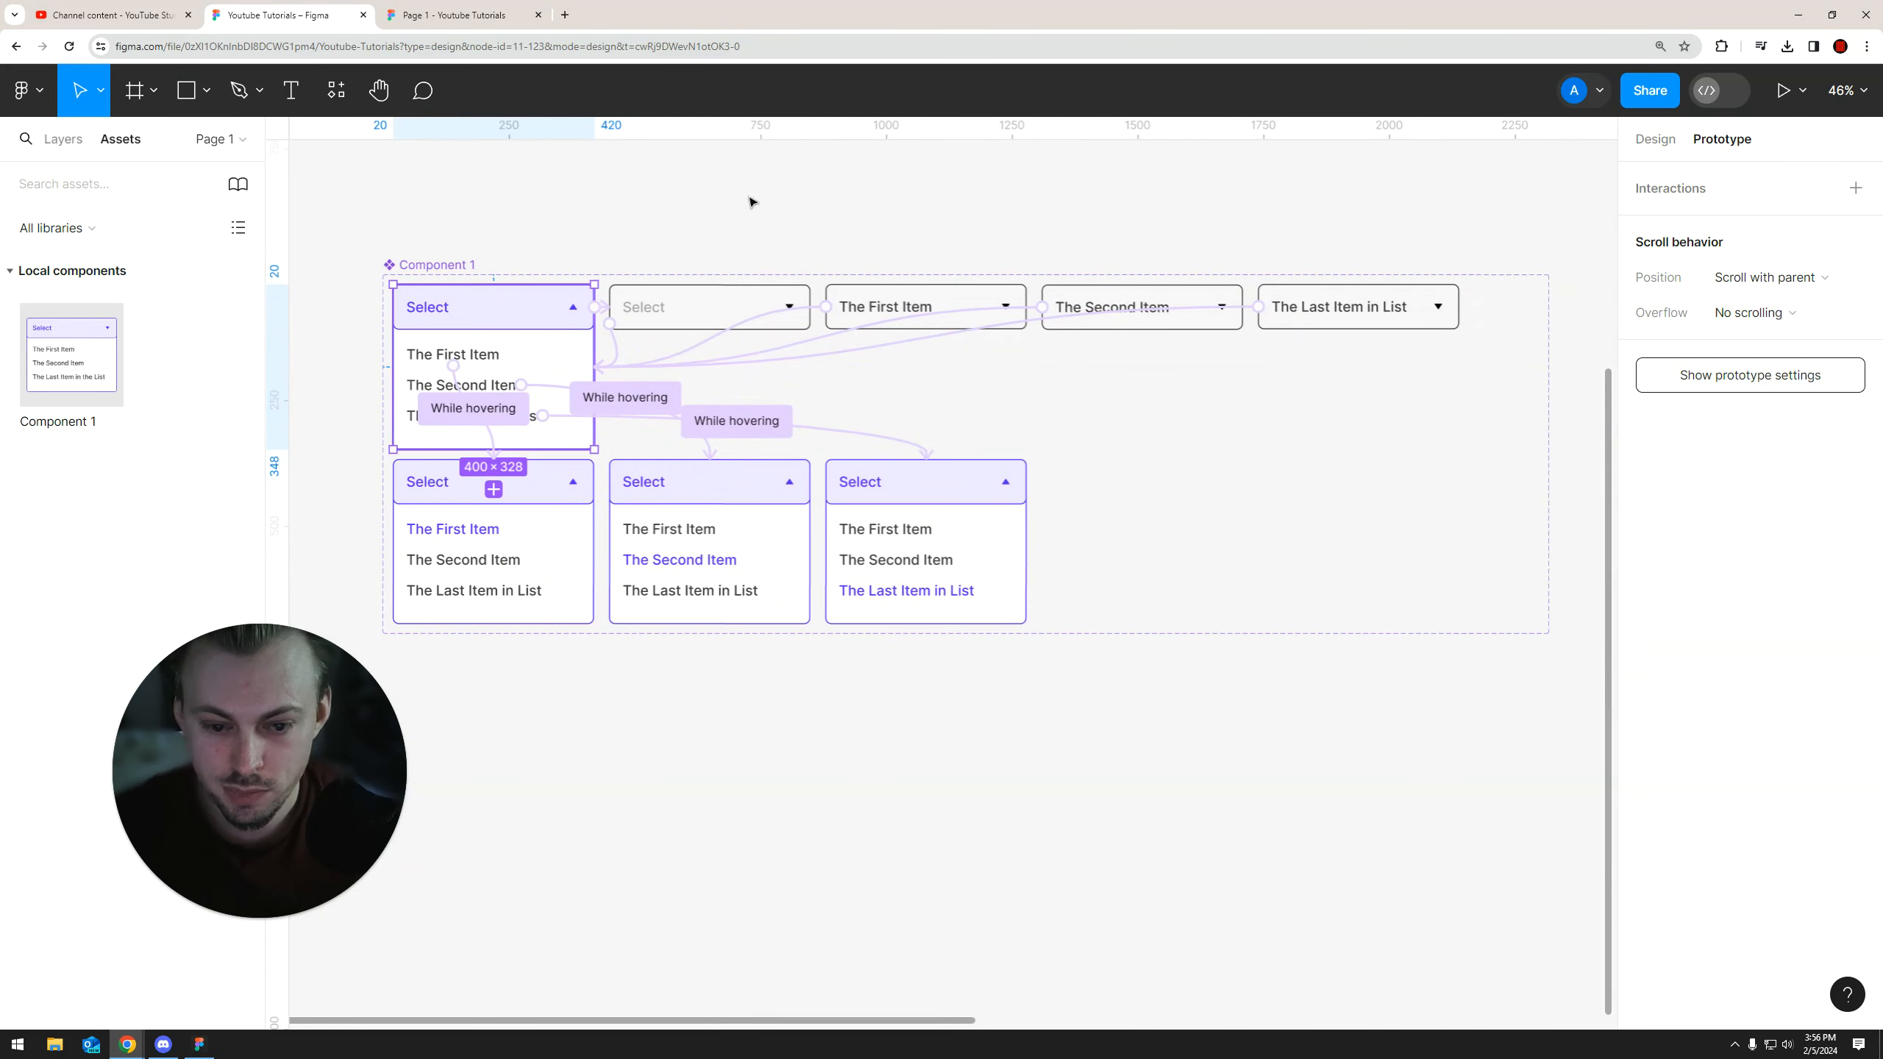
click(476, 259)
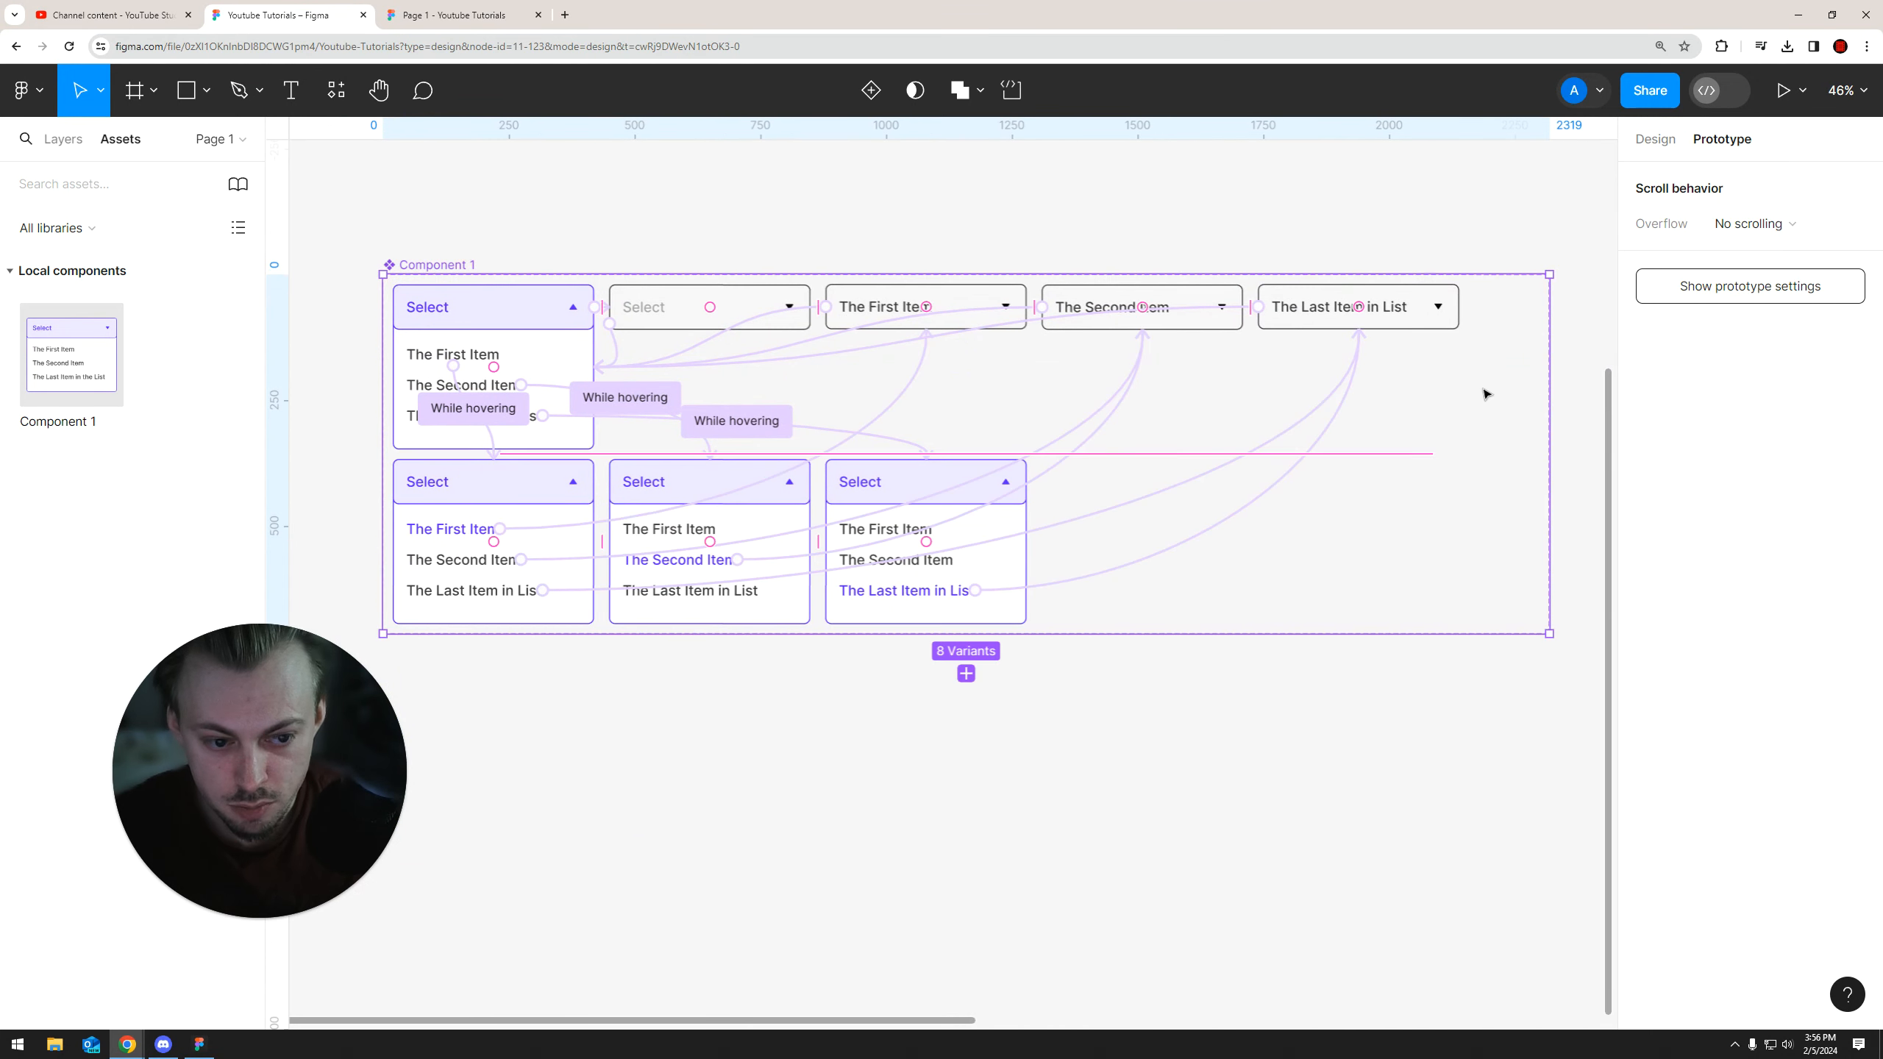
drag(1548, 394, 1468, 391)
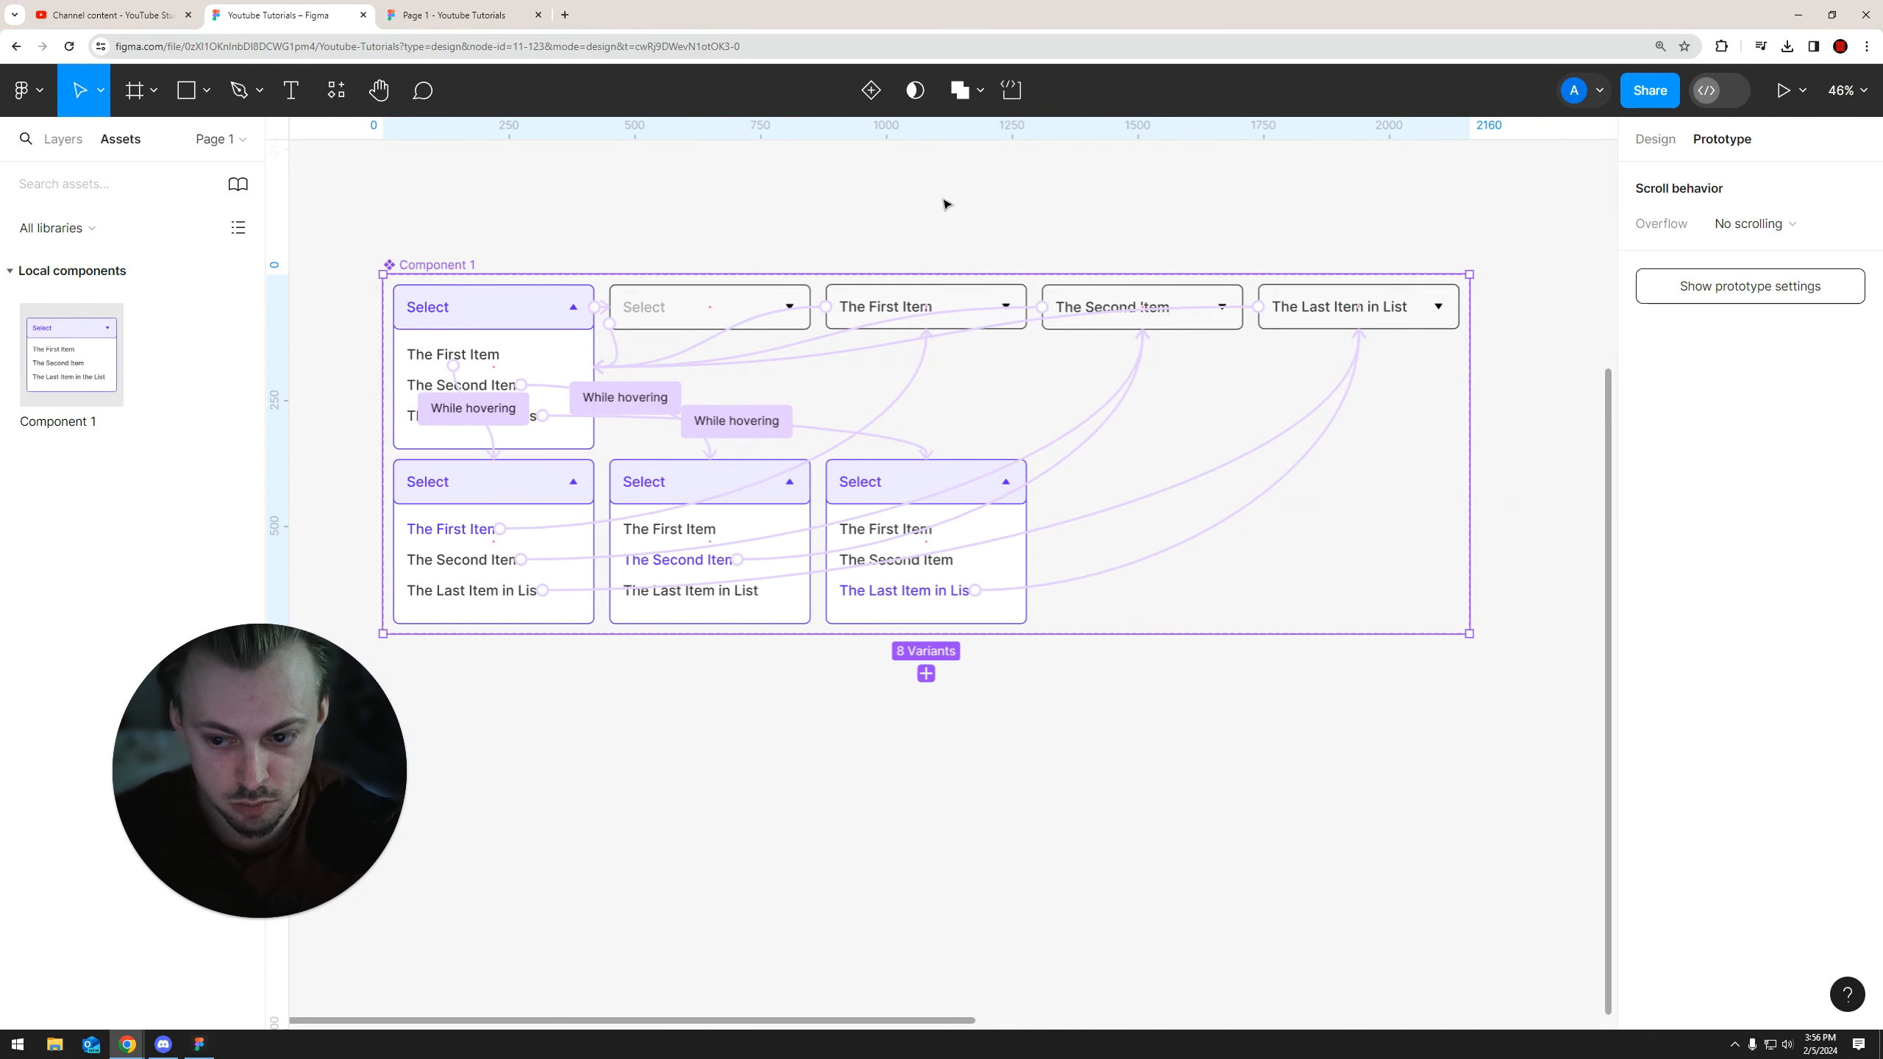
Examine the finished Component 1 variants in the design view without their prototype connections and select the Default open variant
drag(927, 208, 969, 223)
scroll(942, 244, left, 2)
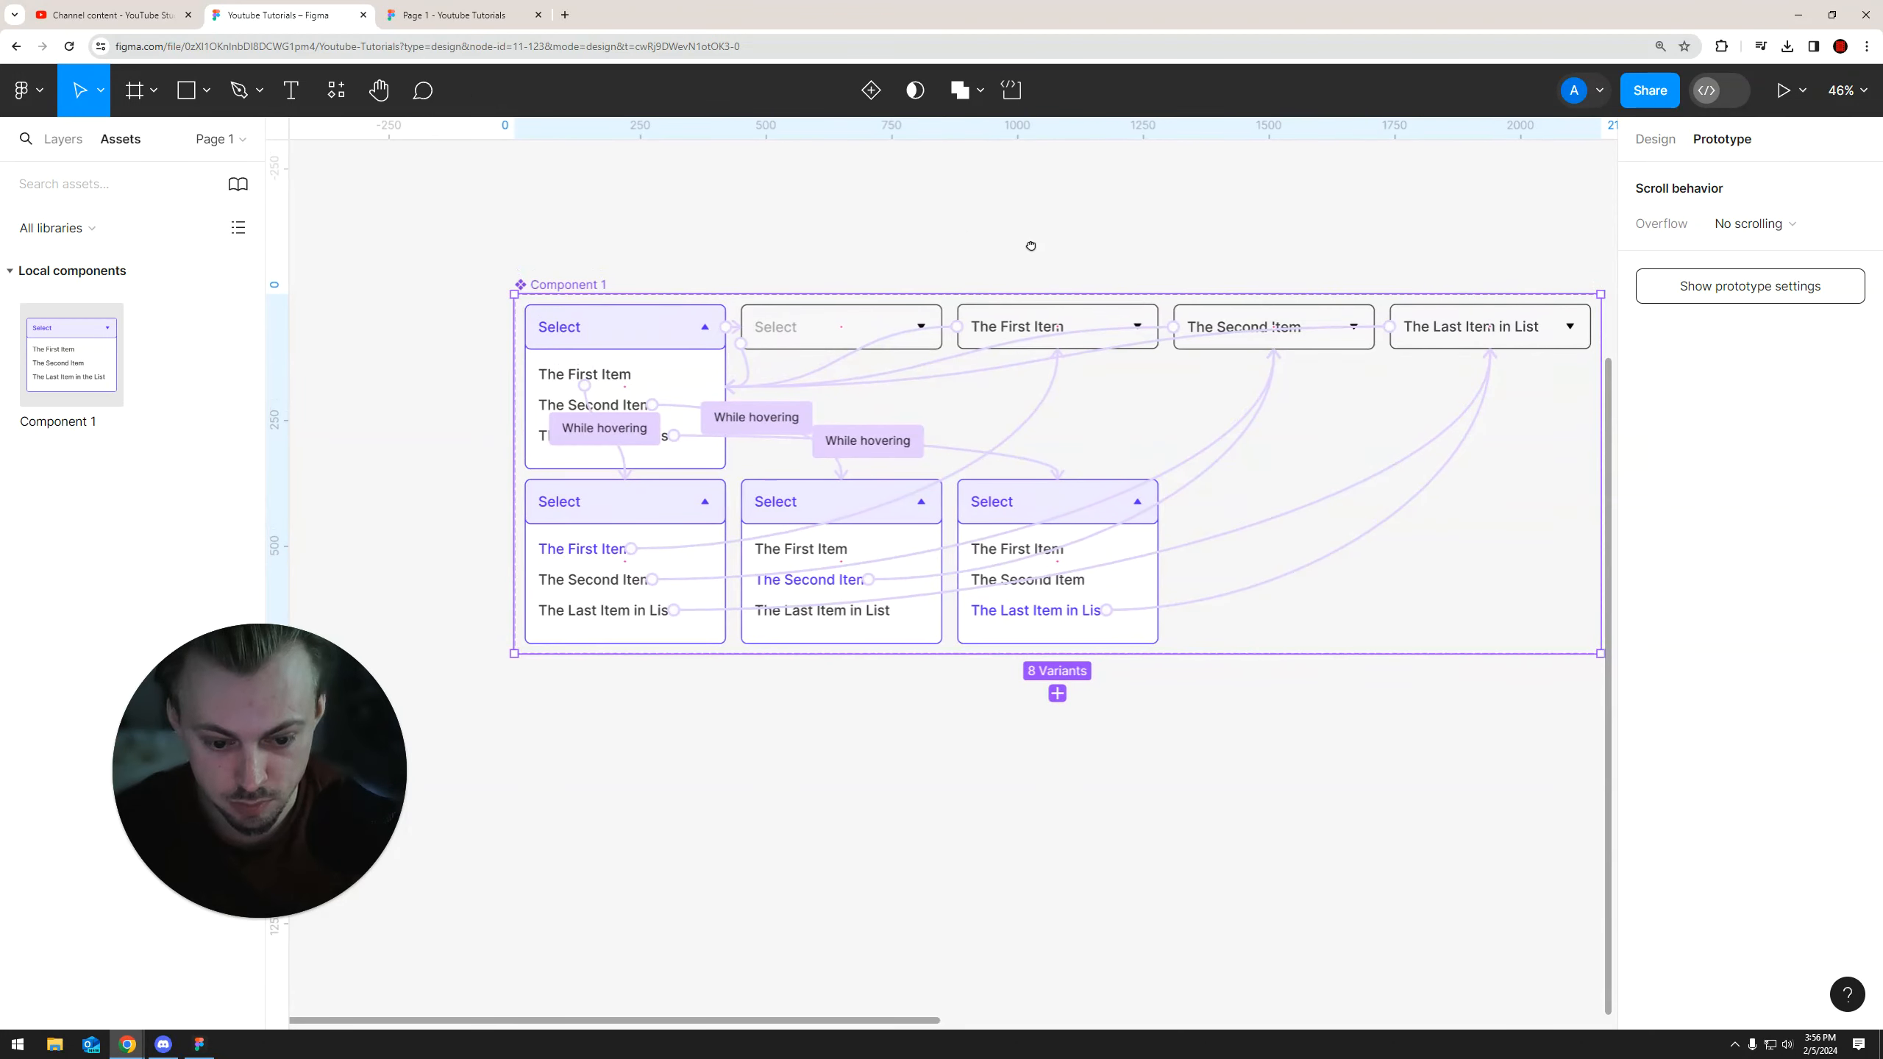
click(1655, 139)
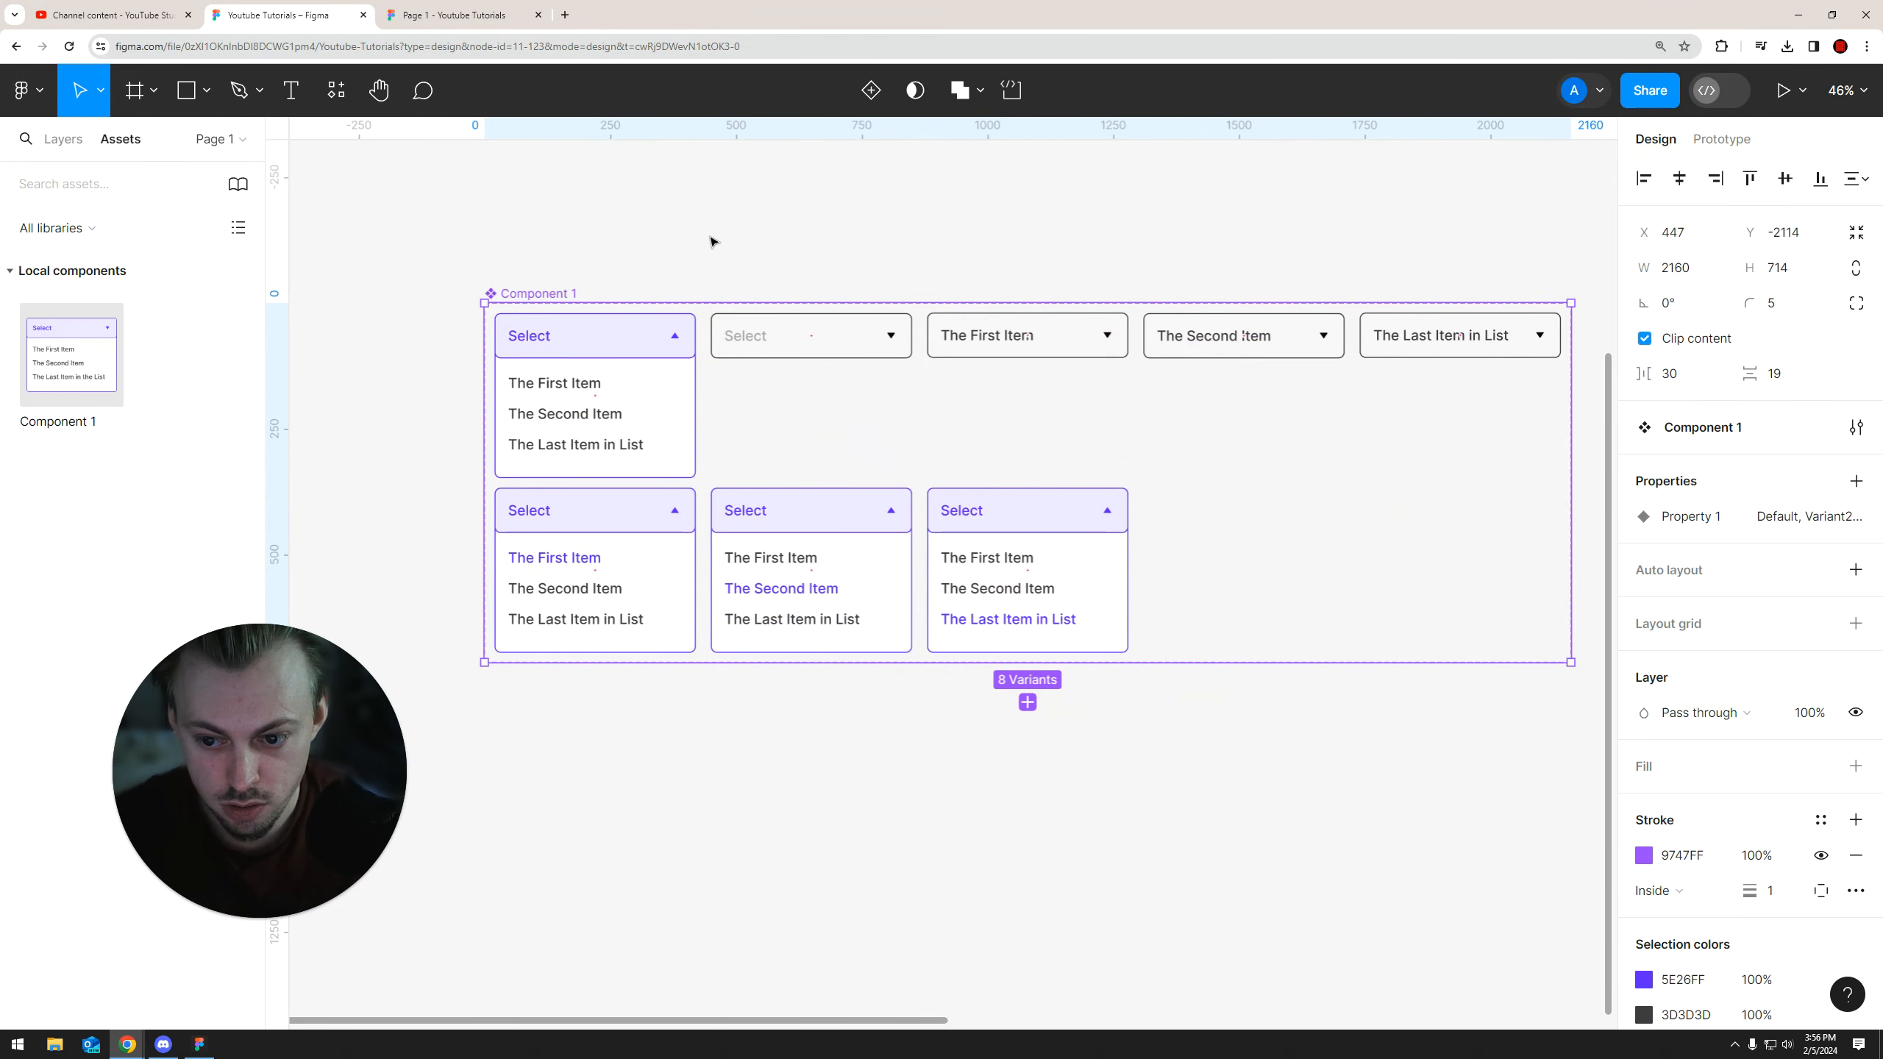
scroll(732, 265, up, 3)
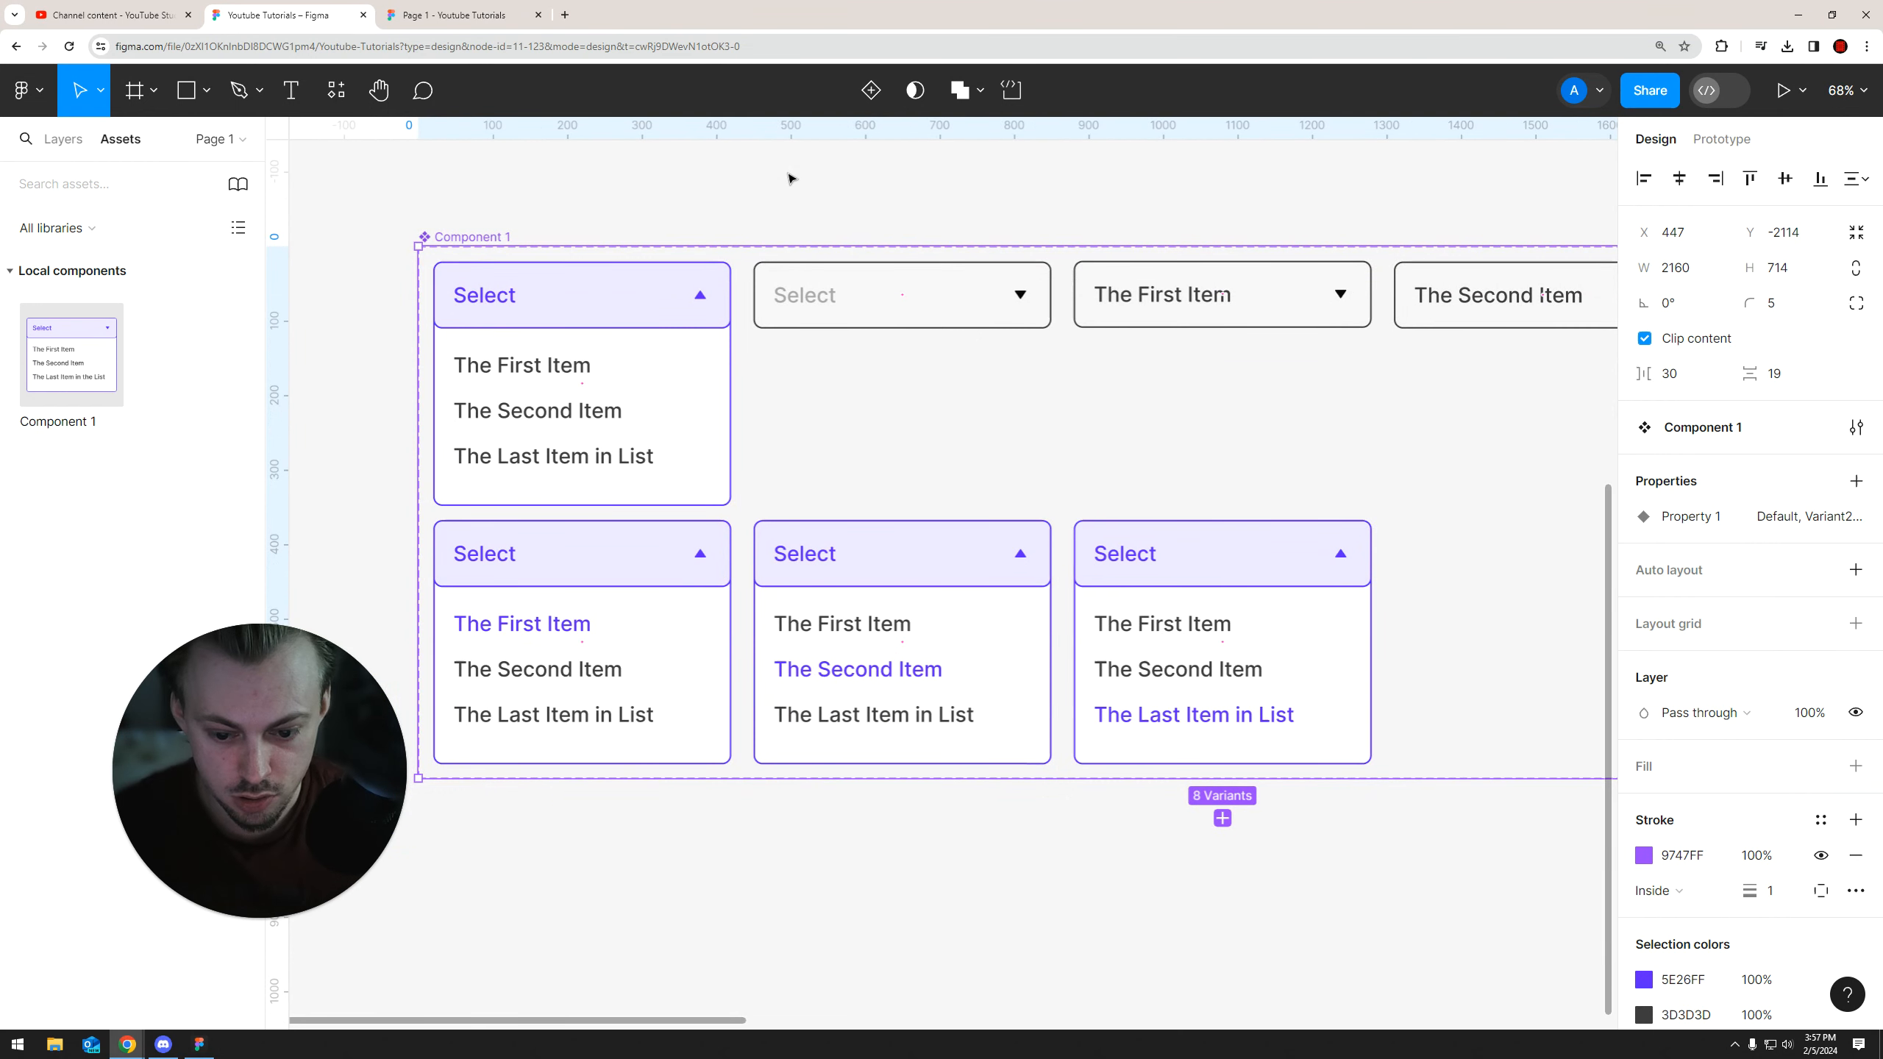
scroll(925, 213, down, 1)
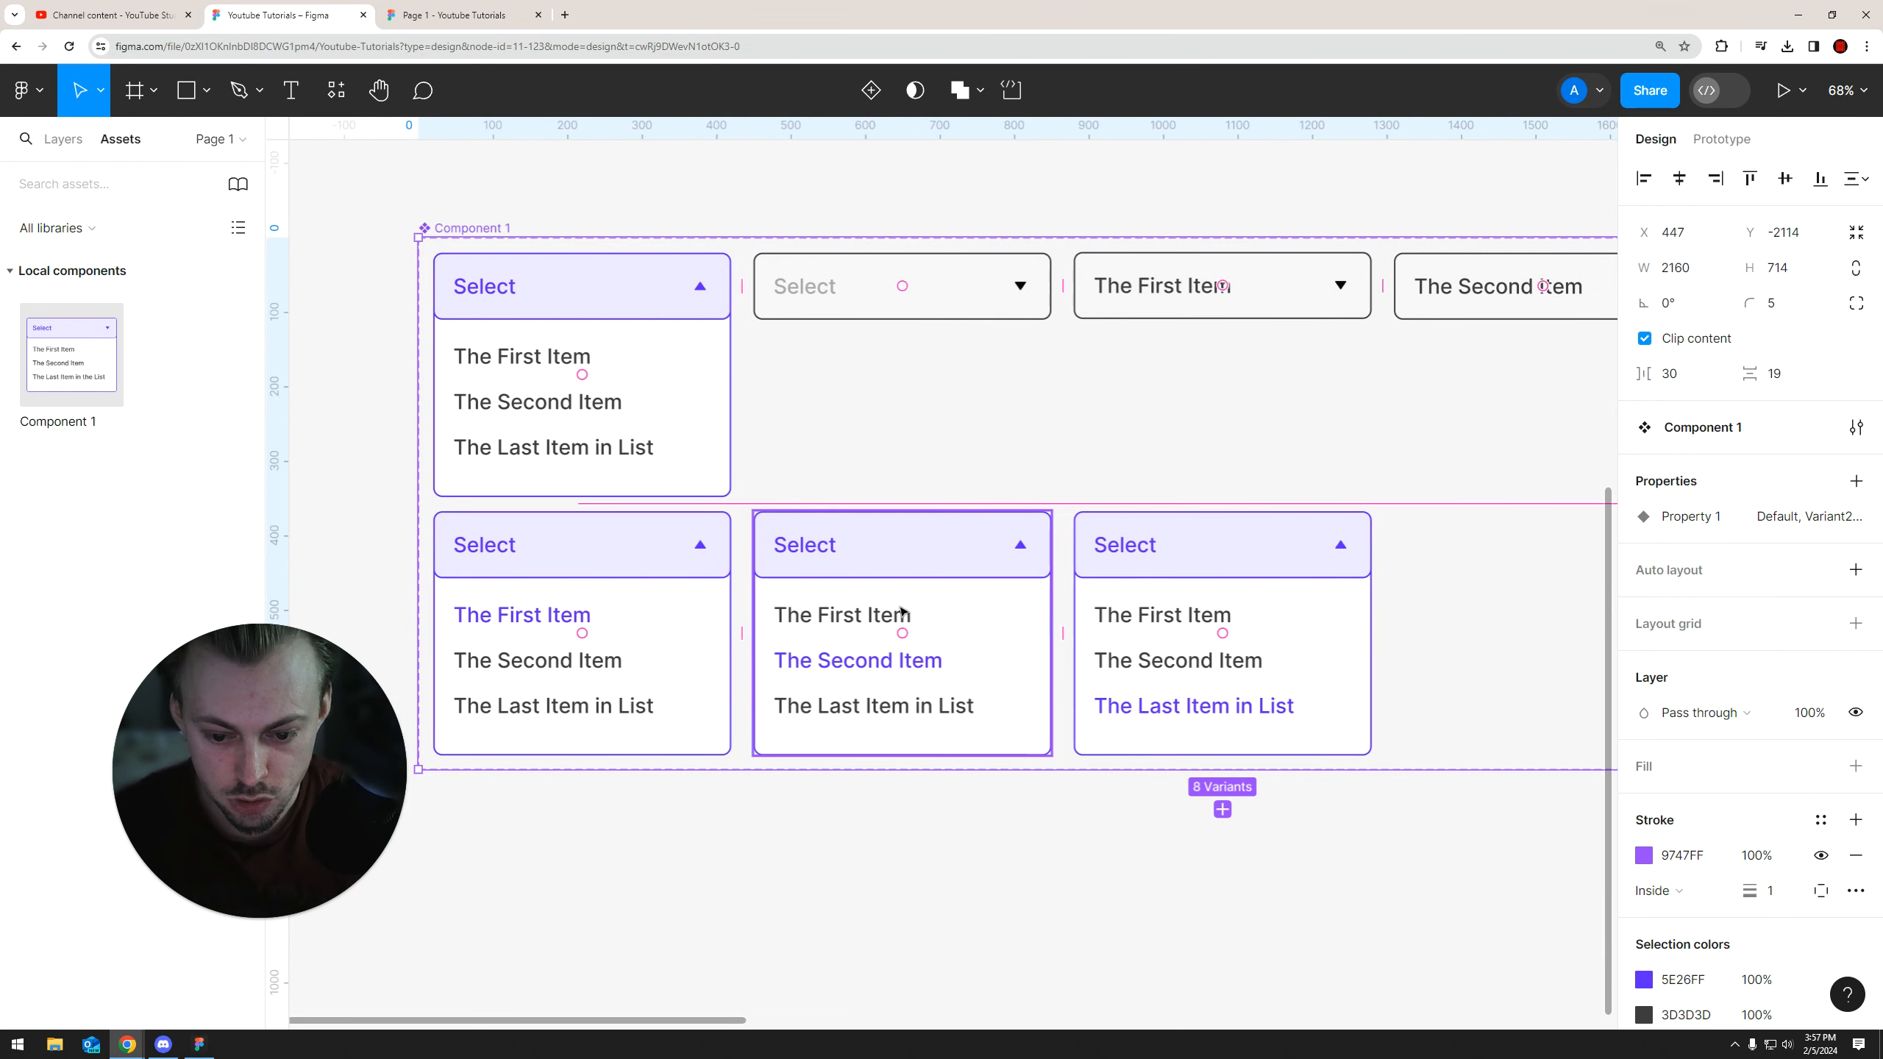
drag(825, 837, 874, 757)
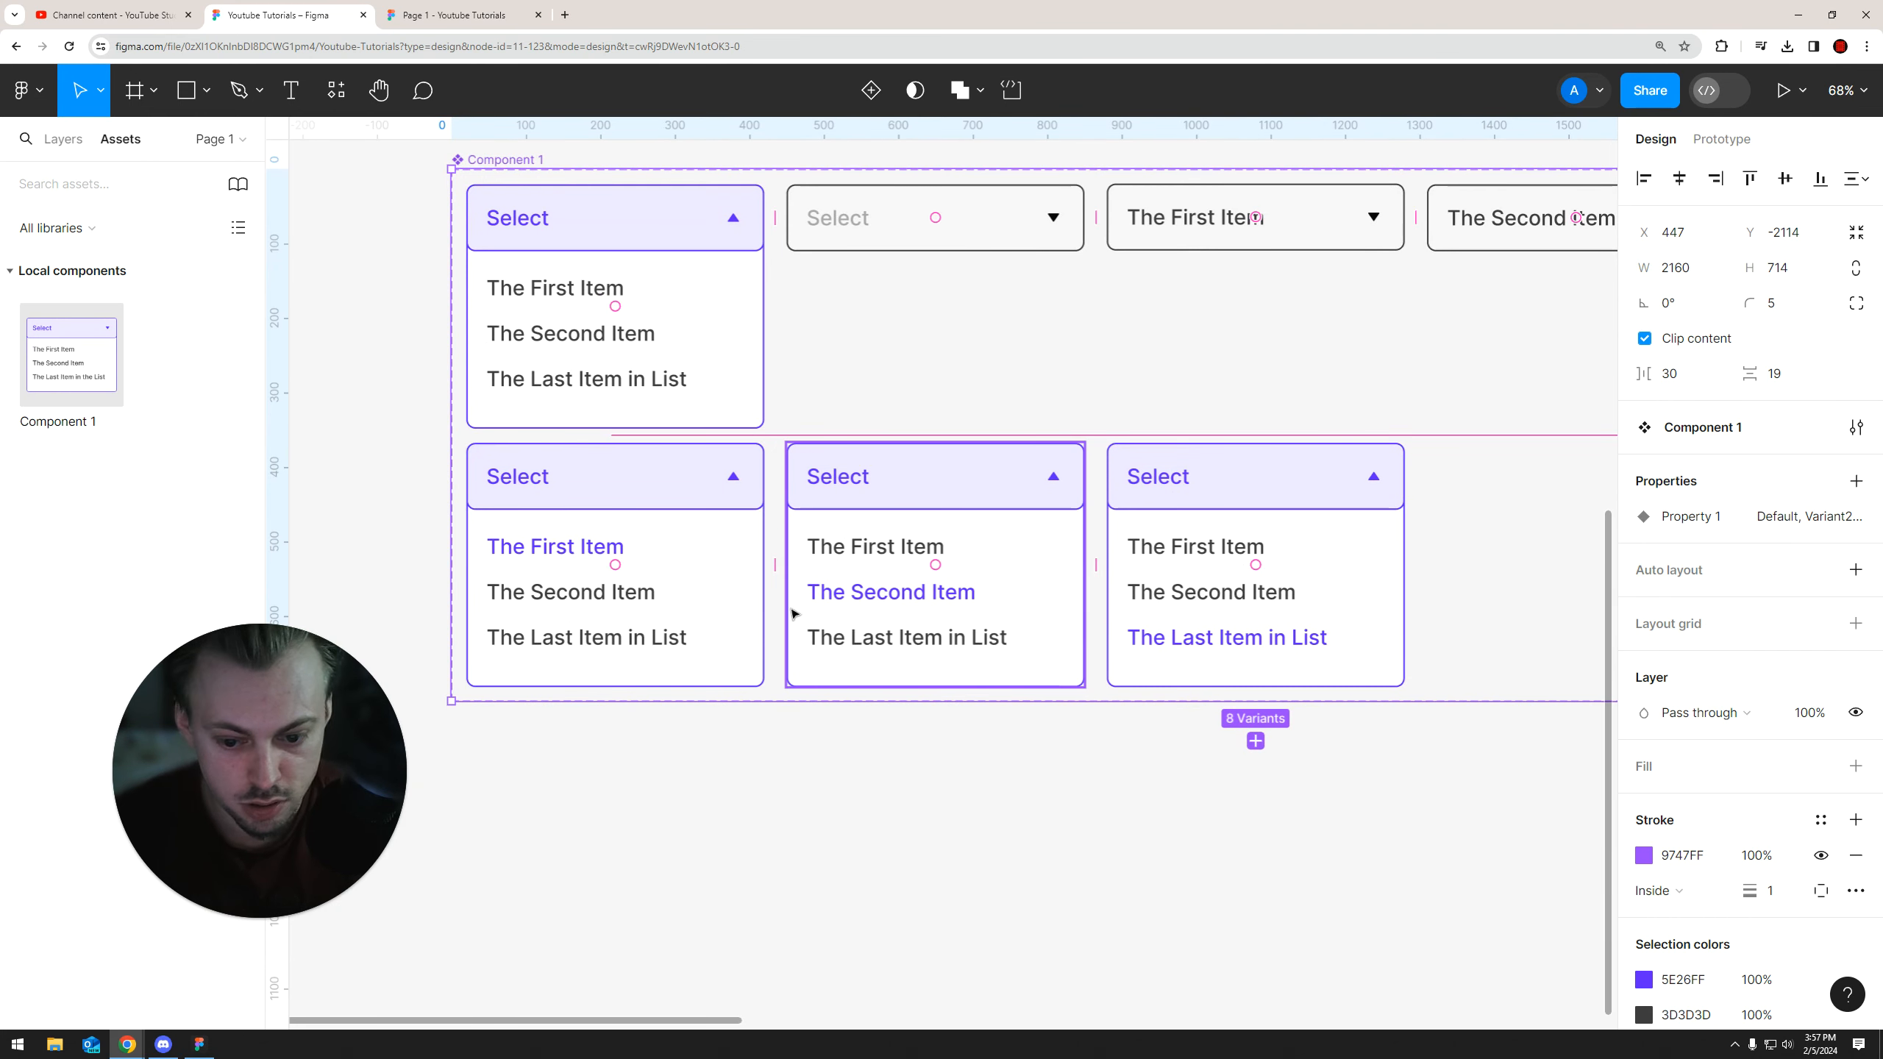
scroll(552, 423, up, 1)
scroll(552, 423, left, 1)
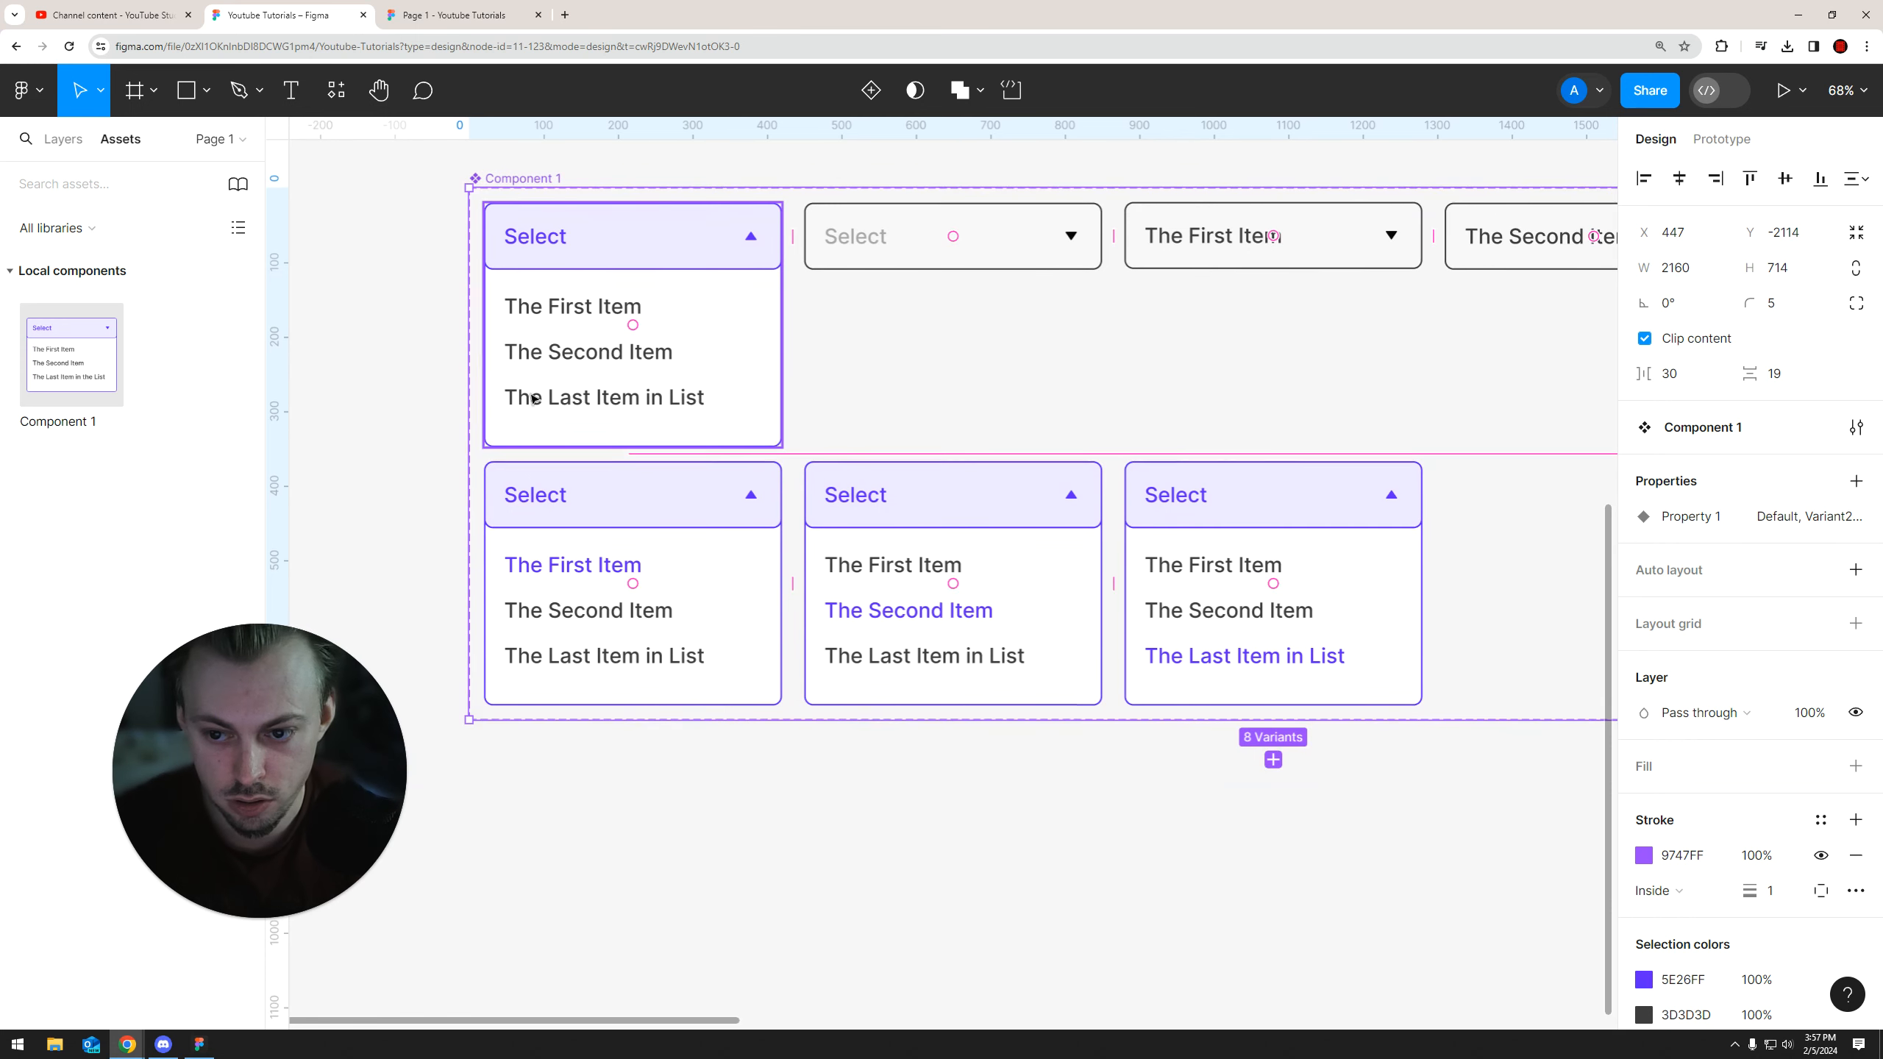
click(706, 280)
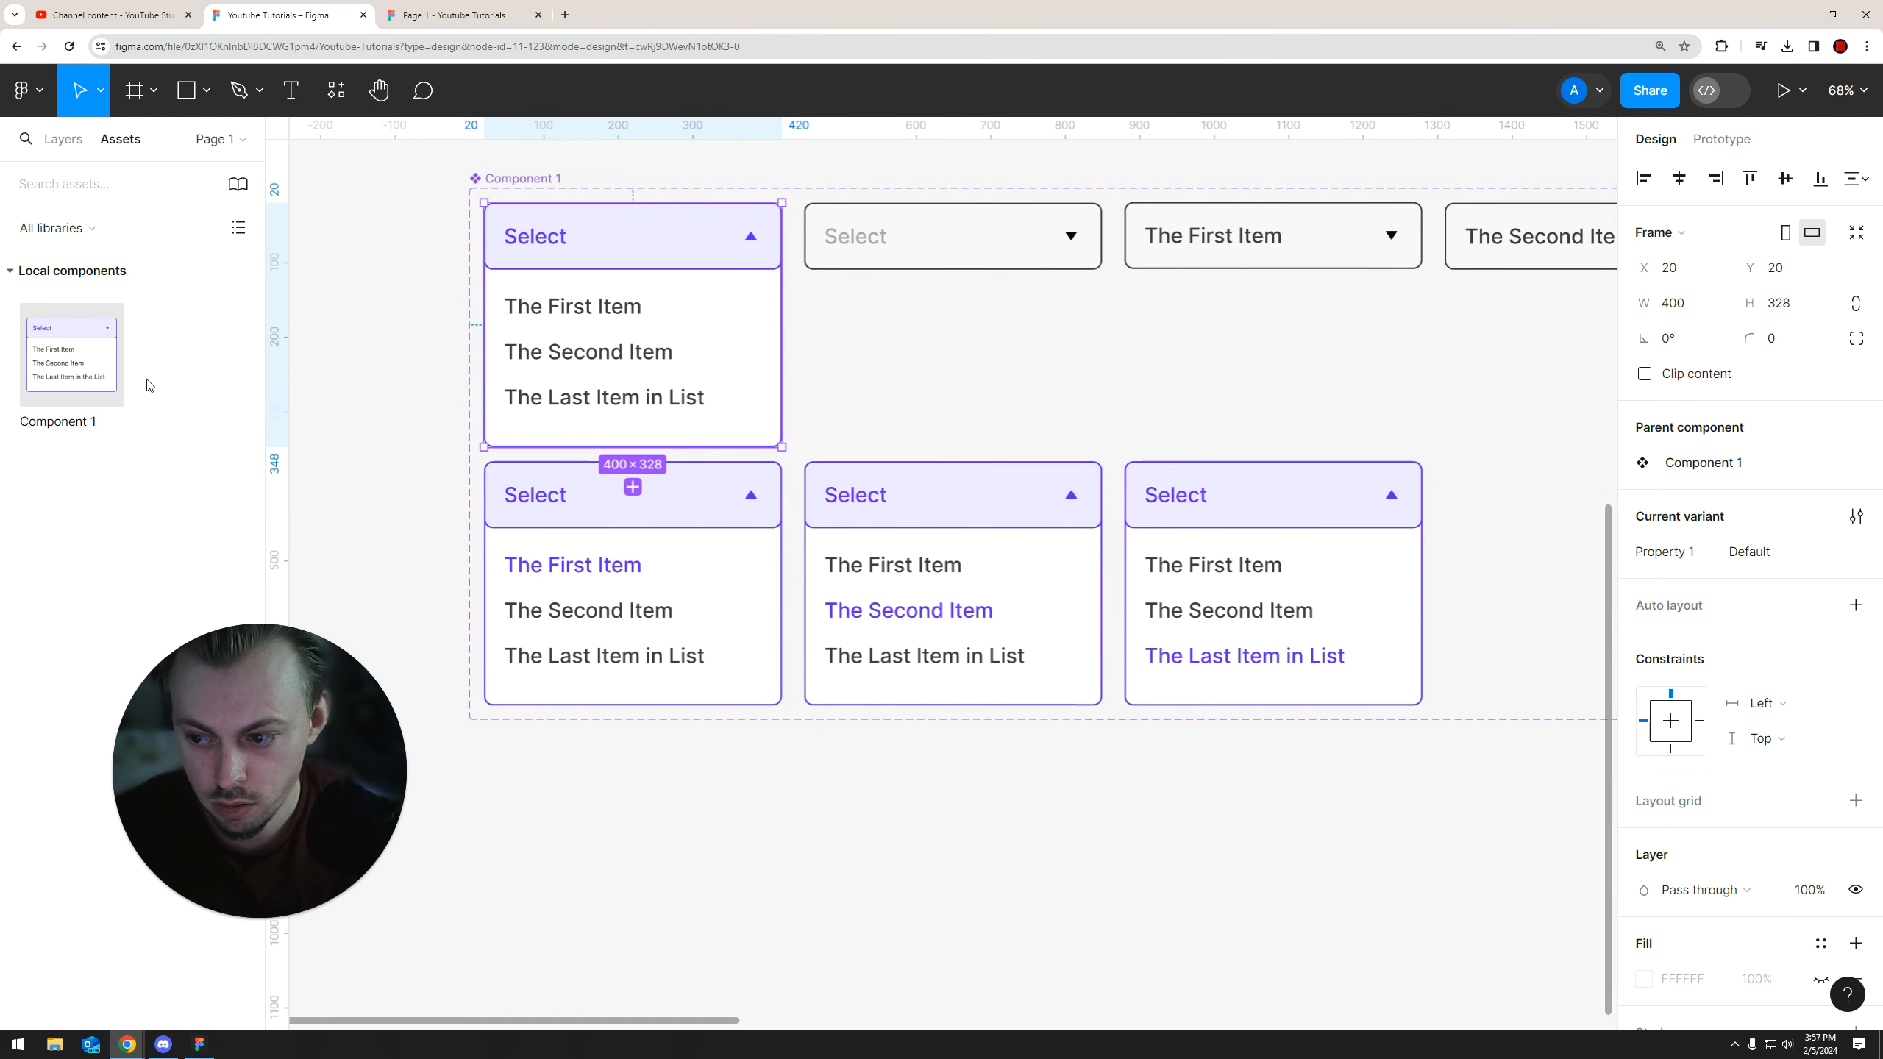
Reopen the dropdown in the prototype preview from its selected-item state and return to the editor
click(489, 15)
click(956, 307)
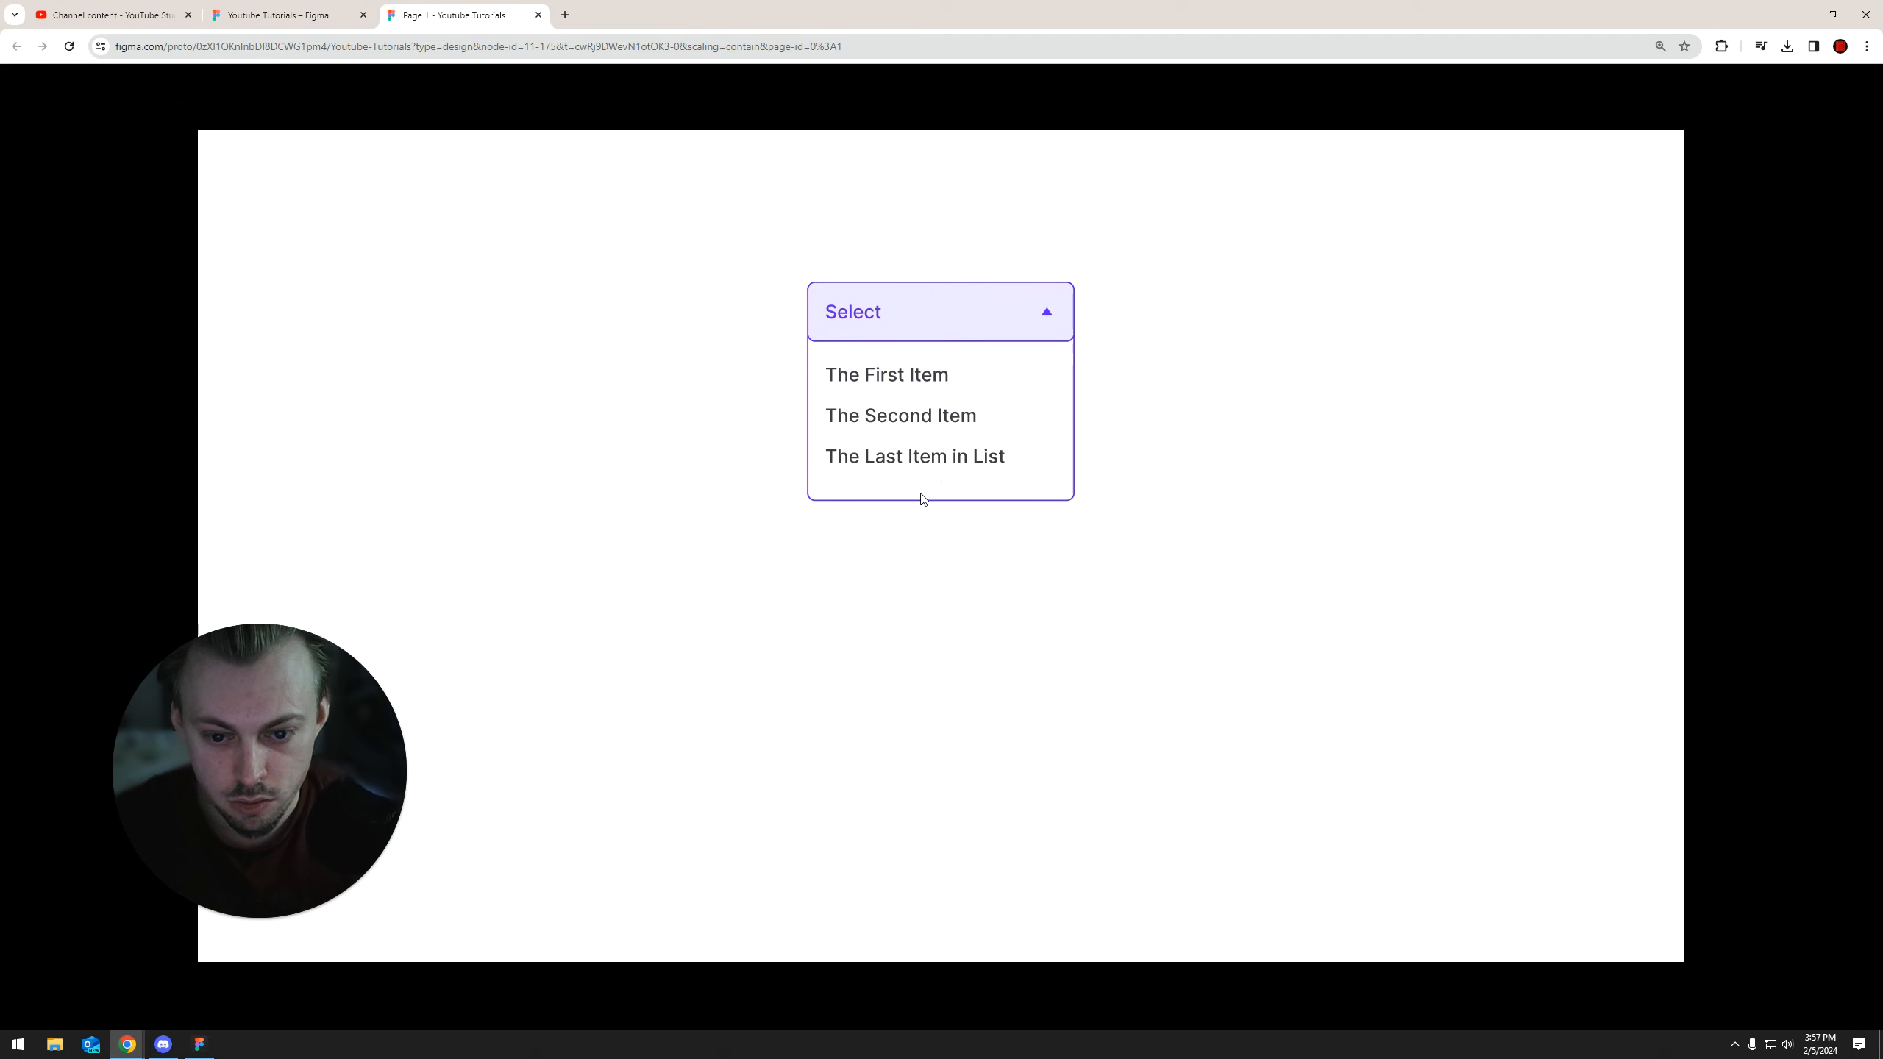
click(330, 15)
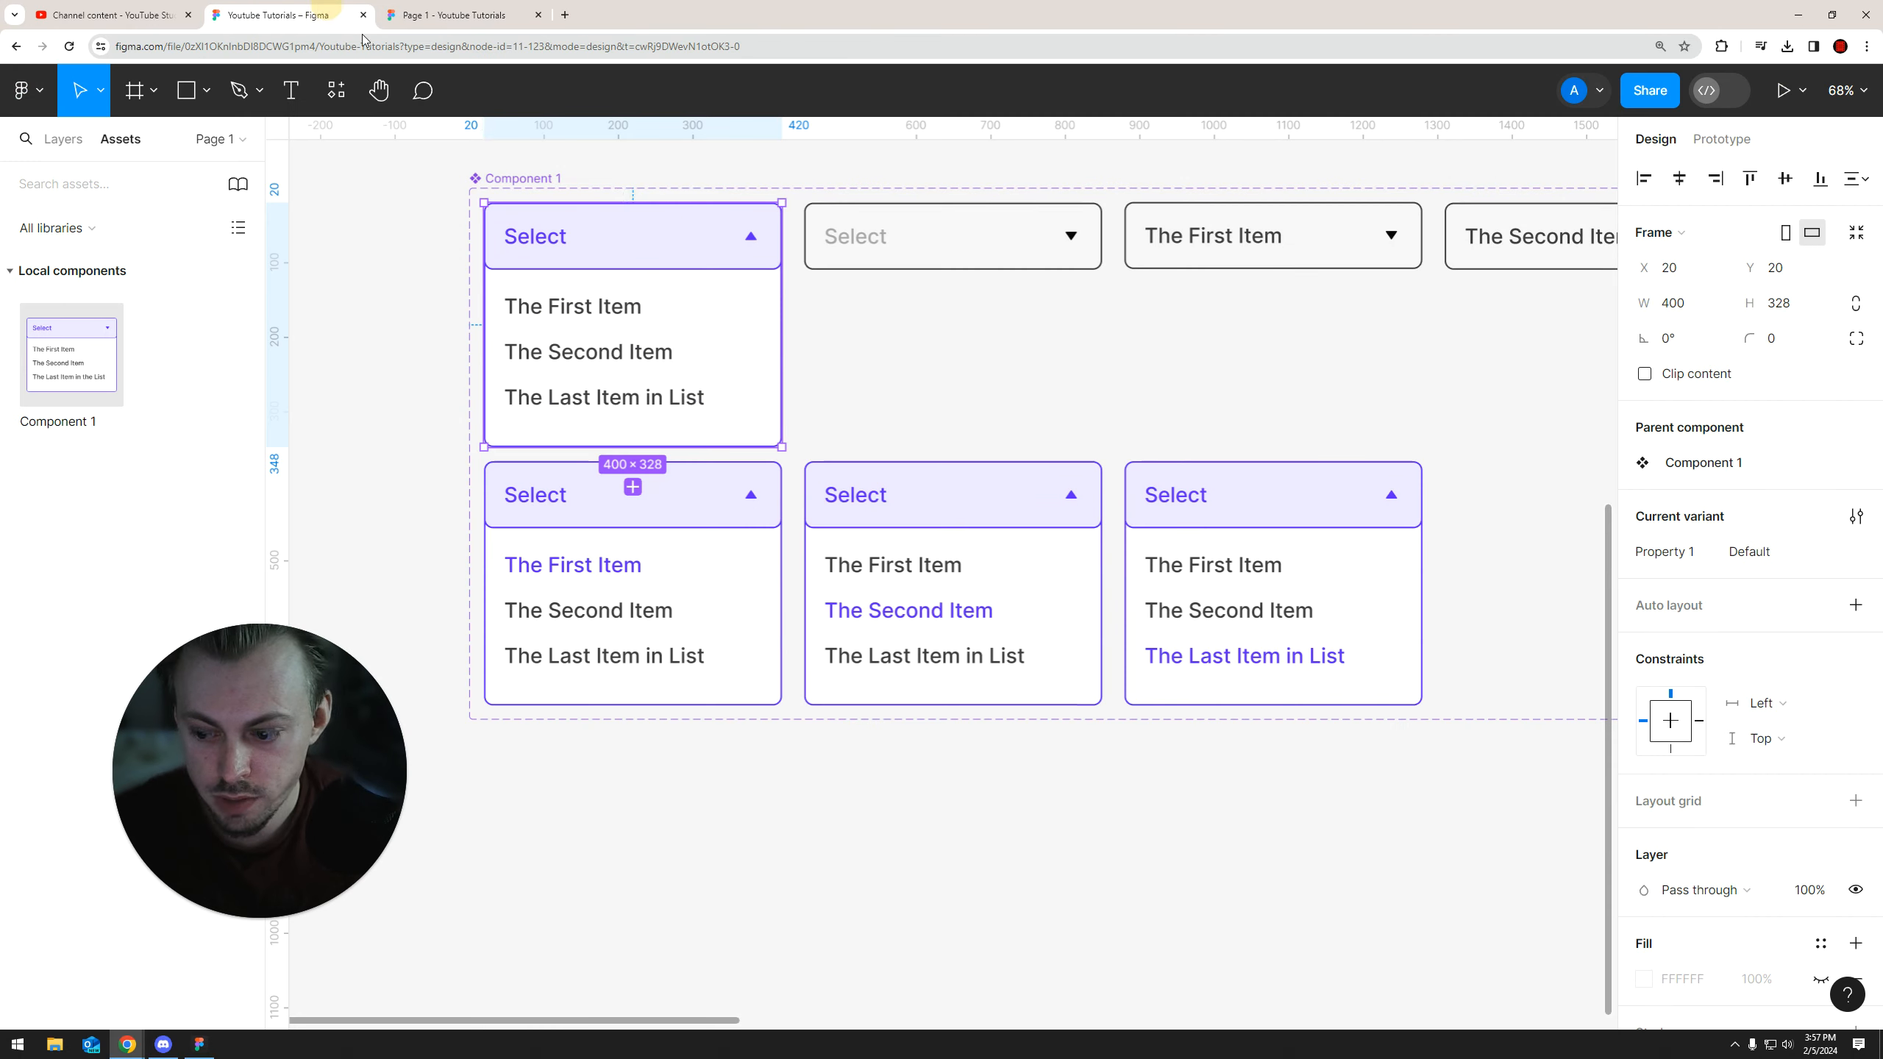
click(980, 778)
scroll(891, 795, down, 4)
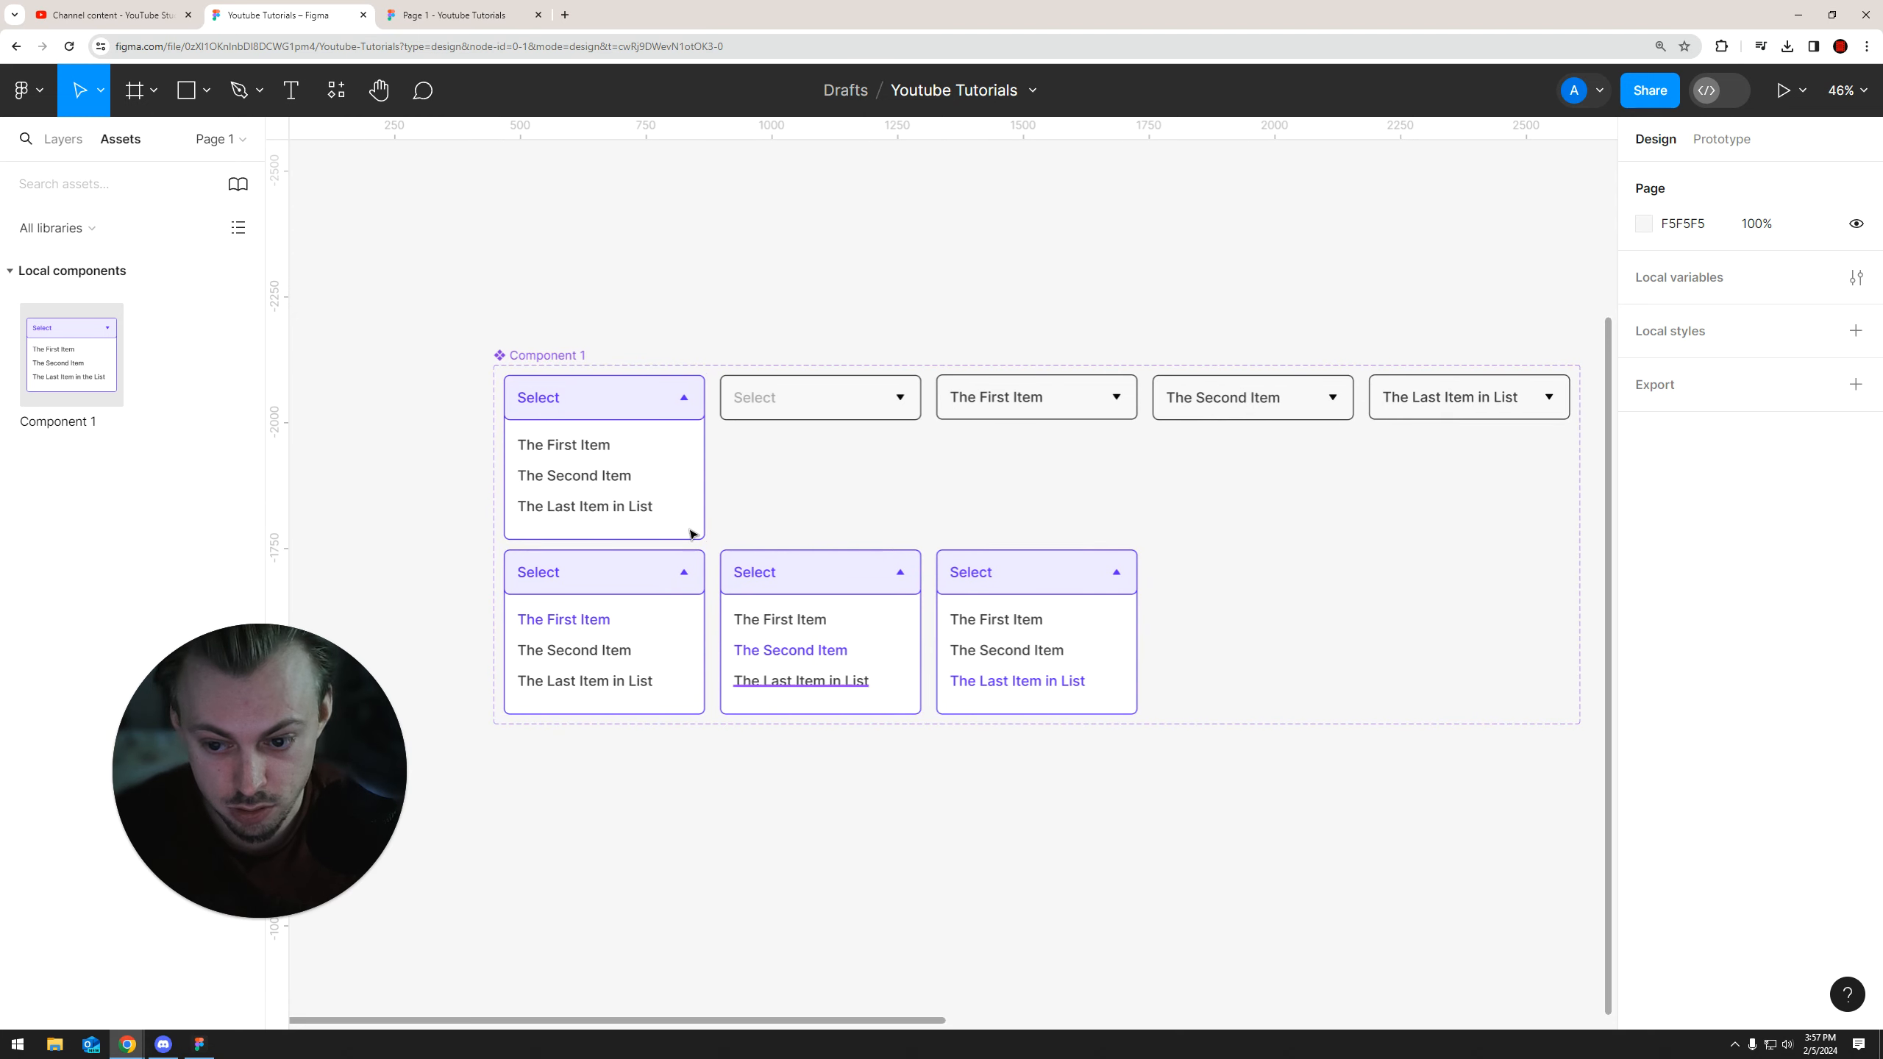
scroll(616, 474, up, 2)
scroll(734, 330, down, 2)
scroll(735, 331, right, 1)
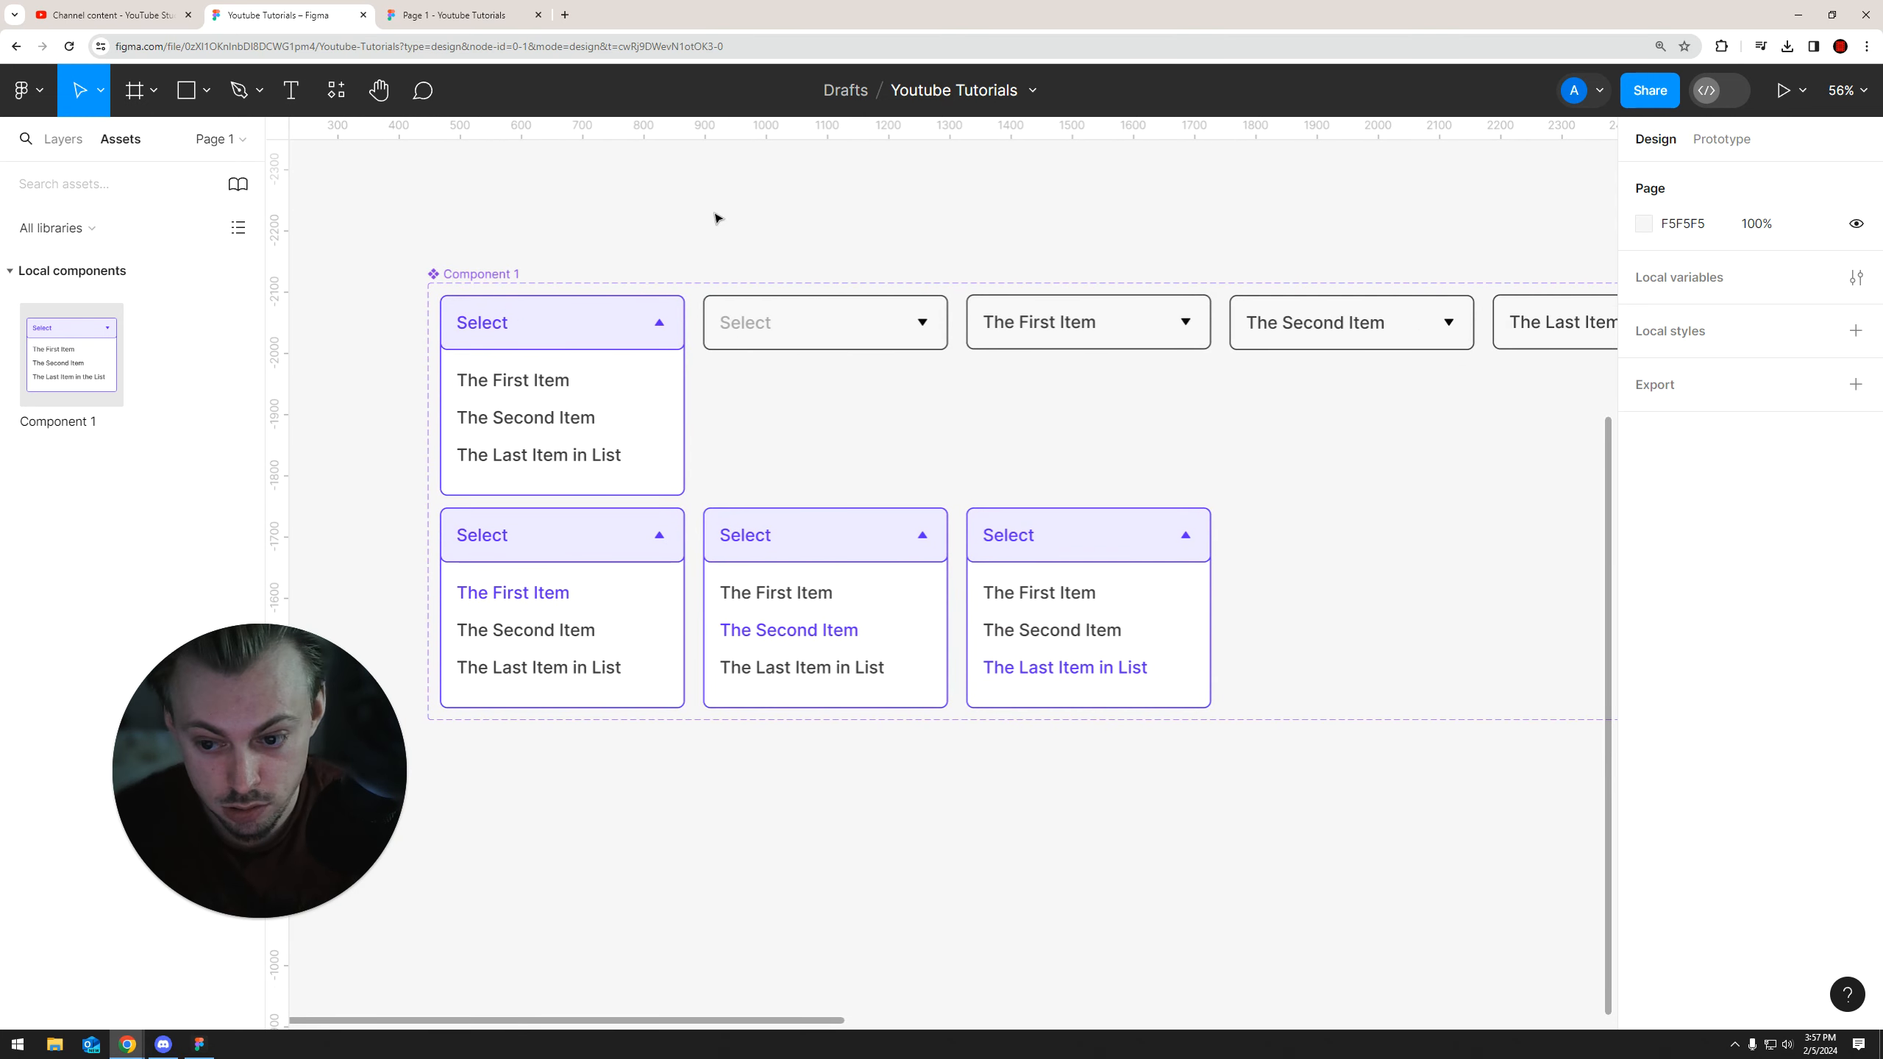
scroll(593, 236, right, 1)
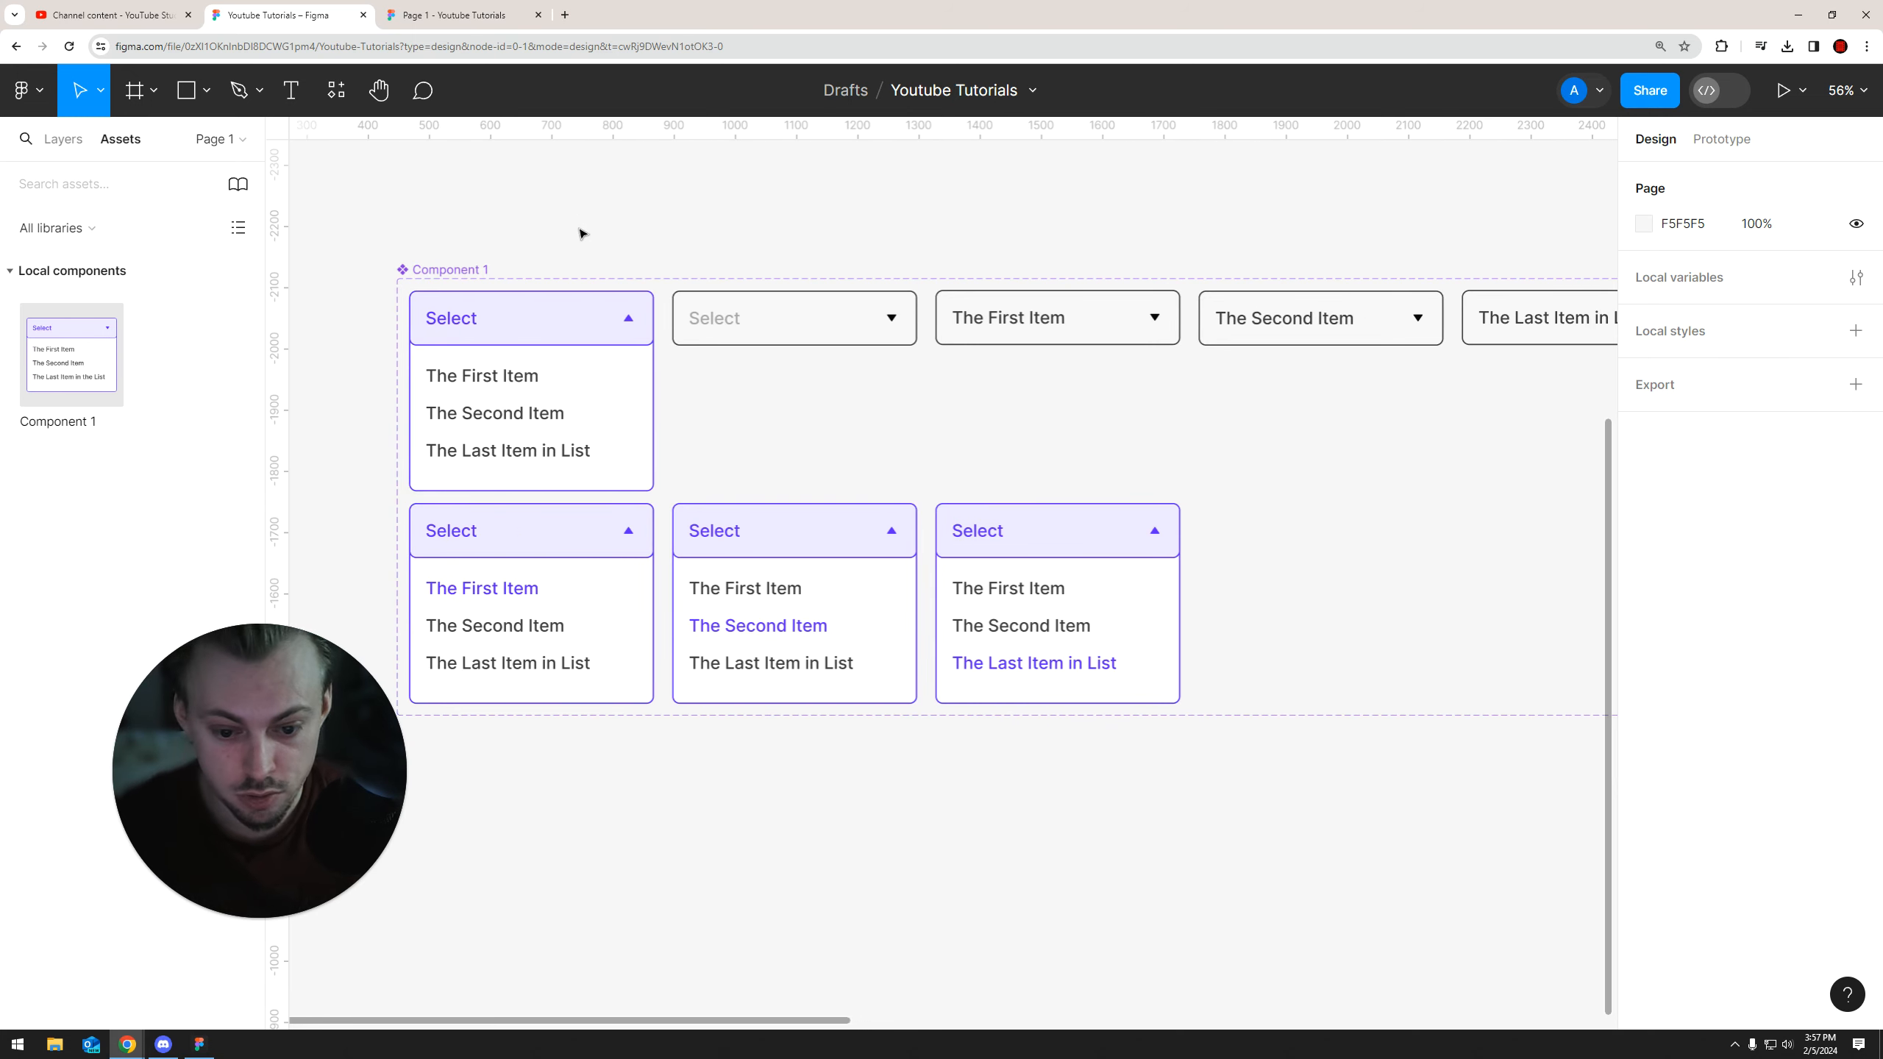